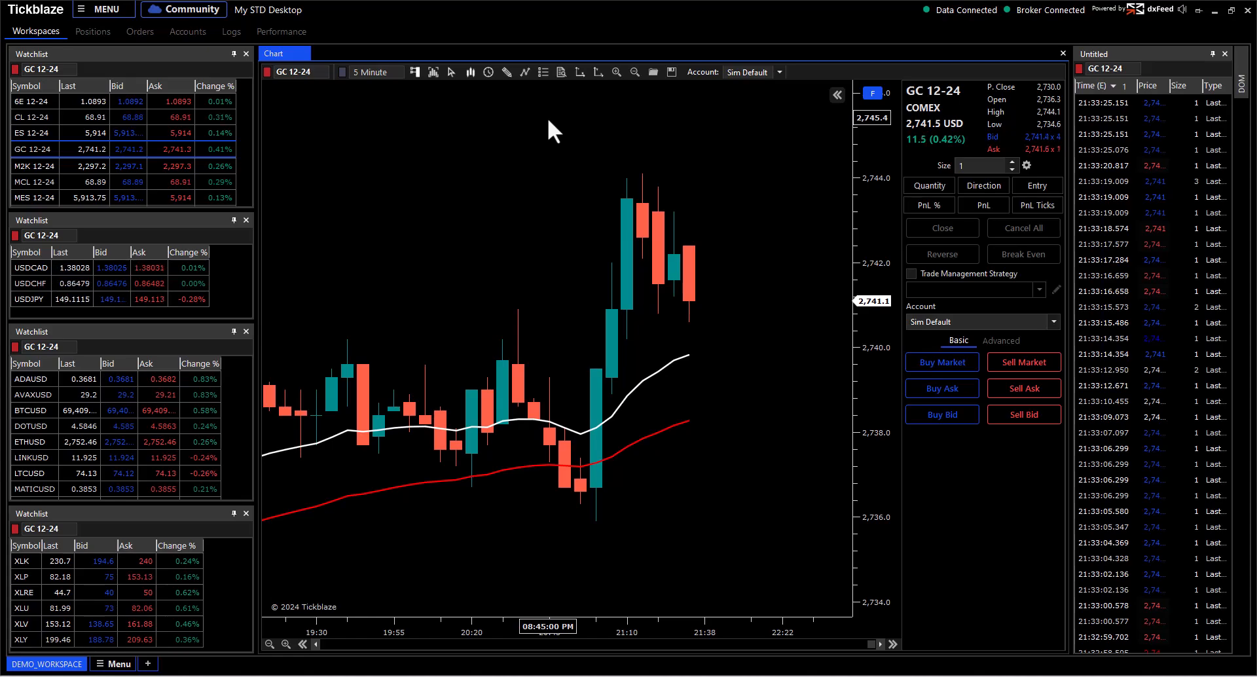
Step: Toggle the trade pad off and on, leaving it shown beside the GC 12-24 chart
left_click(414, 70)
left_click(414, 69)
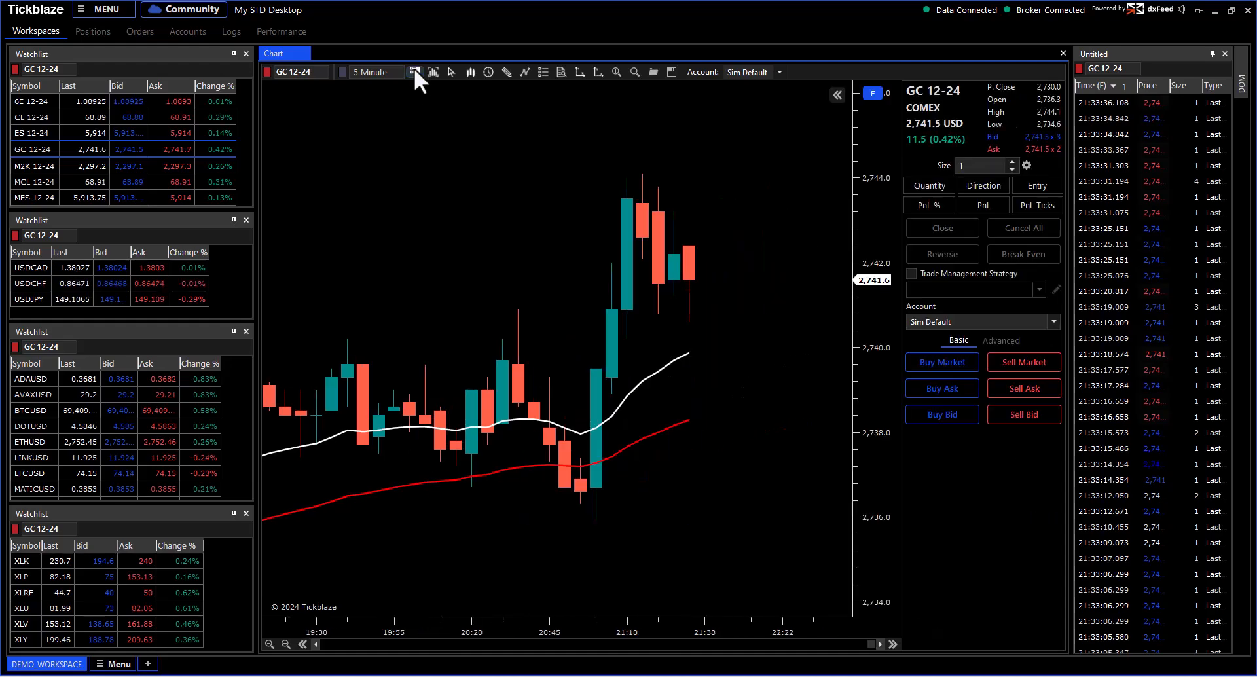
left_click(415, 69)
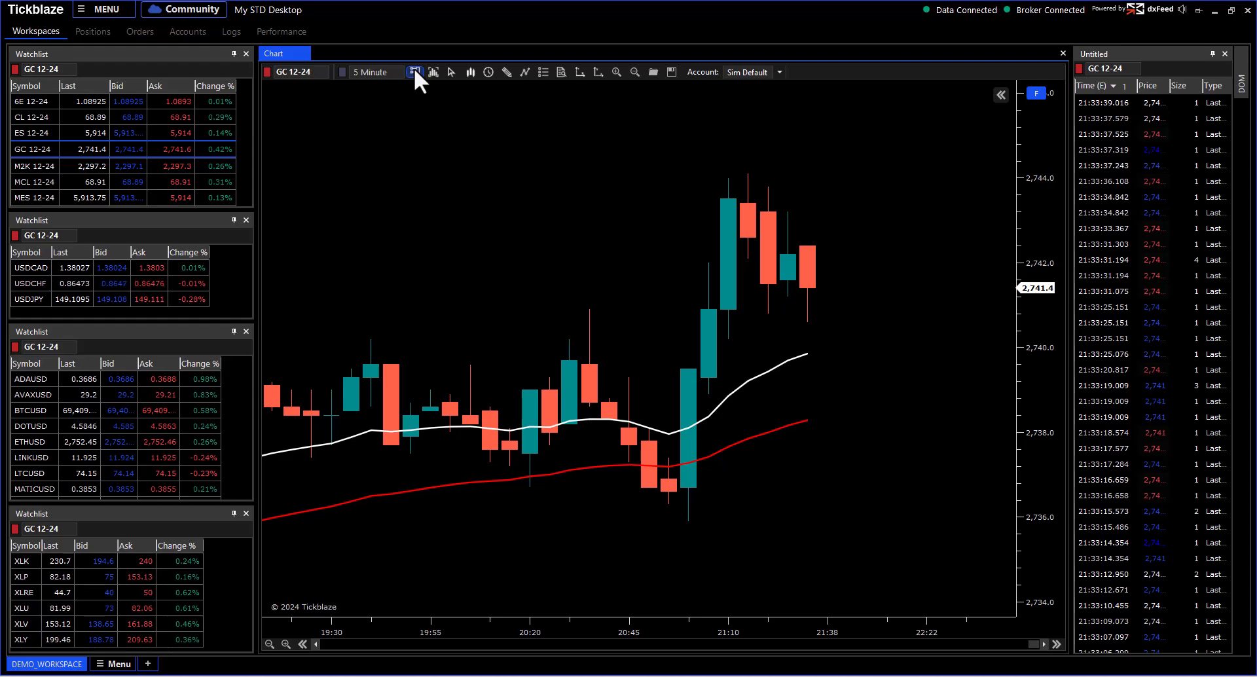
right_click(497, 109)
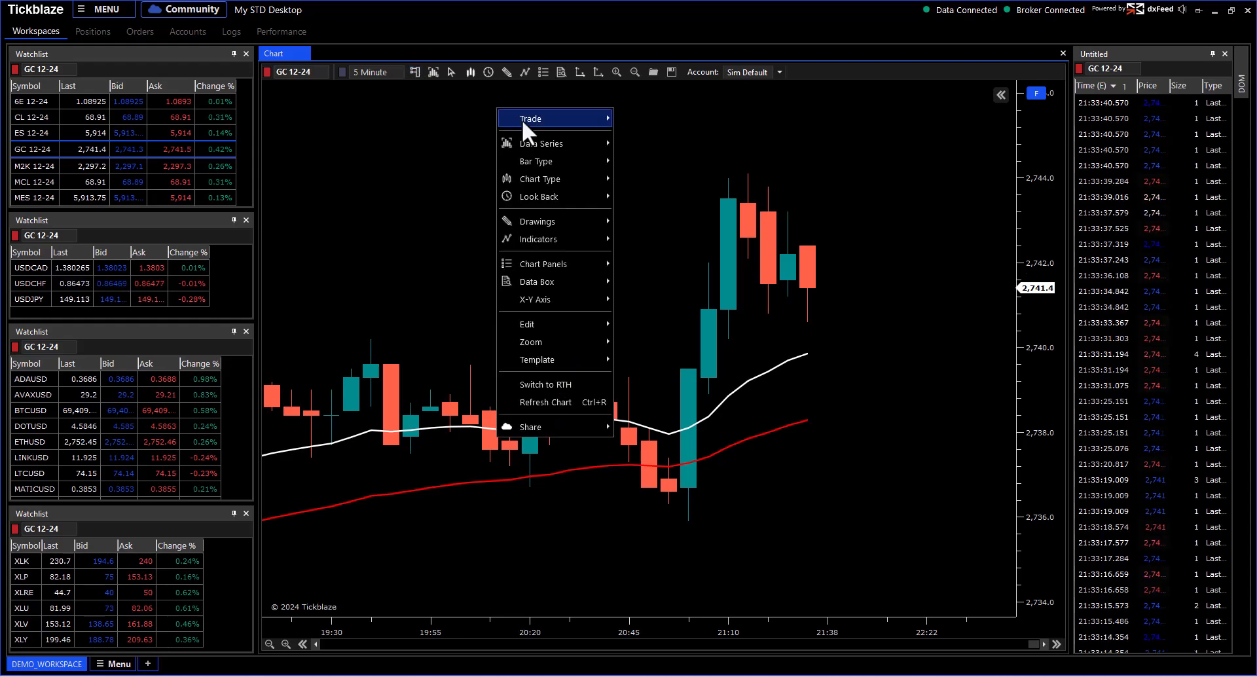
mouse_move(521, 120)
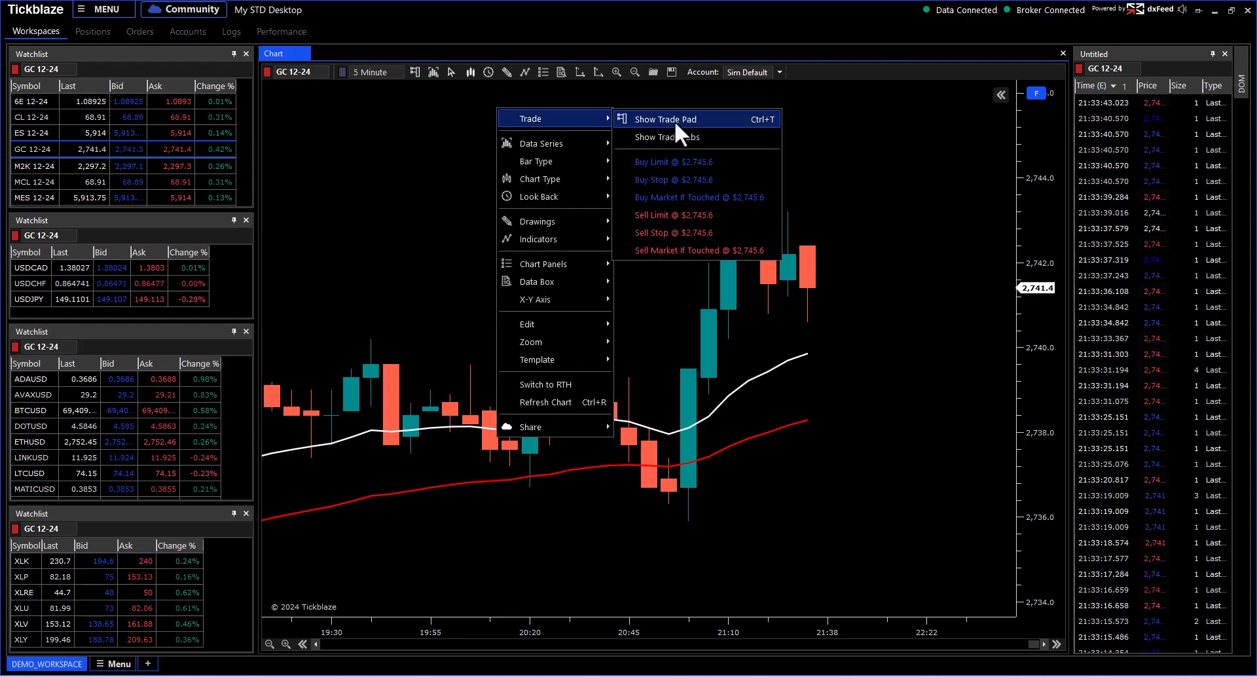
left_click(674, 121)
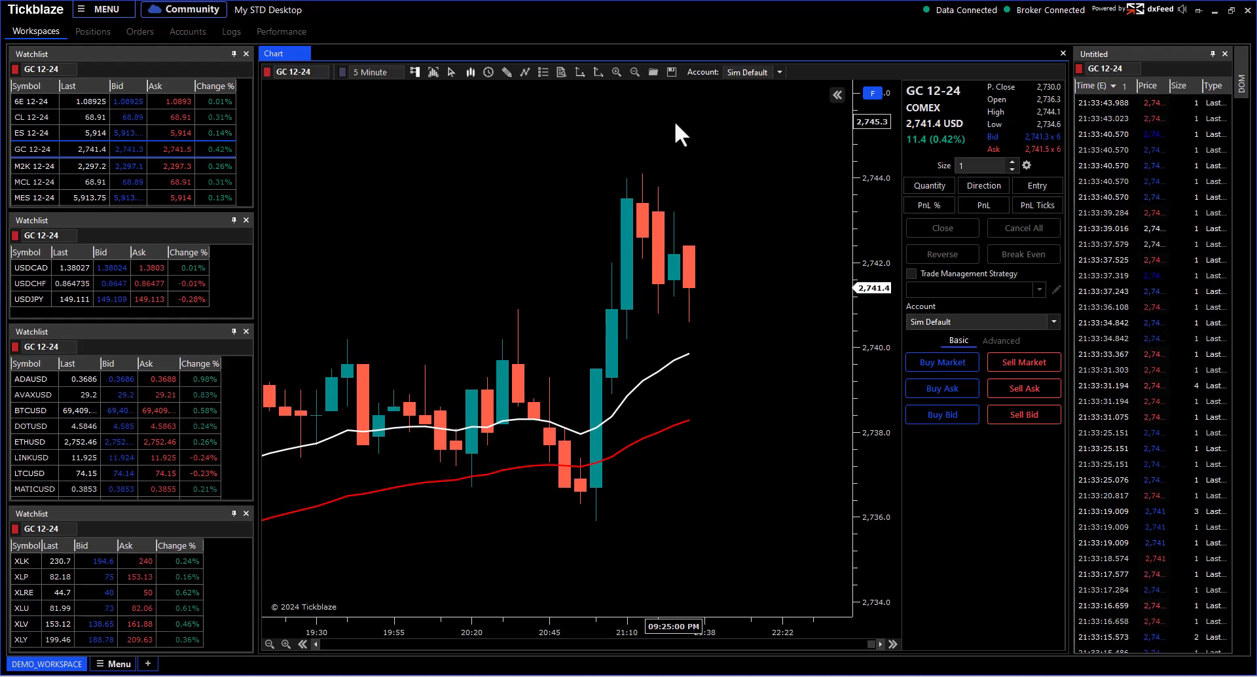
left_click(415, 72)
left_click(416, 72)
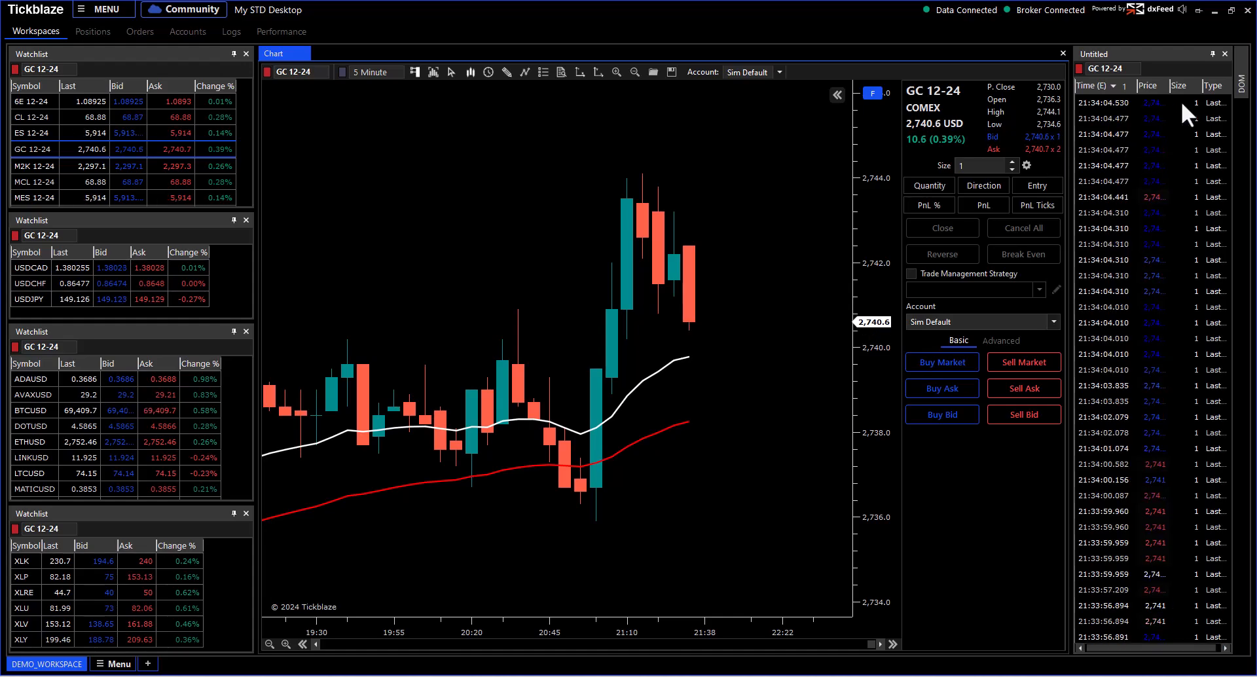
left_click(1213, 53)
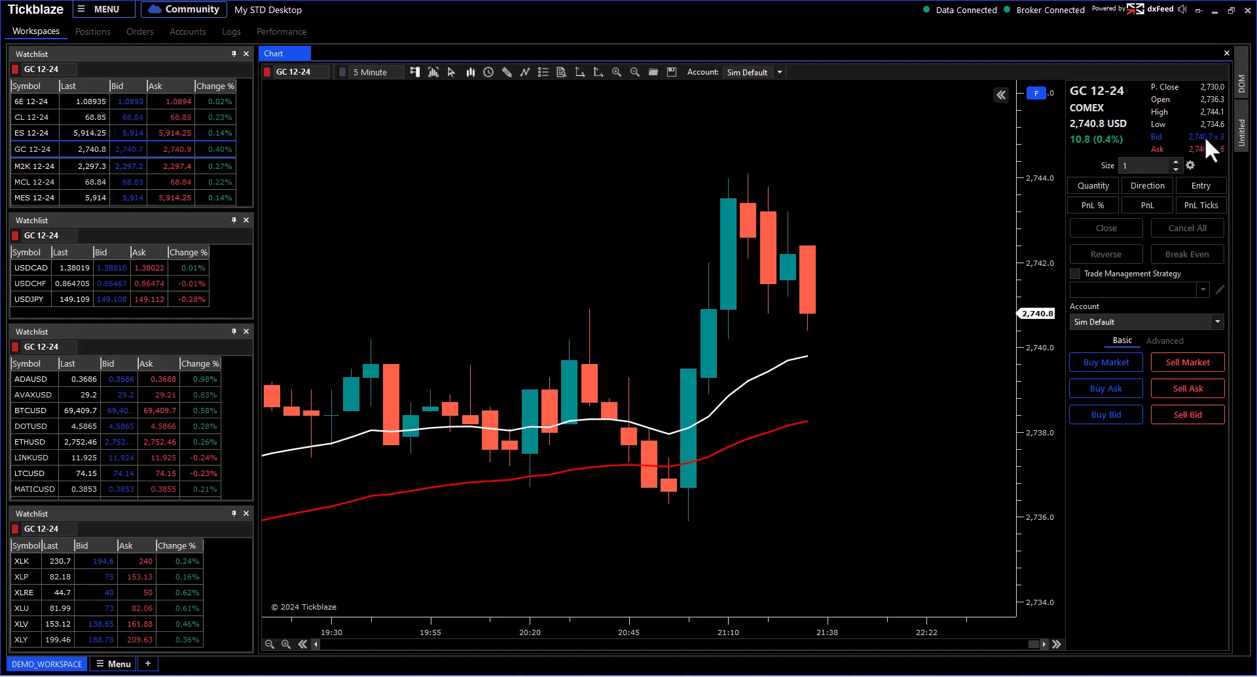
left_click(1241, 130)
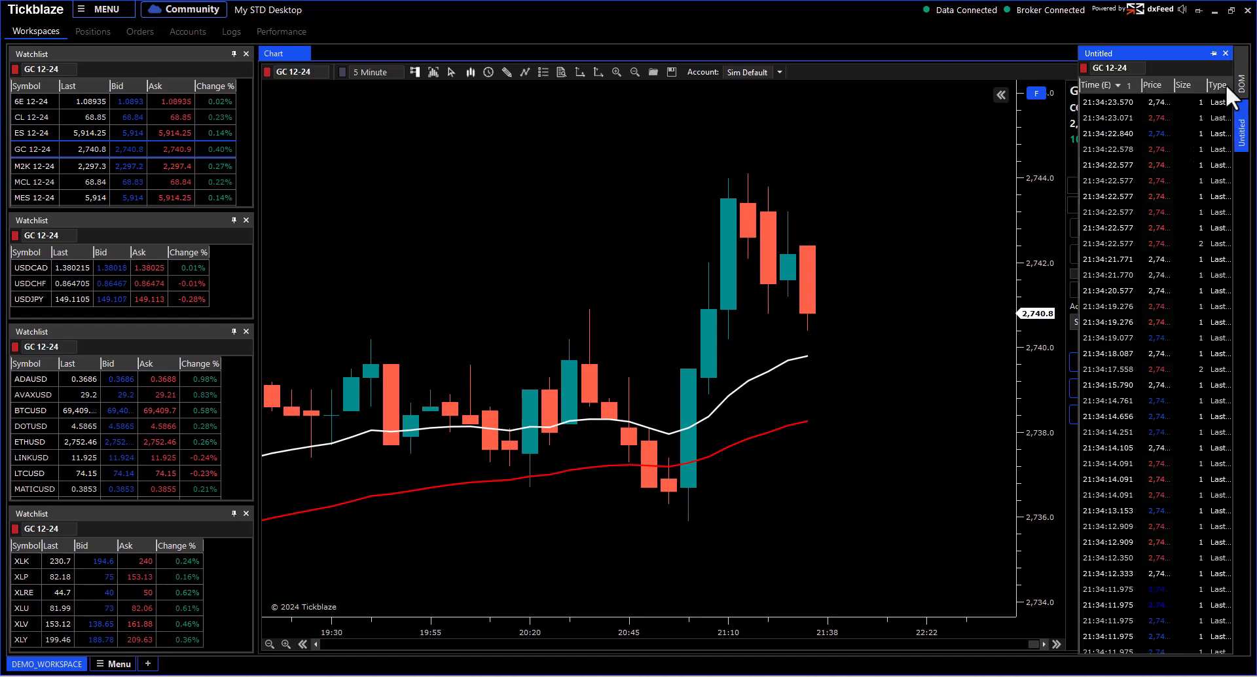
left_click(1213, 53)
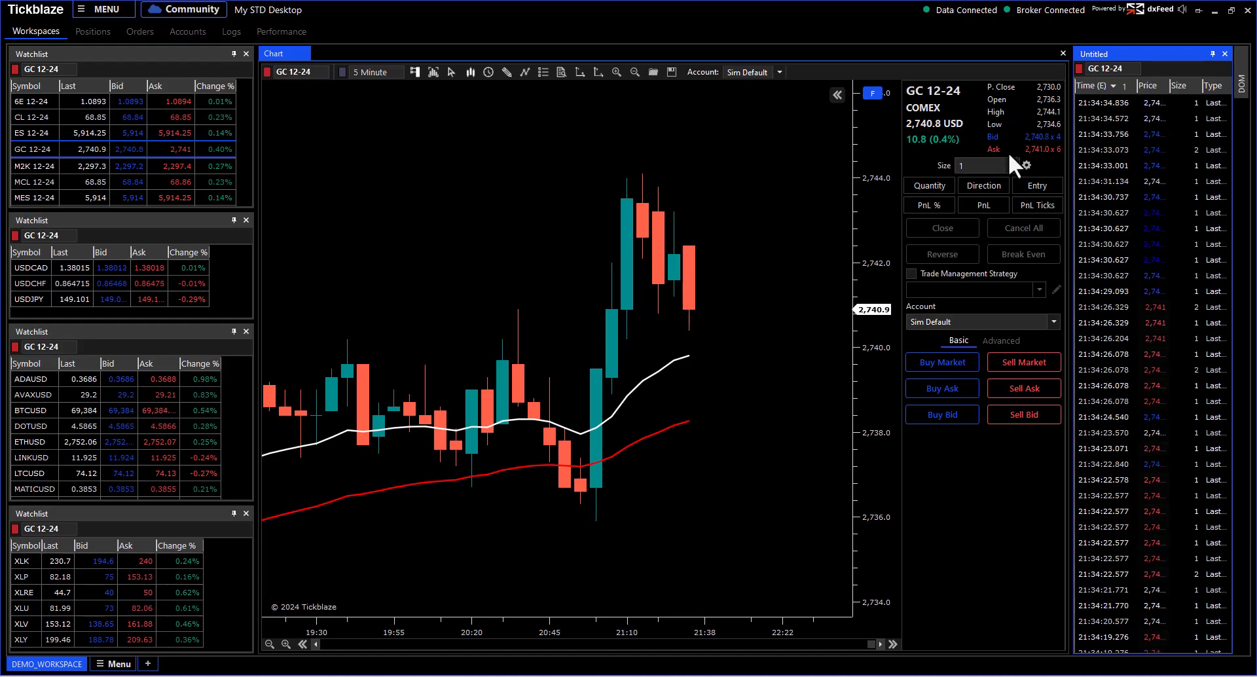
left_click(980, 165)
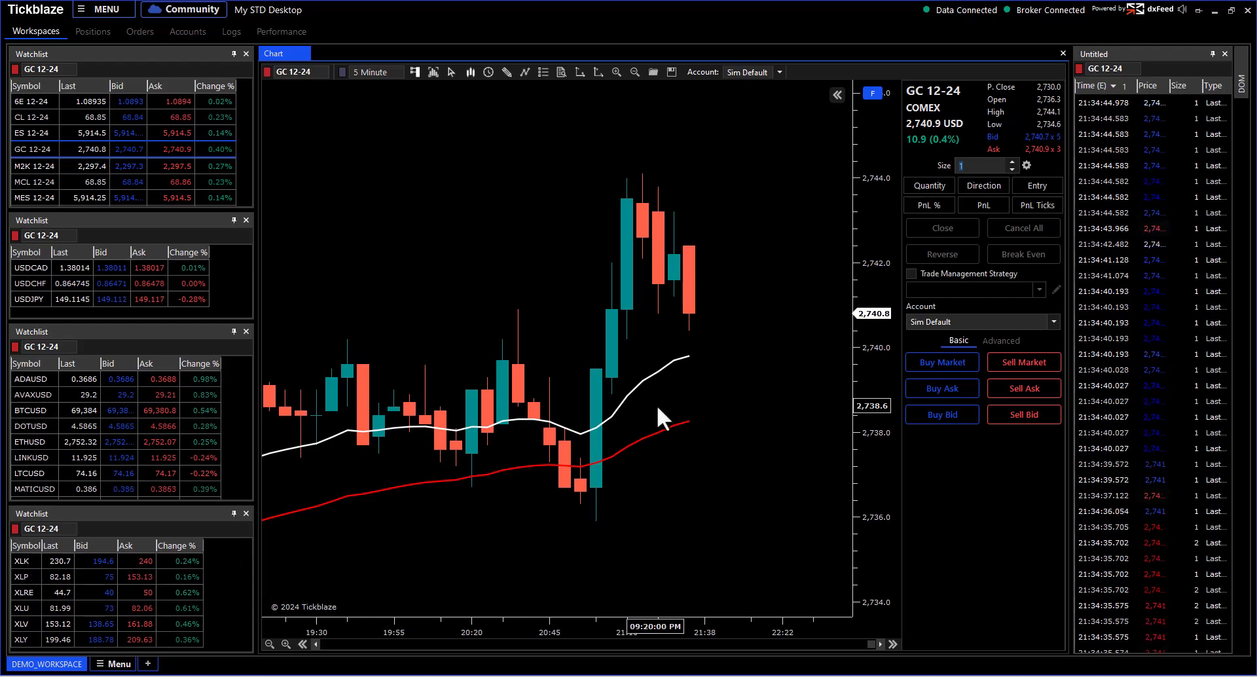
left_click(1012, 167)
left_click(1012, 167)
left_click(1012, 167)
left_click(1011, 168)
left_click(1011, 168)
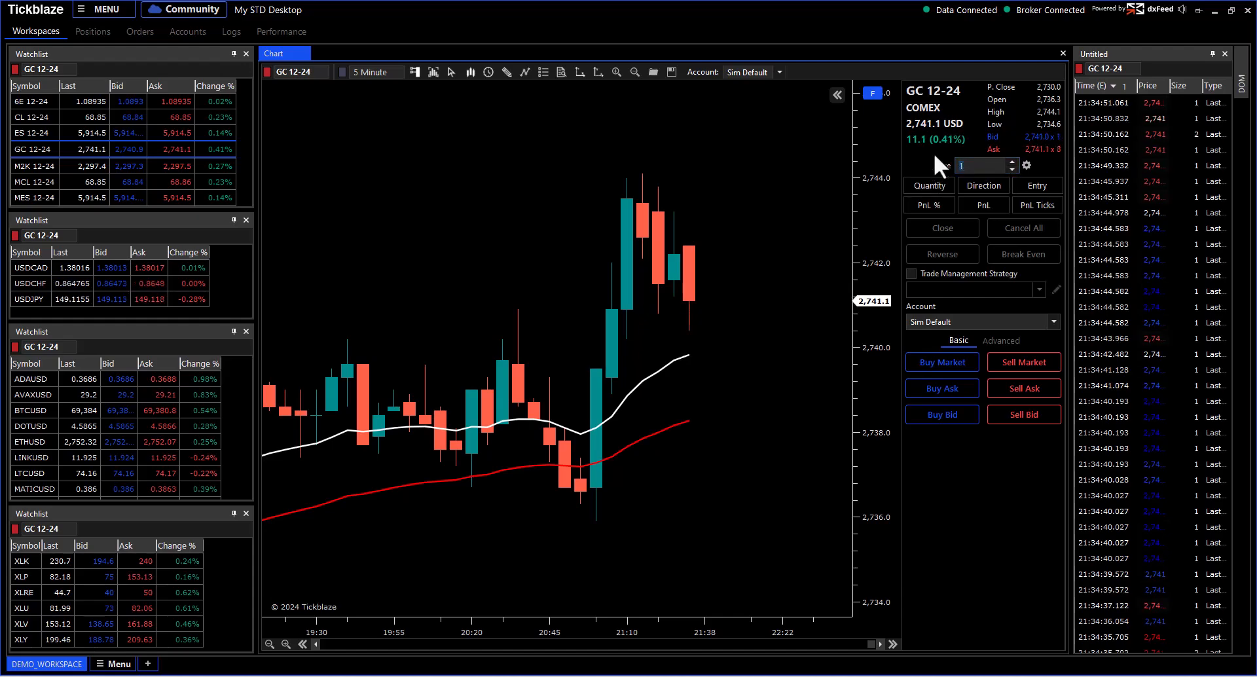
type("00")
double_click(970, 166)
key("BackSpace")
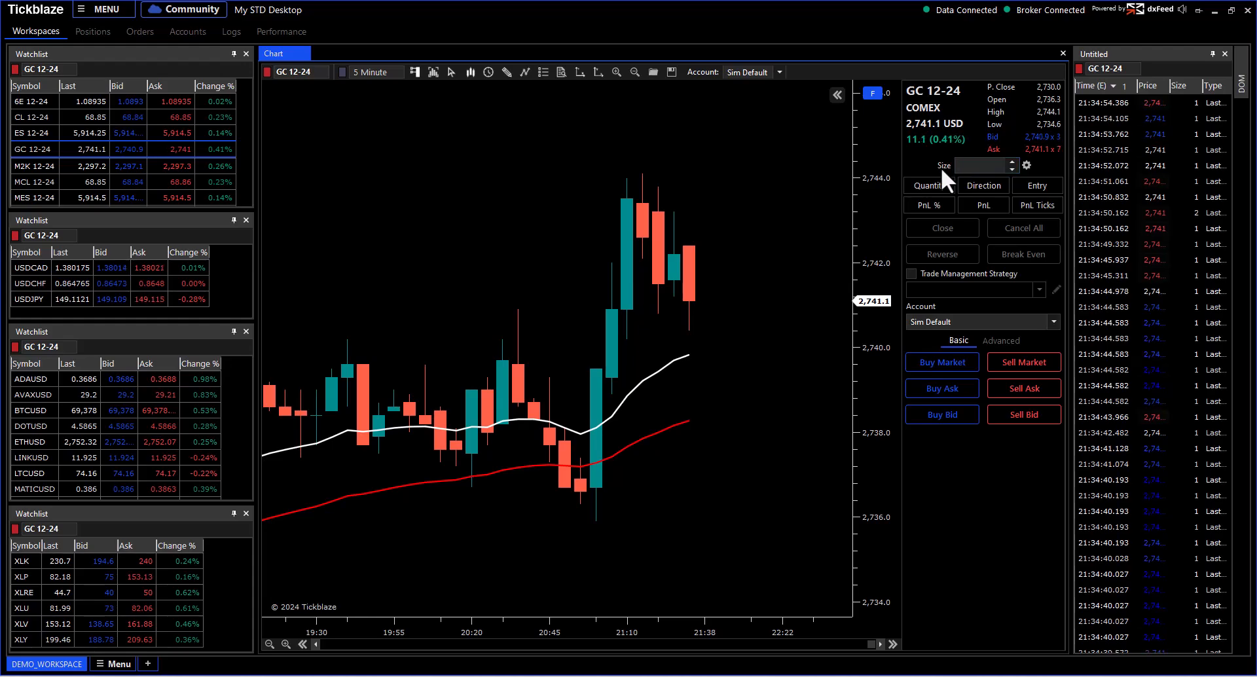
left_click(1026, 166)
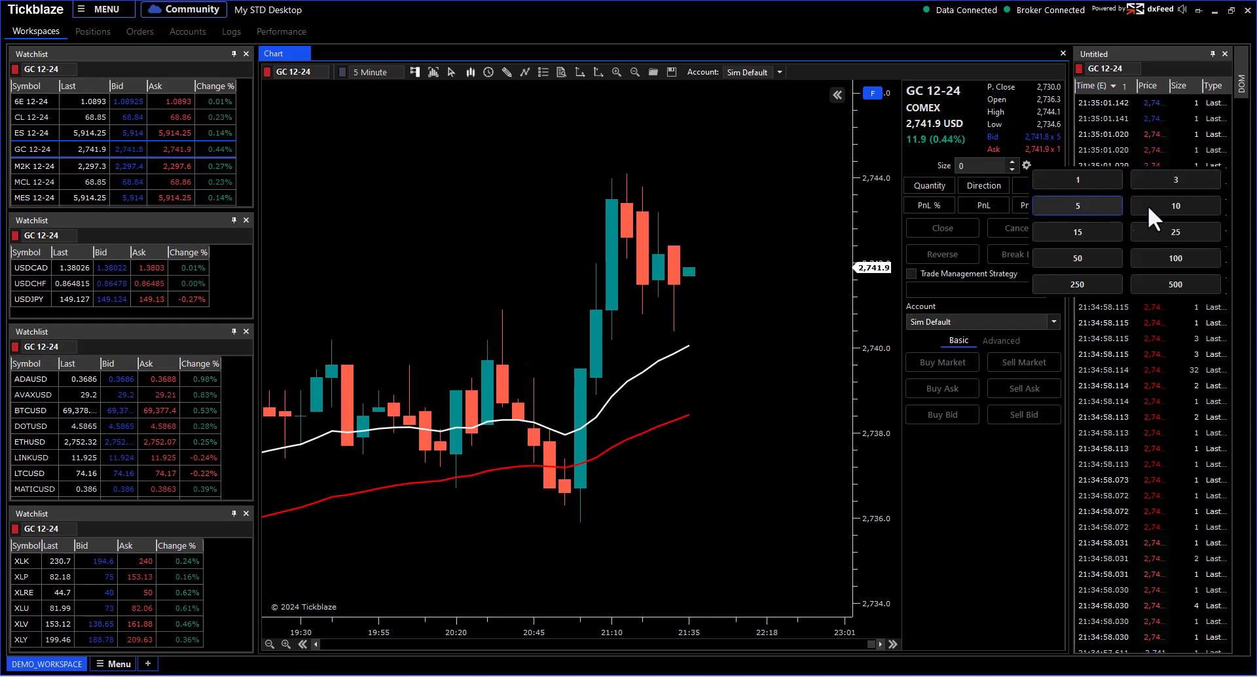
left_click(1166, 283)
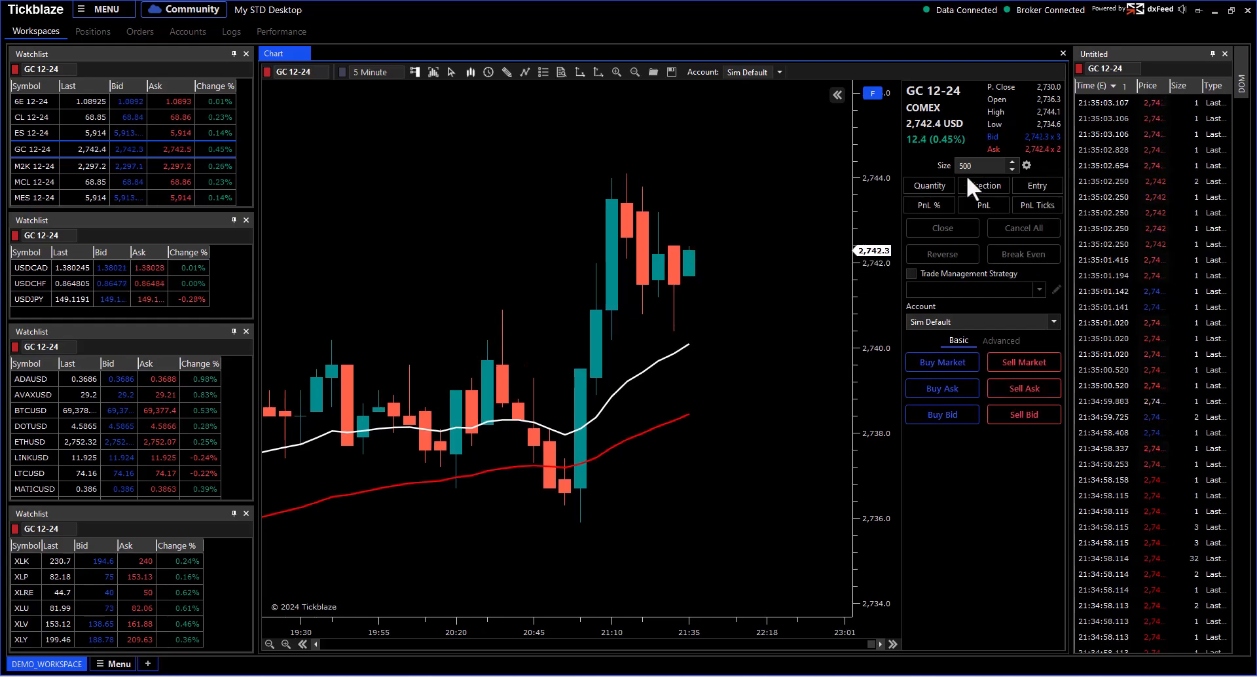
left_click(1029, 163)
left_click(1079, 191)
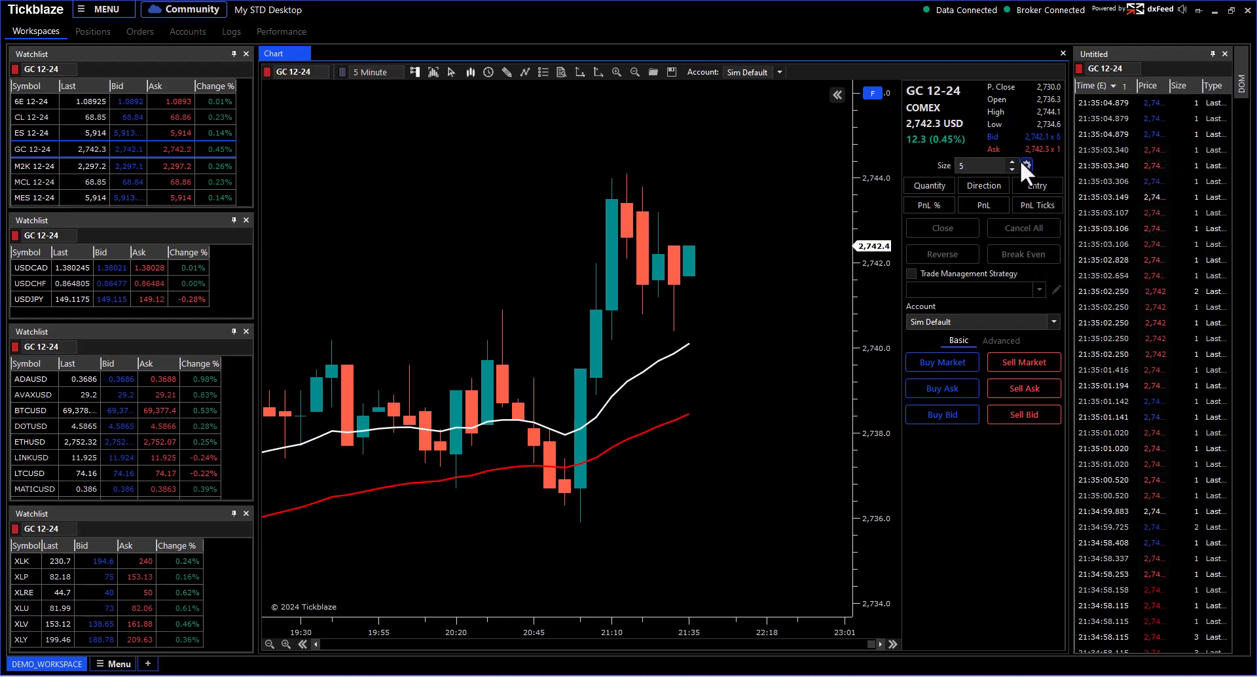
left_click(1023, 162)
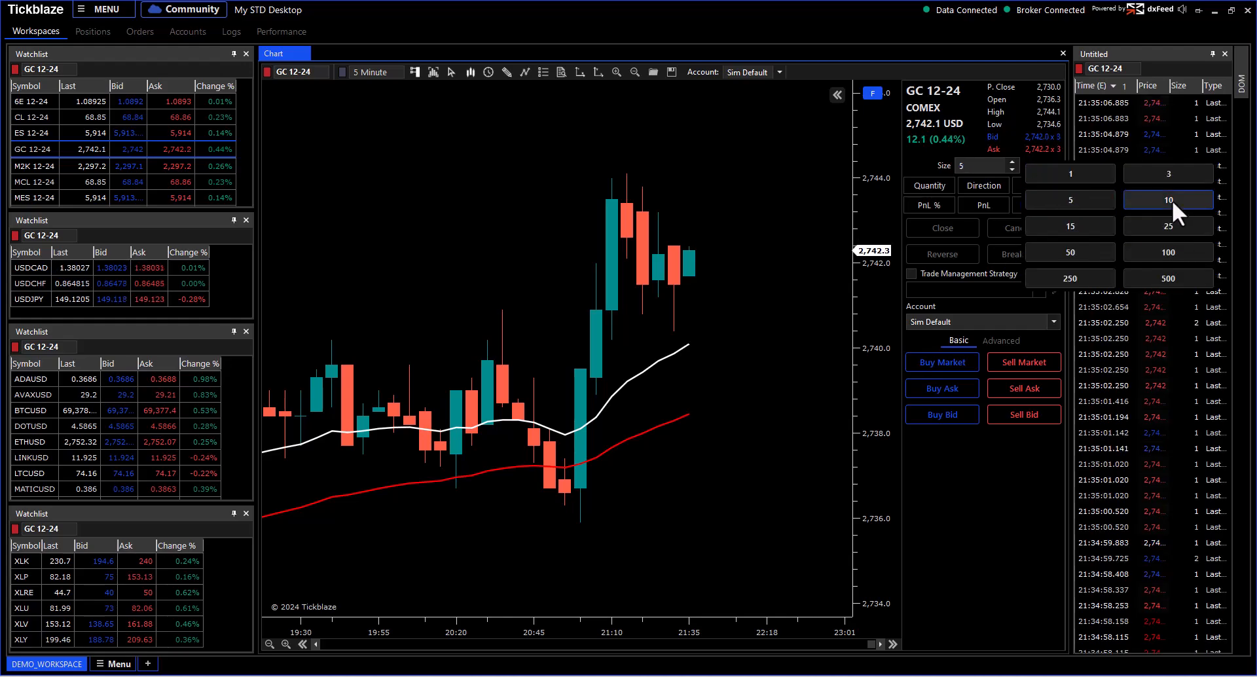
left_click(1051, 173)
left_click(1025, 165)
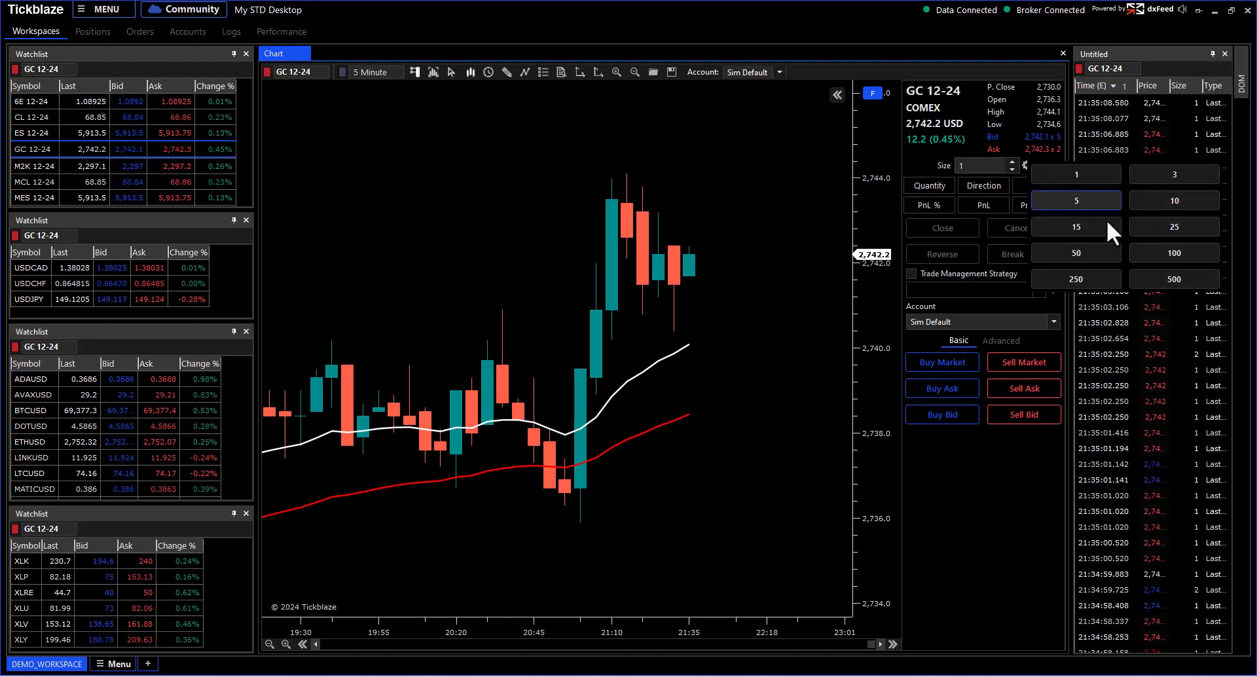
left_click(1027, 165)
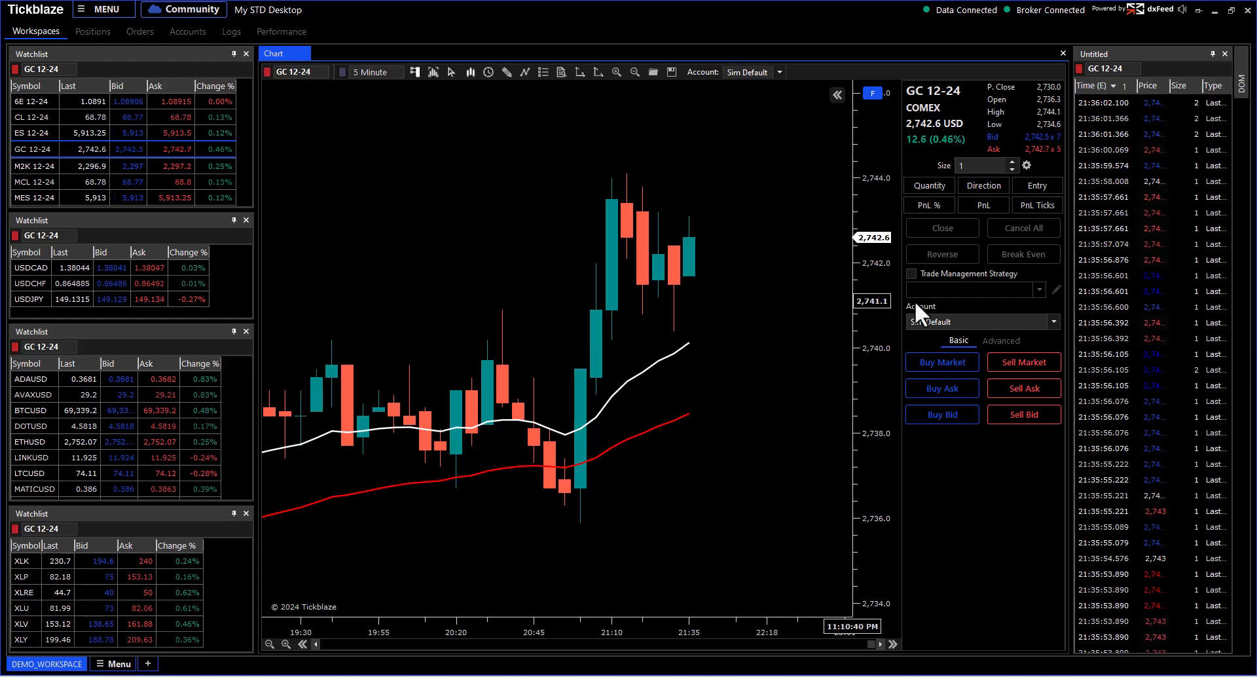
Step: Tick Trade Management Strategy, view its list, then untick it so no strategy is applied
left_click(910, 273)
left_click(1018, 291)
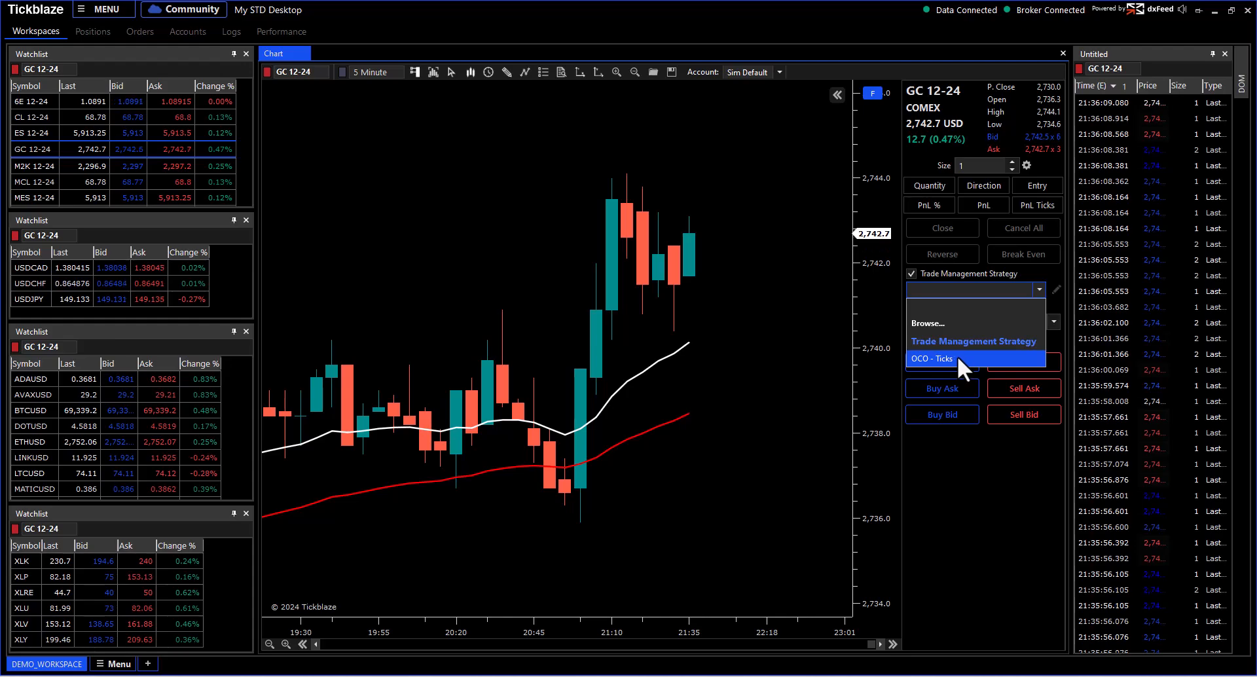
left_click(1031, 292)
left_click(910, 272)
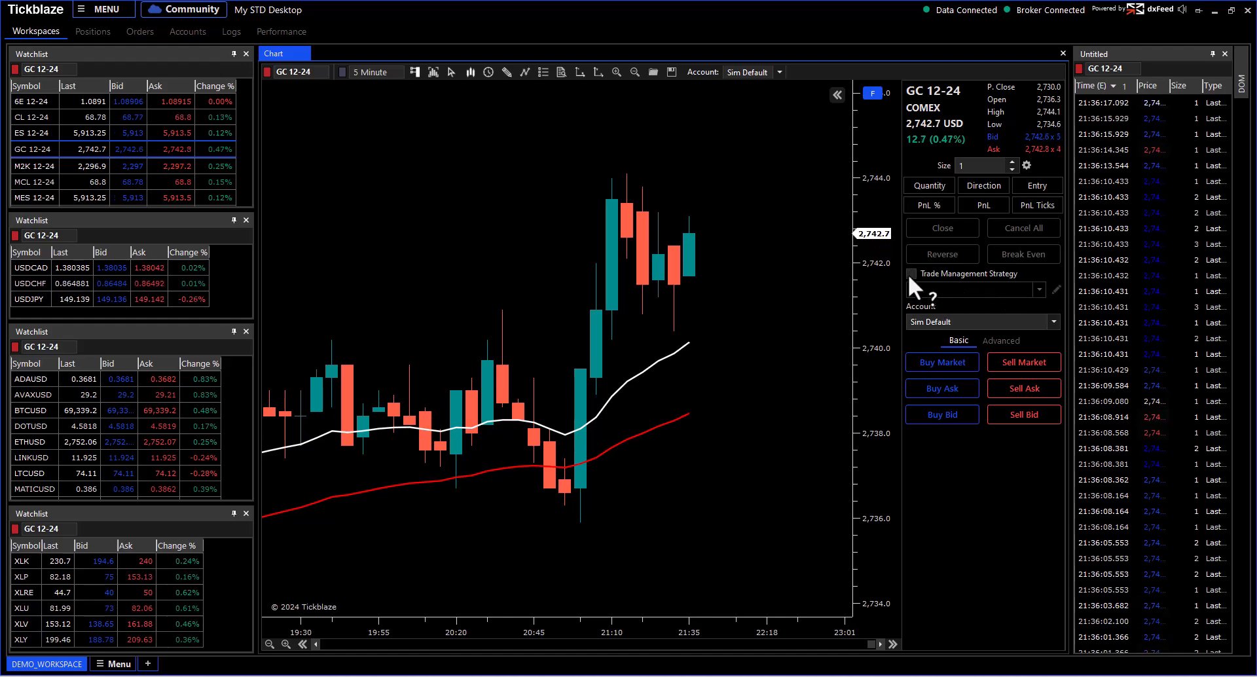
mouse_move(909, 274)
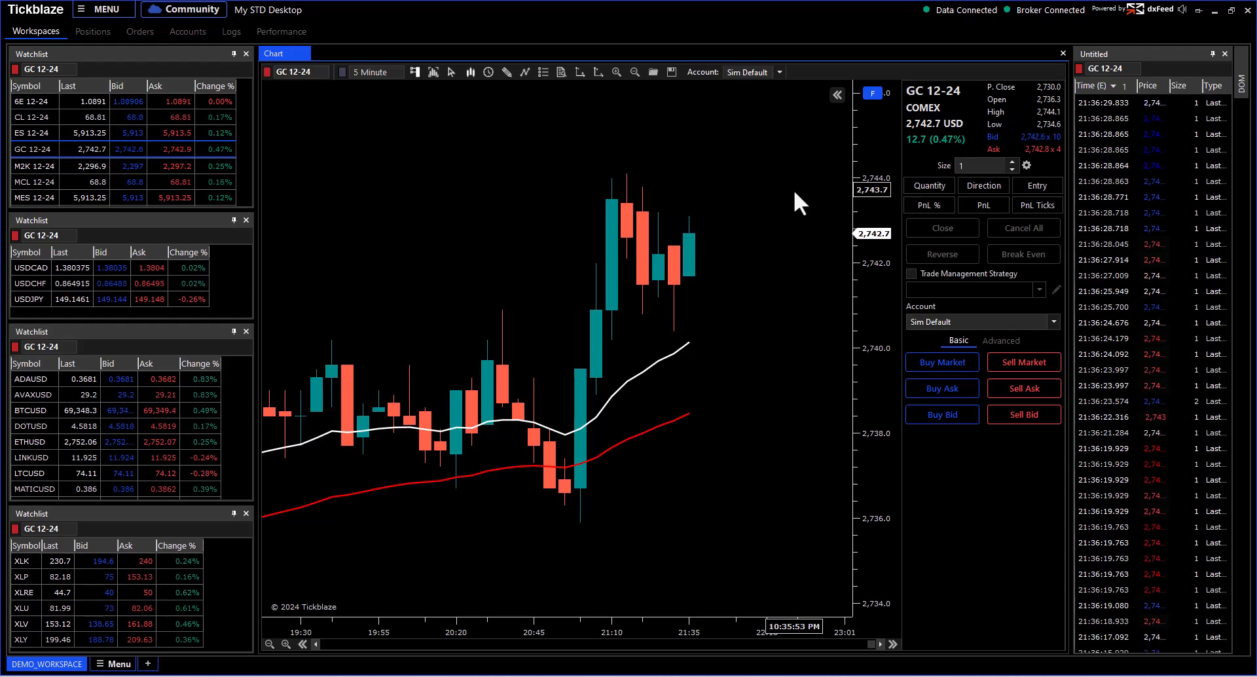
Step: Keep Sim Default on the trade pad and start a new simulation account on the Accounts page
left_click(954, 321)
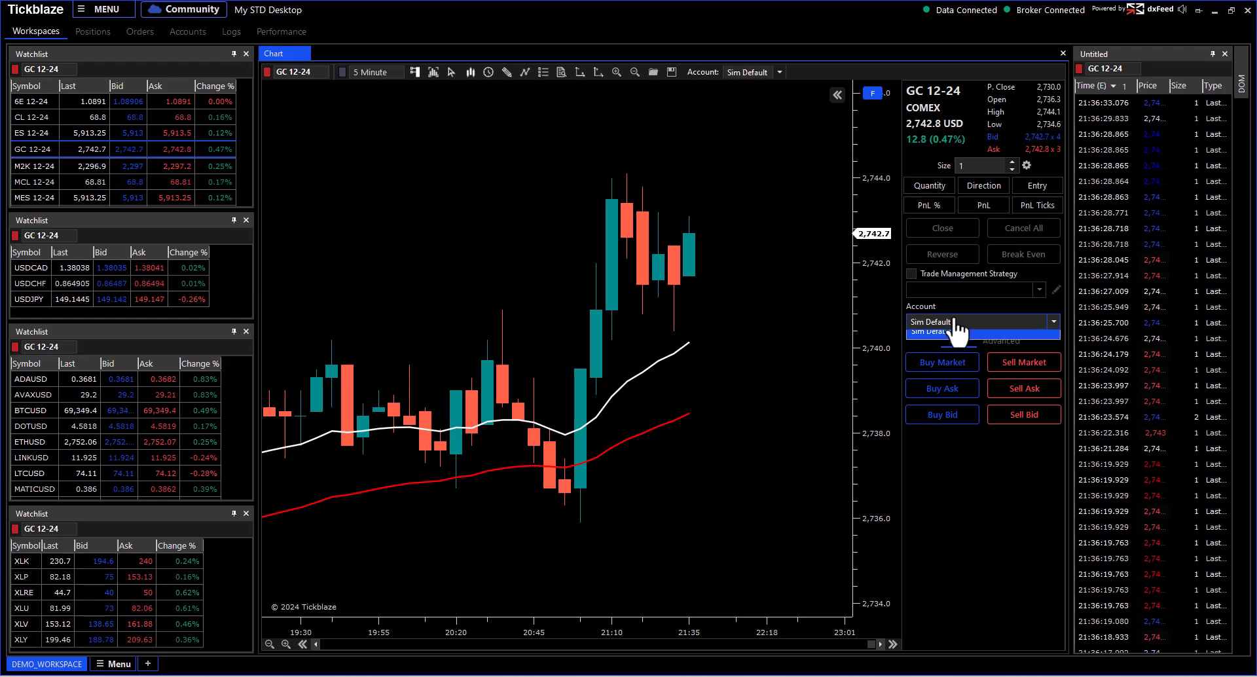
left_click(988, 338)
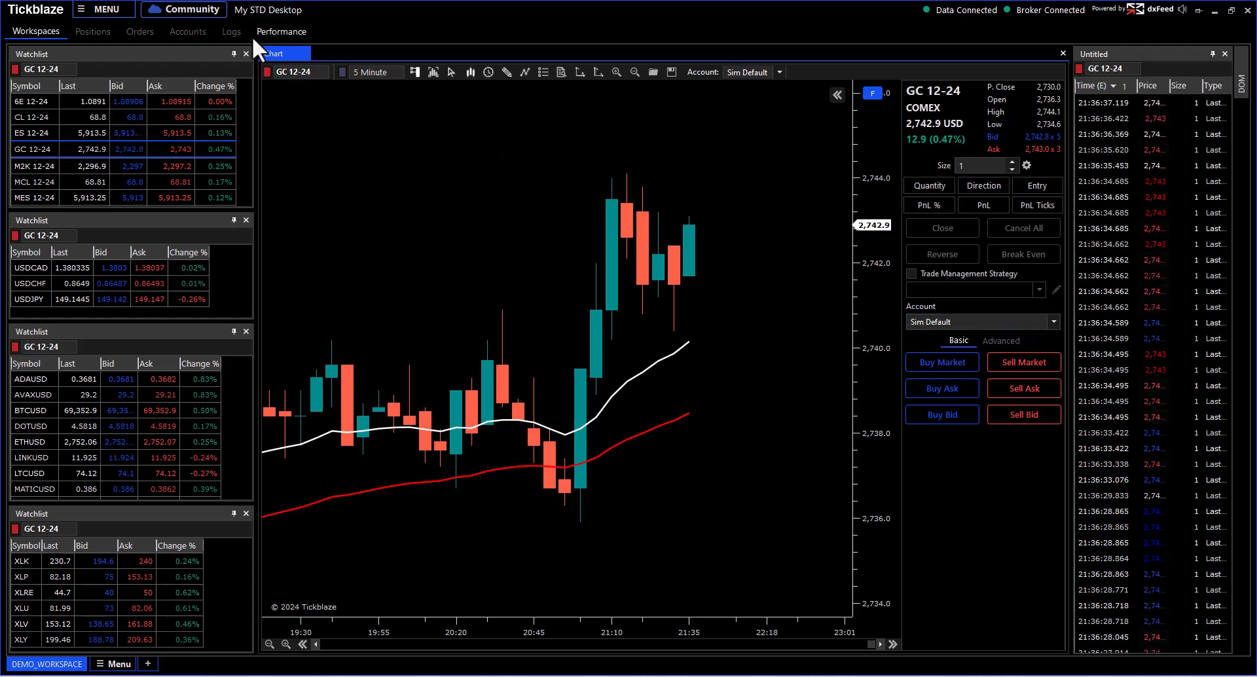
left_click(186, 33)
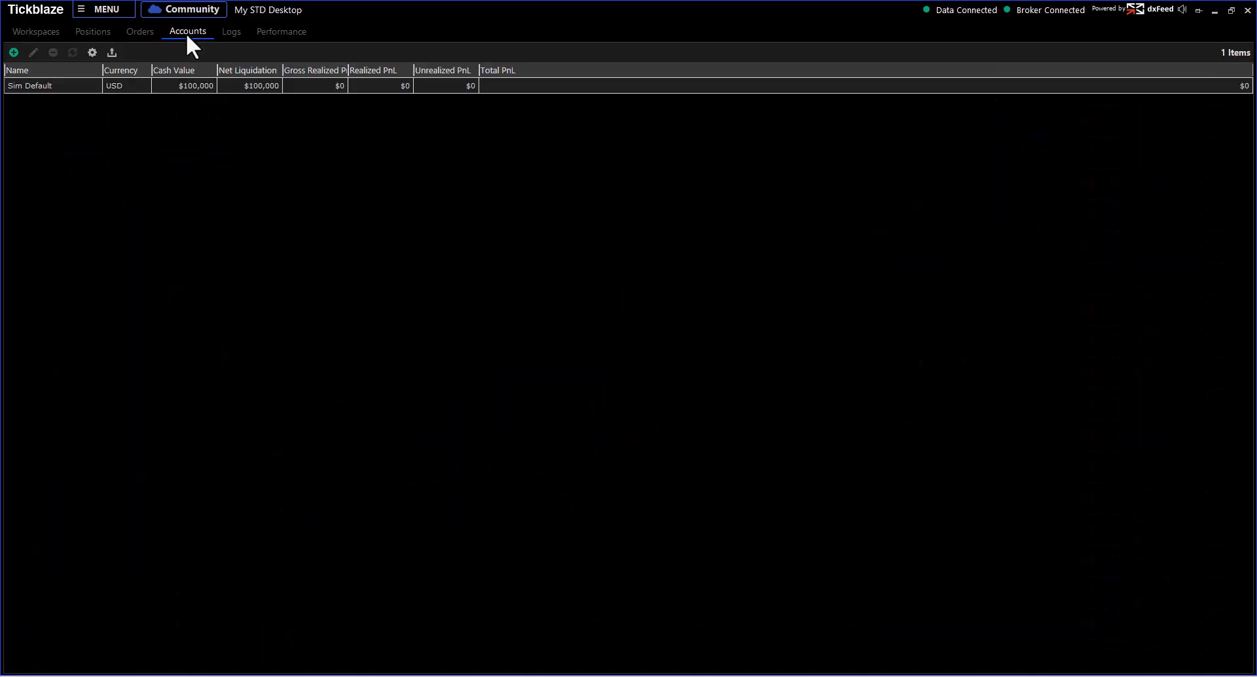
left_click(13, 52)
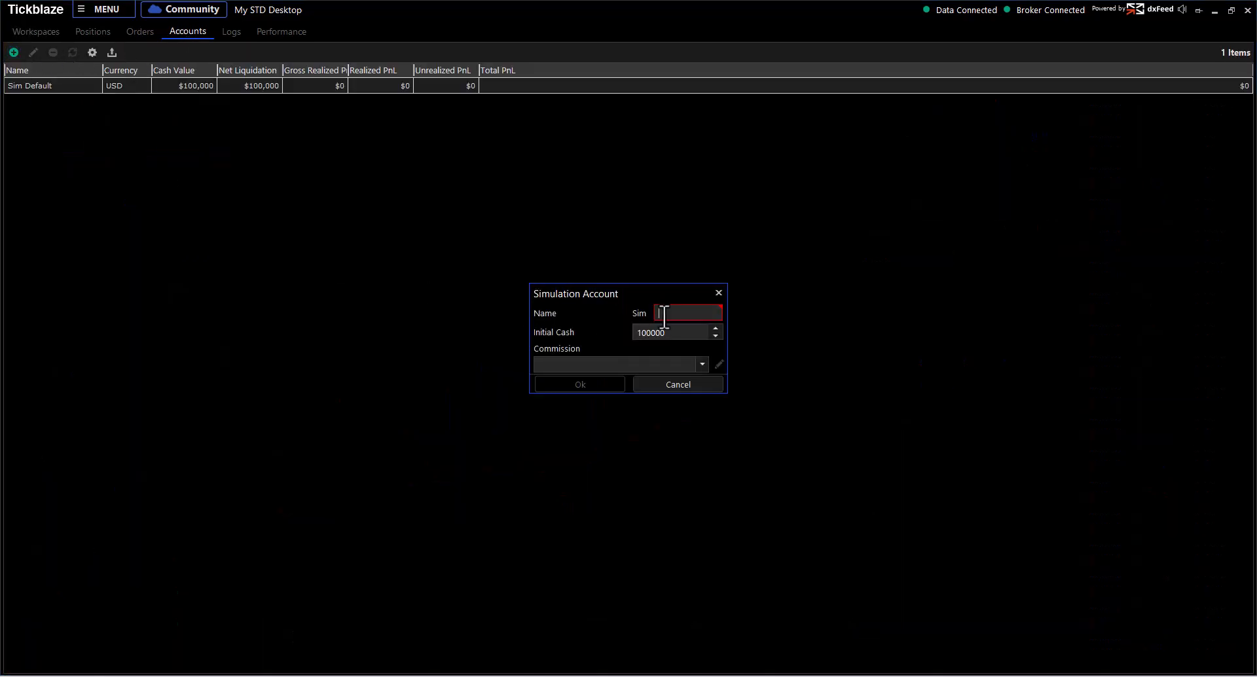
Step: Name the account Sim 2 with 100000 initial cash, clear the commission choice, and confirm
type("2")
left_click_drag(665, 332, 639, 332)
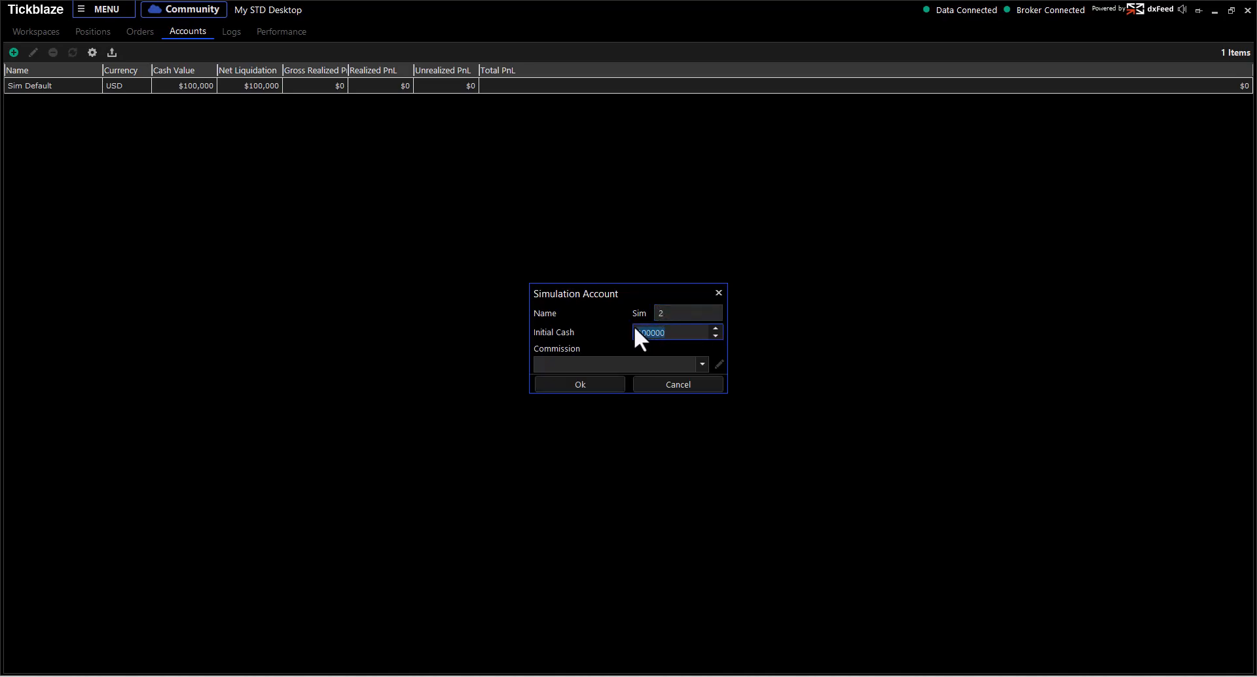
left_click(702, 364)
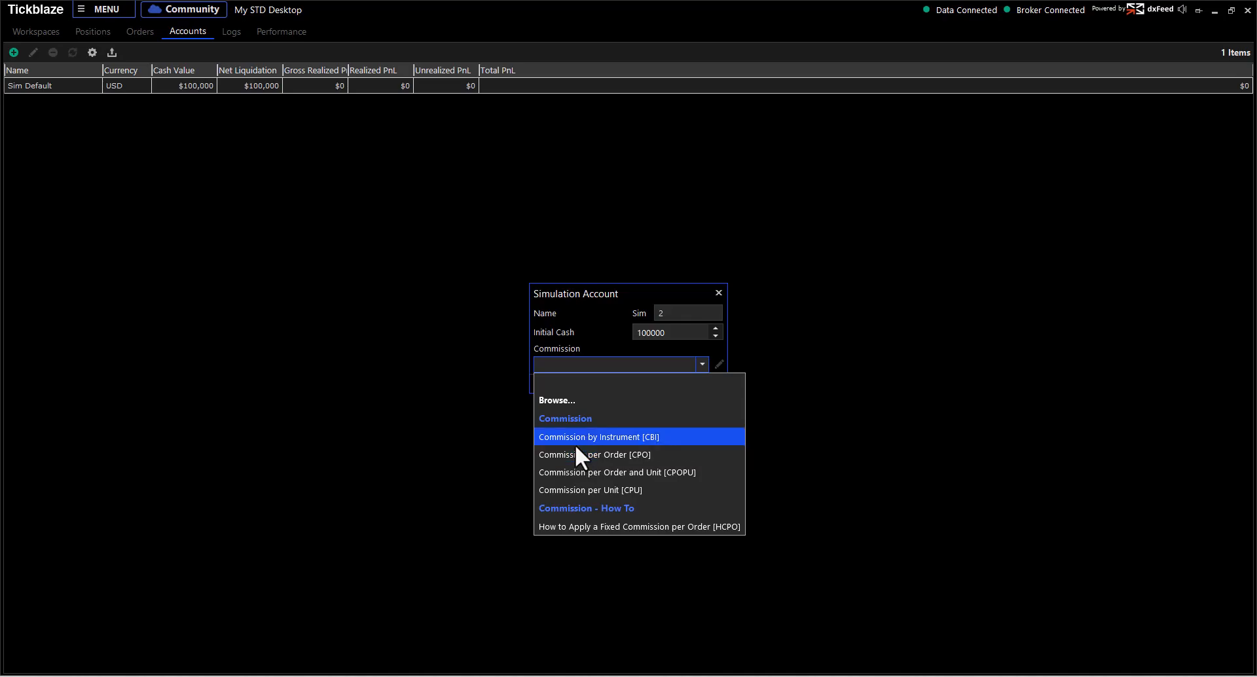
left_click(577, 434)
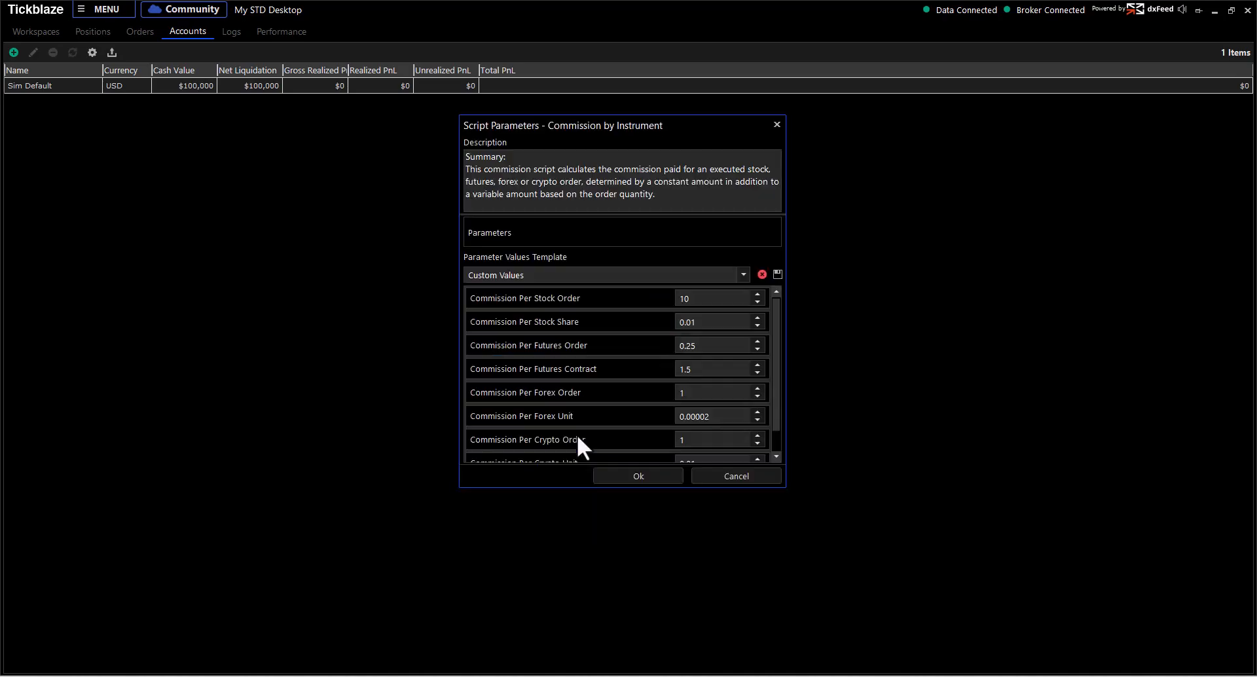
left_click_drag(698, 119, 1016, 150)
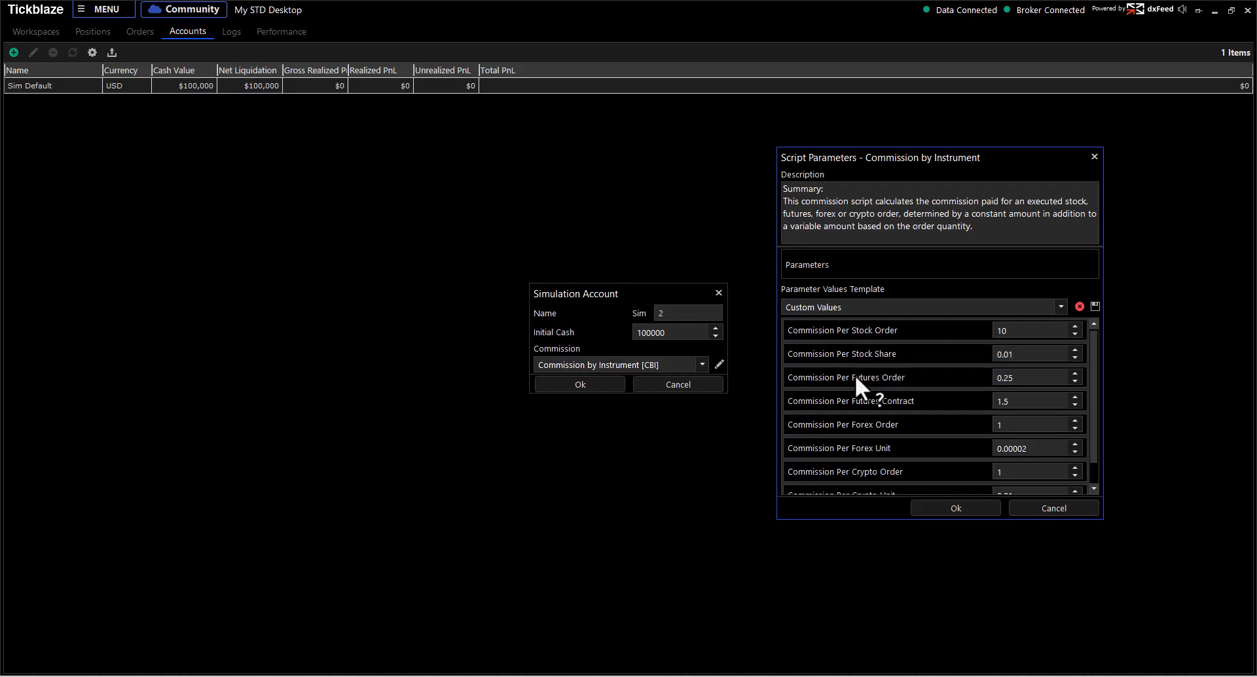
left_click(1051, 508)
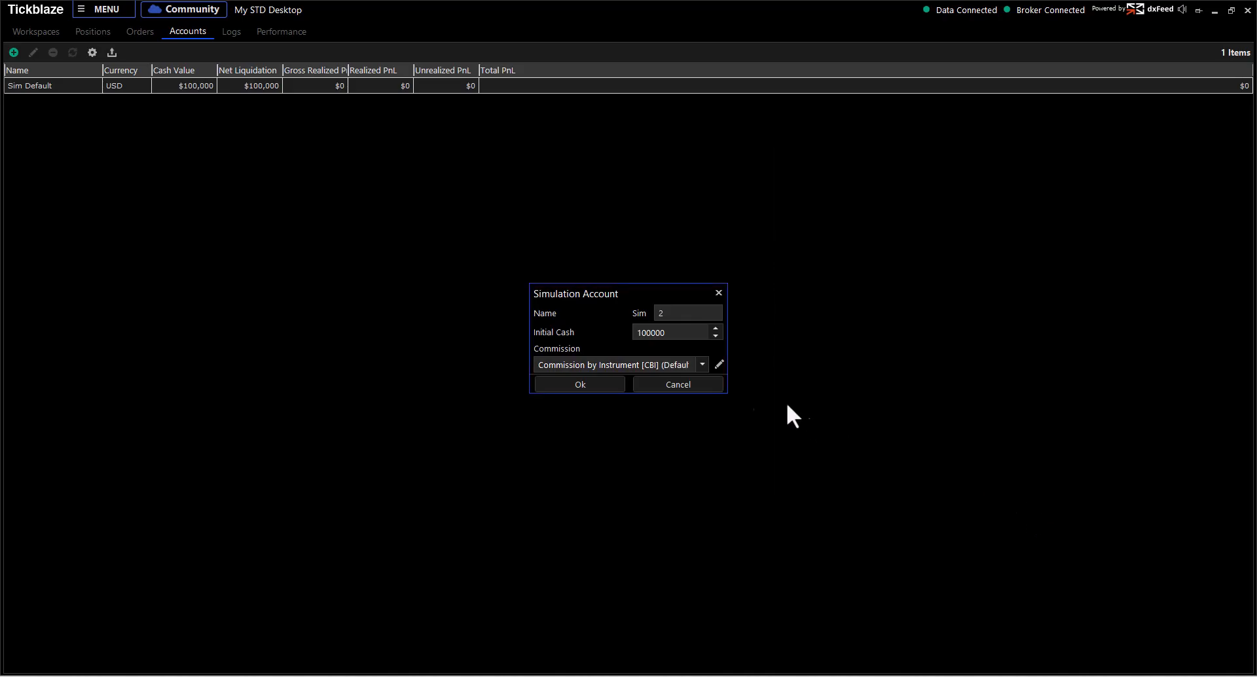
left_click(702, 365)
left_click(652, 378)
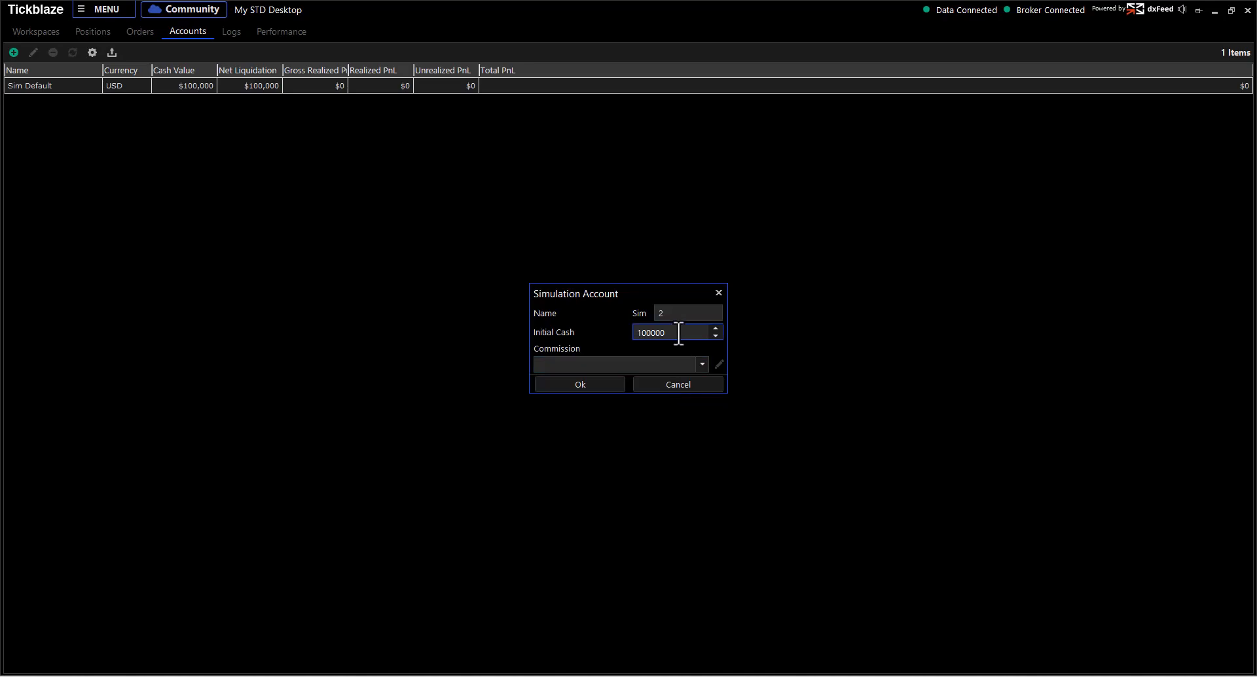
left_click(604, 365)
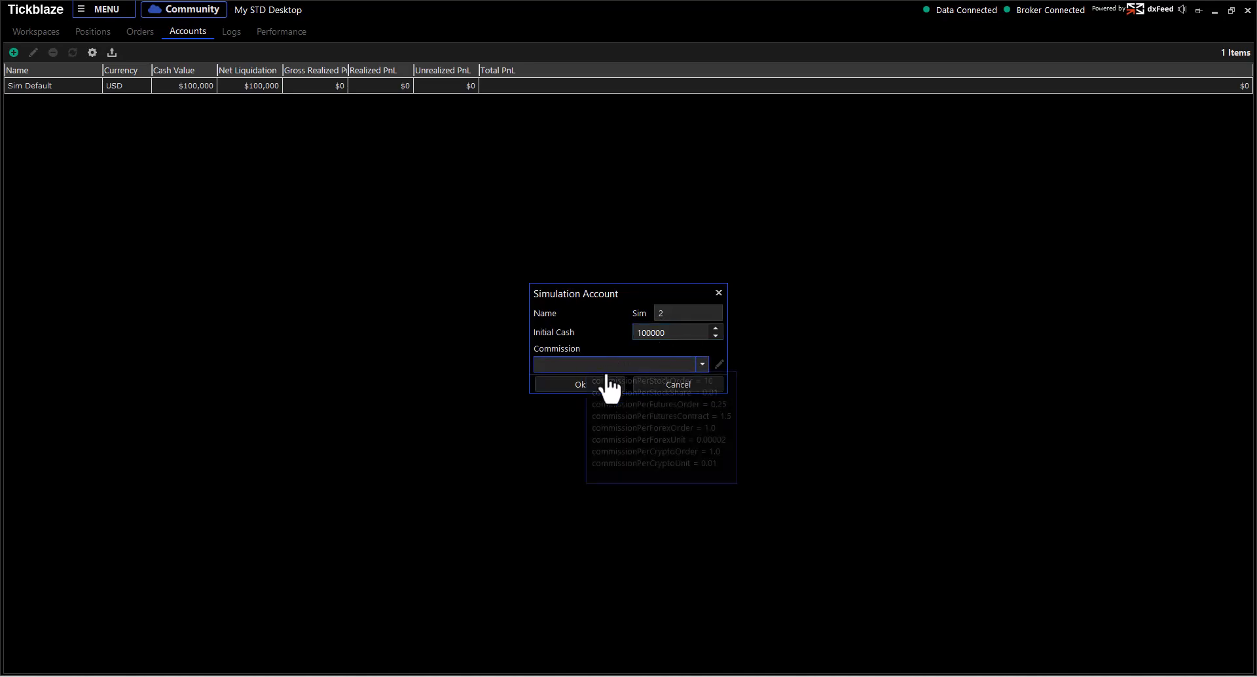
left_click(571, 384)
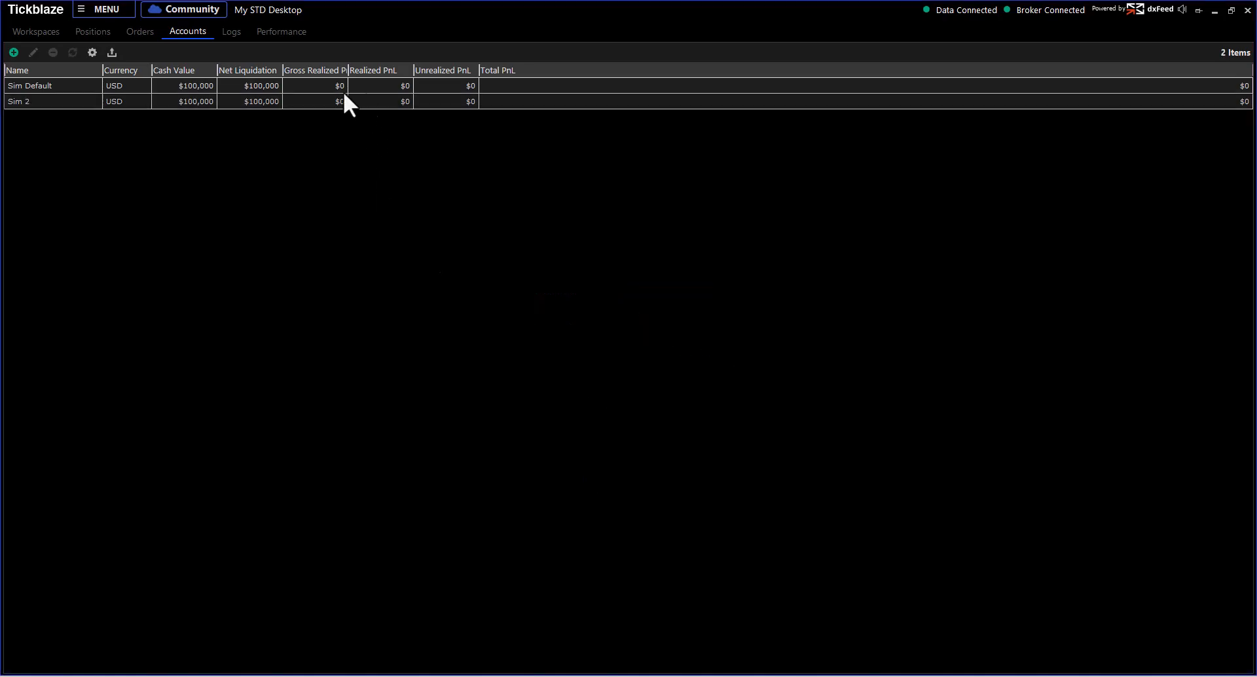
Step: In DEMO_WORKSPACE, check the chart and order-panel account lists for Sim 2, keeping Sim Default
left_click(44, 33)
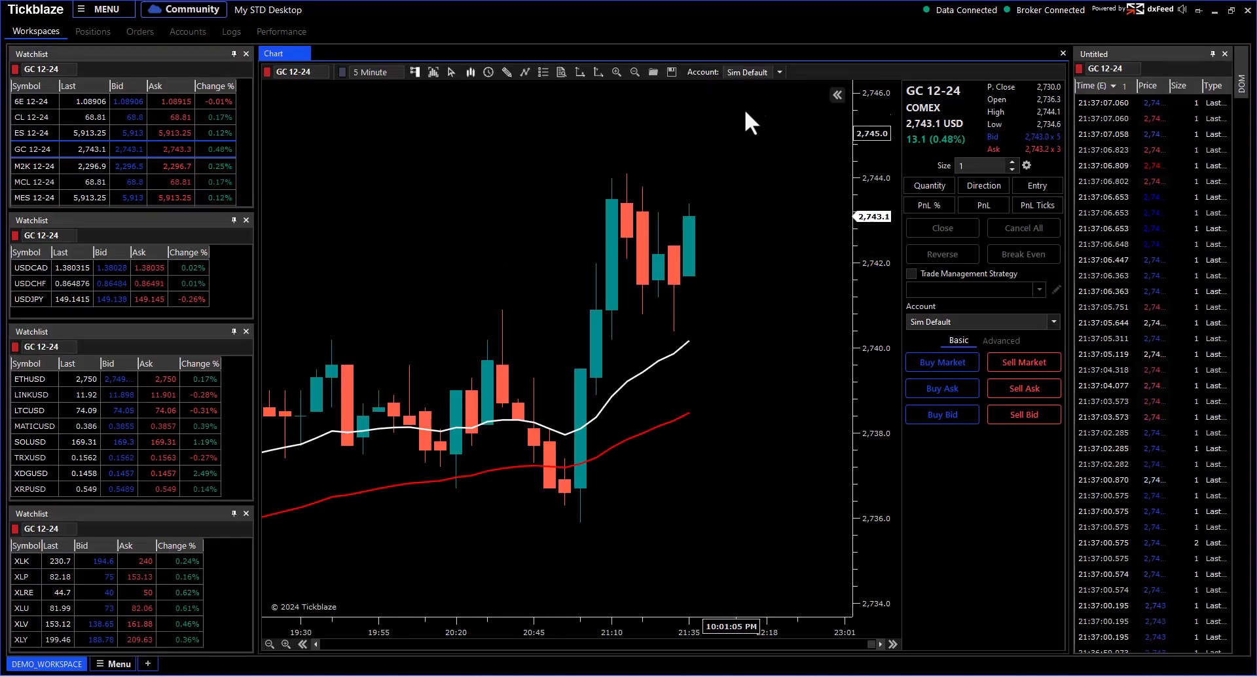
left_click(779, 74)
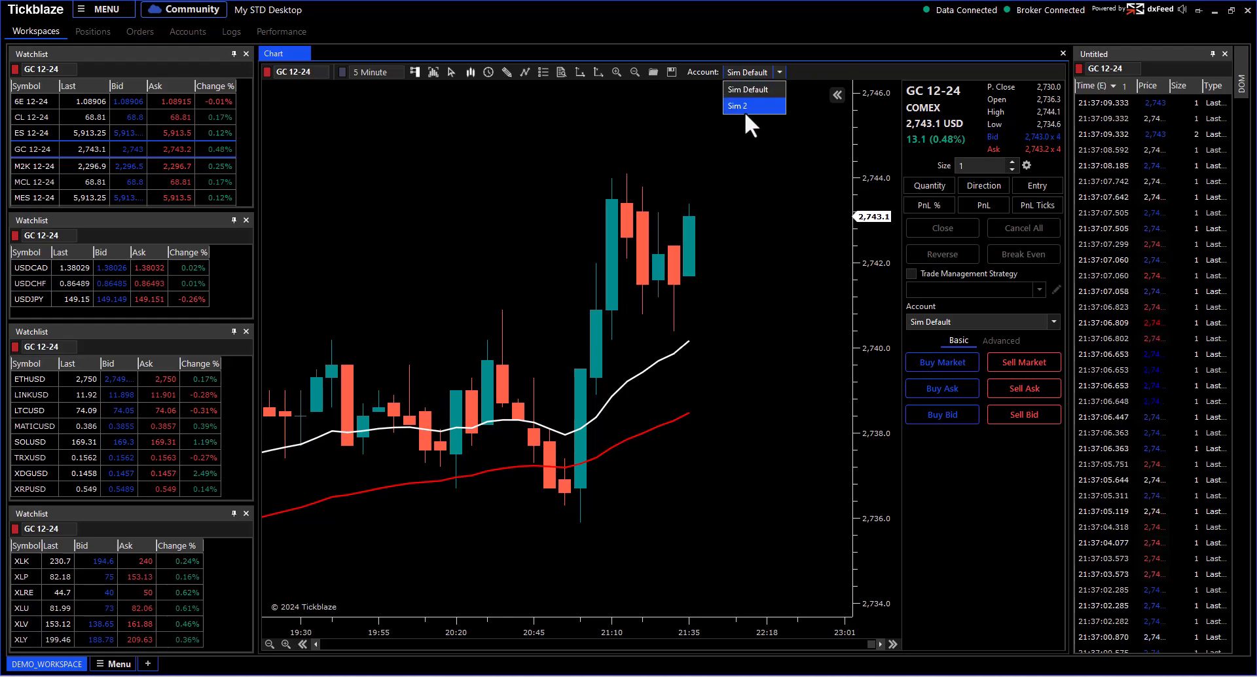
left_click(832, 57)
left_click(1002, 322)
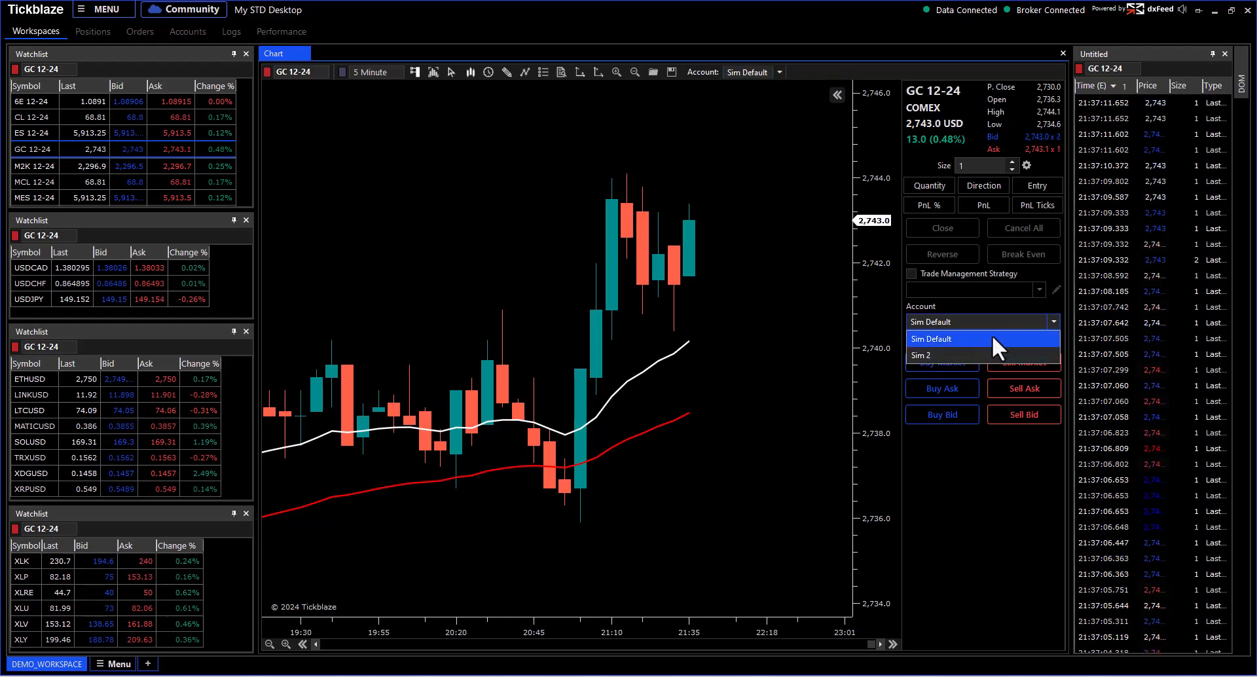
left_click(992, 344)
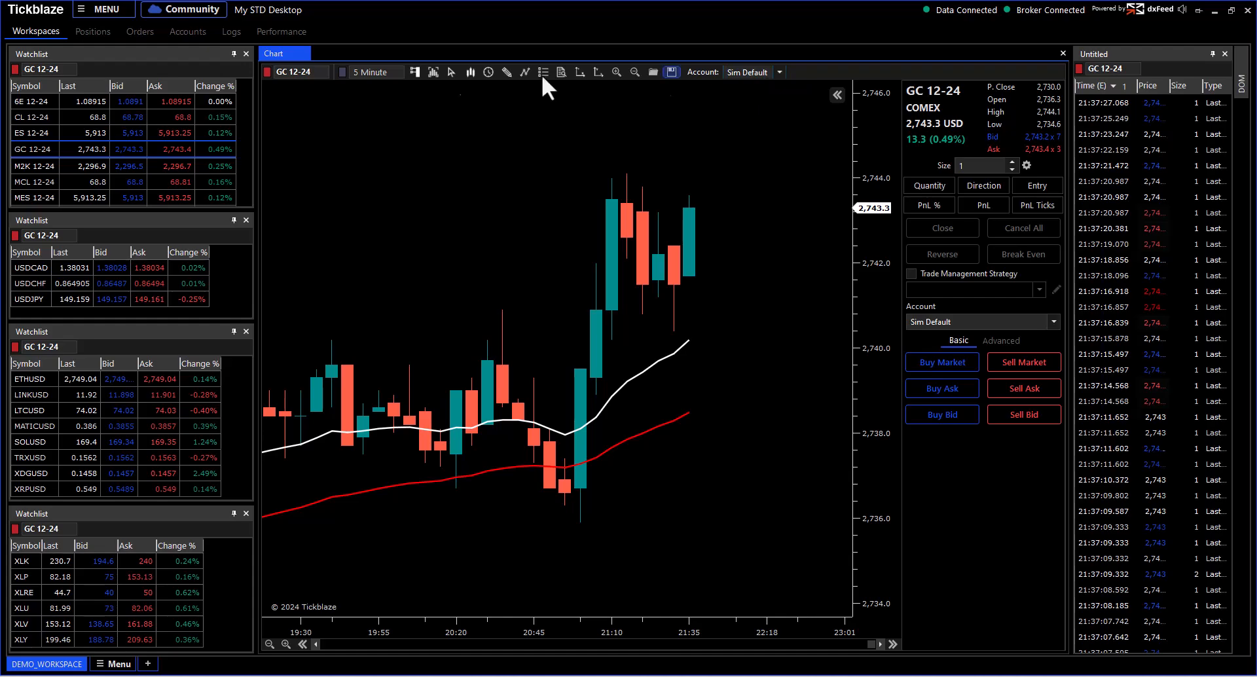
left_click(414, 72)
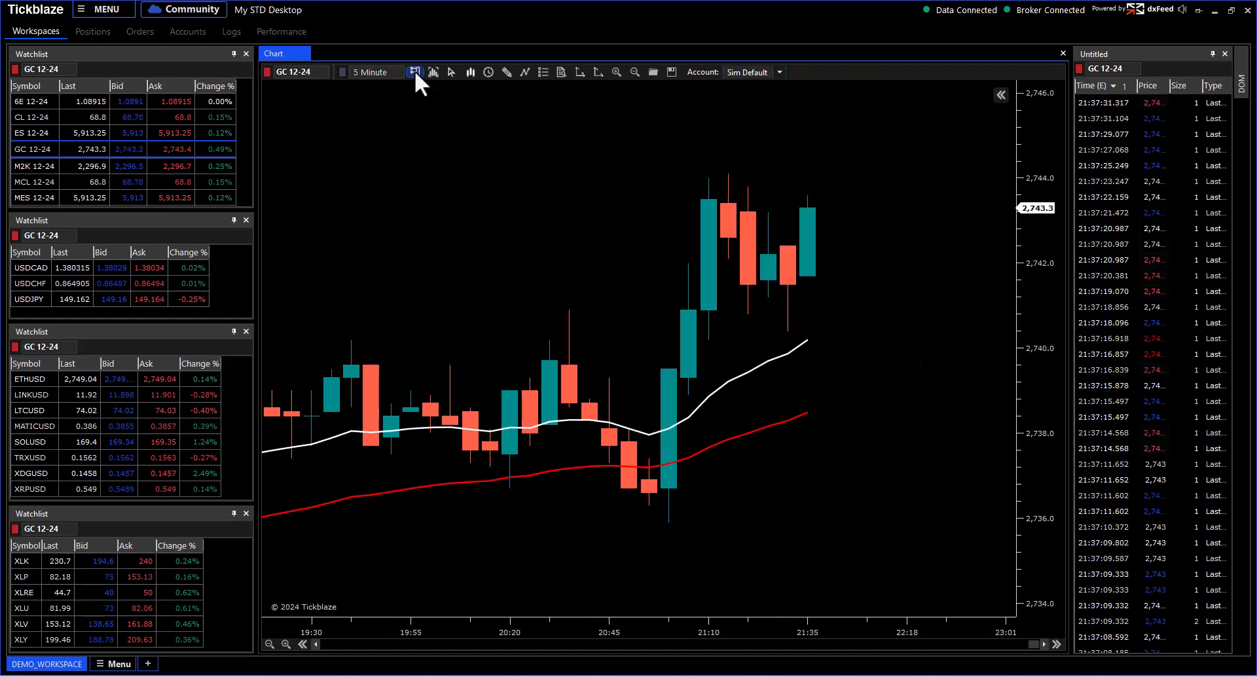
left_click(778, 72)
left_click(768, 104)
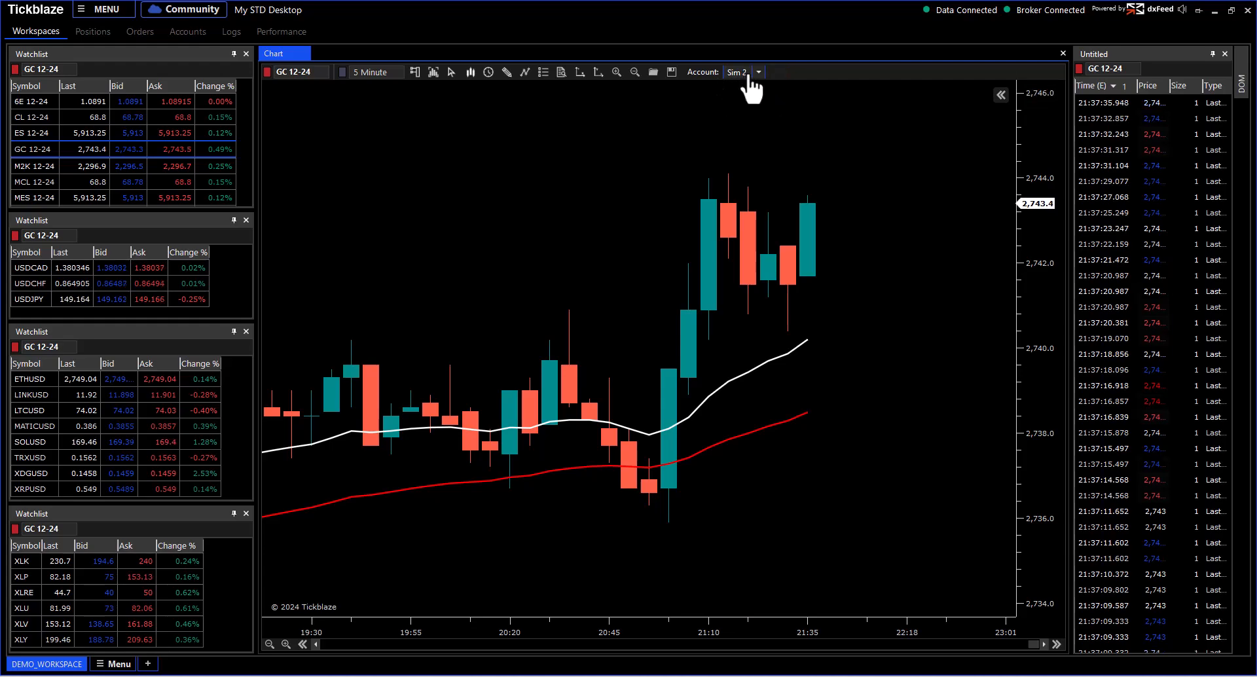
left_click(752, 77)
left_click(757, 88)
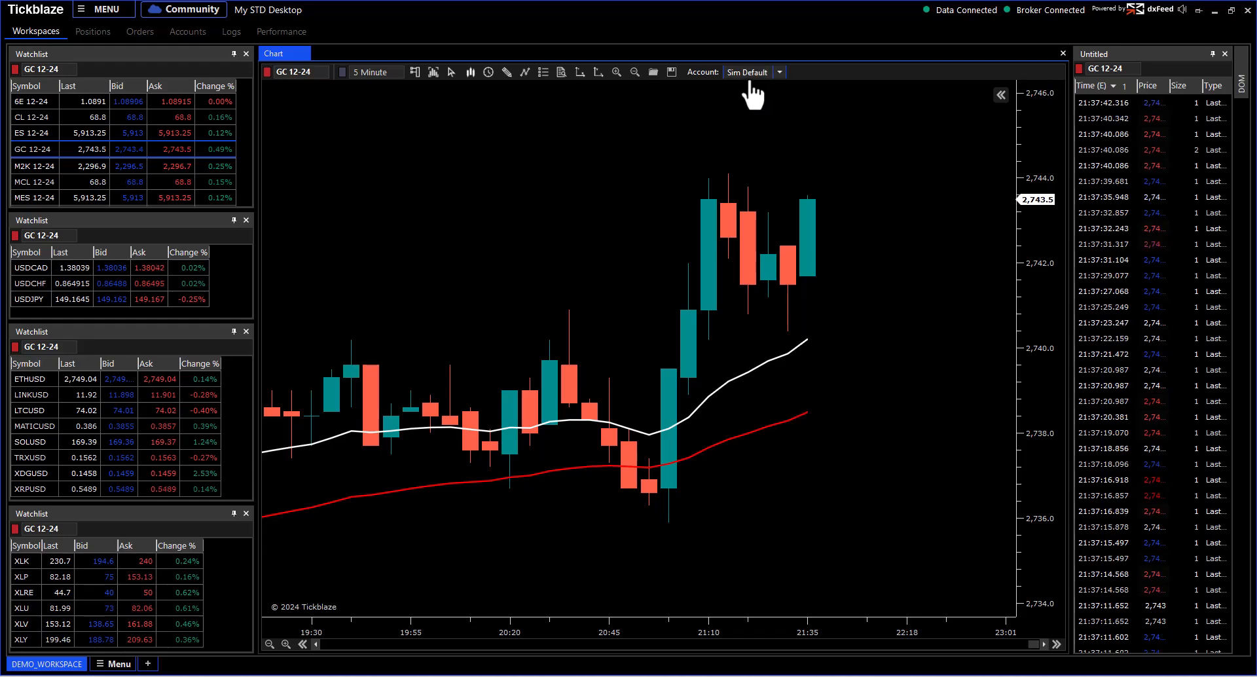
left_click(414, 72)
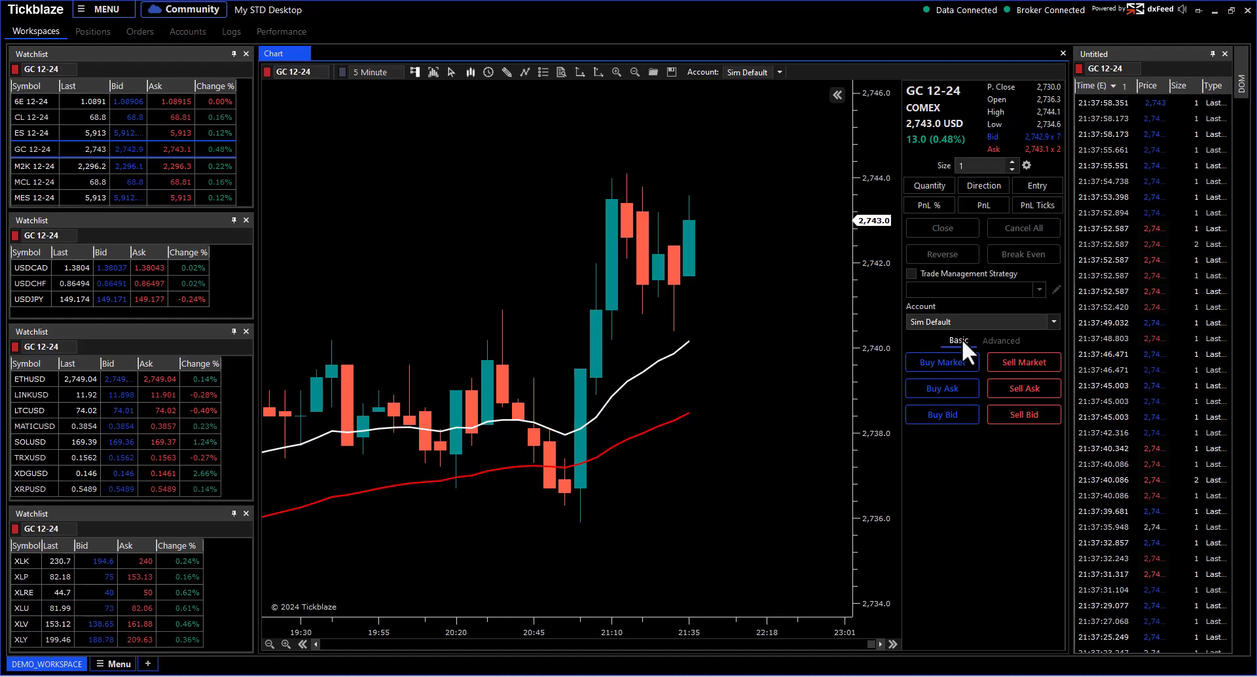
Step: Switch the trade pad to Advanced then back to Basic, and compress the price axis to about 2,730–2,750
left_click(1000, 340)
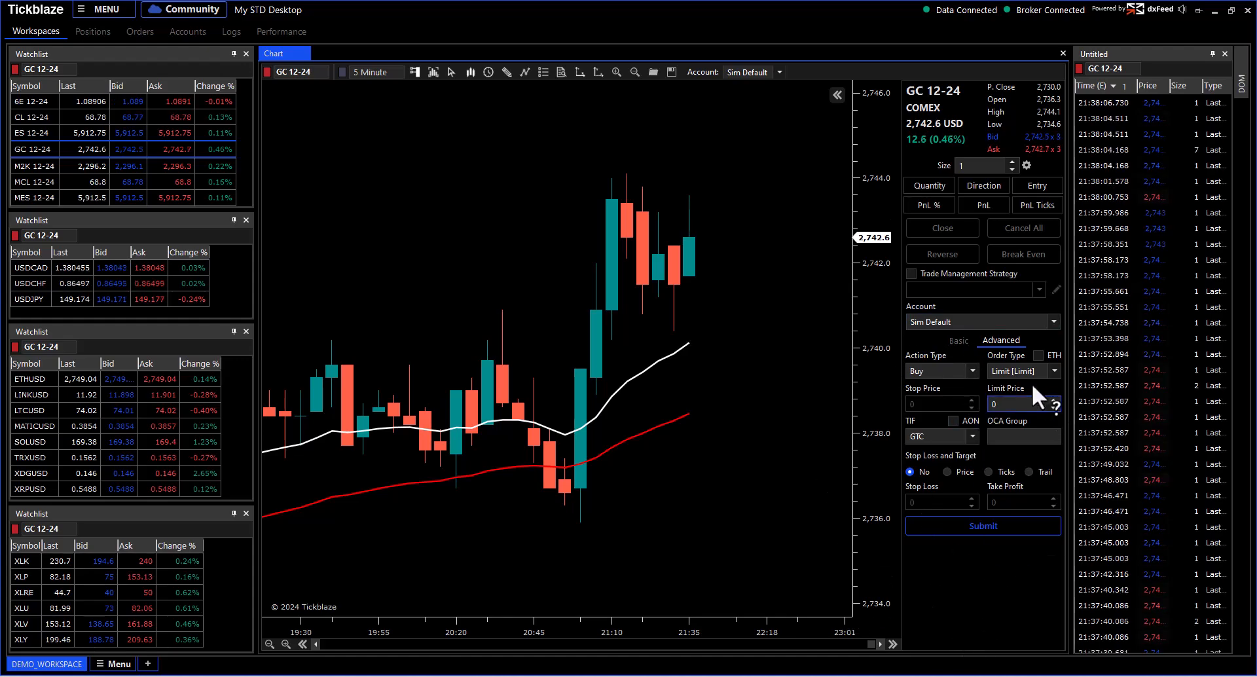
left_click(954, 341)
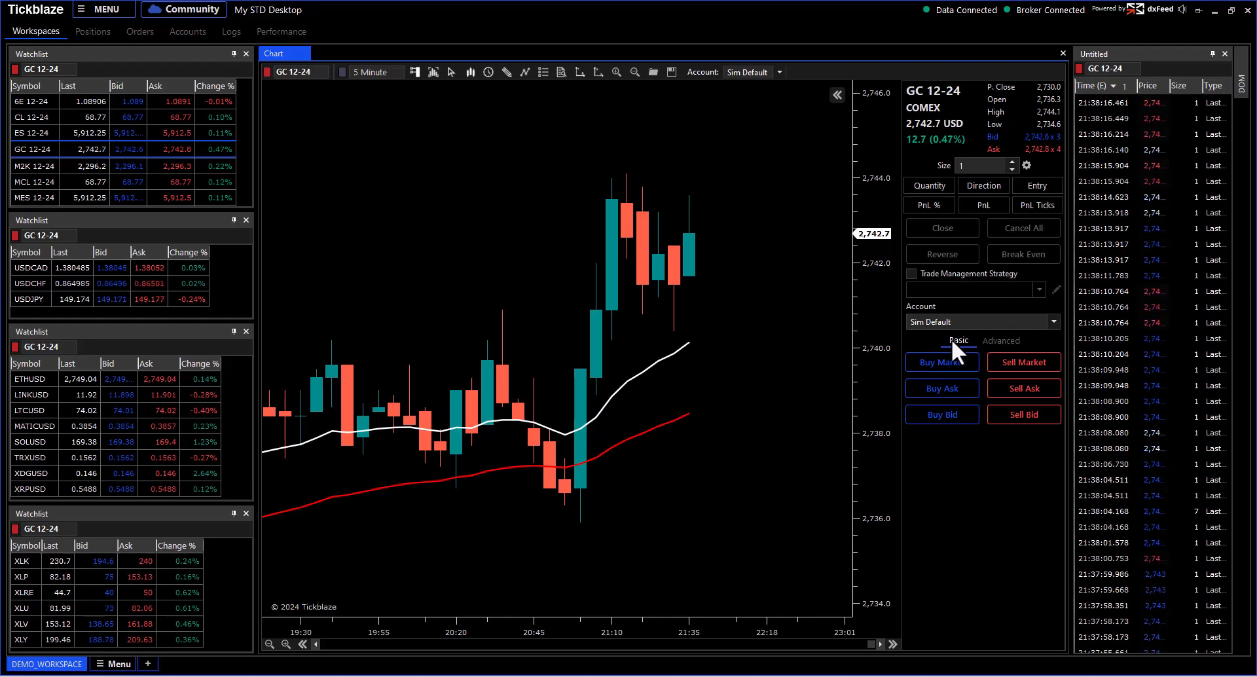
left_click_drag(876, 180, 878, 368)
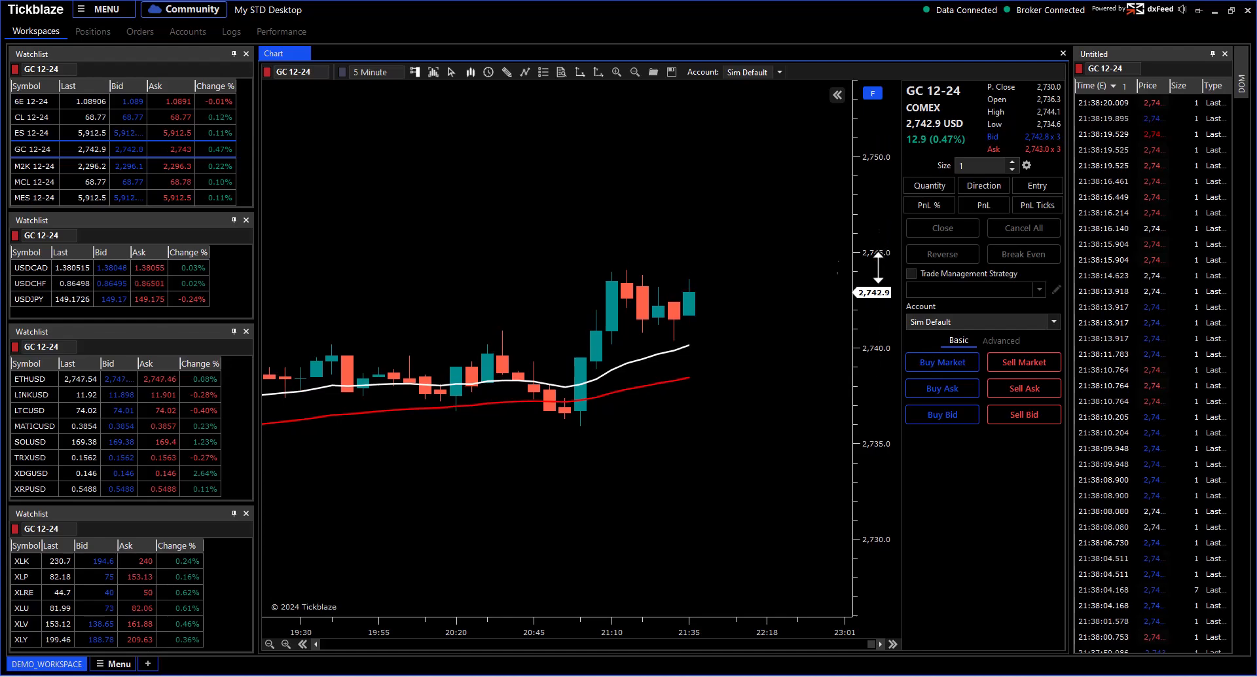
Step: Dismiss the chart's Trade menu twice without ordering, then stretch the price scale to about 2,734–2,746
right_click(631, 131)
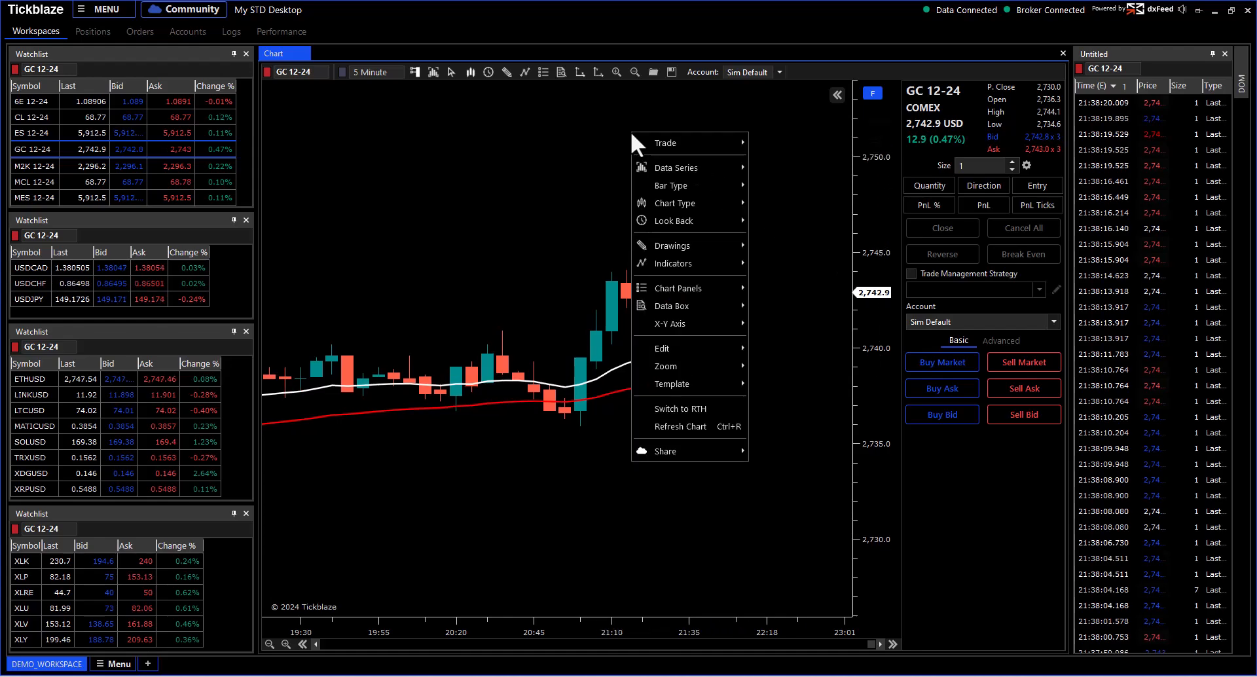
mouse_move(661, 140)
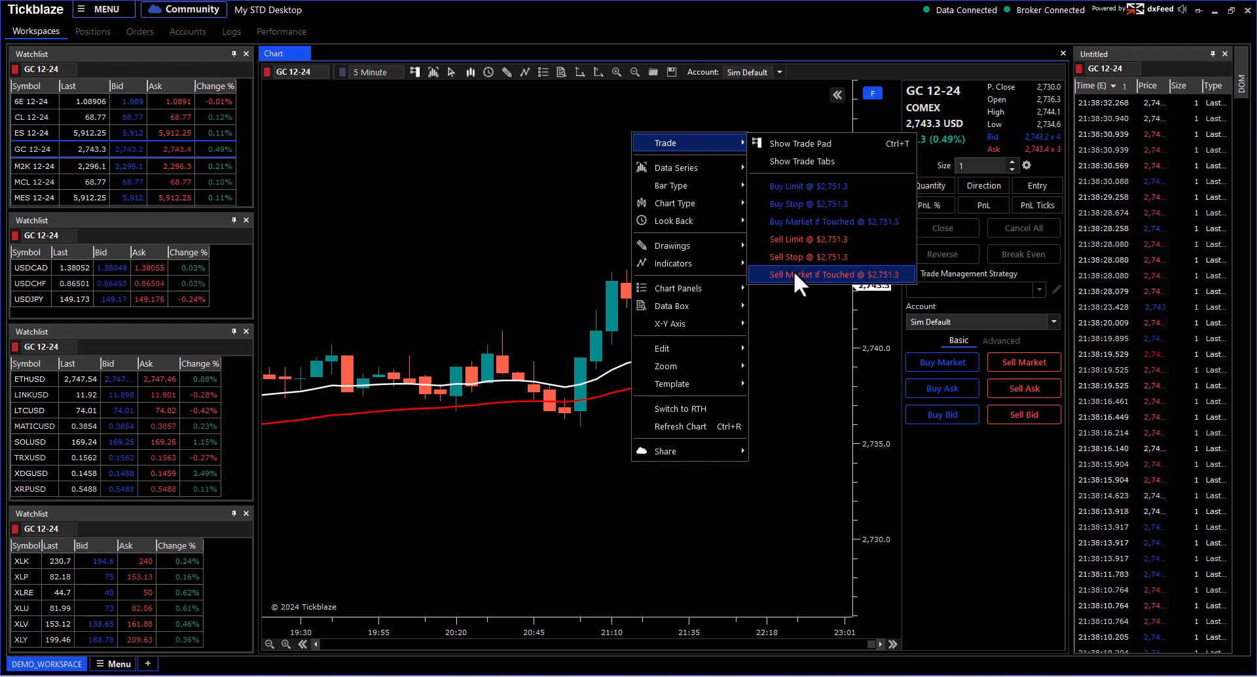
left_click(541, 150)
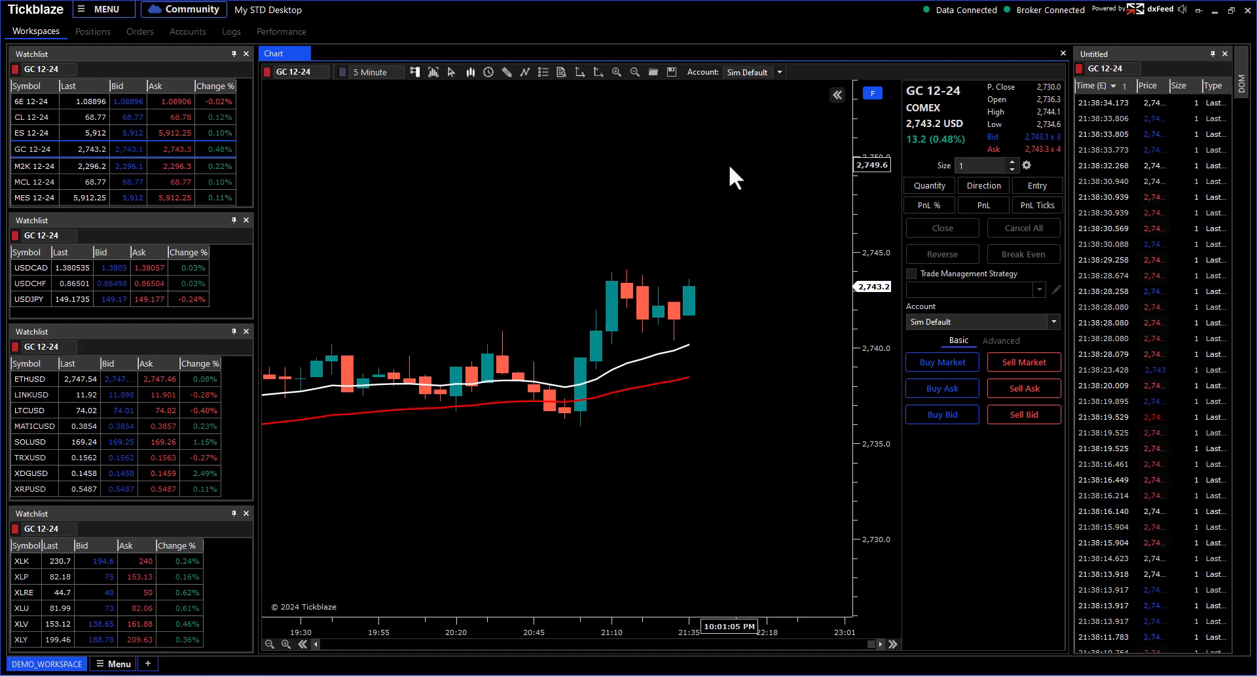
right_click(670, 147)
mouse_move(690, 159)
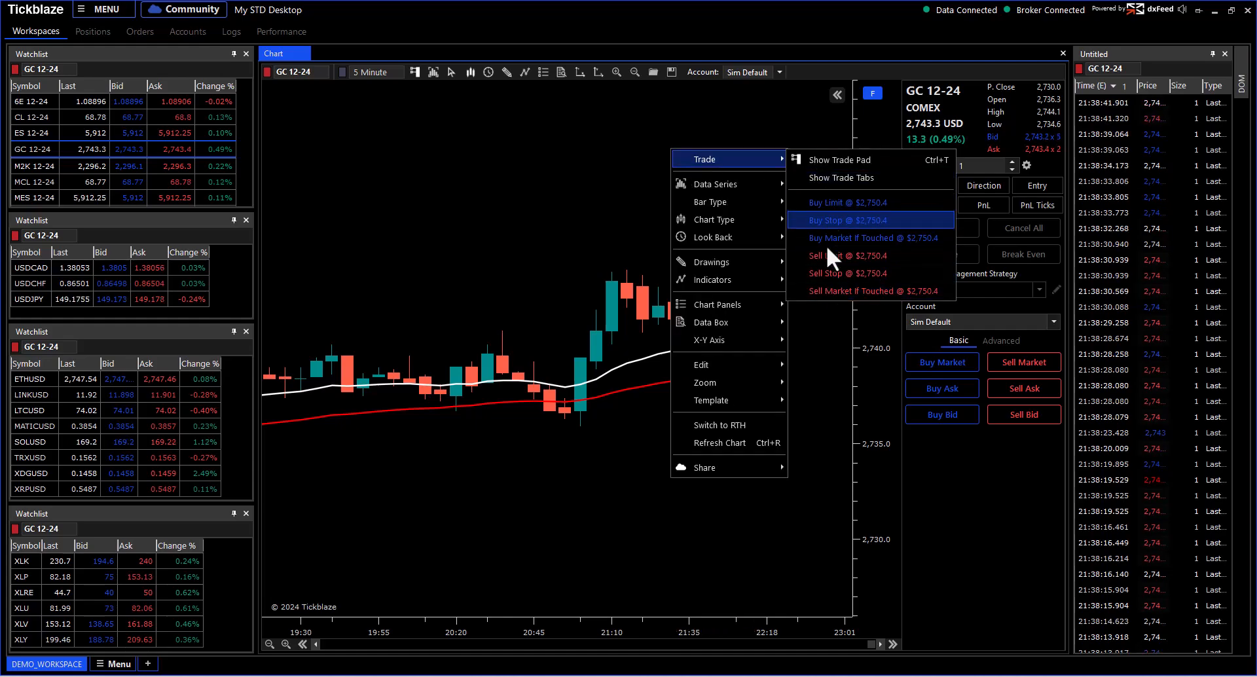
left_click(812, 351)
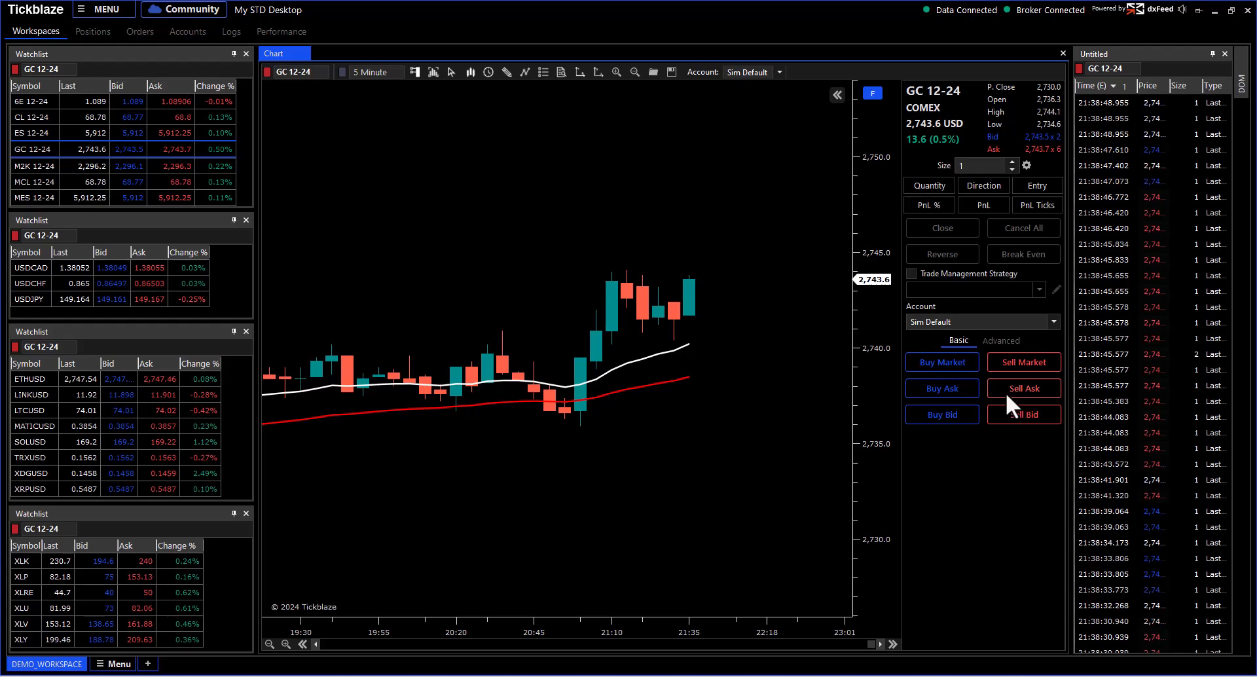
left_click_drag(875, 336, 881, 166)
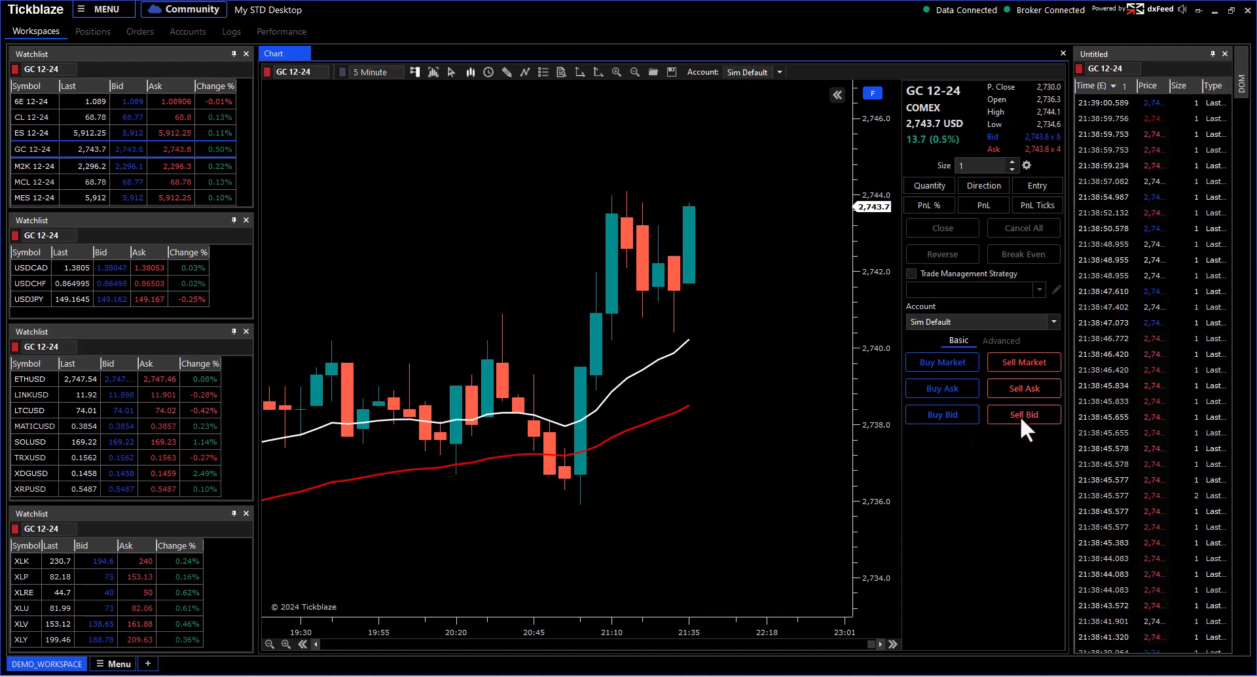
Step: Dismiss the chart menus without ordering and compress the price scale to about 2,725–2,750
right_click(691, 102)
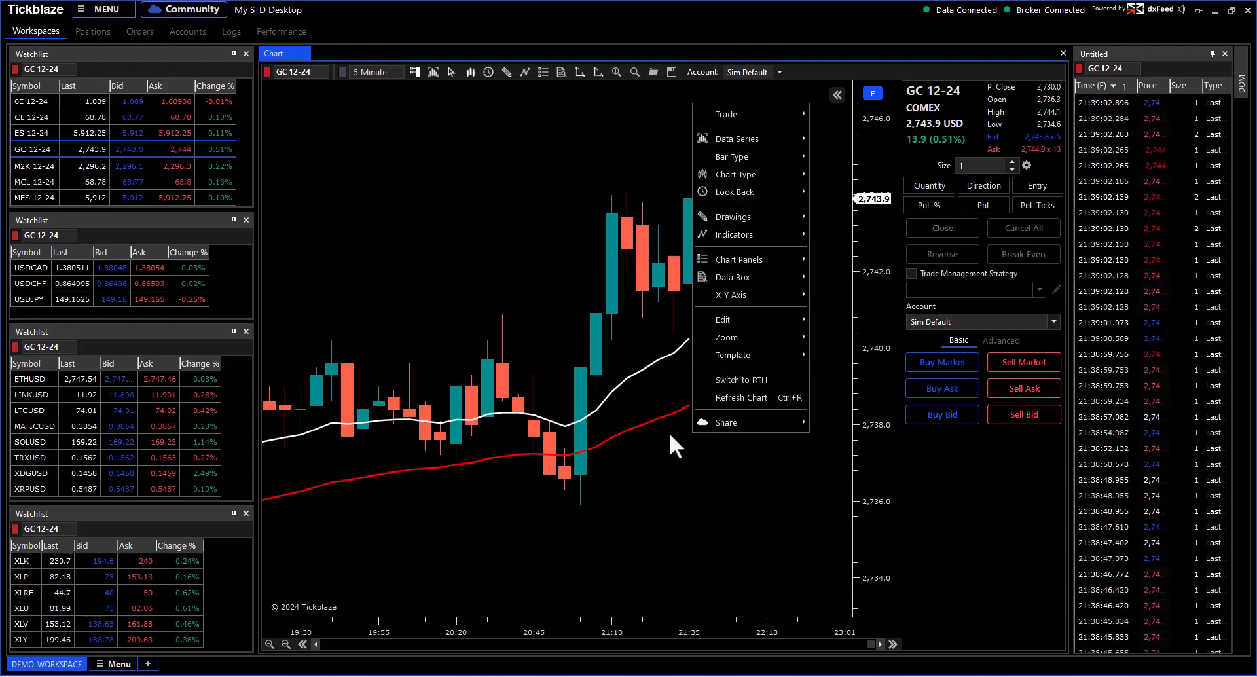
left_click(681, 491)
right_click(709, 487)
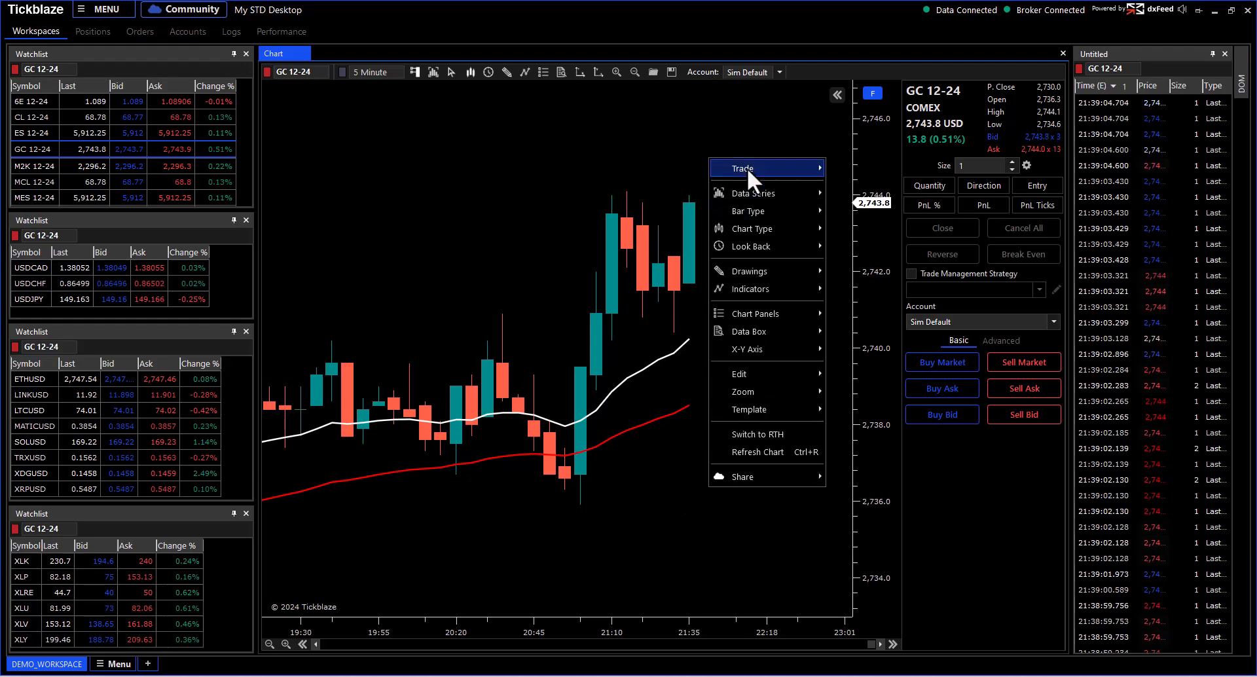
mouse_move(748, 167)
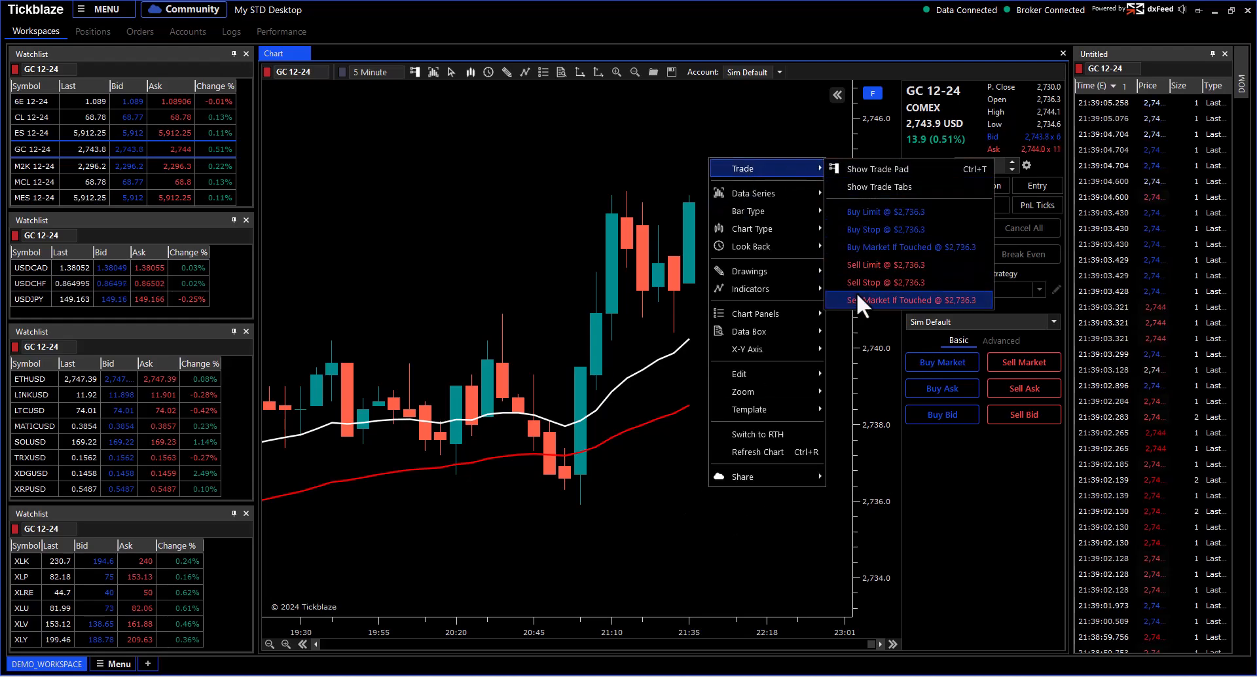
left_click(648, 145)
left_click_drag(869, 164, 869, 210)
Step: Place a Sell Limit at 2,751.4 and a Buy Limit at 2,732.6 from the chart's Trade menu
right_click(690, 153)
mouse_move(695, 159)
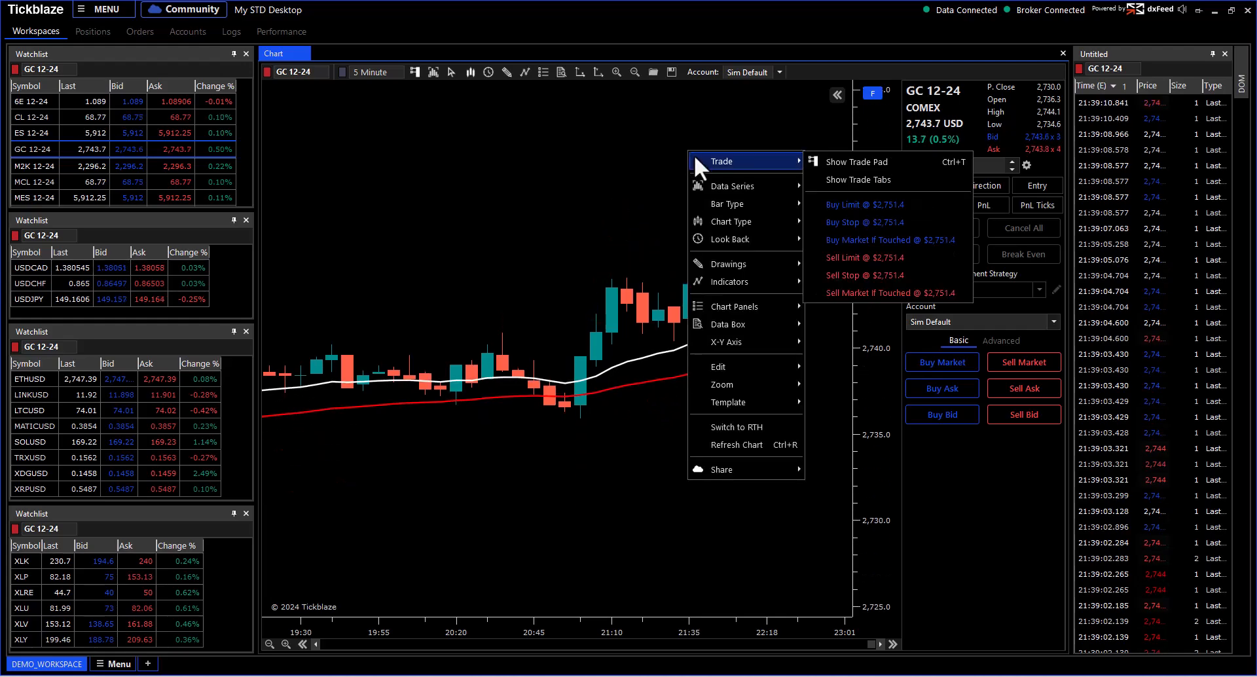
left_click(858, 257)
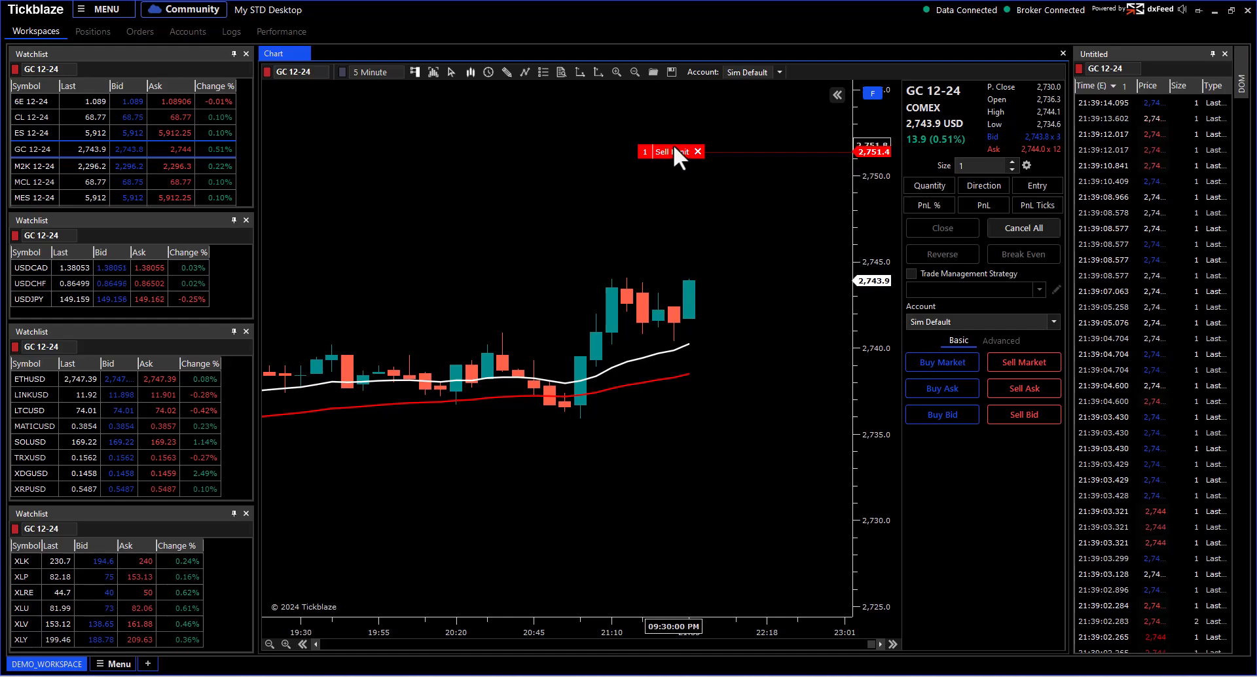
right_click(687, 472)
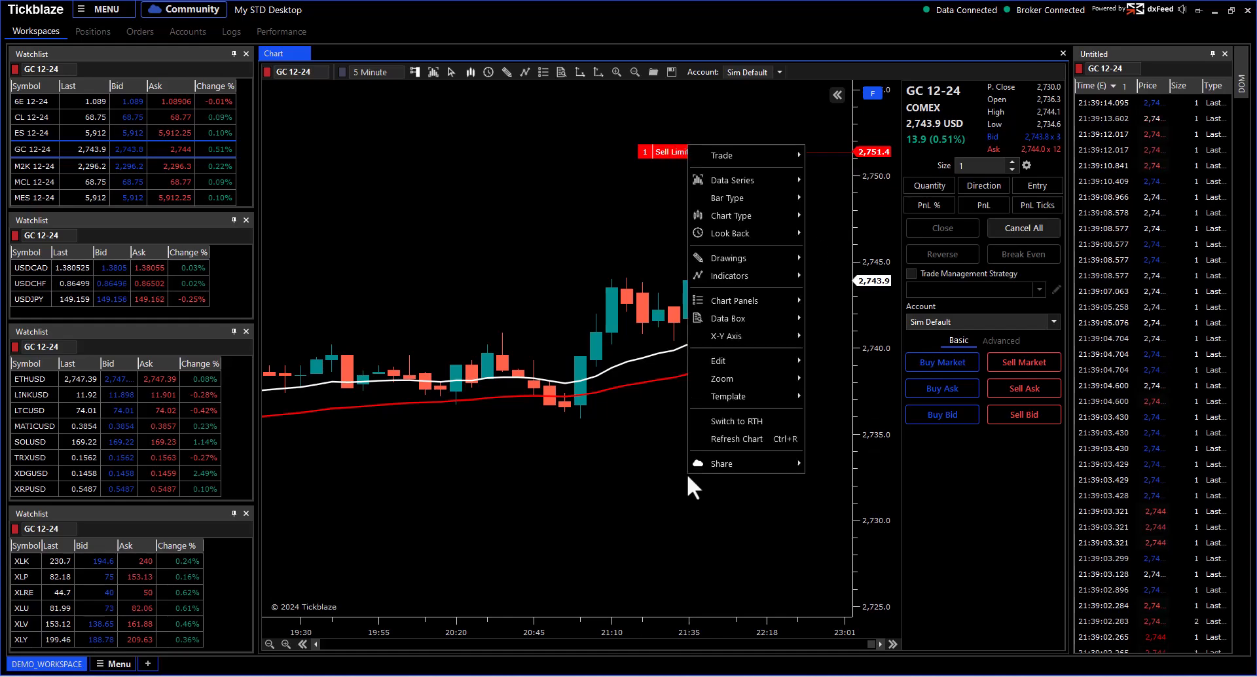
mouse_move(790, 156)
left_click(842, 198)
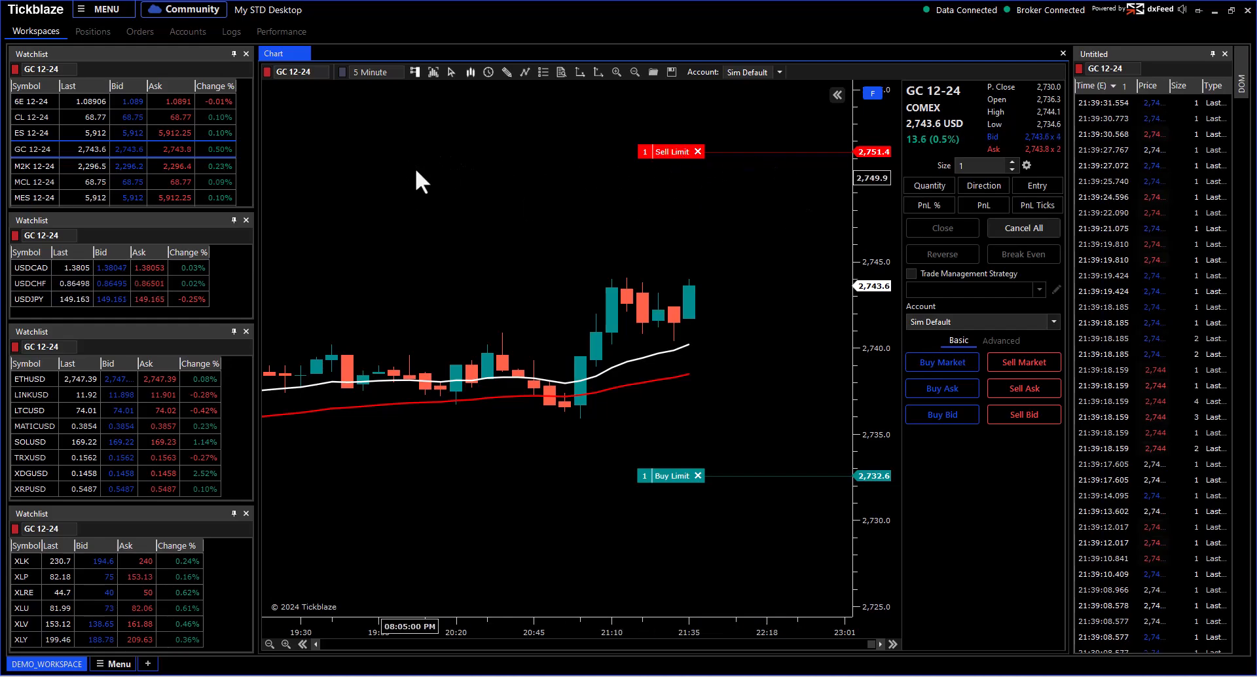
Step: In the GC 12-24 Data Series Line Pens settings, set the Long Positions Pen to Blue
right_click(335, 134)
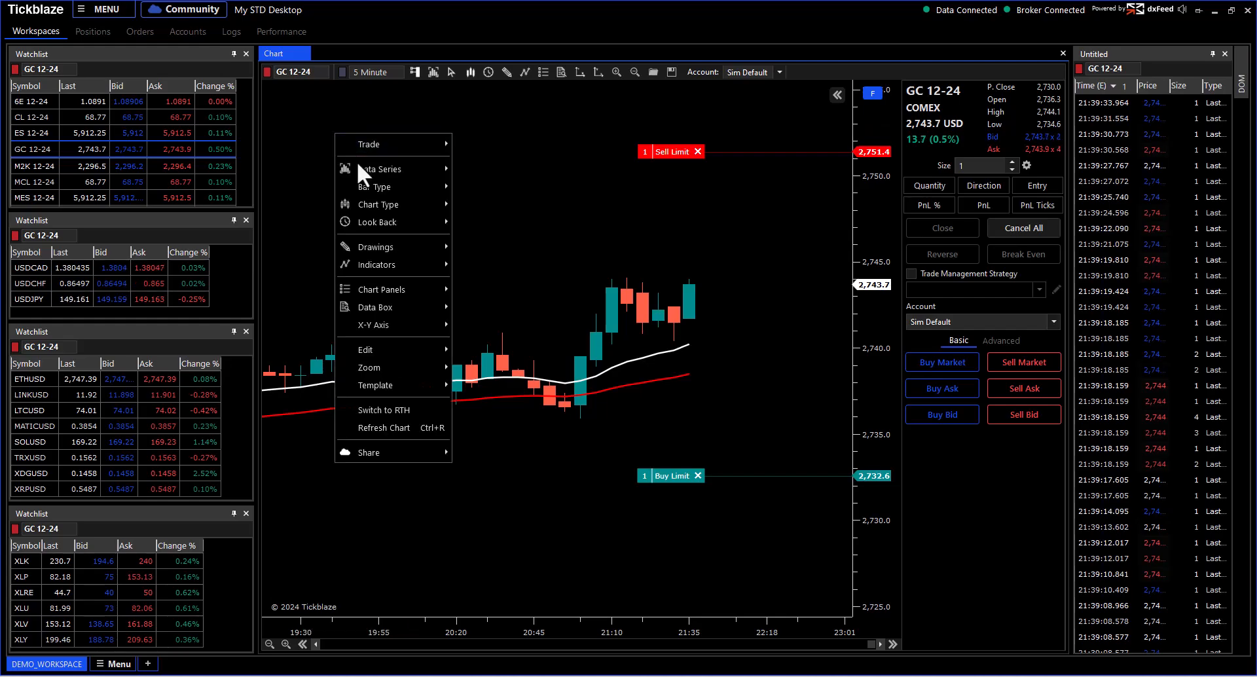
mouse_move(364, 172)
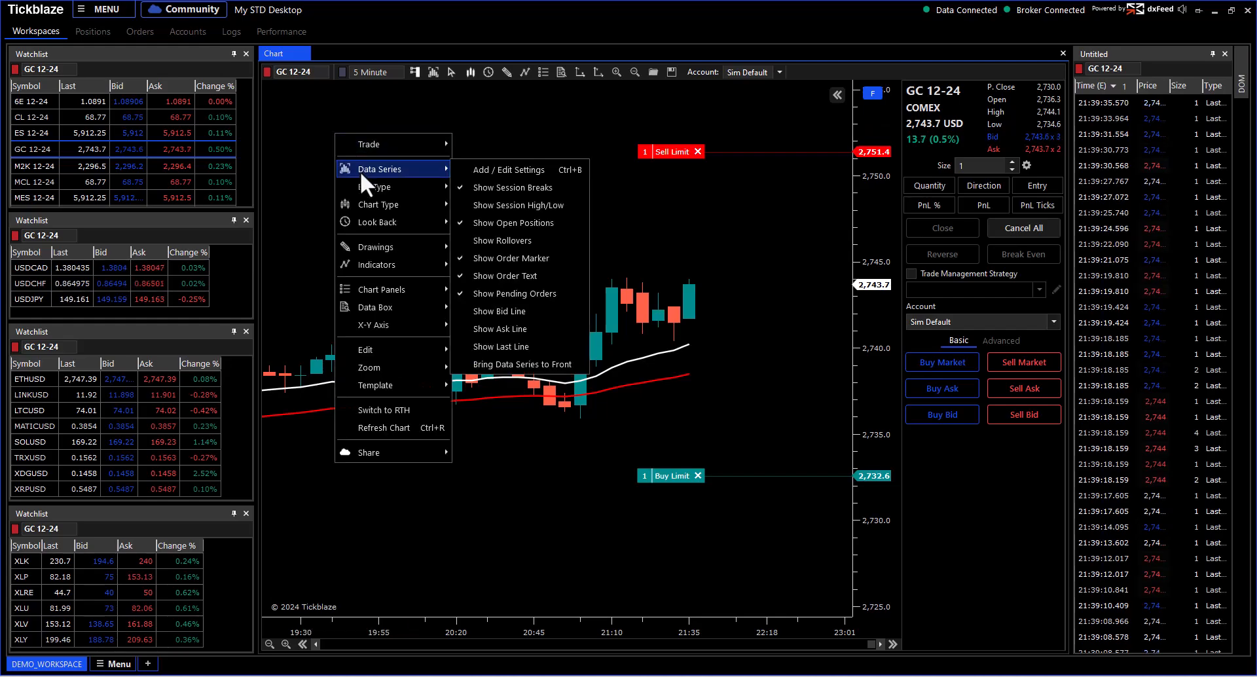
left_click(472, 169)
left_click_drag(556, 136, 302, 130)
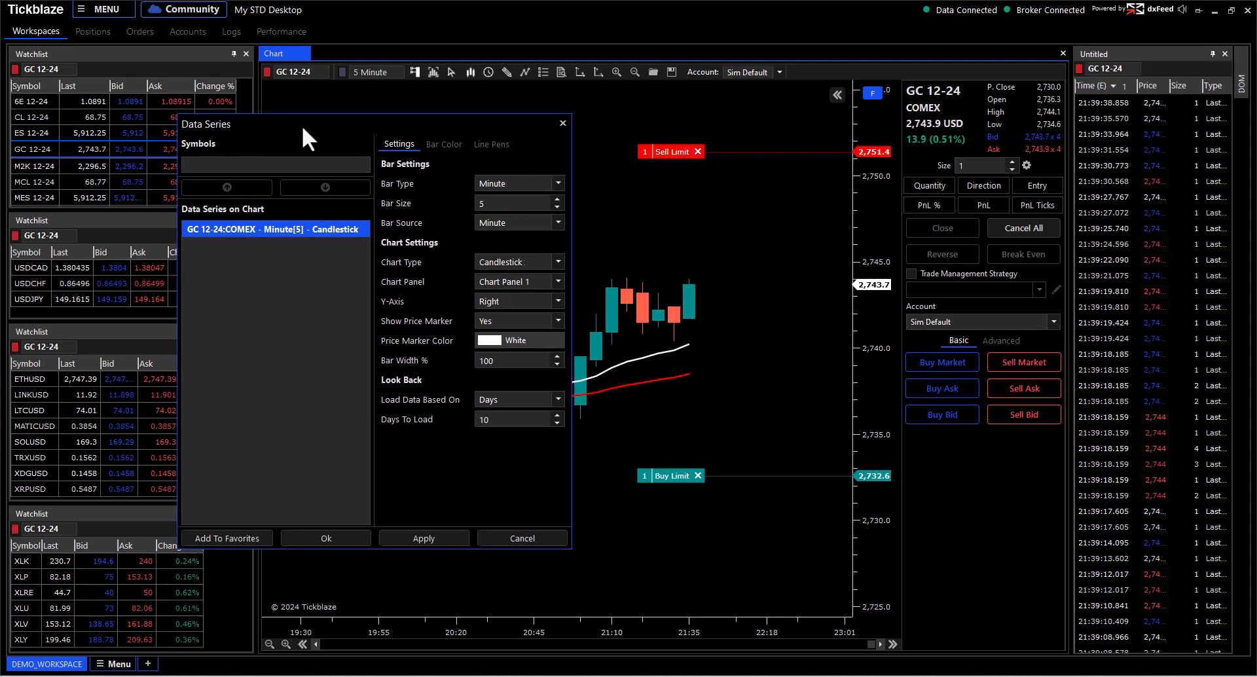
left_click(486, 140)
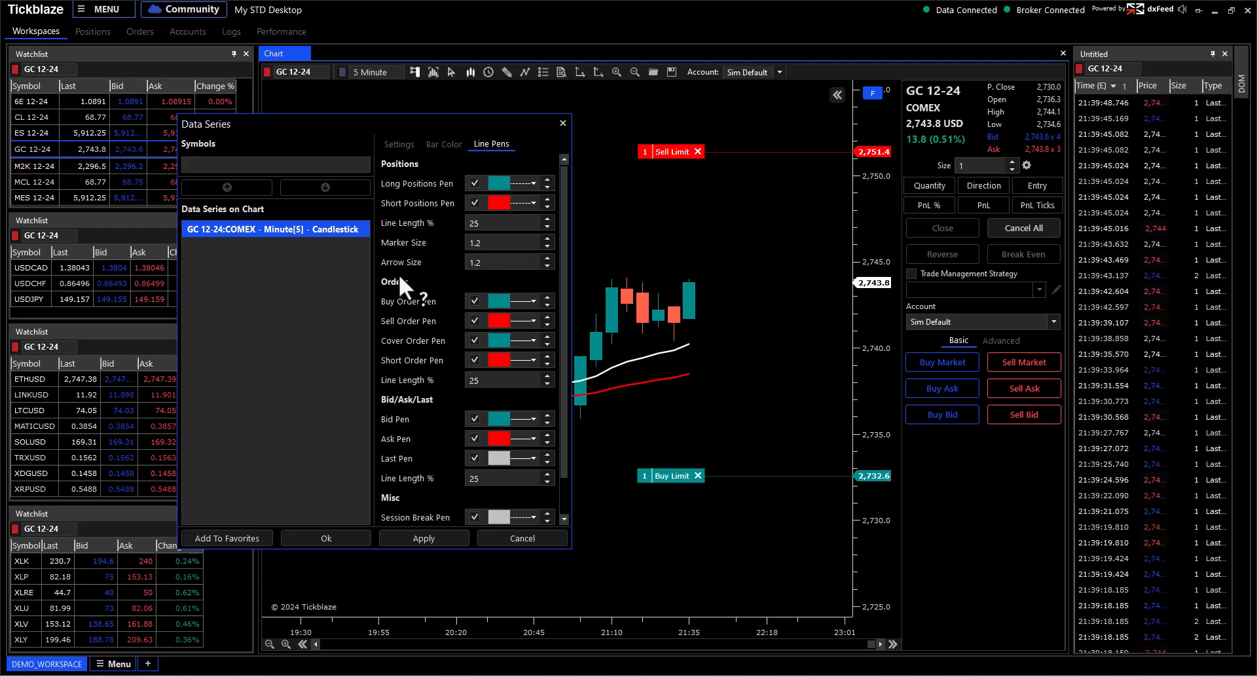
left_click(497, 184)
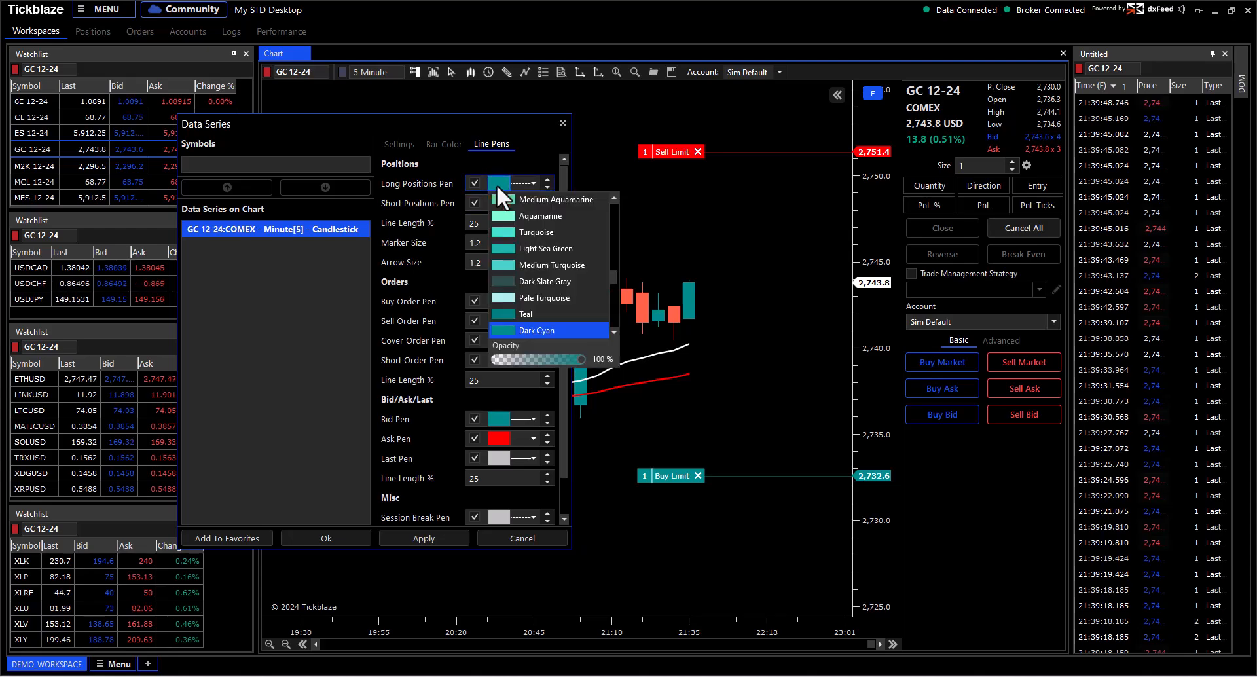
scroll(521, 279, "down", 6)
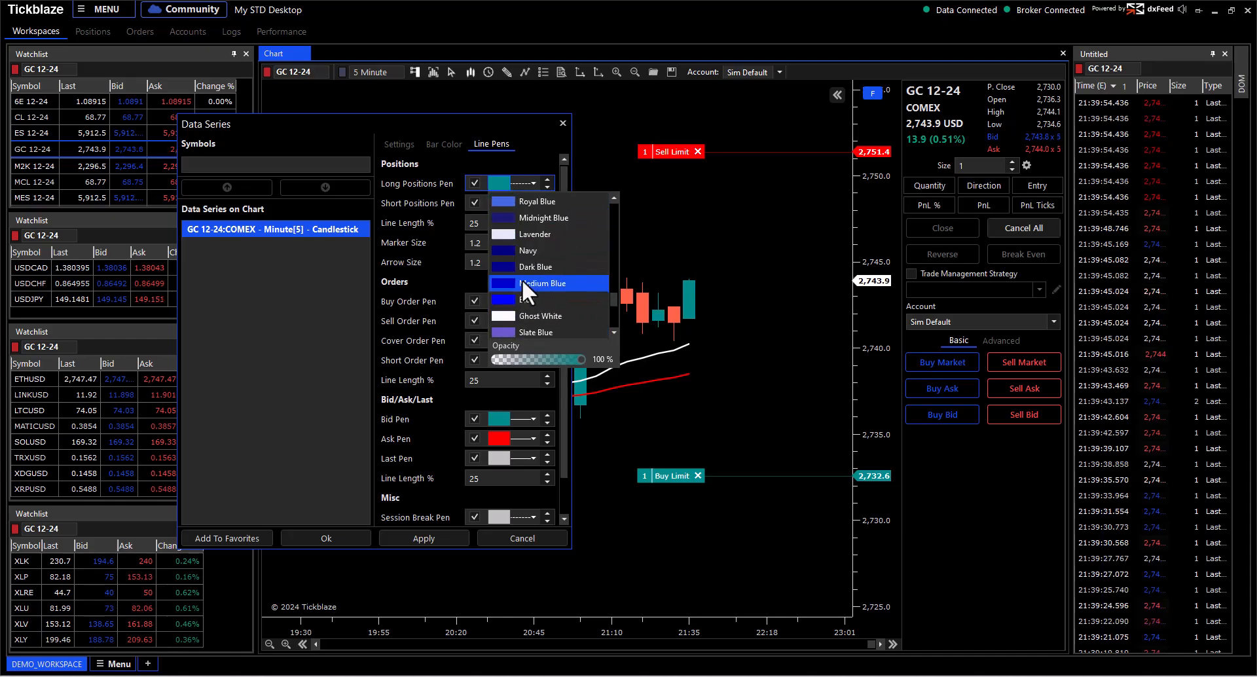
left_click(520, 300)
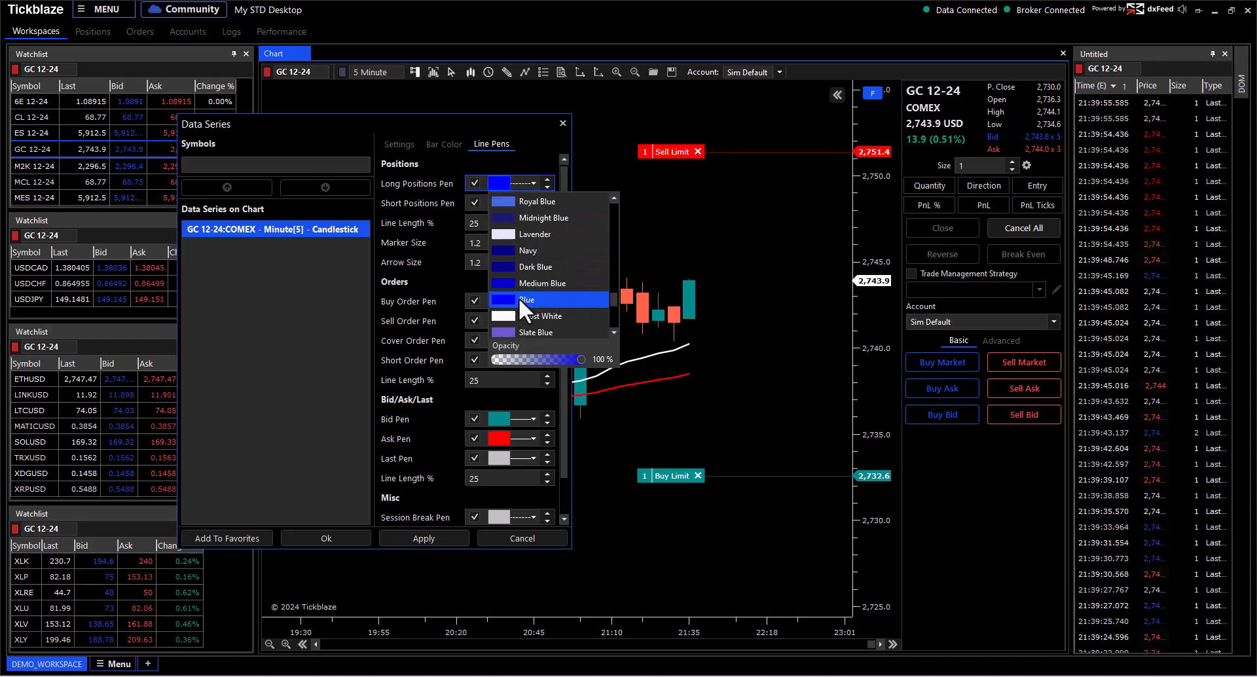
left_click(535, 148)
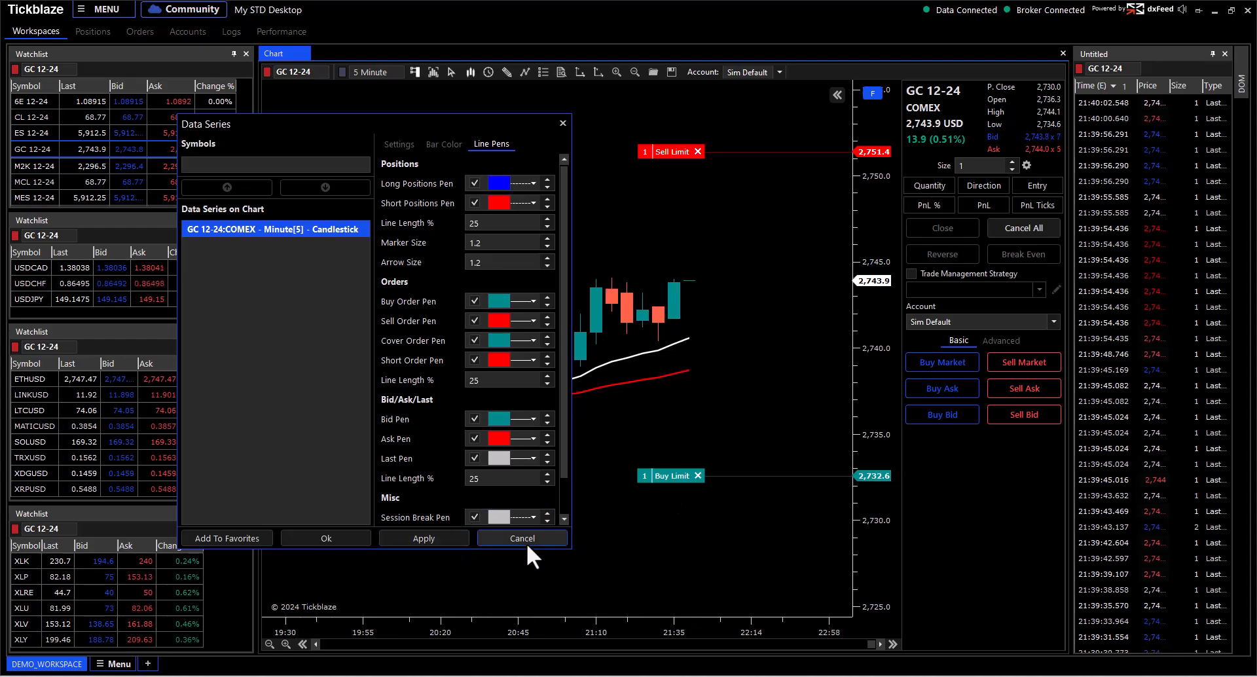
Step: Set the Buy Order and Cover Order pens to Blue and apply
left_click(499, 300)
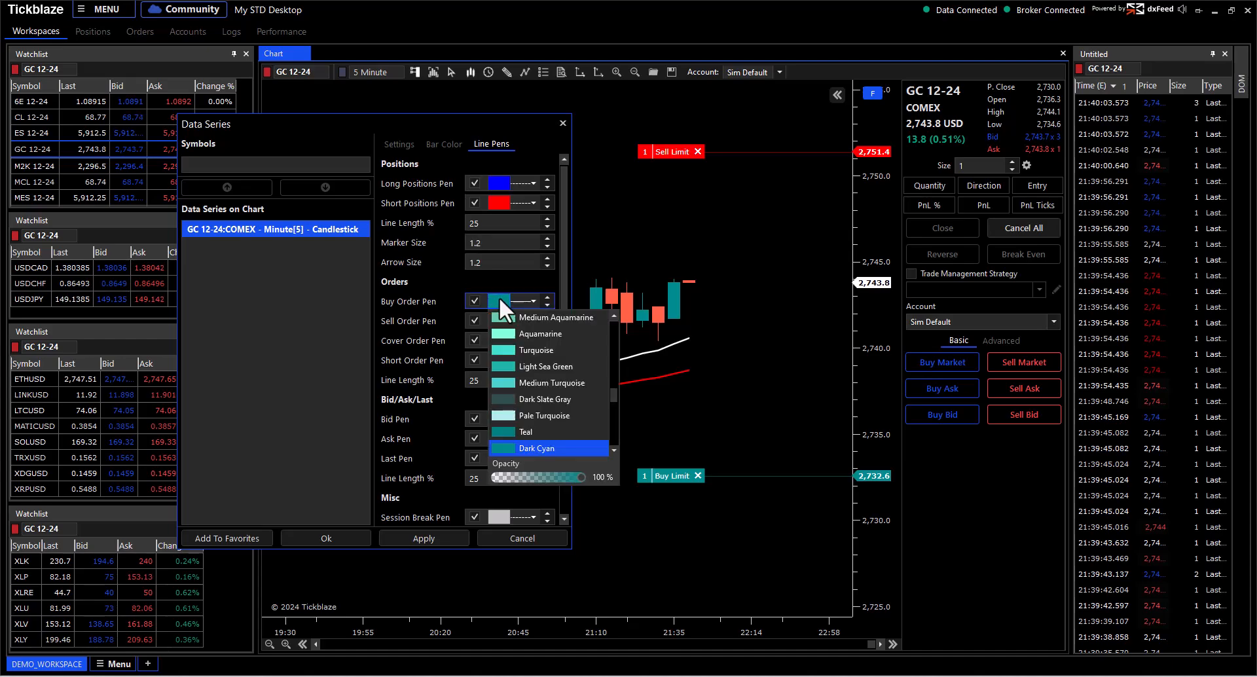
scroll(537, 405, "down", 4)
scroll(542, 395, "down", 3)
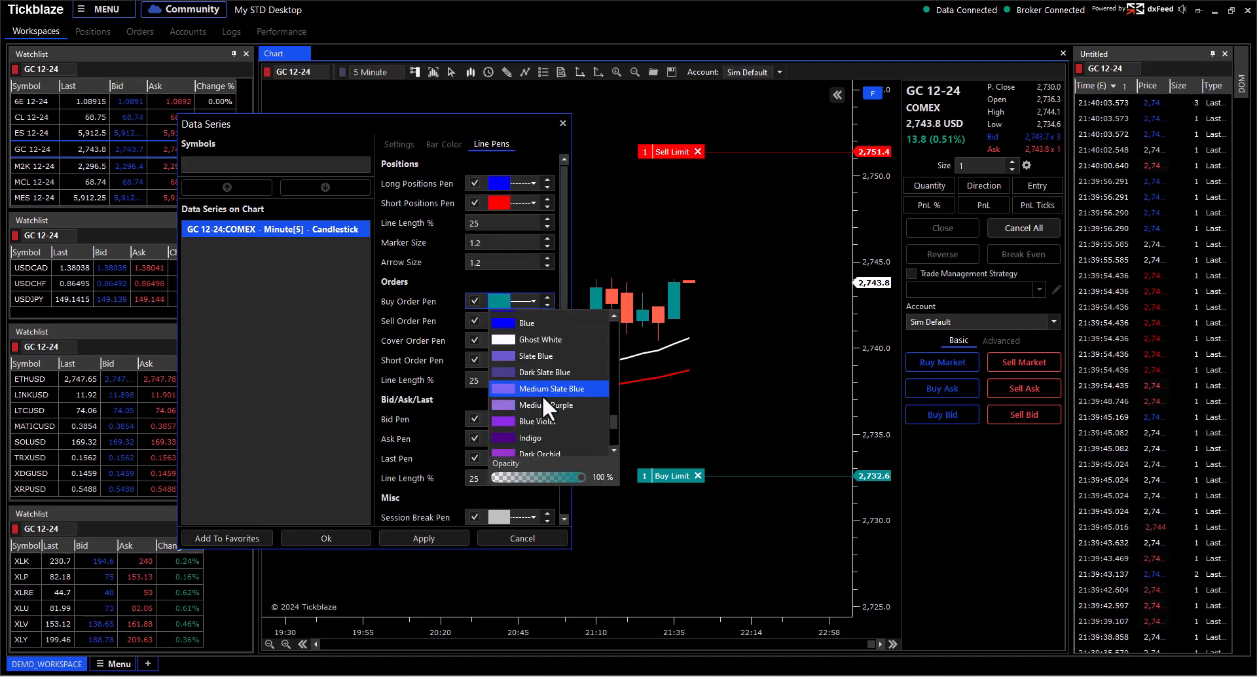
left_click(516, 321)
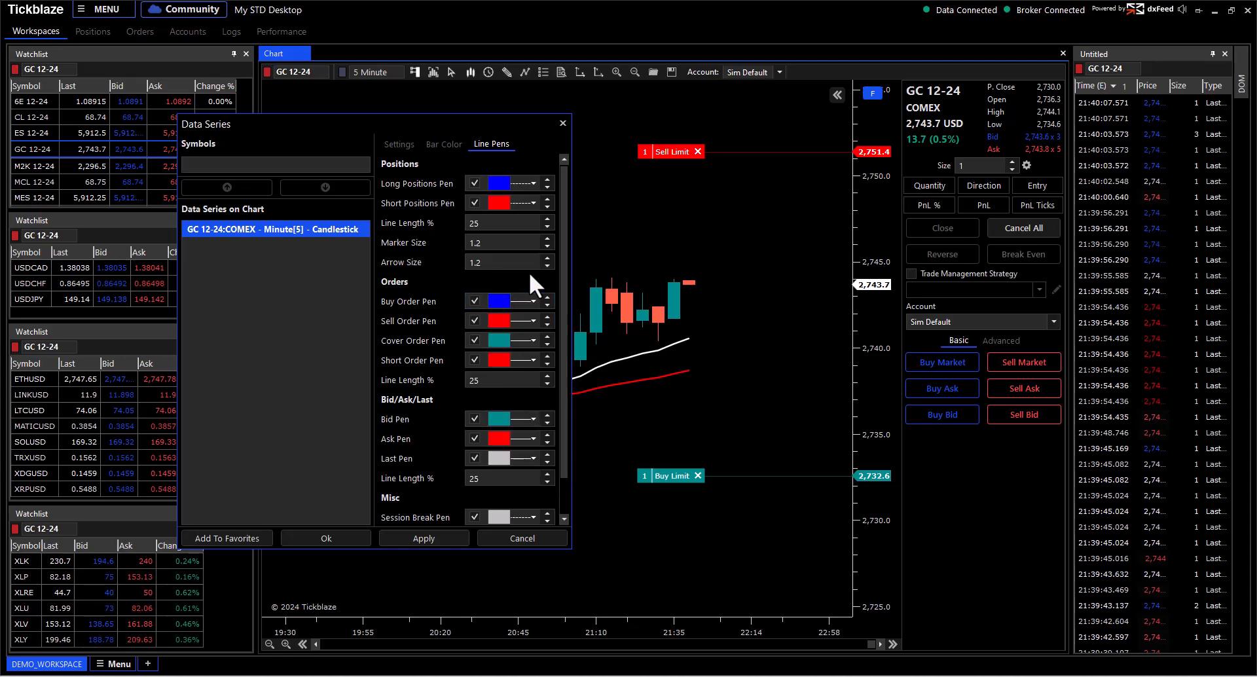
left_click(498, 340)
scroll(527, 396, "down", 6)
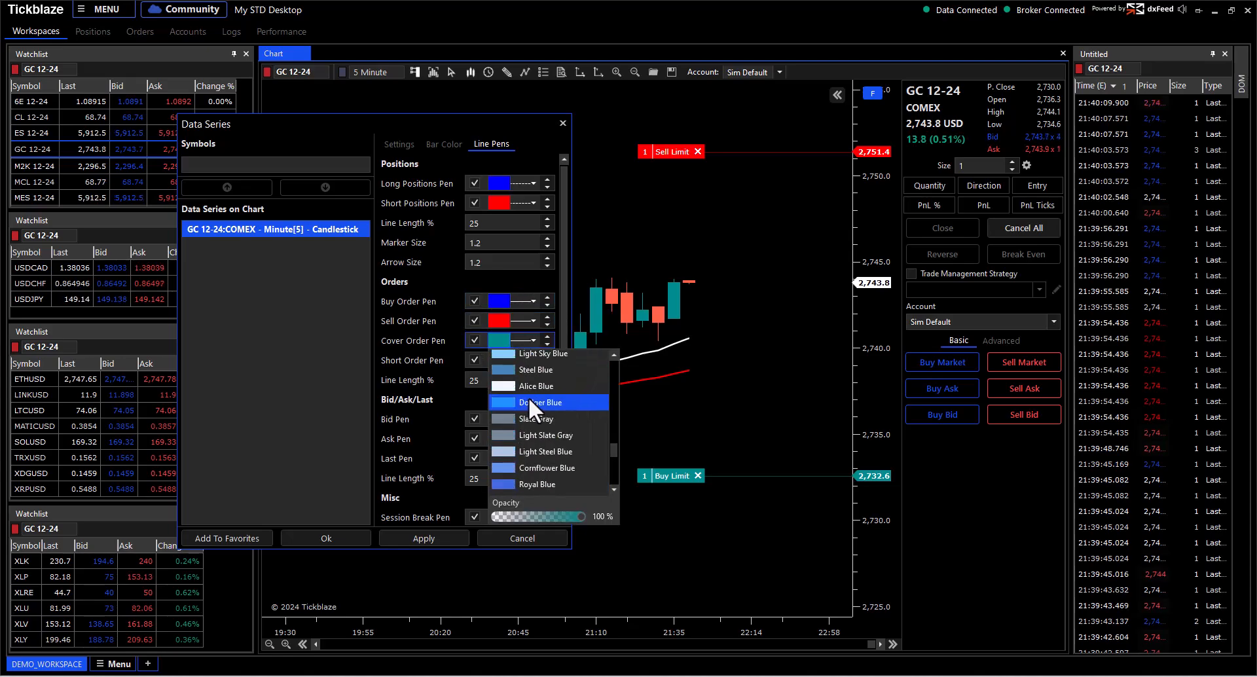
left_click(513, 425)
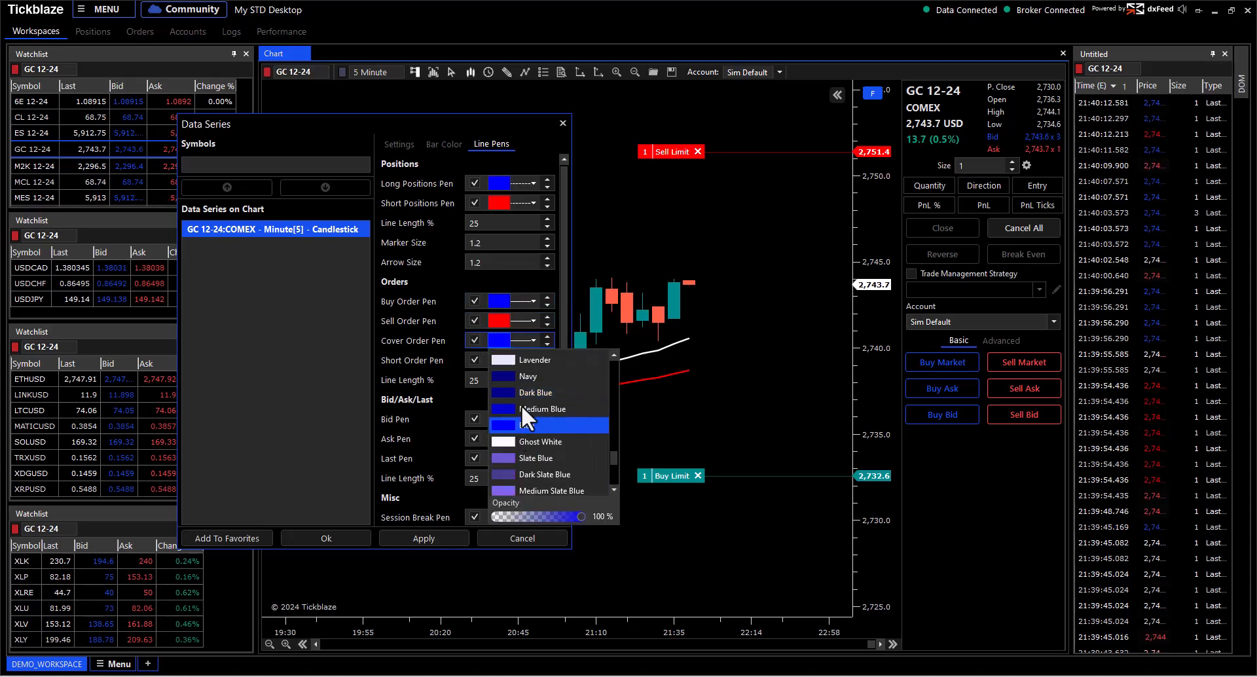
left_click(454, 532)
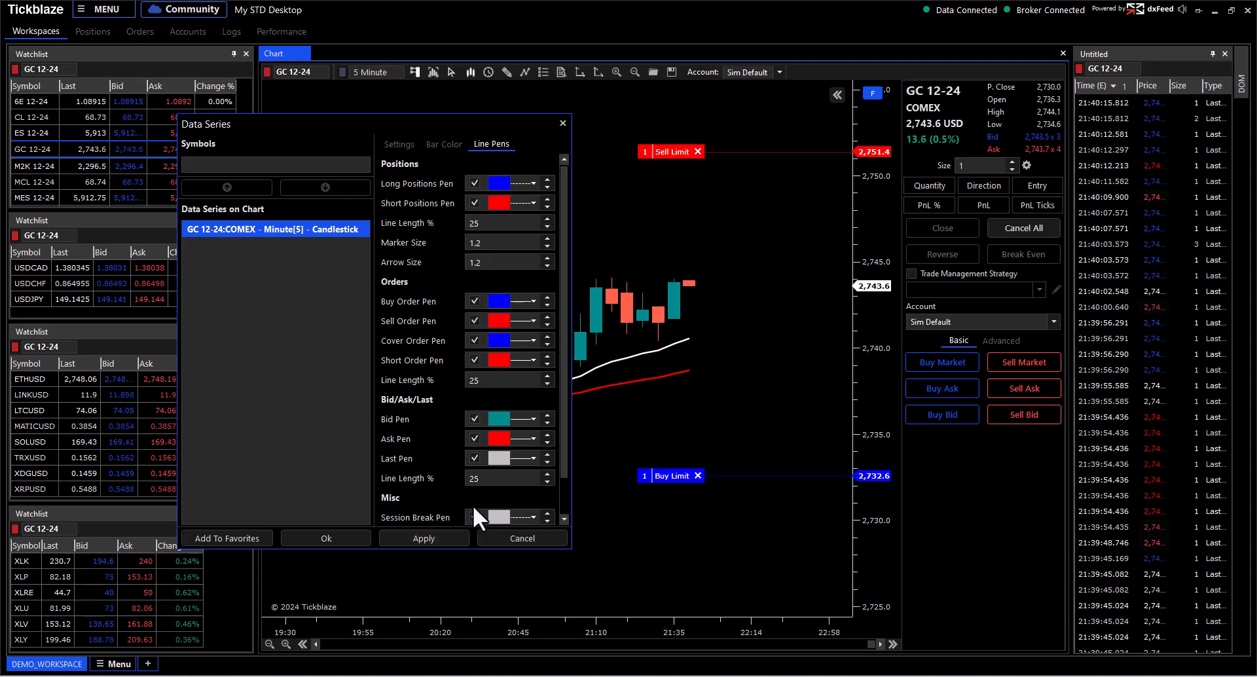
Step: Change the Buy Order and Cover Order pens to Dark Turquoise and apply
left_click(502, 298)
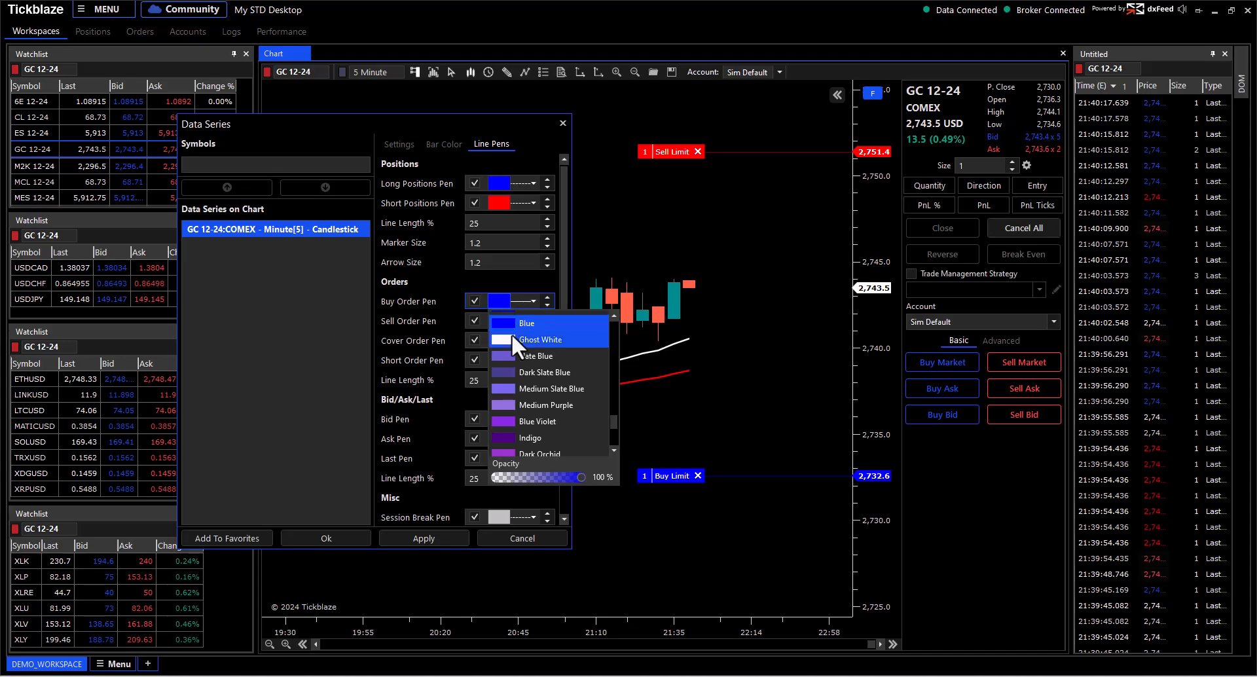
scroll(513, 339, "up", 8)
left_click(513, 340)
left_click(515, 281)
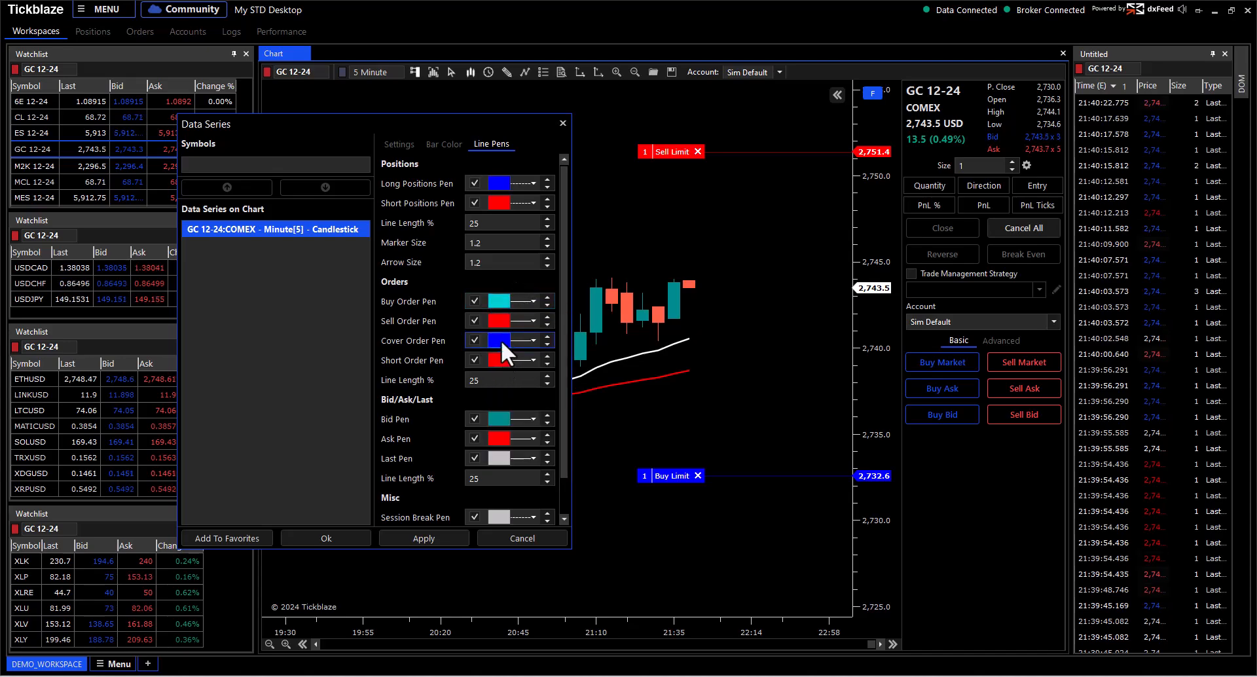
left_click(501, 341)
scroll(532, 403, "up", 6)
scroll(532, 403, "up", 2)
left_click(524, 385)
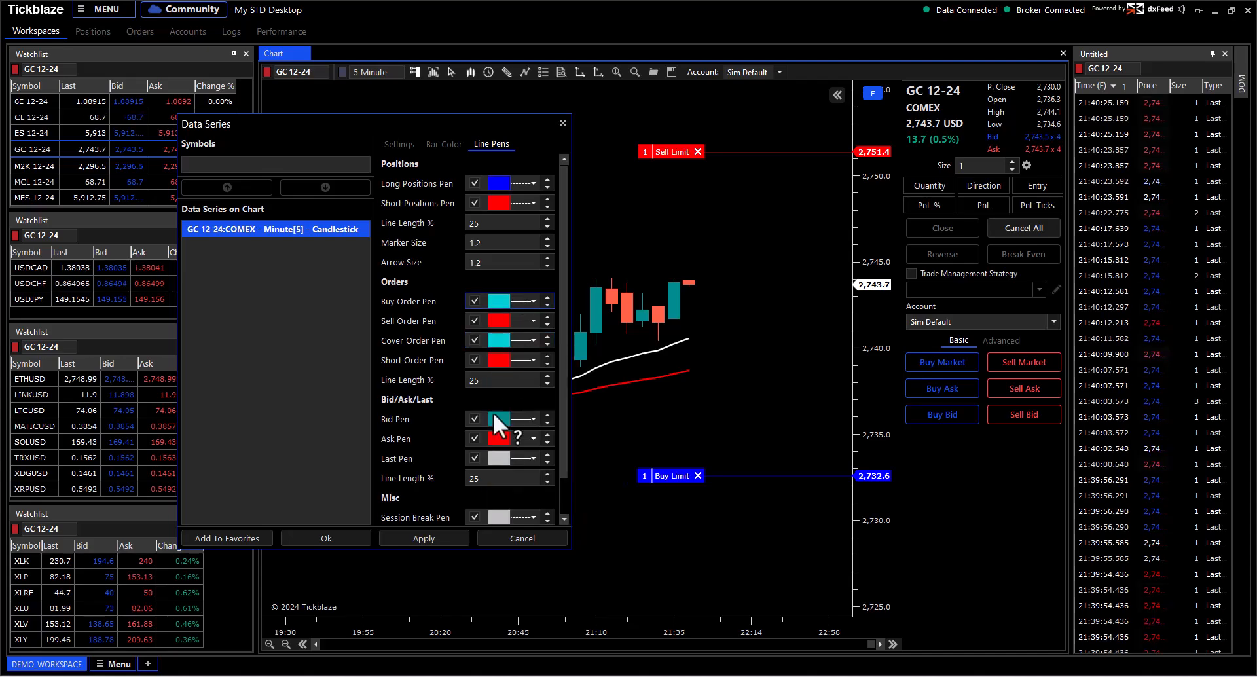
left_click(458, 531)
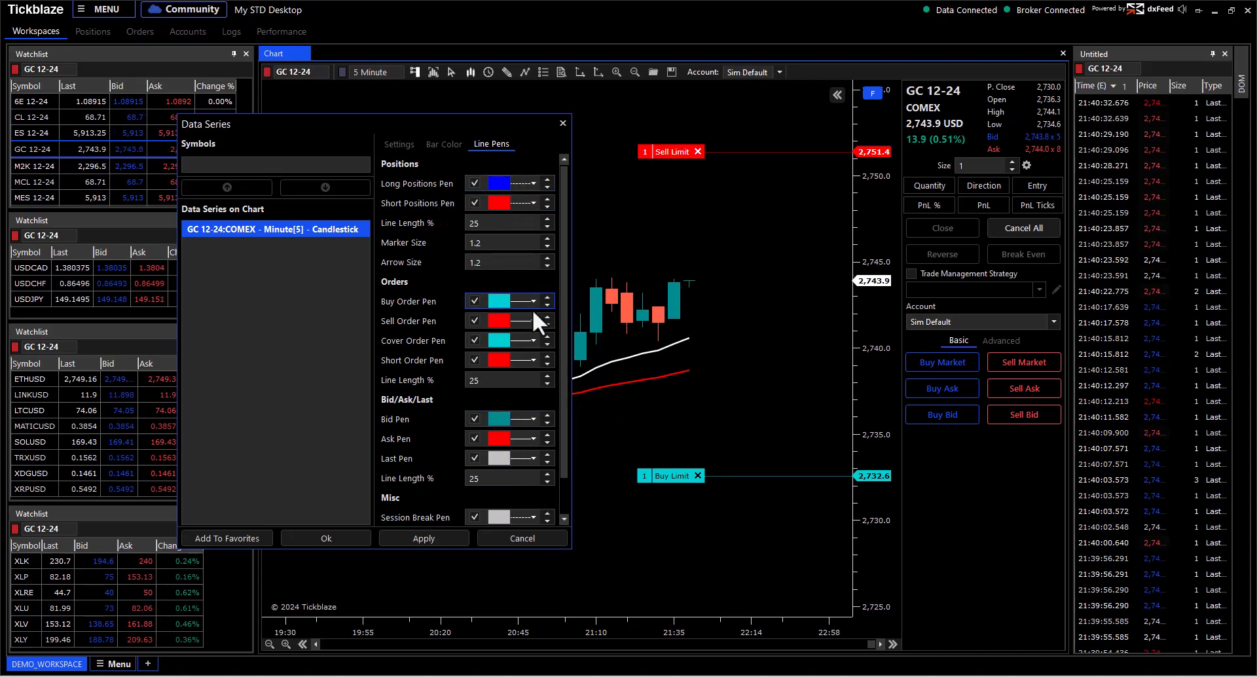
Step: Make the long-position and short-position pen lines solid
left_click(533, 184)
left_click(528, 215)
left_click(533, 204)
left_click(530, 220)
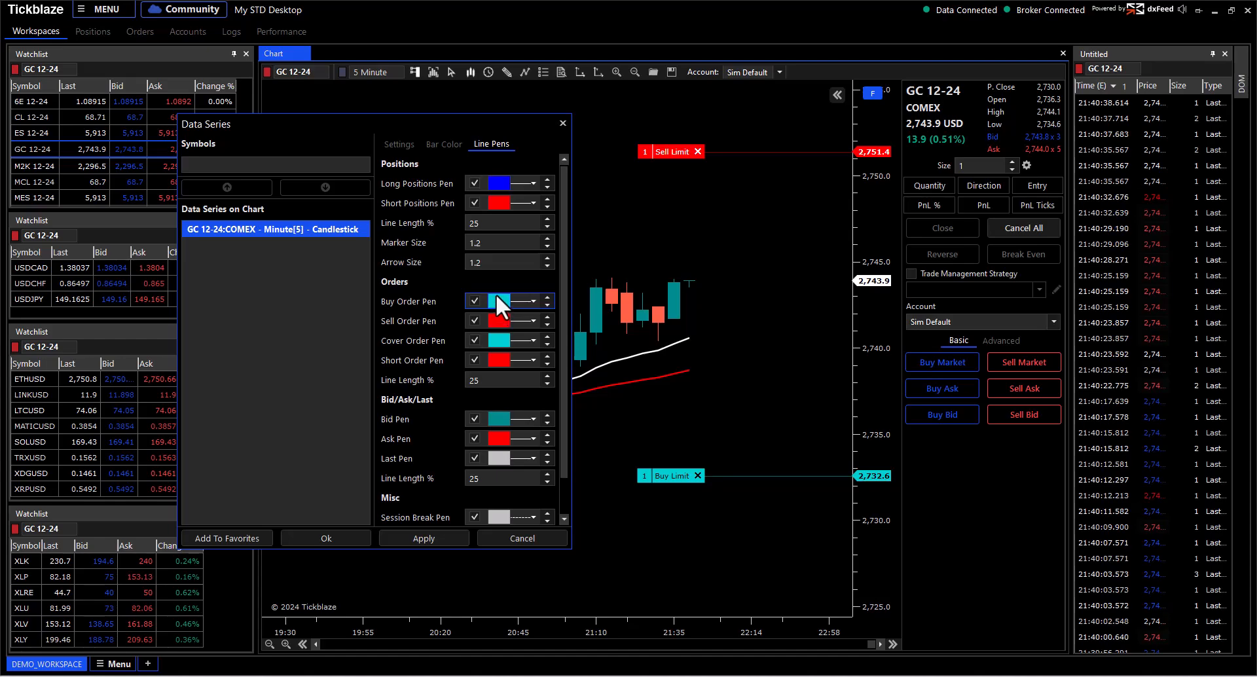
Step: Close the Data Series settings without saving and cancel the Buy Limit and Sell Limit orders
left_click(525, 534)
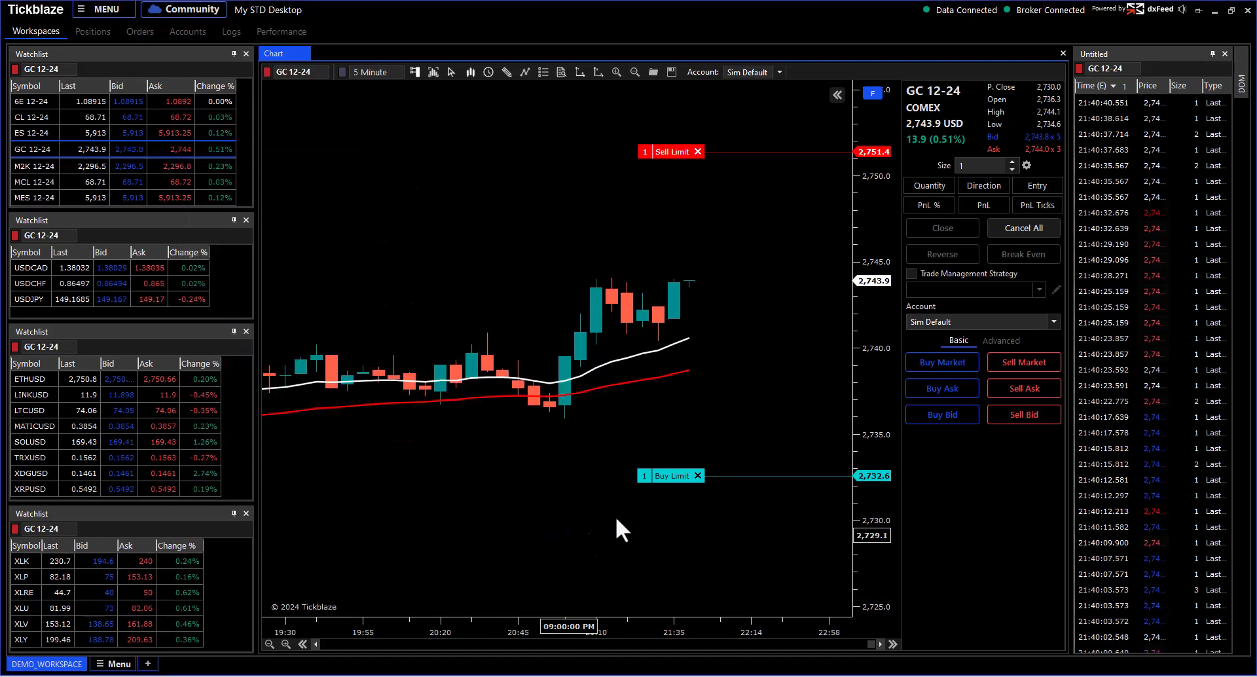
left_click(698, 476)
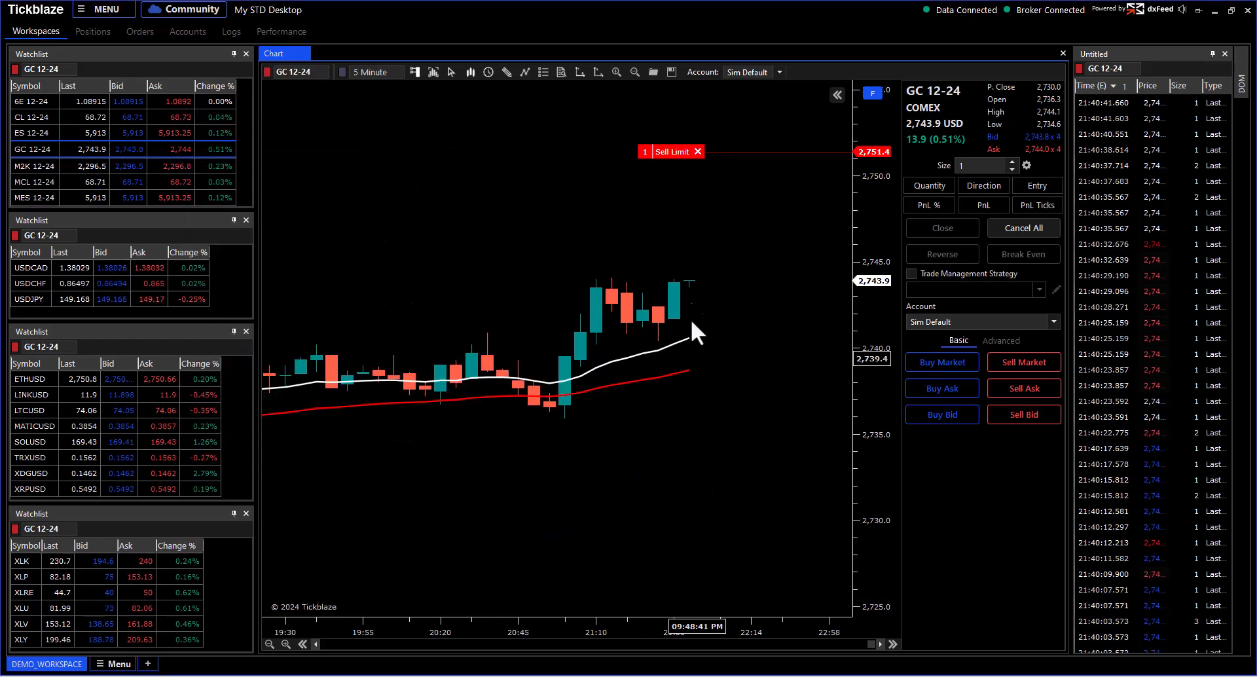
left_click(698, 151)
Step: Reopen the Data Series settings at the Line Pens section
right_click(423, 125)
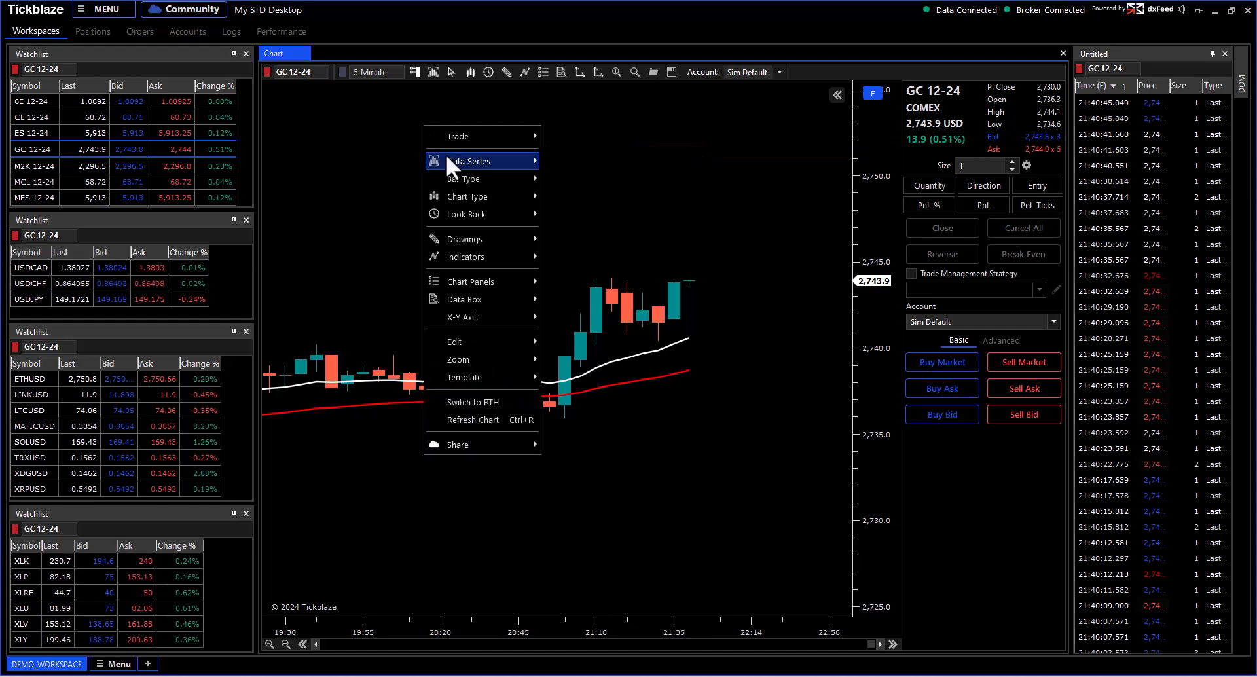
mouse_move(485, 159)
left_click(575, 167)
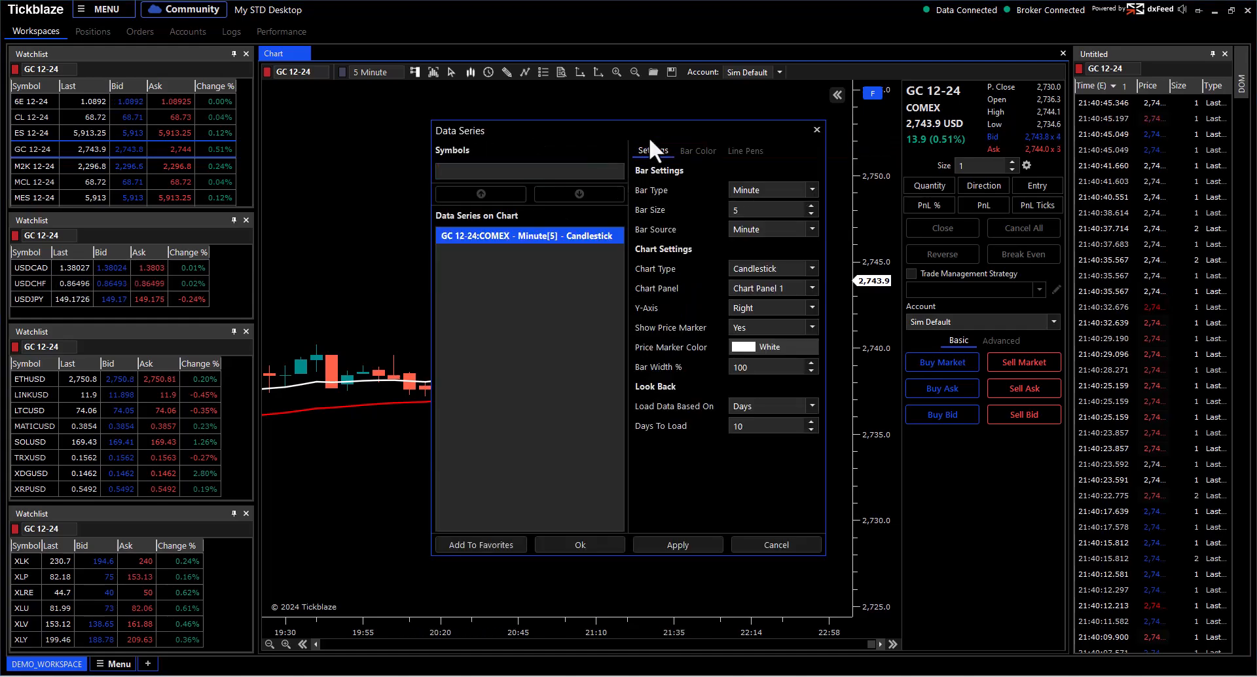
left_click_drag(753, 121, 534, 121)
left_click(532, 138)
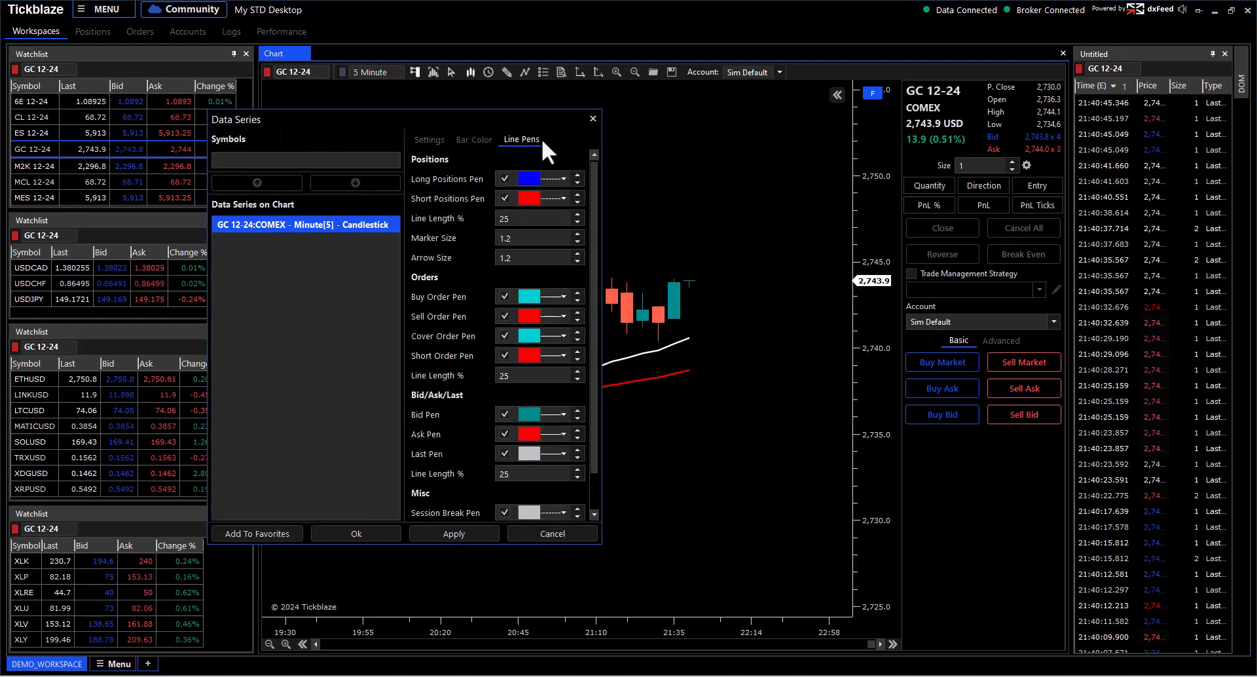
Step: Set the long-position pen to Lime green
left_click(529, 175)
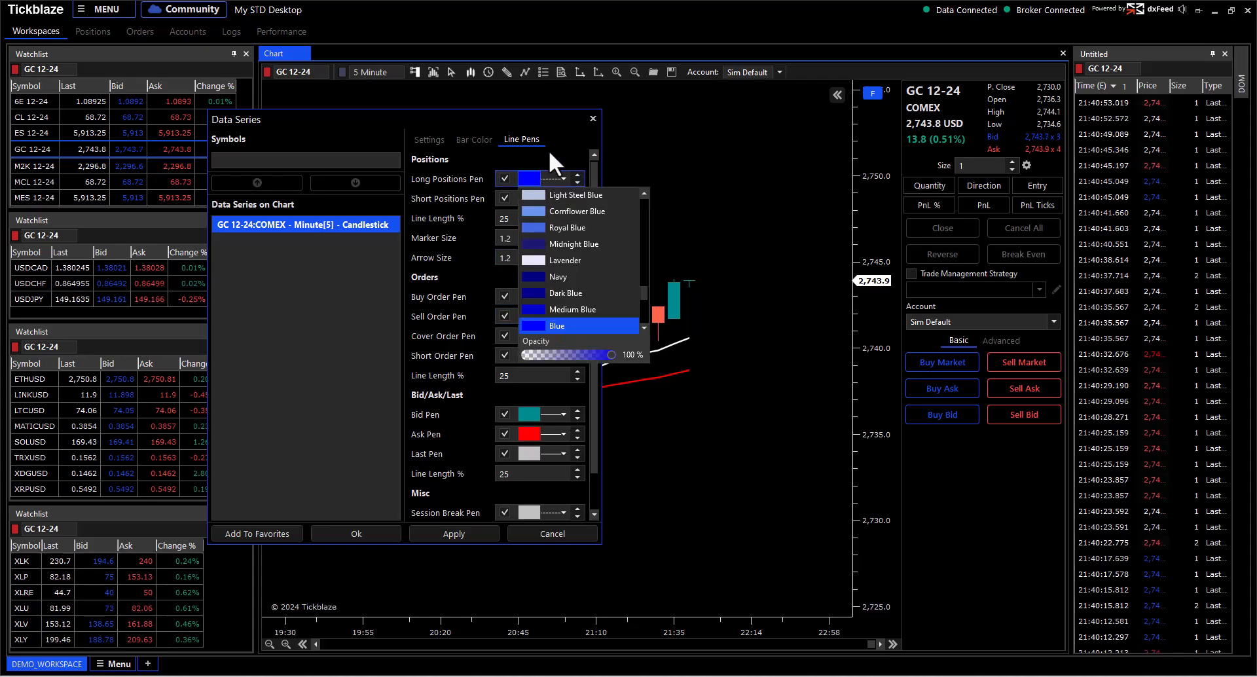
left_click(553, 160)
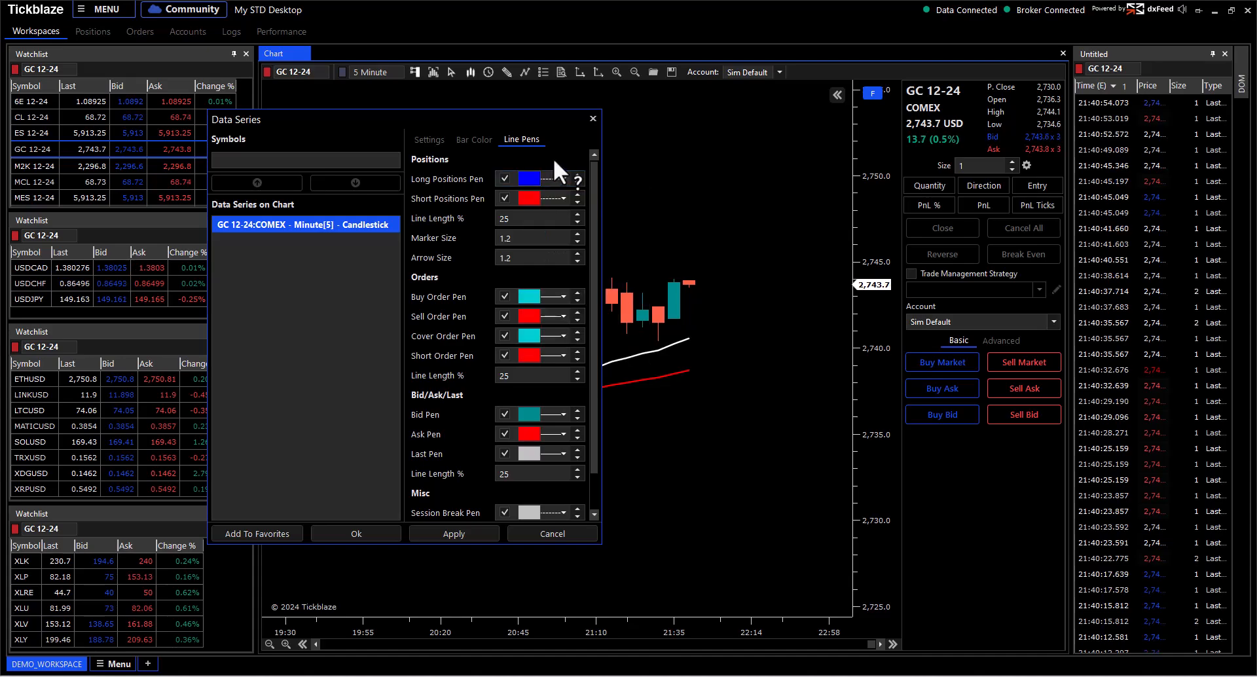
left_click(525, 179)
scroll(542, 245, "down", 3)
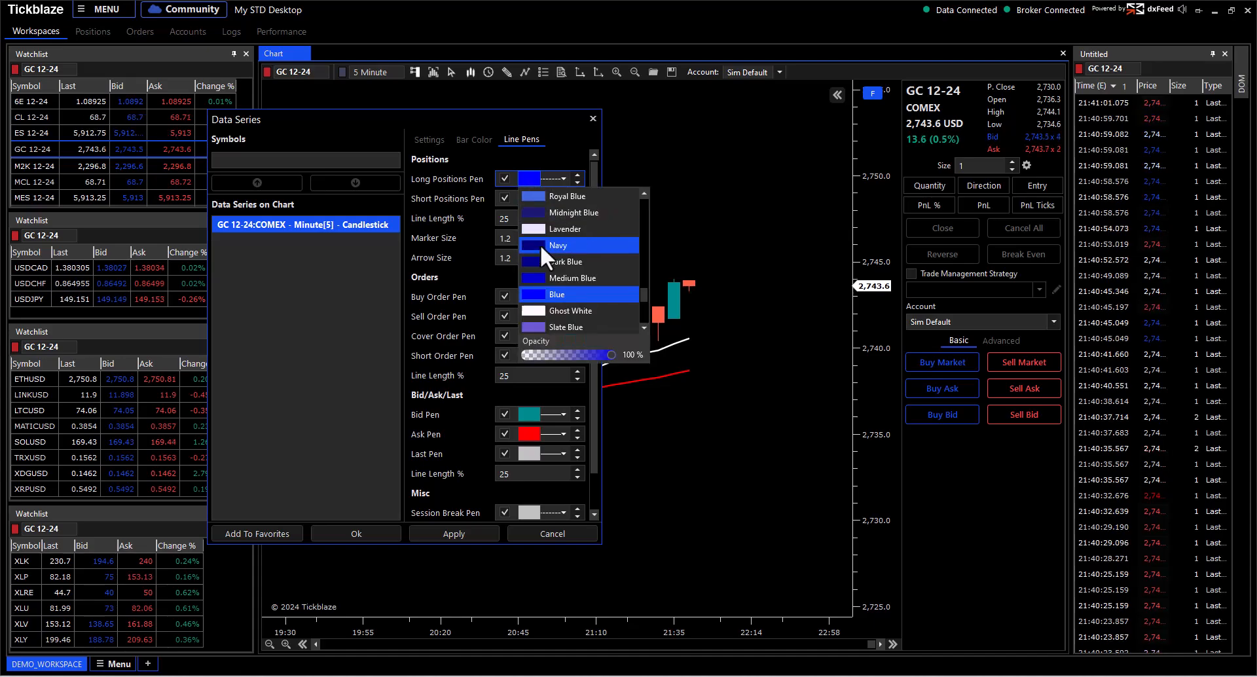
scroll(541, 245, "down", 5)
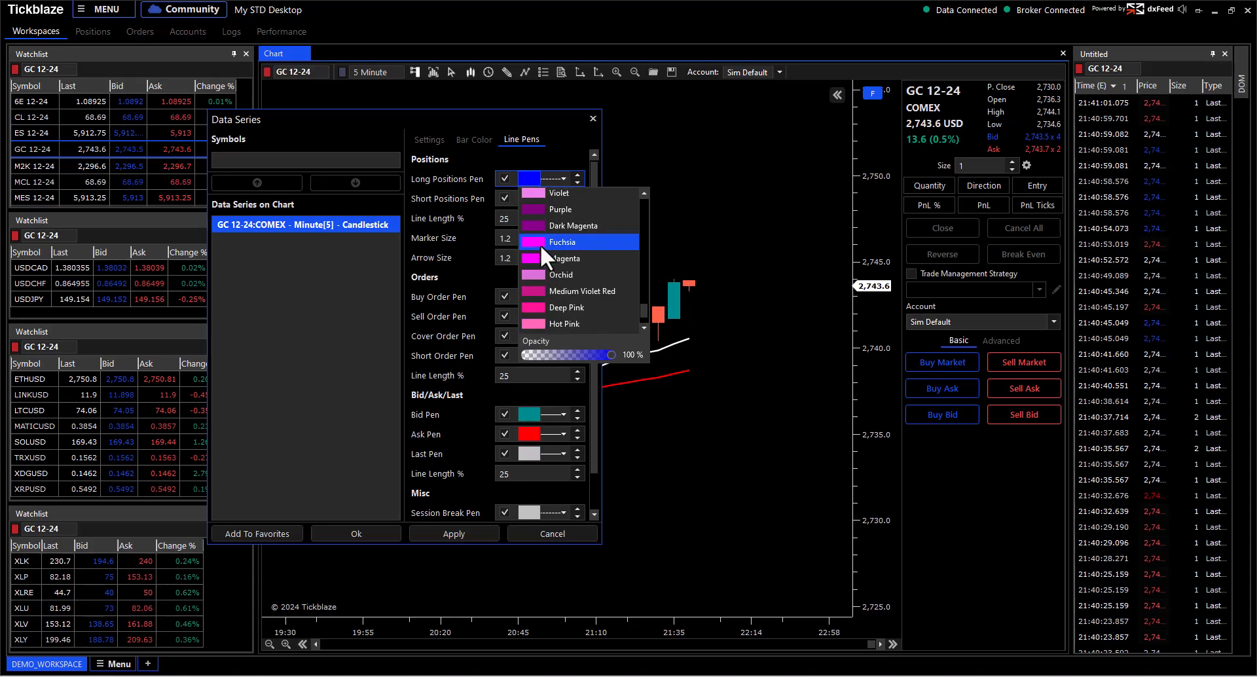
scroll(541, 252, "up", 10)
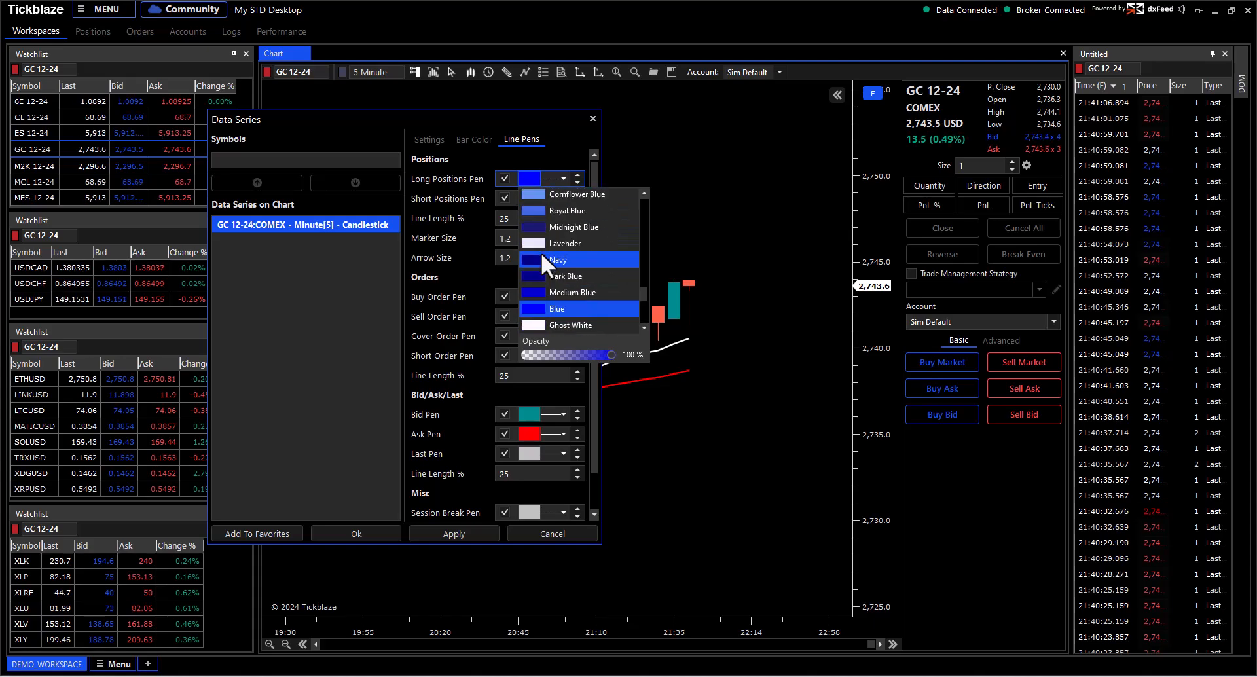
scroll(541, 253, "up", 5)
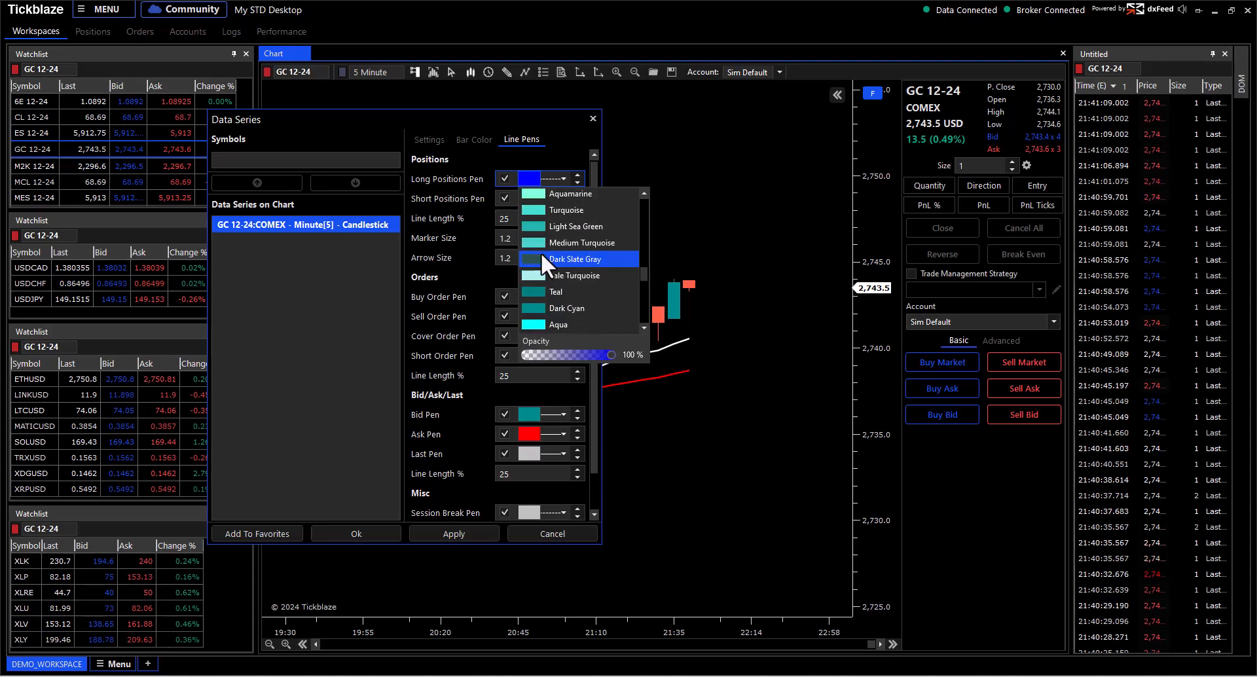
left_click(541, 252)
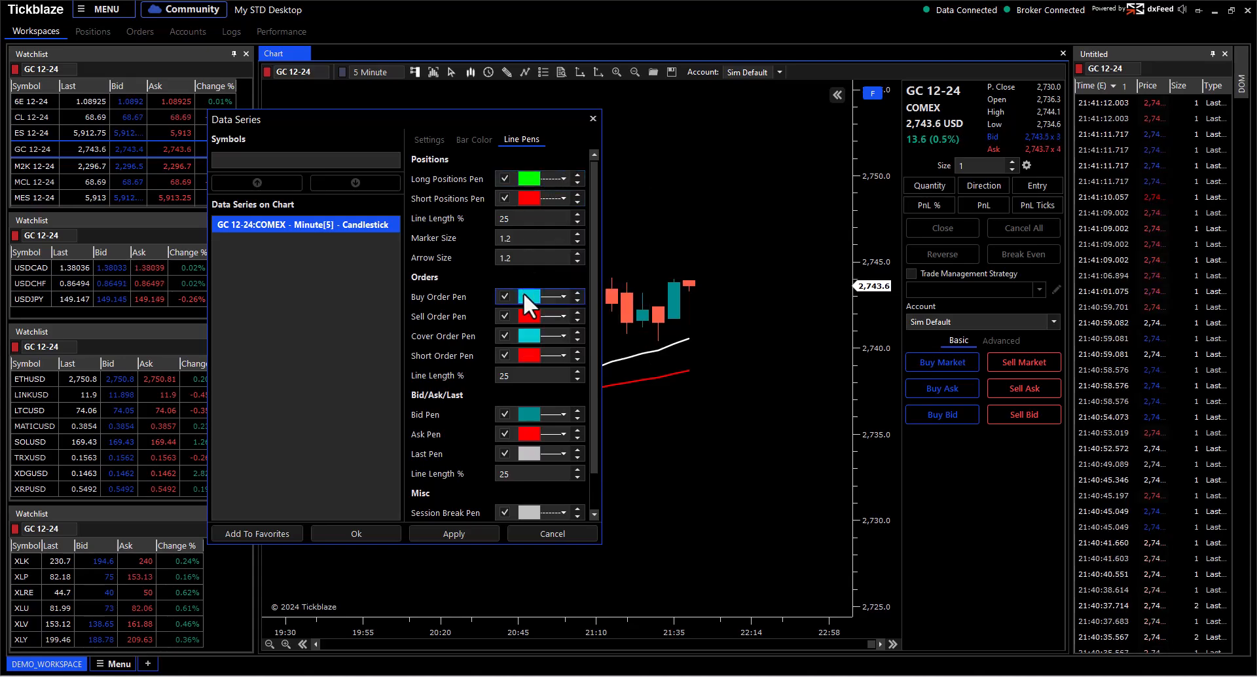
Step: Set the Buy Order and Cover Order pens to Lime green and save with Ok
left_click(524, 293)
left_click_drag(643, 393, 642, 383)
left_click(540, 365)
left_click(540, 270)
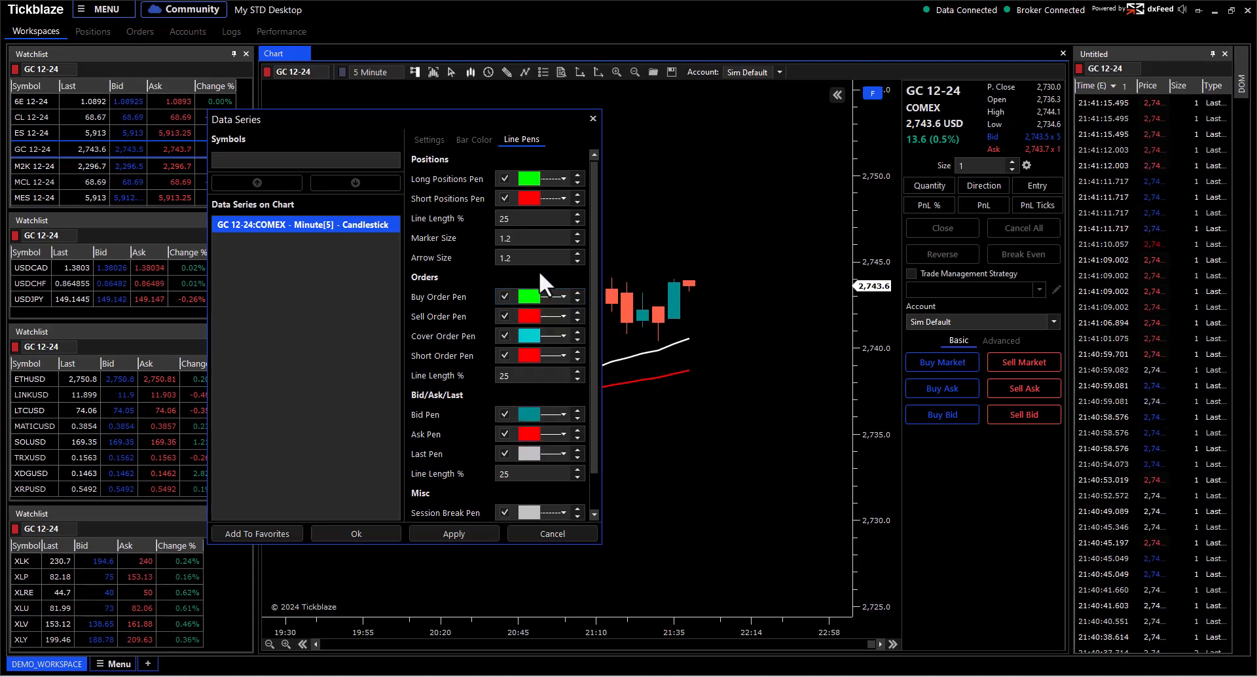
left_click(531, 332)
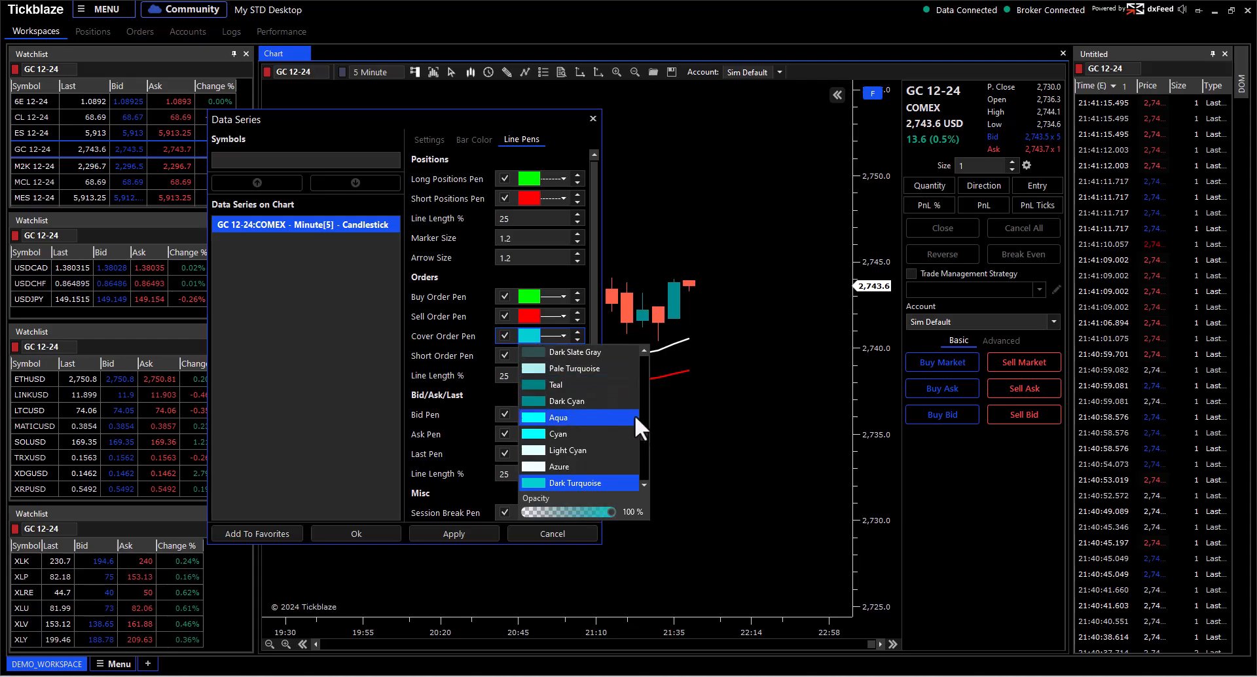
left_click_drag(641, 434, 641, 422)
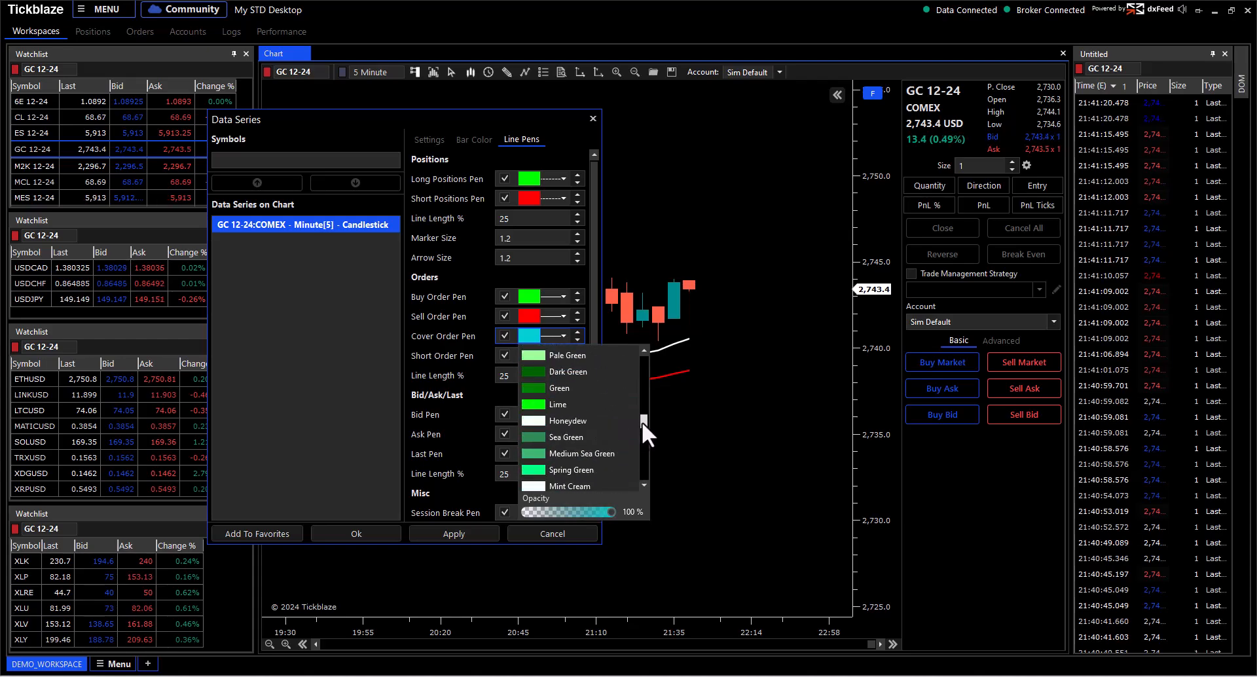
left_click(563, 404)
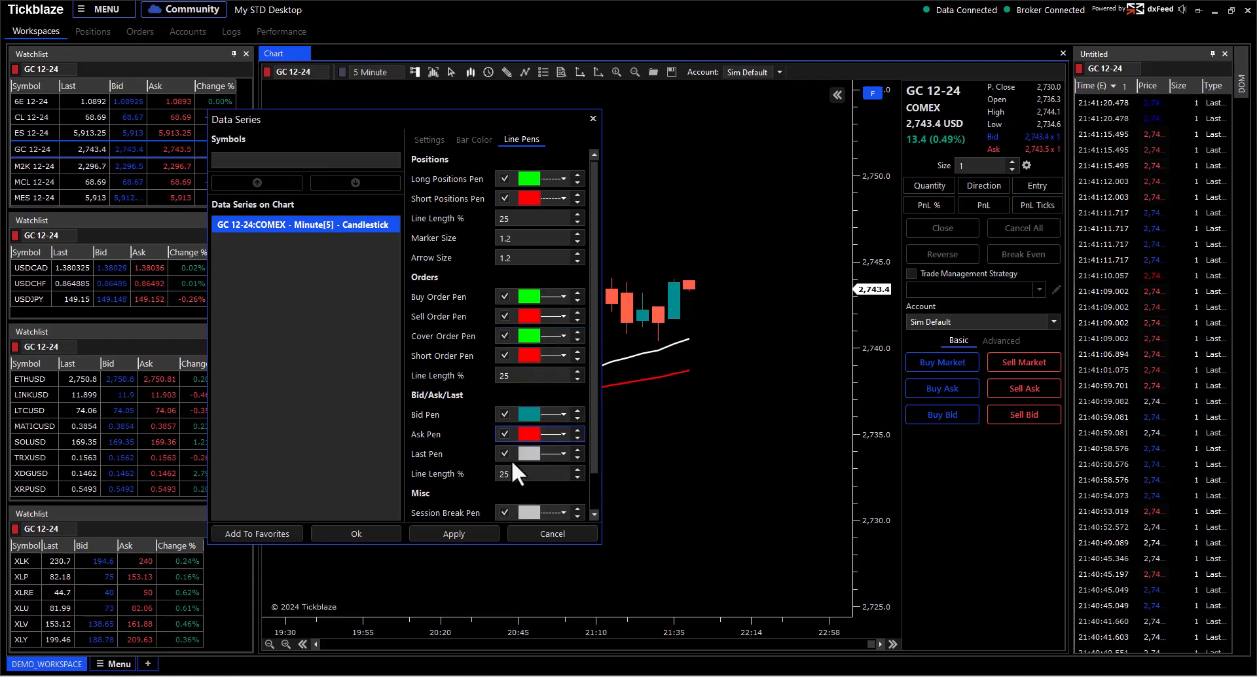
left_click(382, 536)
Step: Place a Sell Limit at 2,752.0 and a Buy Limit at 2,735.3, then lower the Buy Limit to 2,732.7
right_click(691, 143)
mouse_move(748, 154)
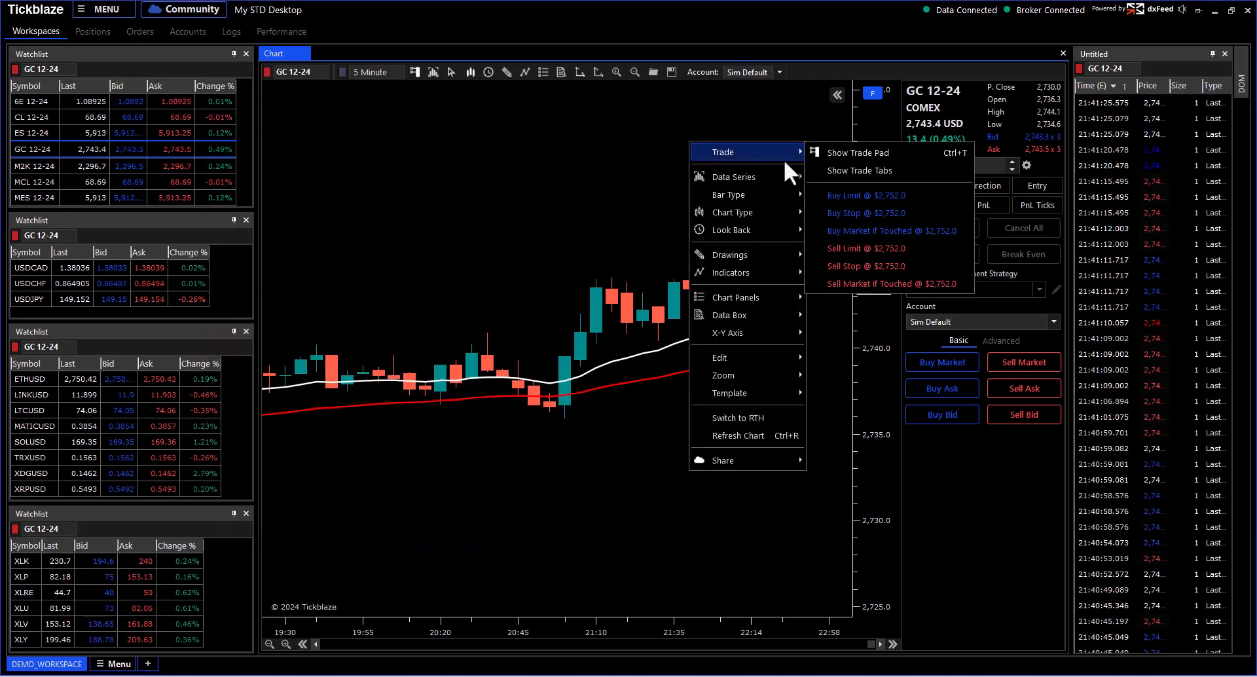
left_click(846, 247)
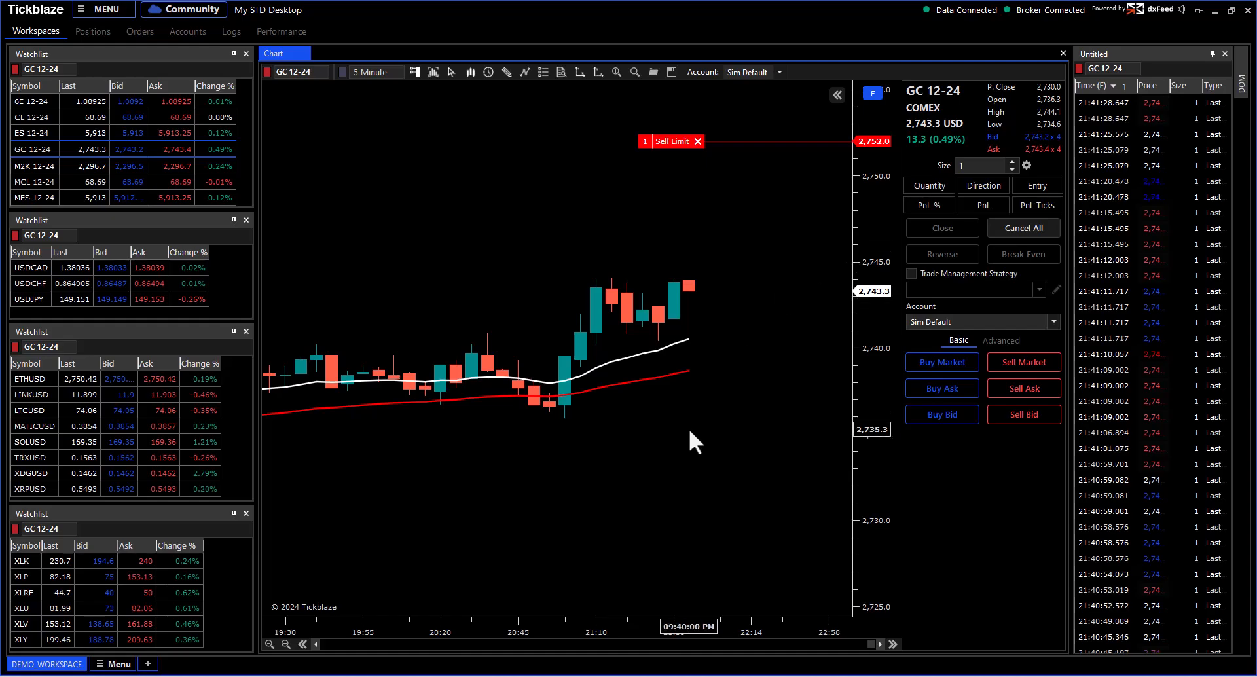
right_click(692, 101)
mouse_move(717, 110)
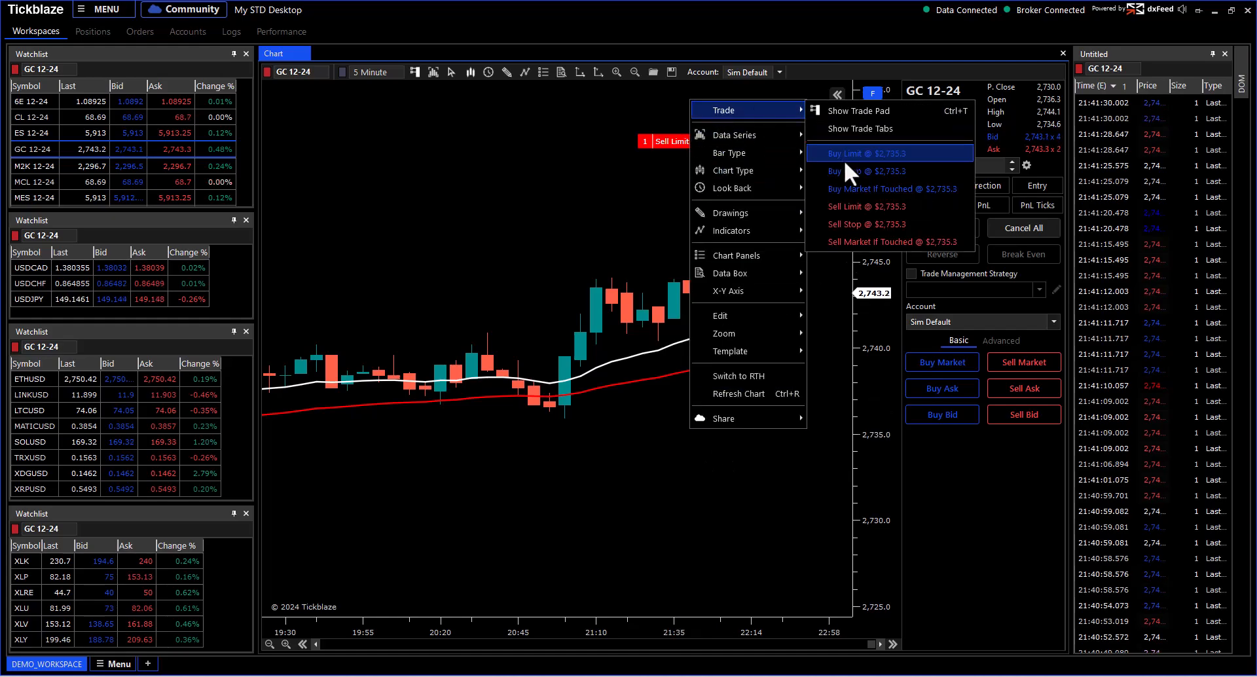
left_click(844, 159)
left_click_drag(676, 434, 676, 477)
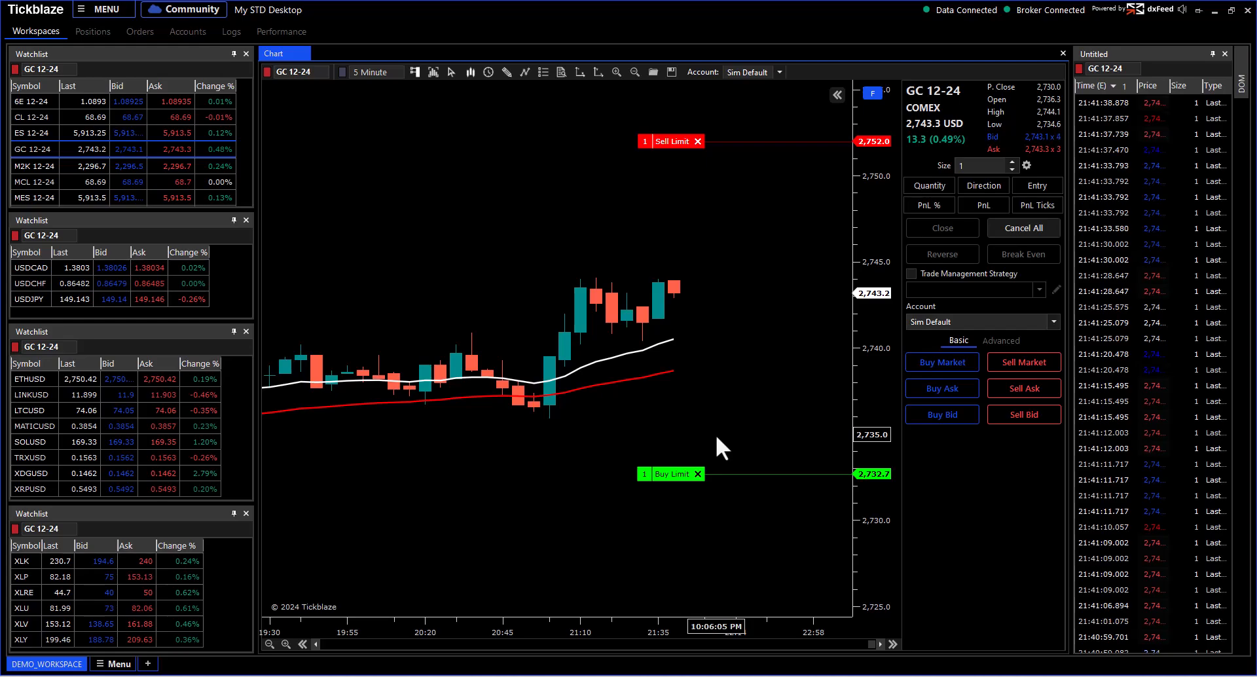
Step: Rescale the price axis and cancel both the Buy Limit and Sell Limit orders
scroll(752, 404, "down", 3)
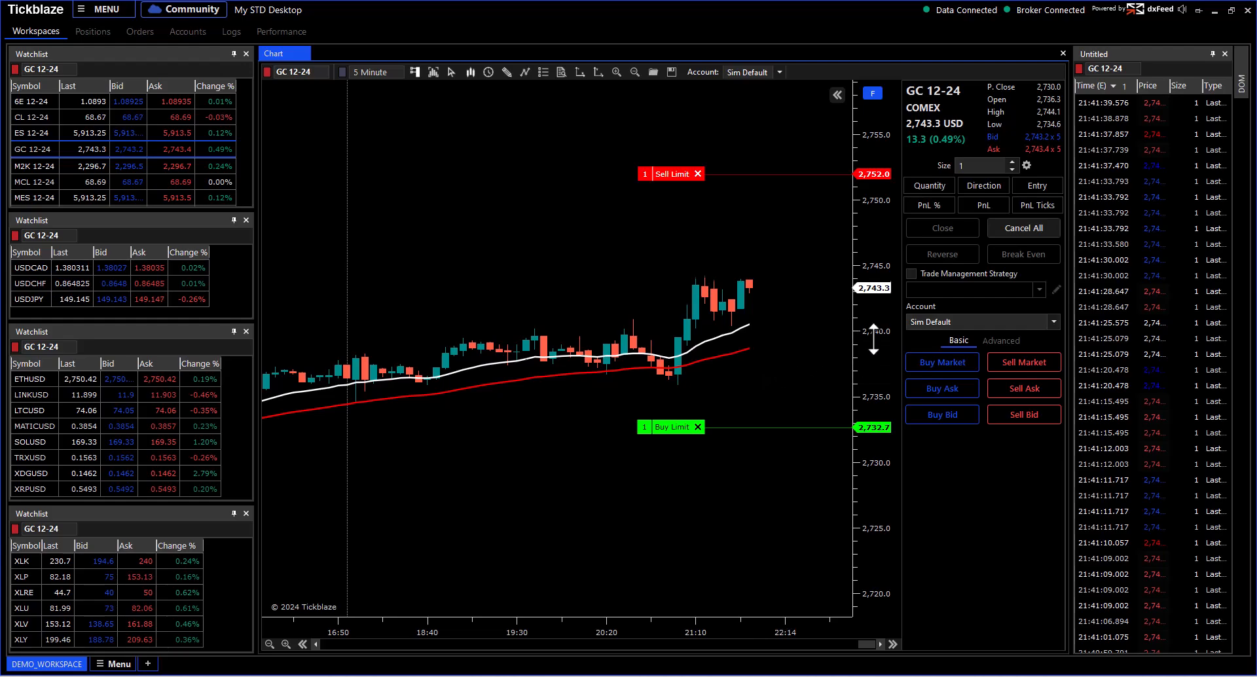
left_click_drag(860, 337, 860, 288)
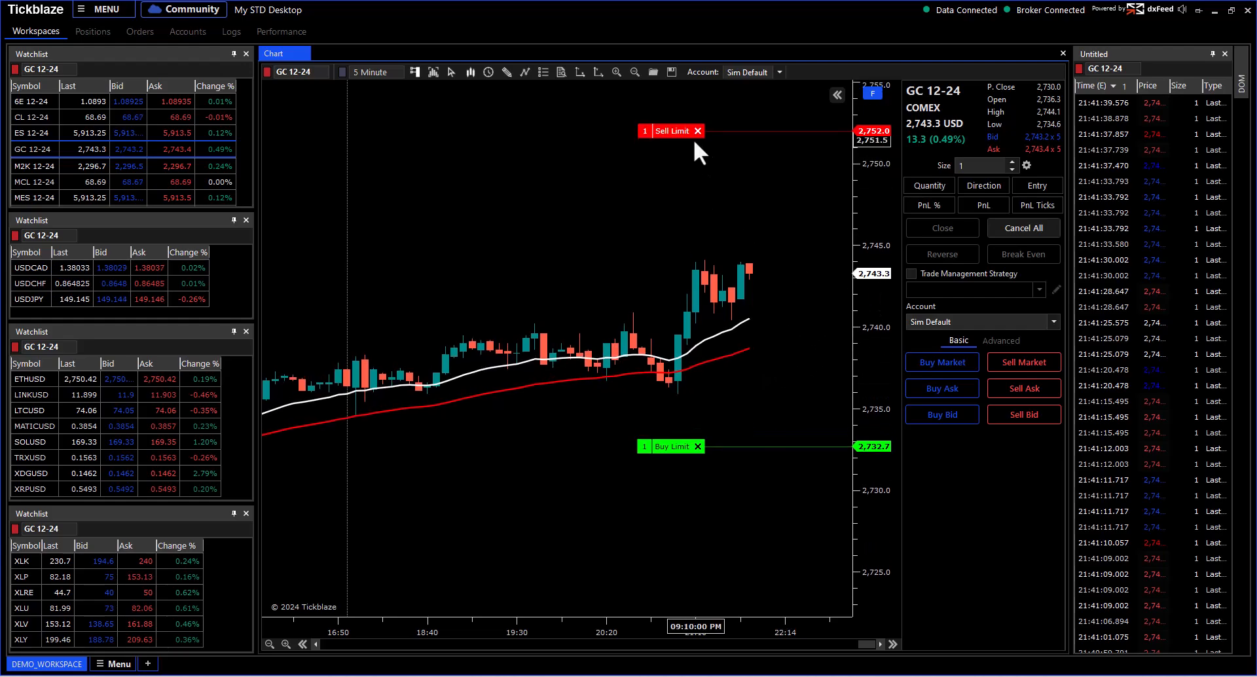
right_click(692, 483)
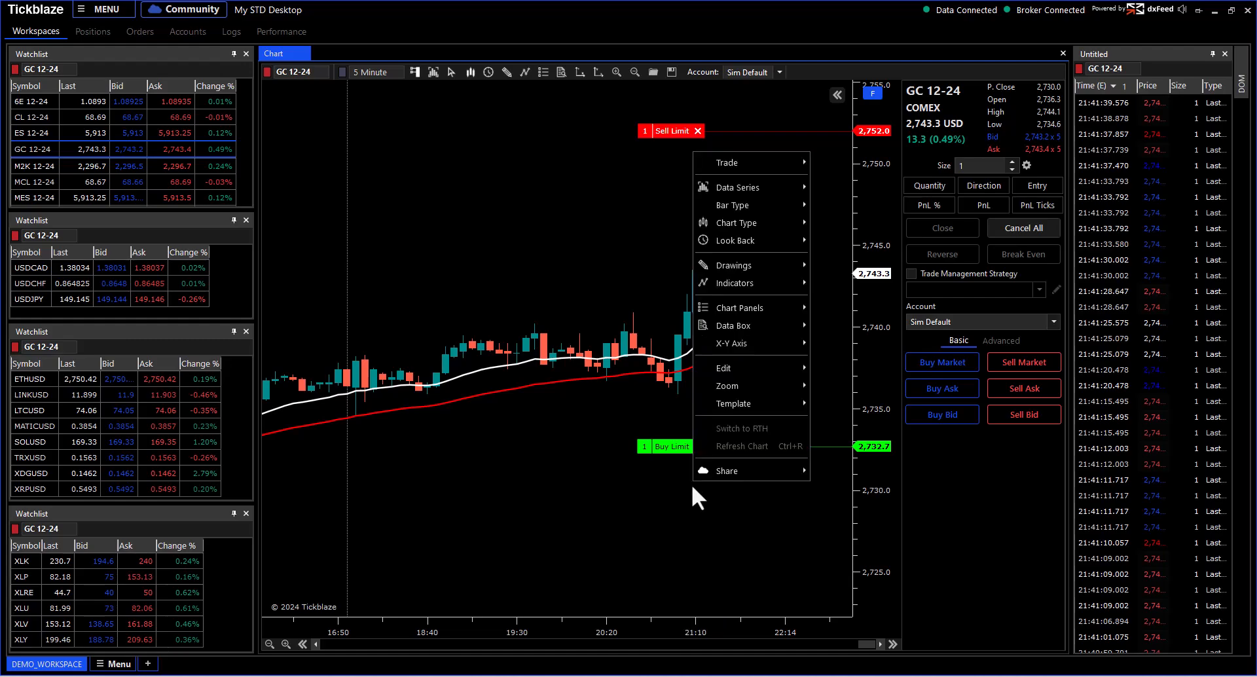
mouse_move(745, 162)
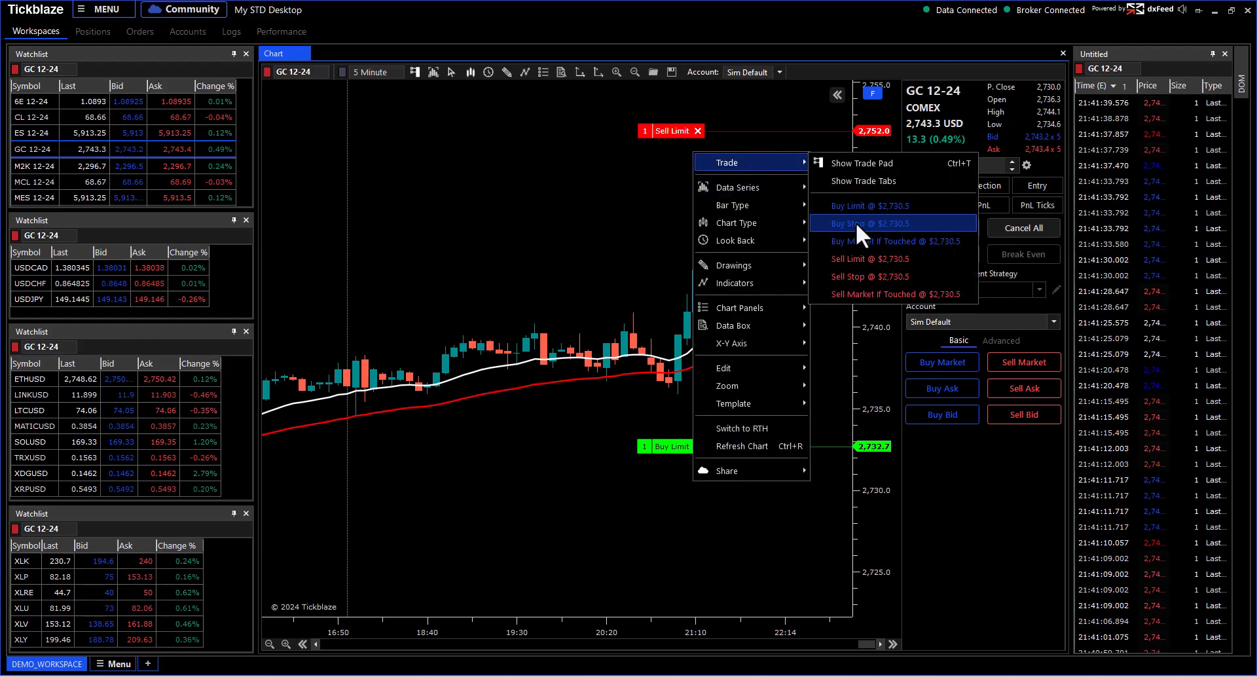
left_click(864, 223)
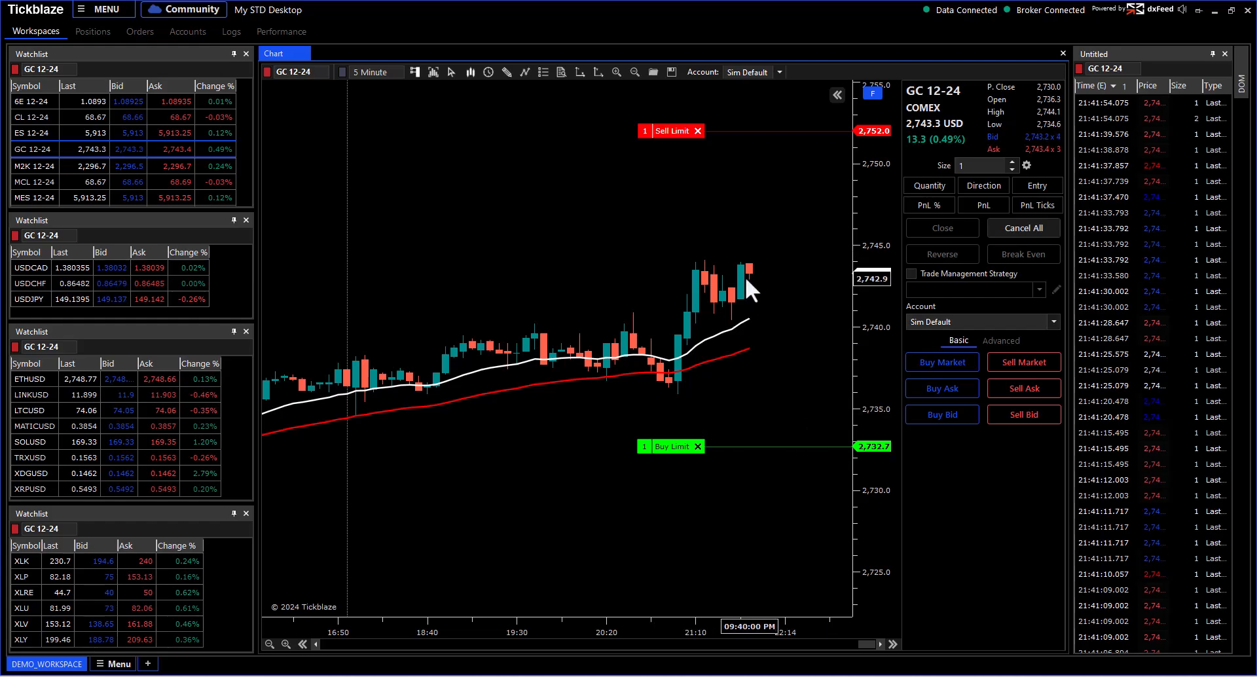
left_click_drag(855, 314, 855, 289)
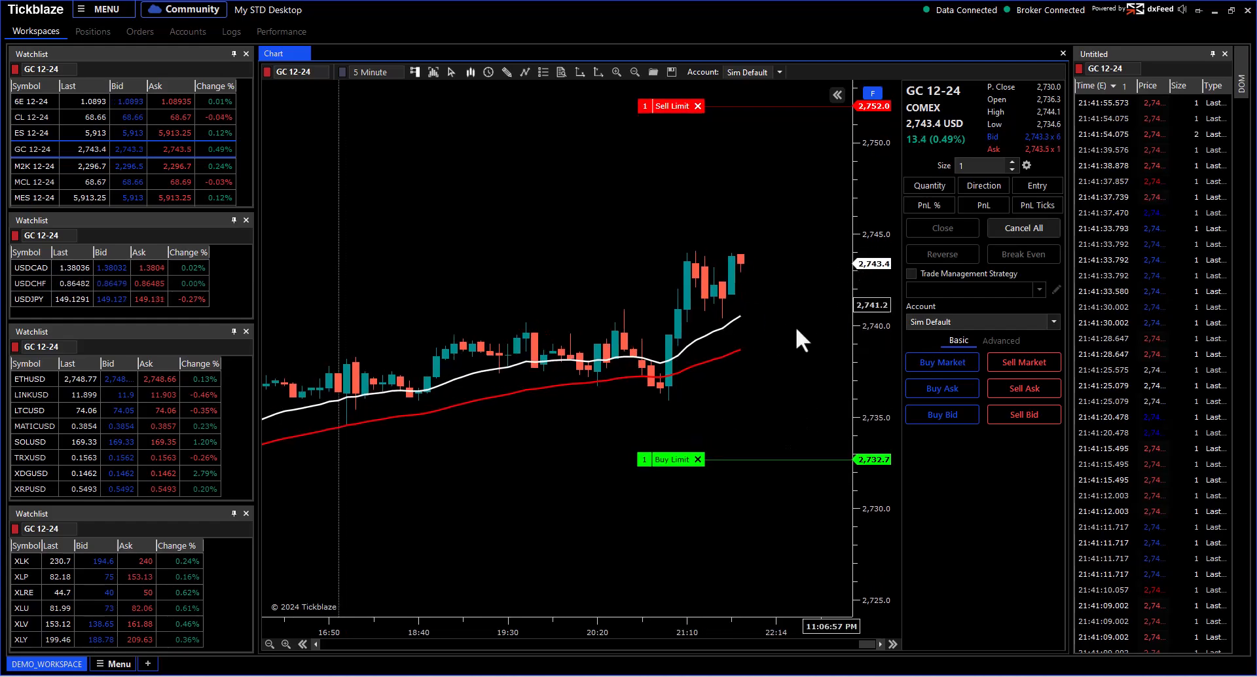
left_click(698, 460)
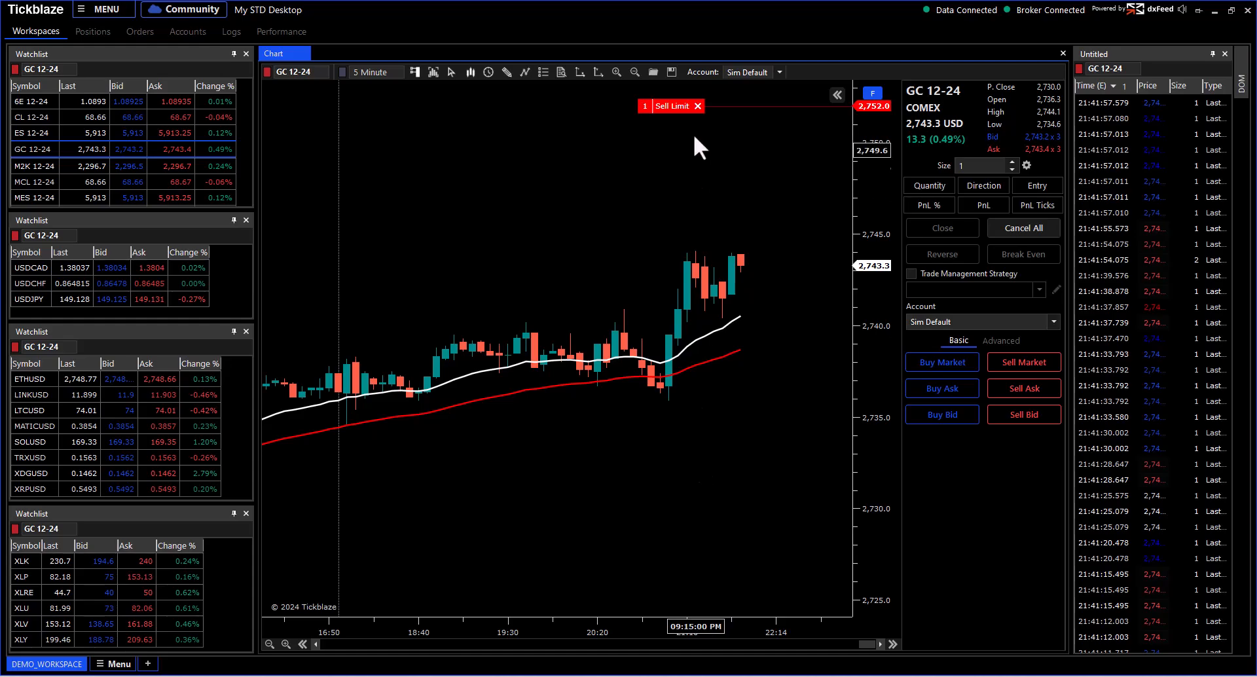
left_click(698, 106)
right_click(753, 389)
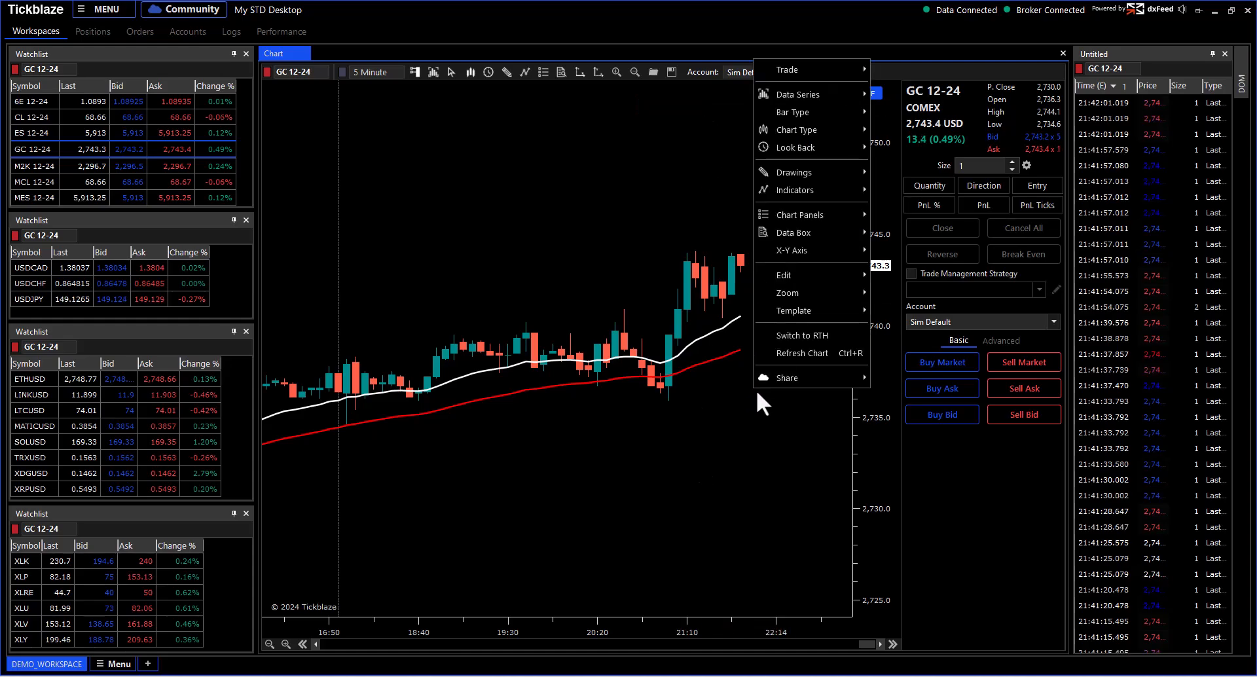
mouse_move(773, 69)
left_click(906, 132)
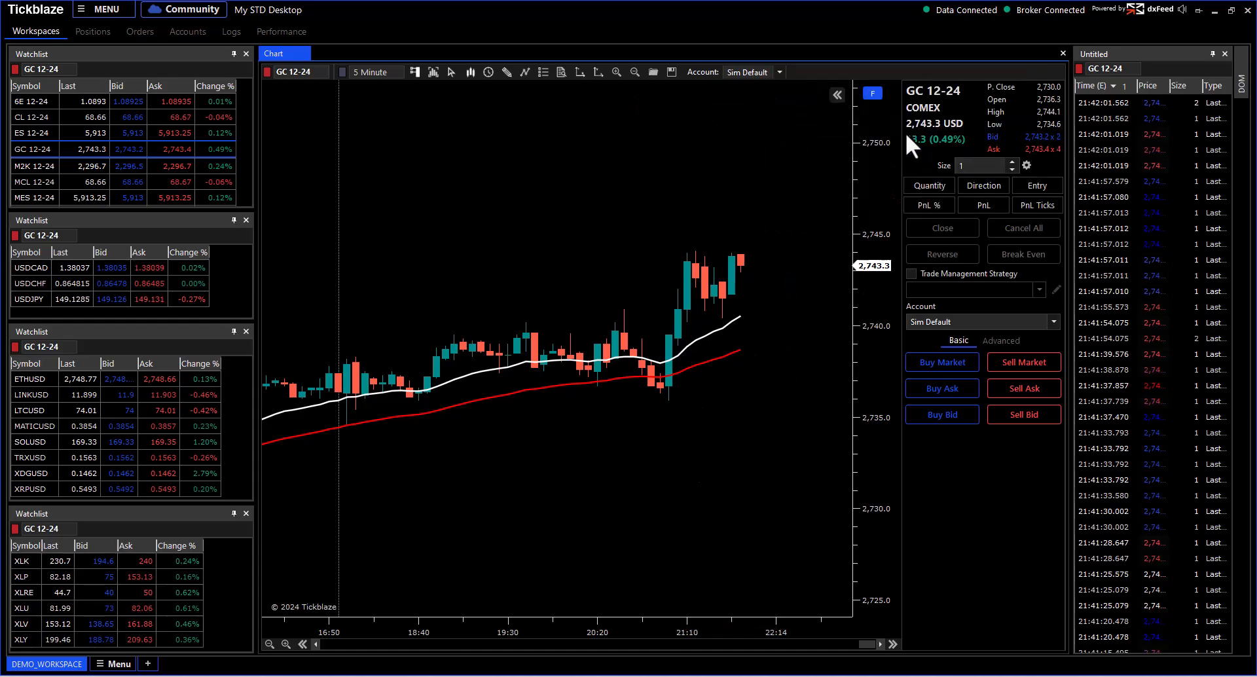
left_click(871, 96)
left_click_drag(873, 133, 873, 227)
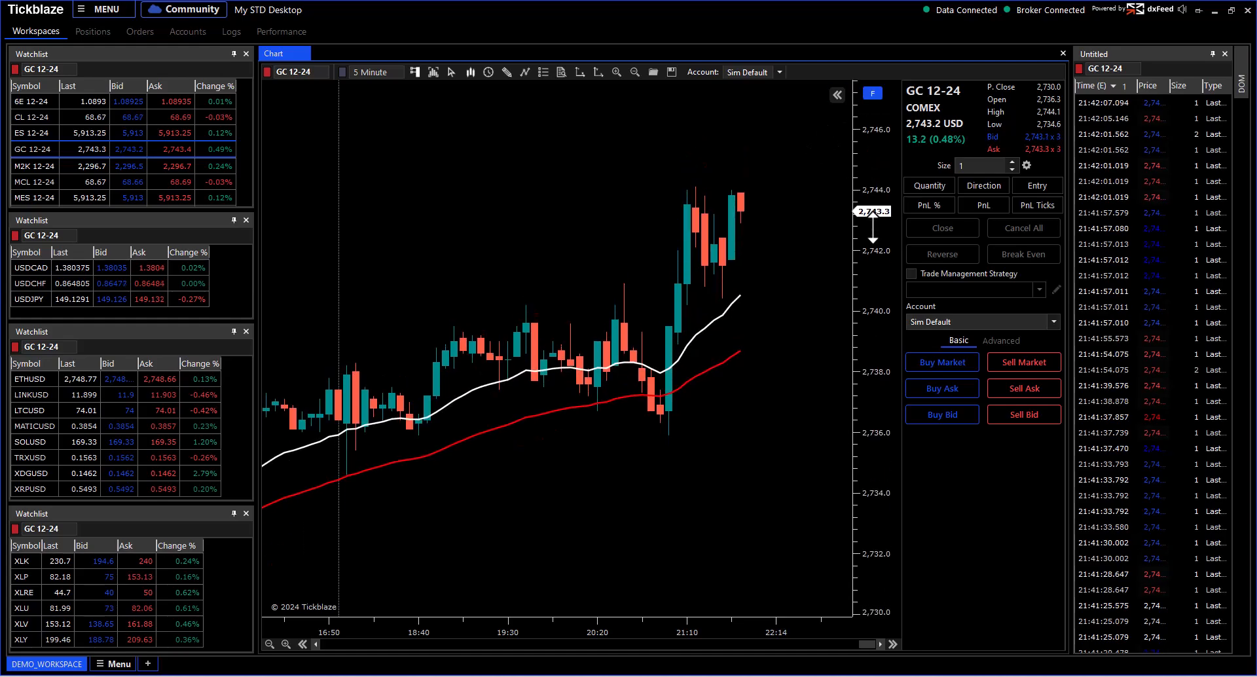
right_click(729, 374)
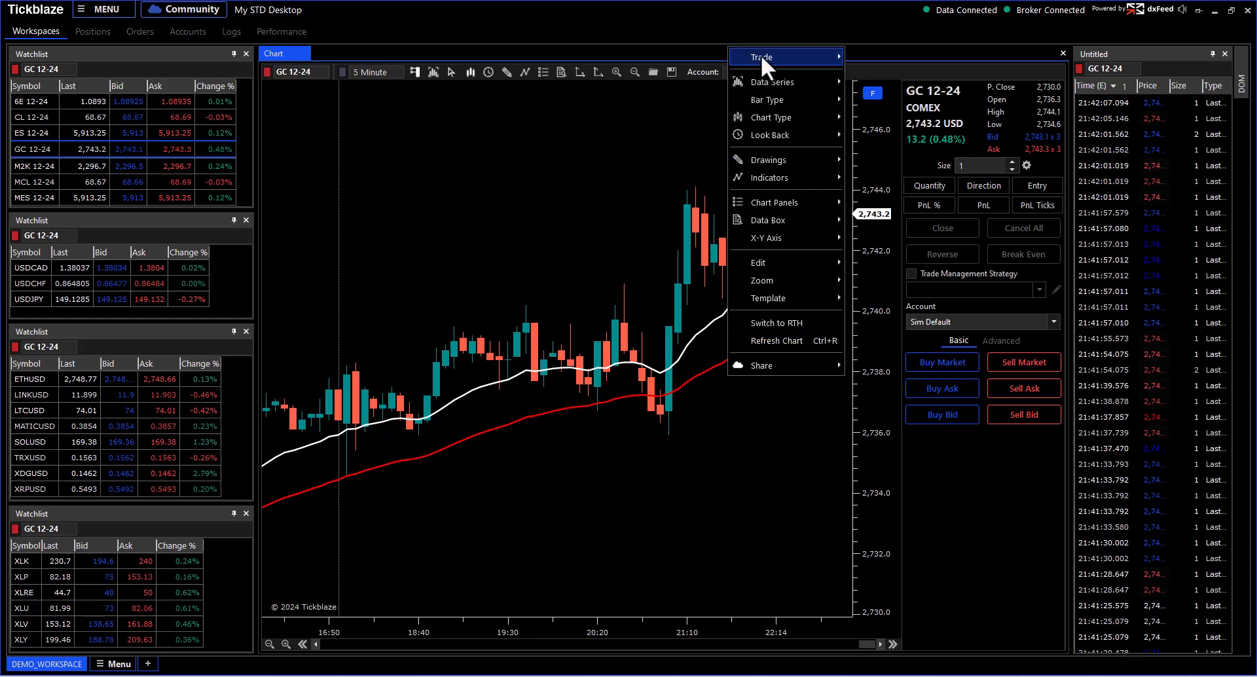
mouse_move(761, 56)
left_click(881, 171)
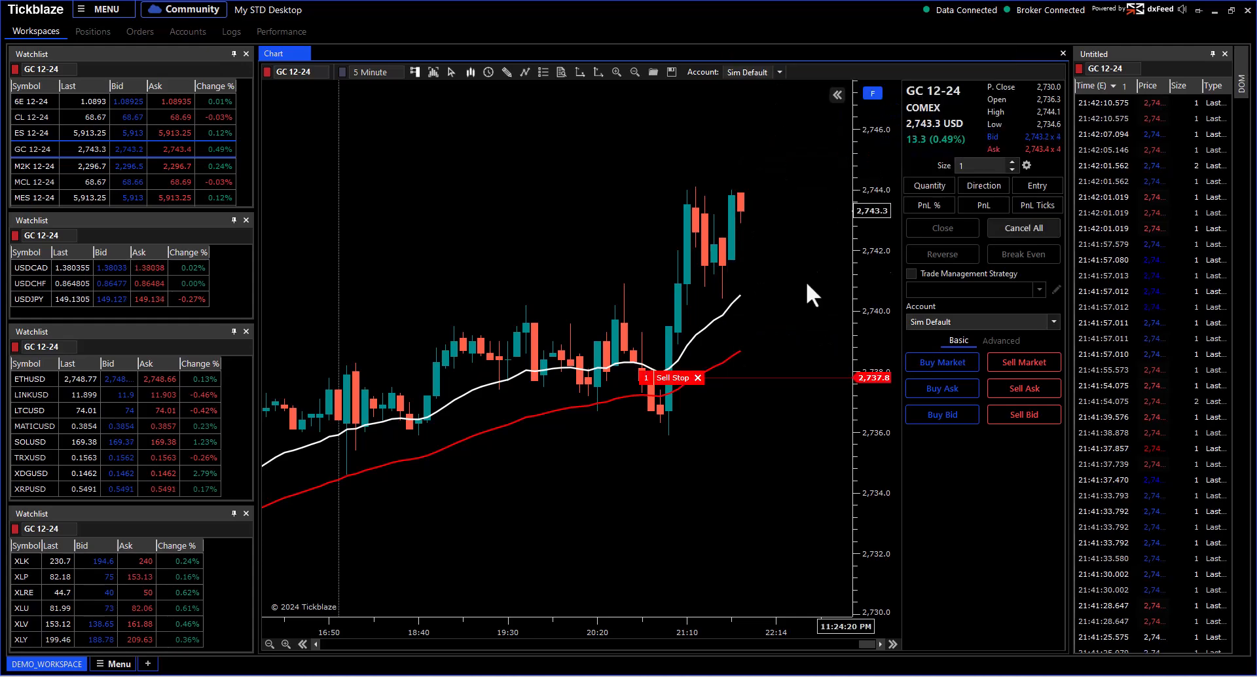
left_click_drag(675, 380, 675, 461)
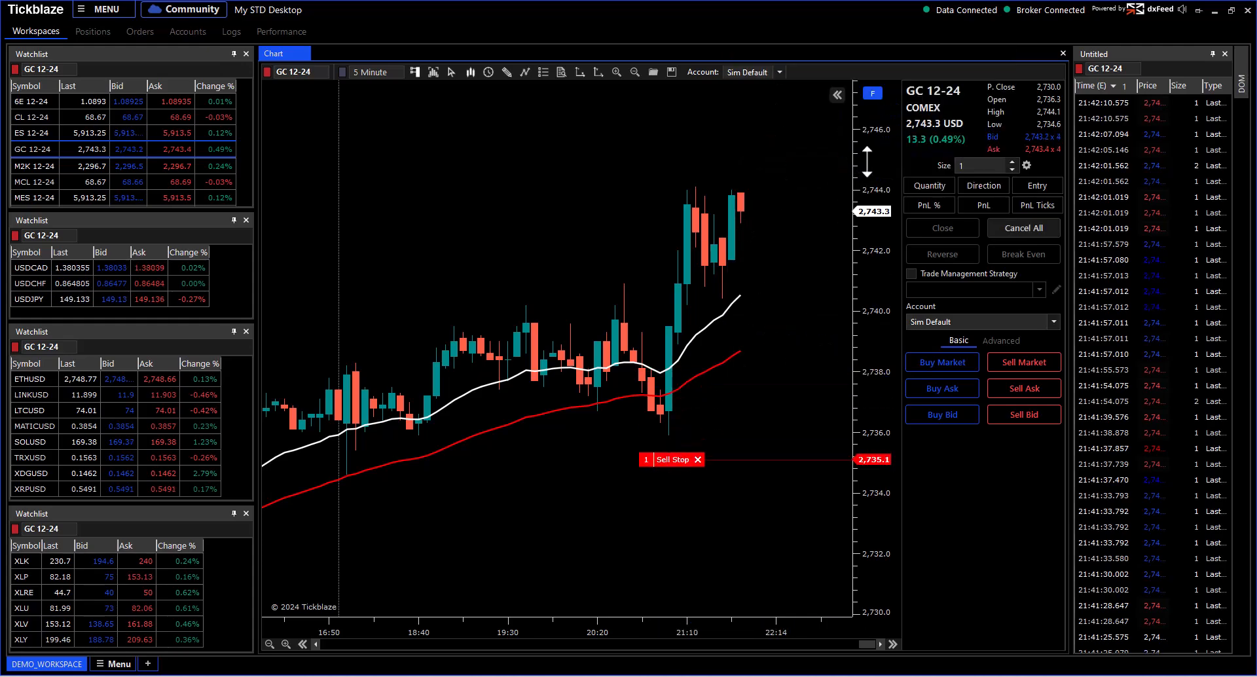
right_click(741, 173)
mouse_move(753, 184)
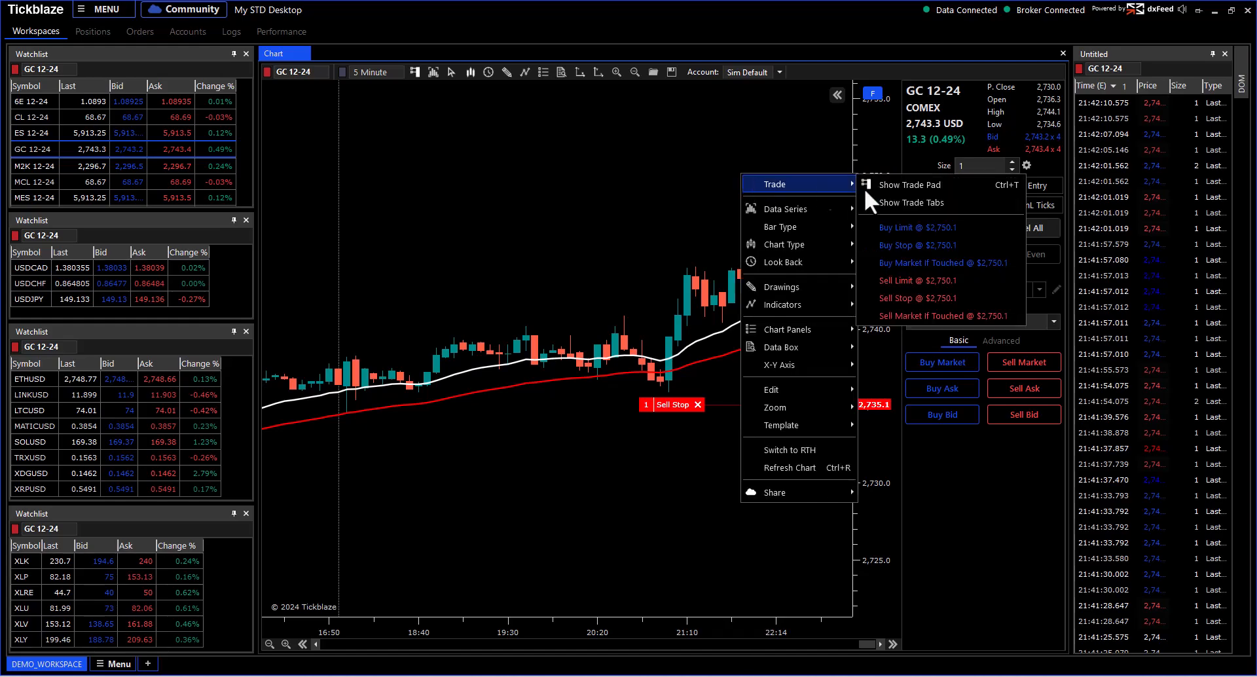
left_click(884, 243)
left_click_drag(672, 184, 671, 217)
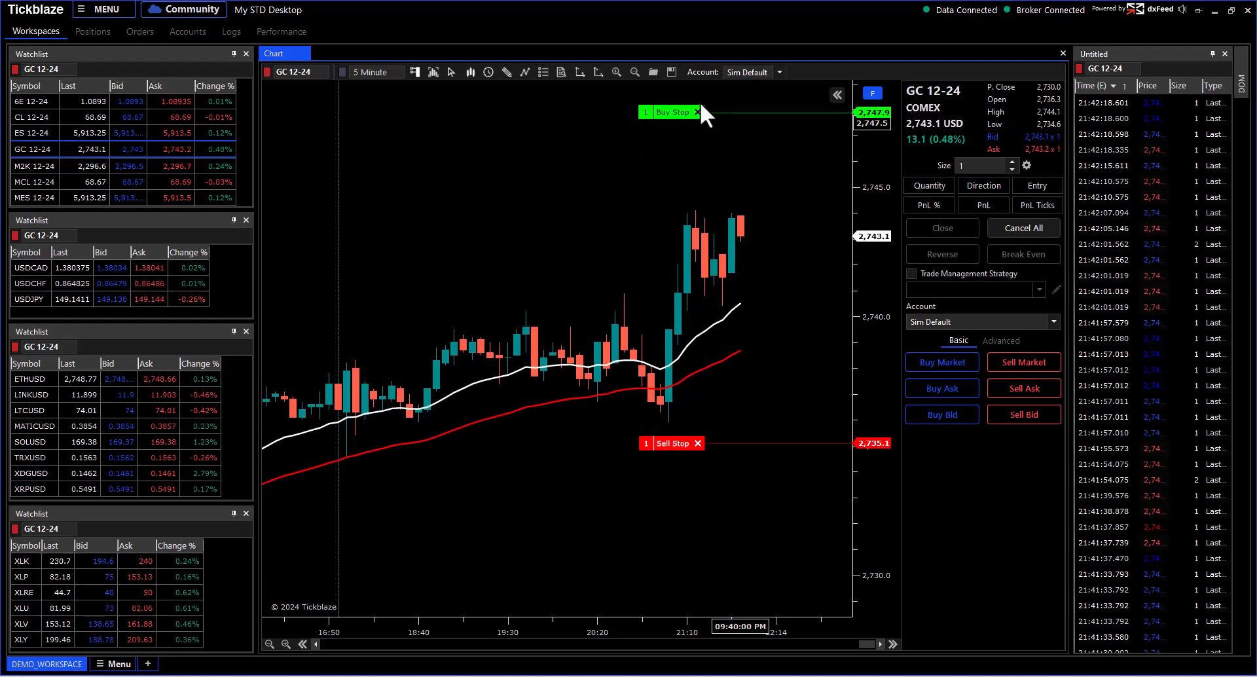
left_click_drag(662, 113, 668, 212)
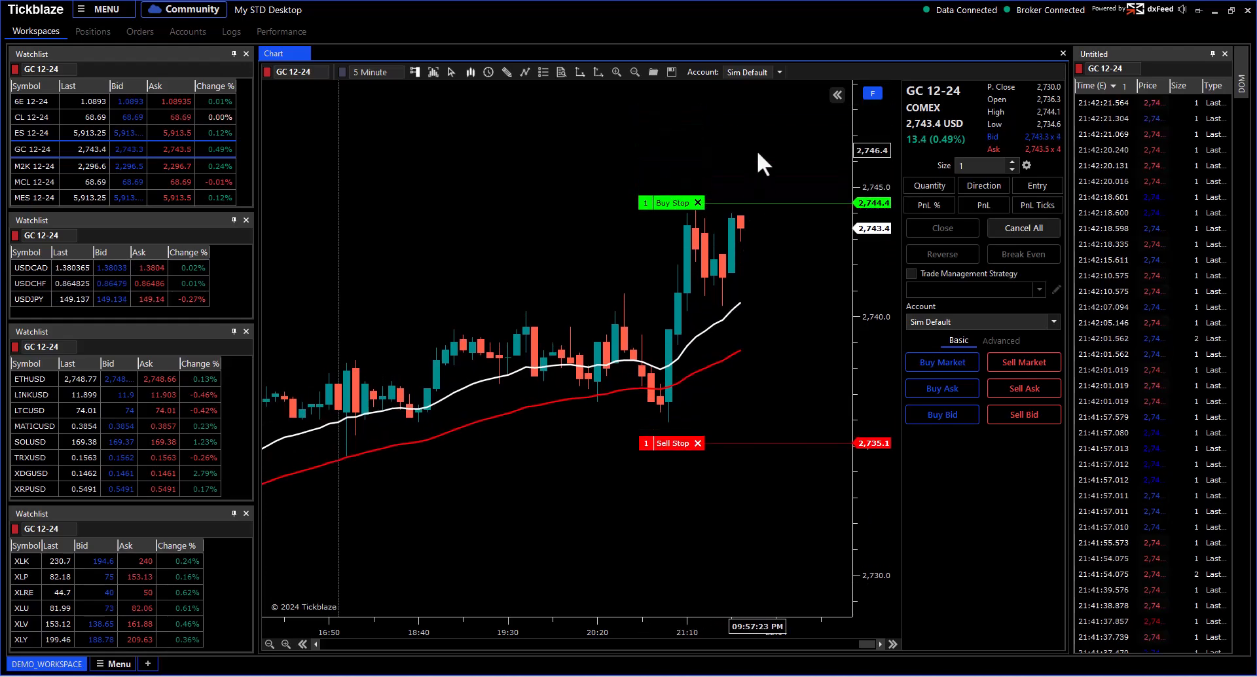
left_click_drag(681, 446, 688, 314)
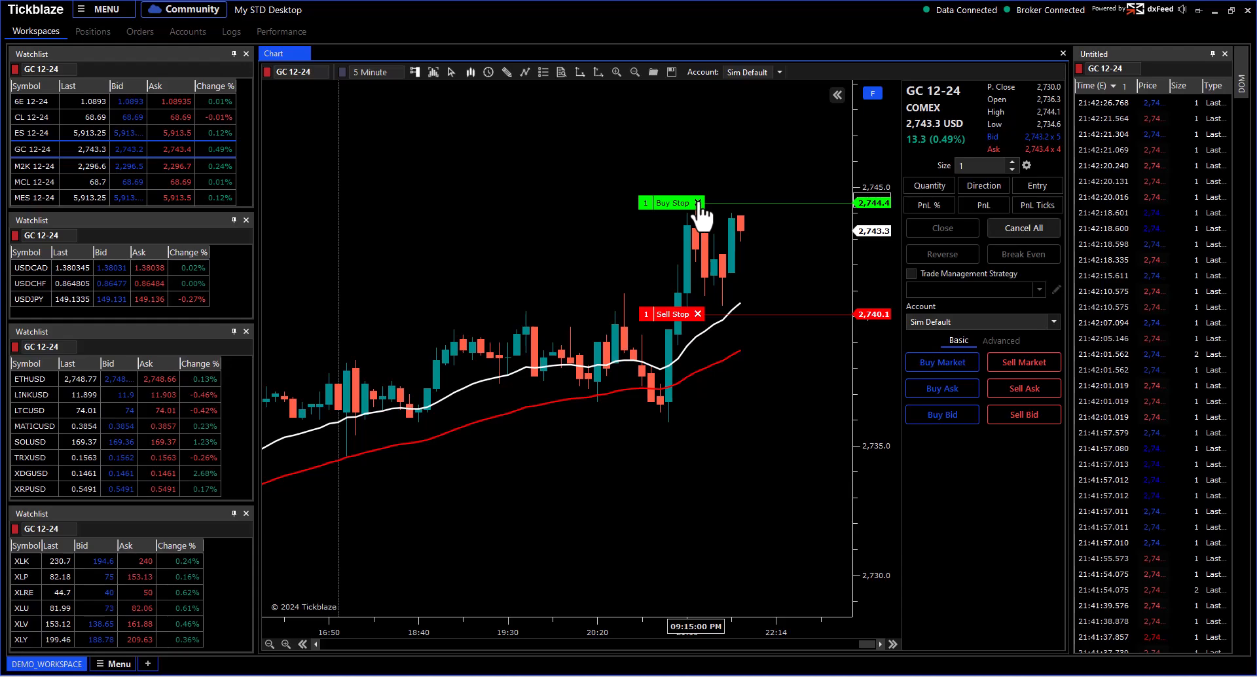
left_click(699, 313)
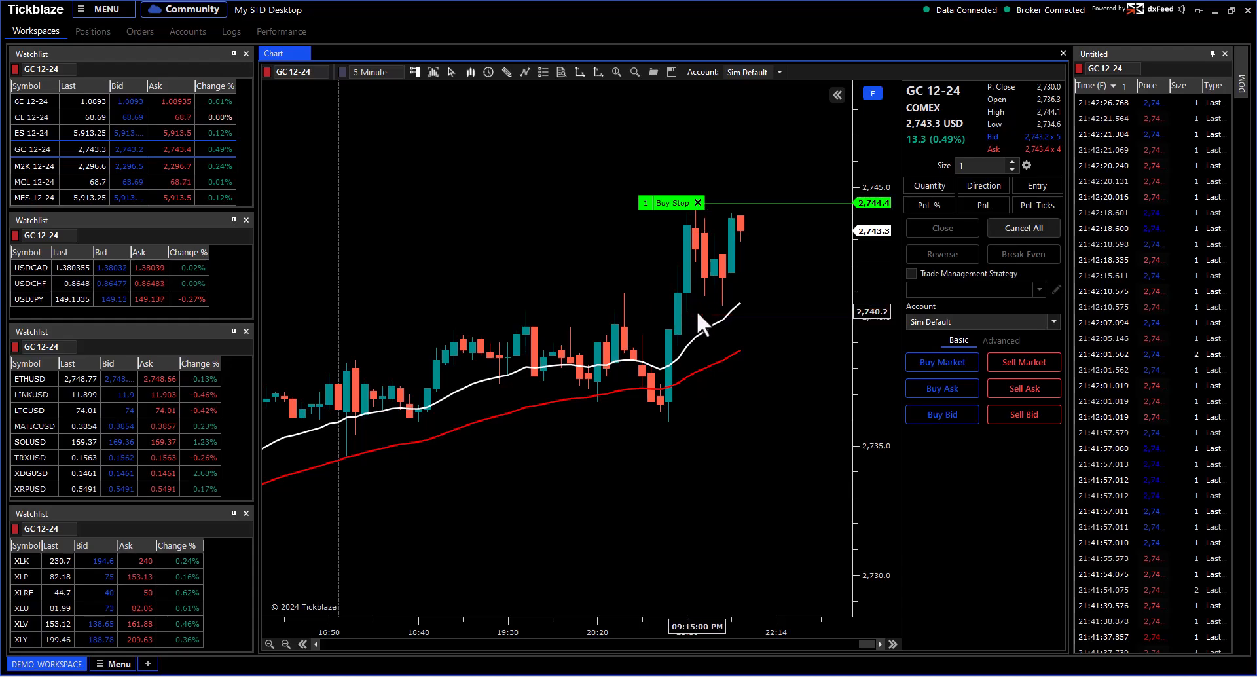
left_click(698, 202)
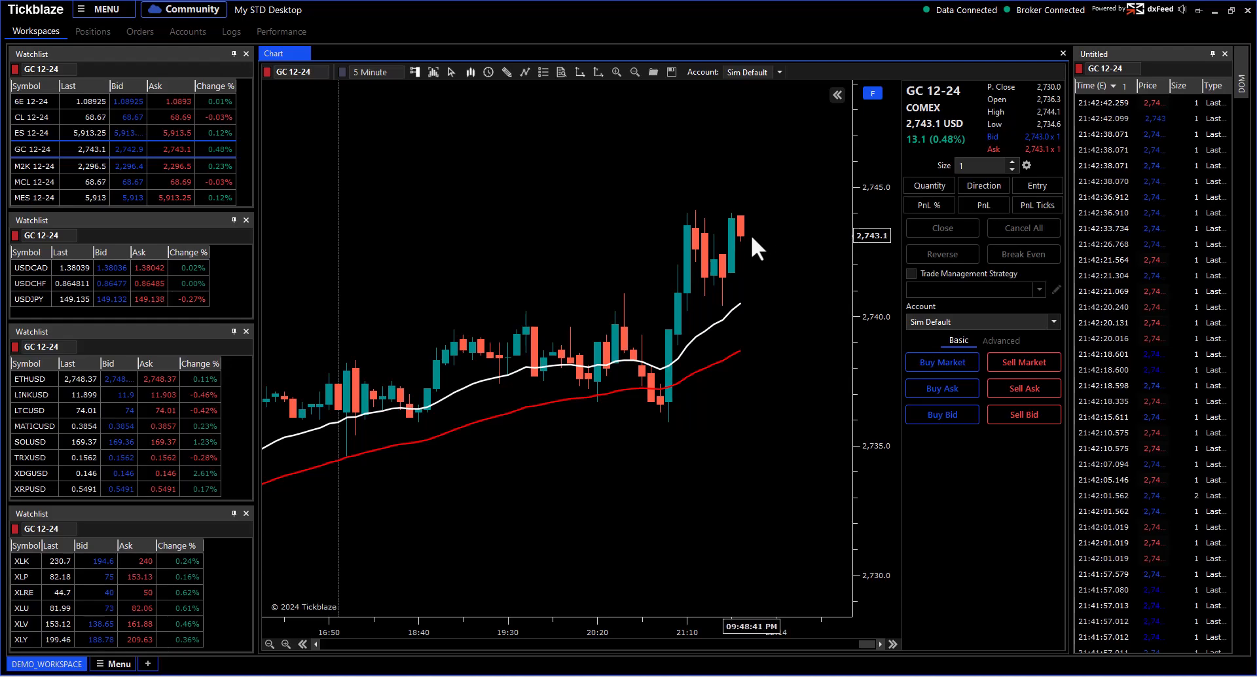
Step: Place a Sell Limit at 2,750.6 and a Buy Limit at 2,734.2 from the chart menu
left_click(872, 96)
left_click_drag(821, 140, 863, 192)
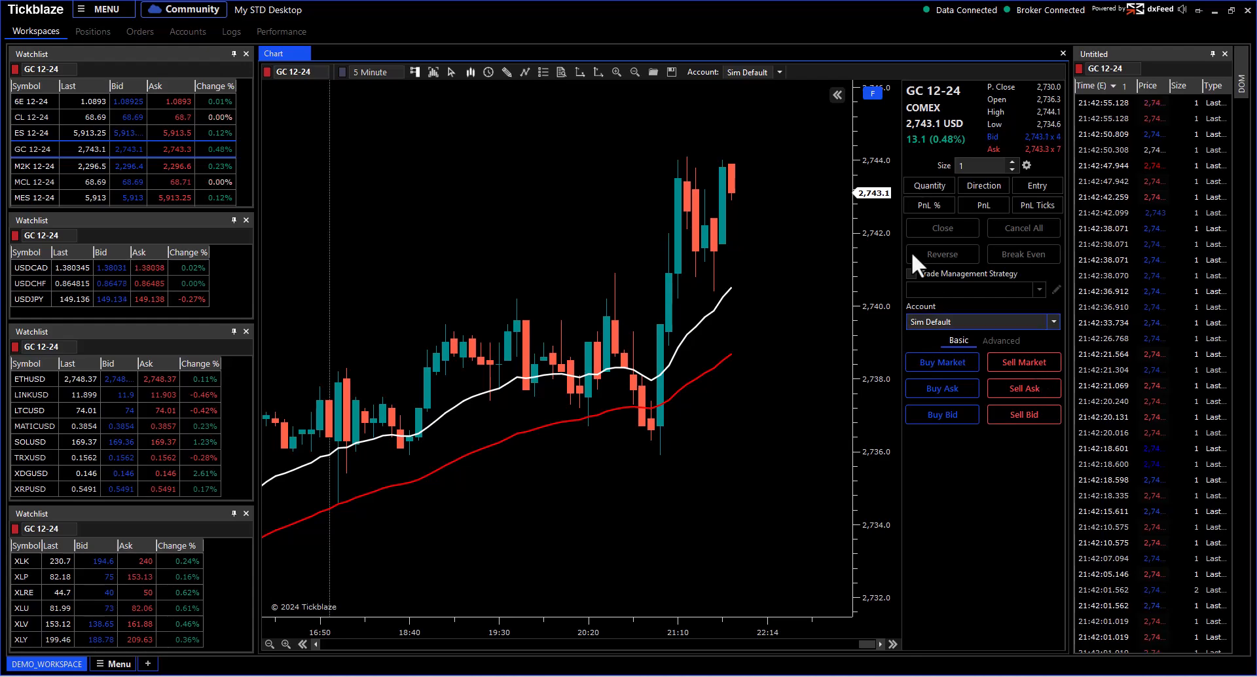
scroll(865, 255, "down", 3)
right_click(688, 128)
mouse_move(689, 134)
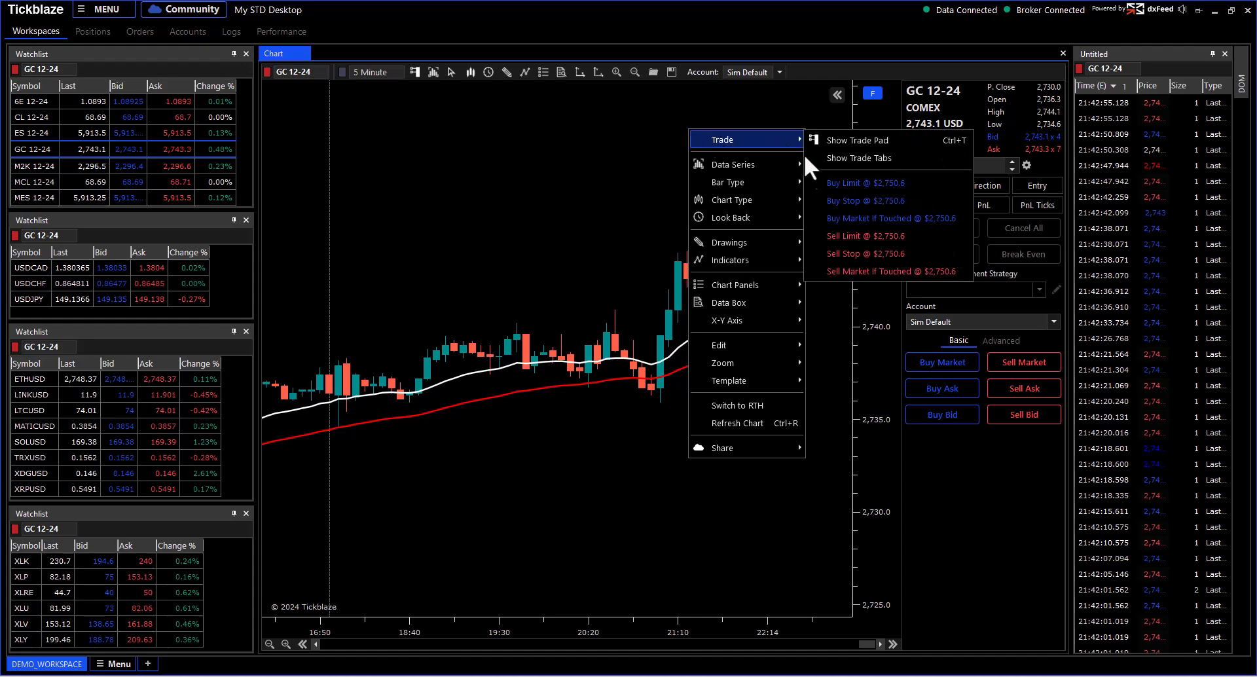
left_click(833, 233)
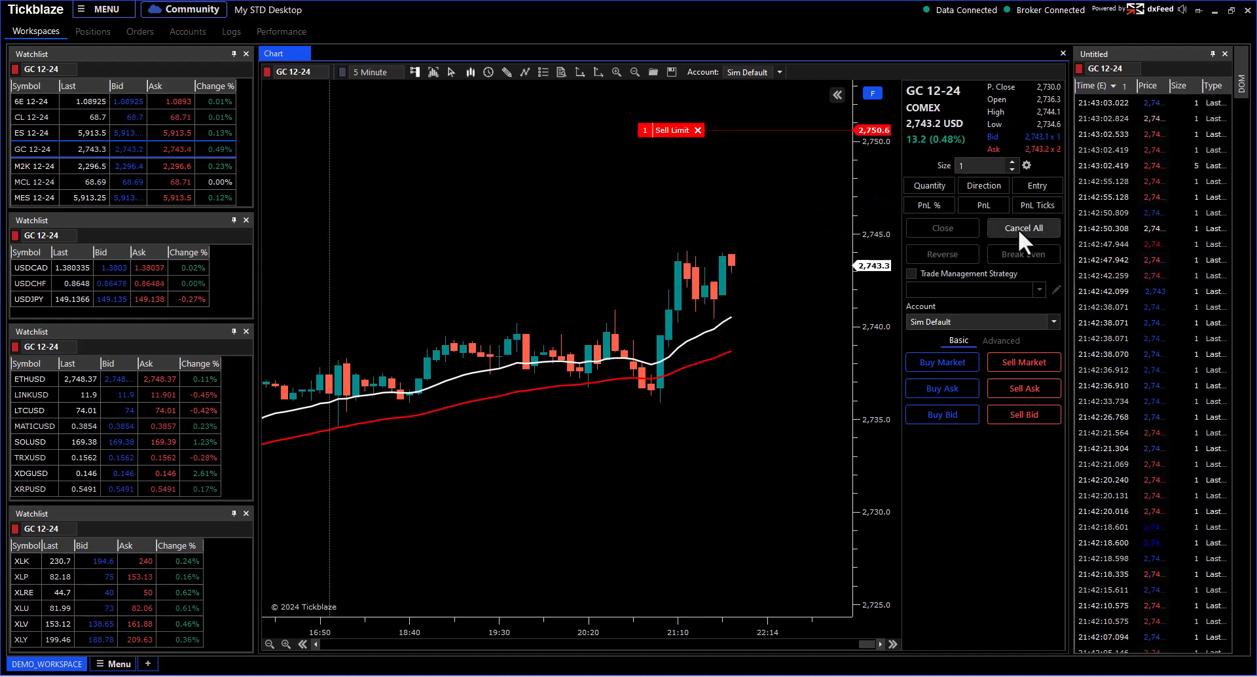
right_click(725, 437)
mouse_move(773, 115)
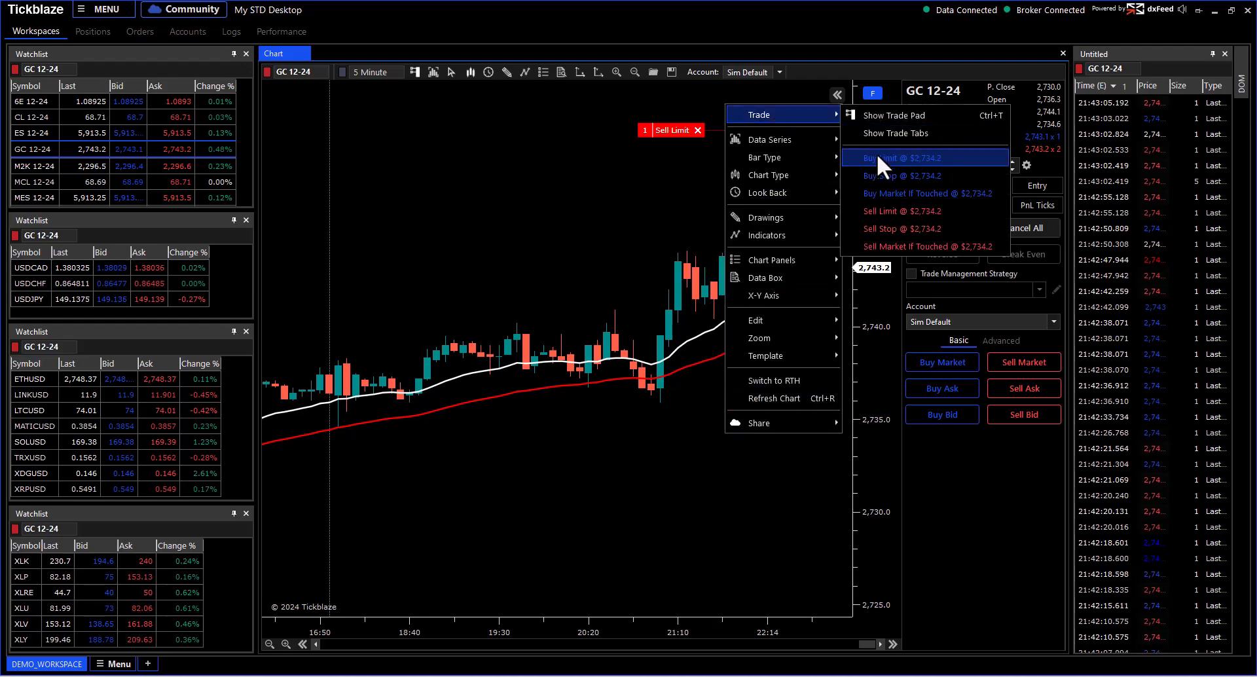
left_click(878, 154)
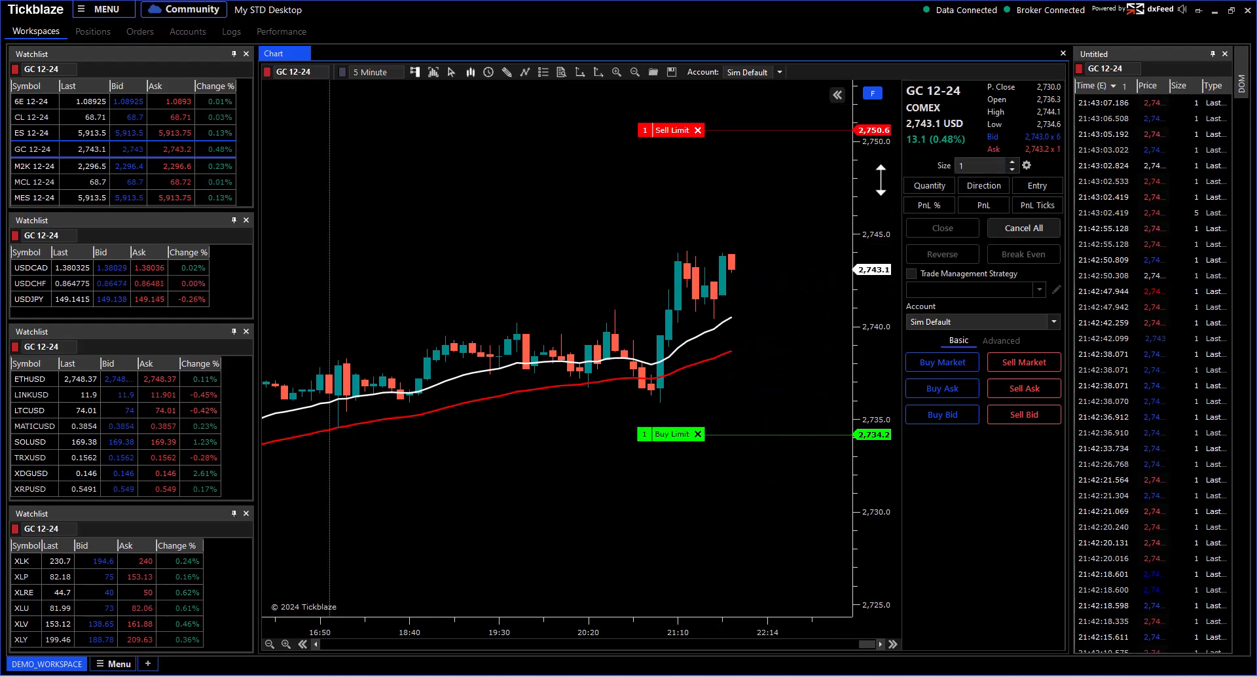
Step: Rescale the price axis and show the Trade Tabs panel below the chart
left_click_drag(880, 173, 879, 268)
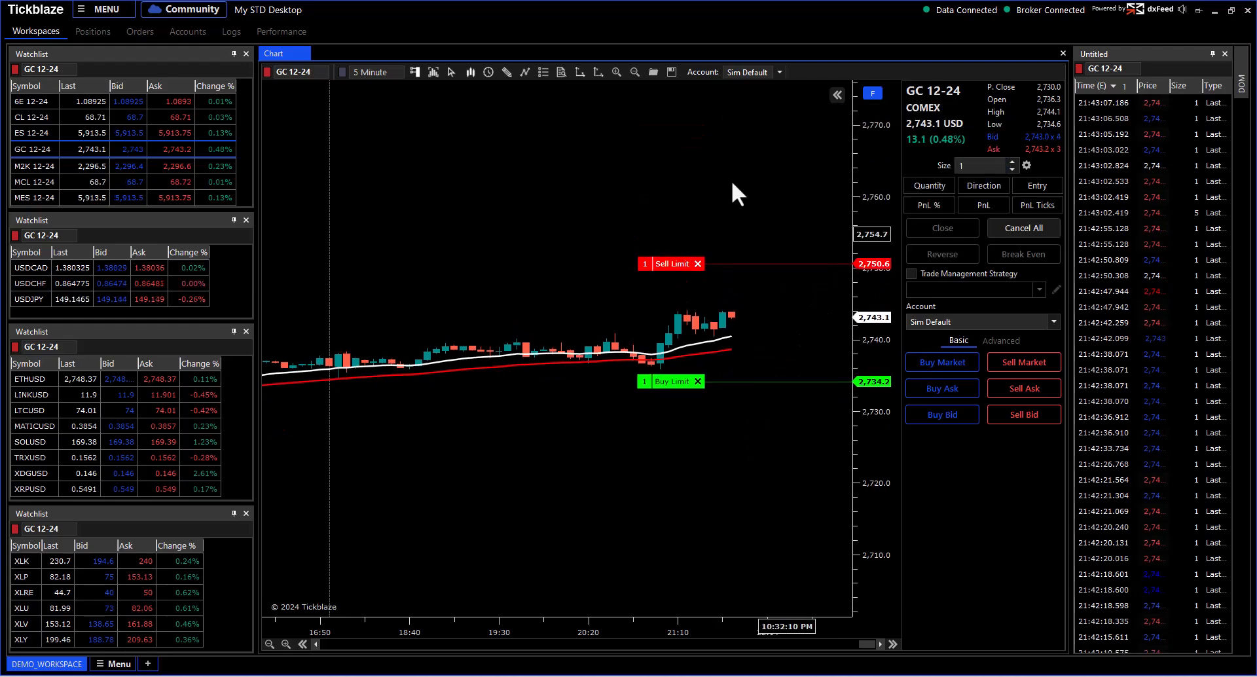
left_click(873, 93)
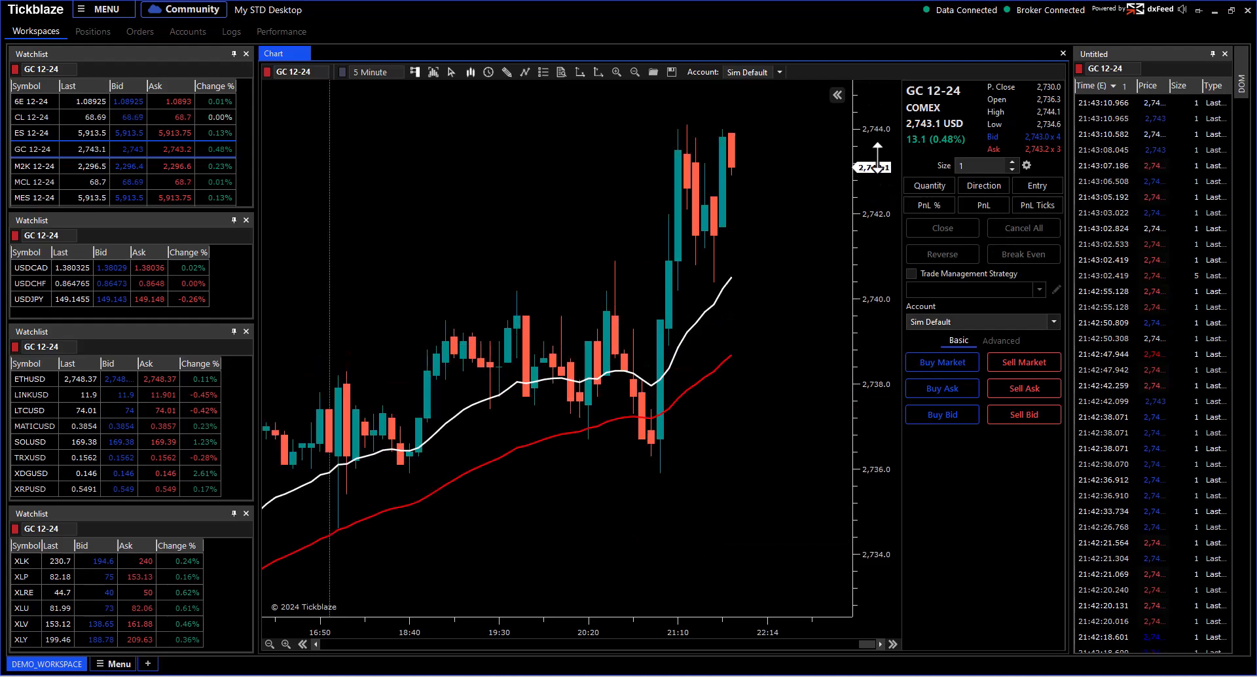
left_click_drag(880, 282, 880, 345)
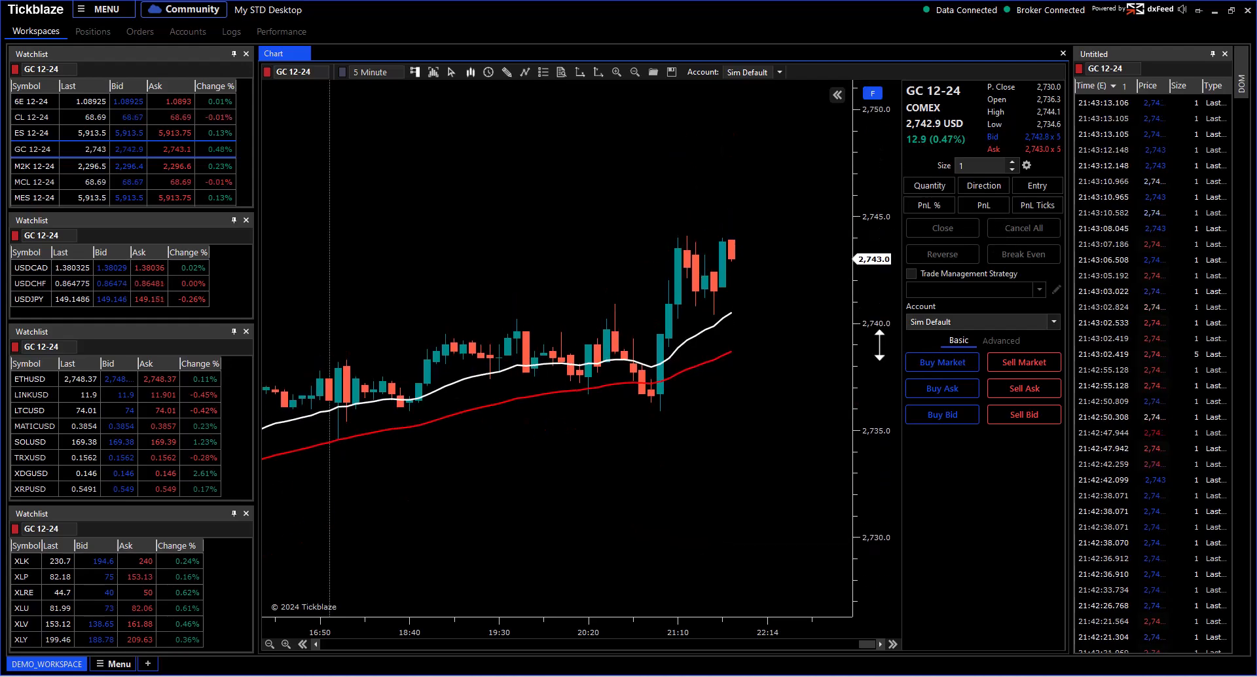
right_click(501, 105)
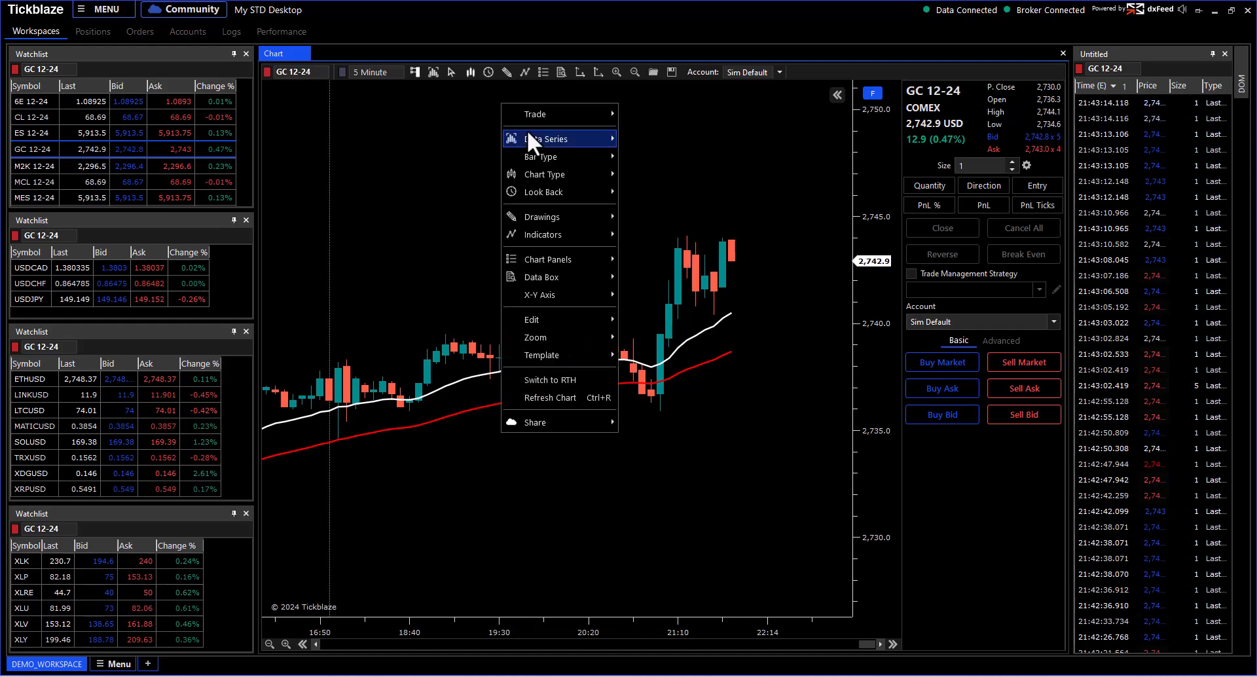
mouse_move(530, 118)
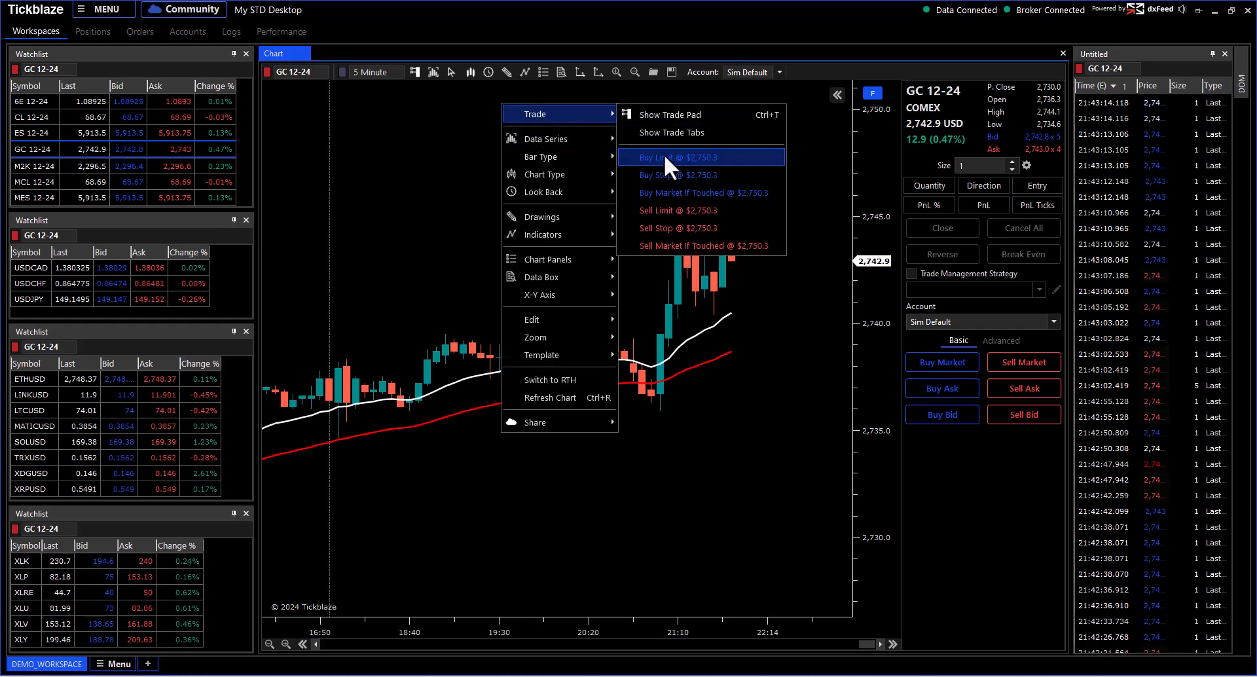
left_click(666, 133)
Step: Enlarge the Orders tab, place a Buy Limit dragged down to 2,734.3, and sort orders by Status
left_click_drag(540, 552, 458, 433)
left_click(336, 446)
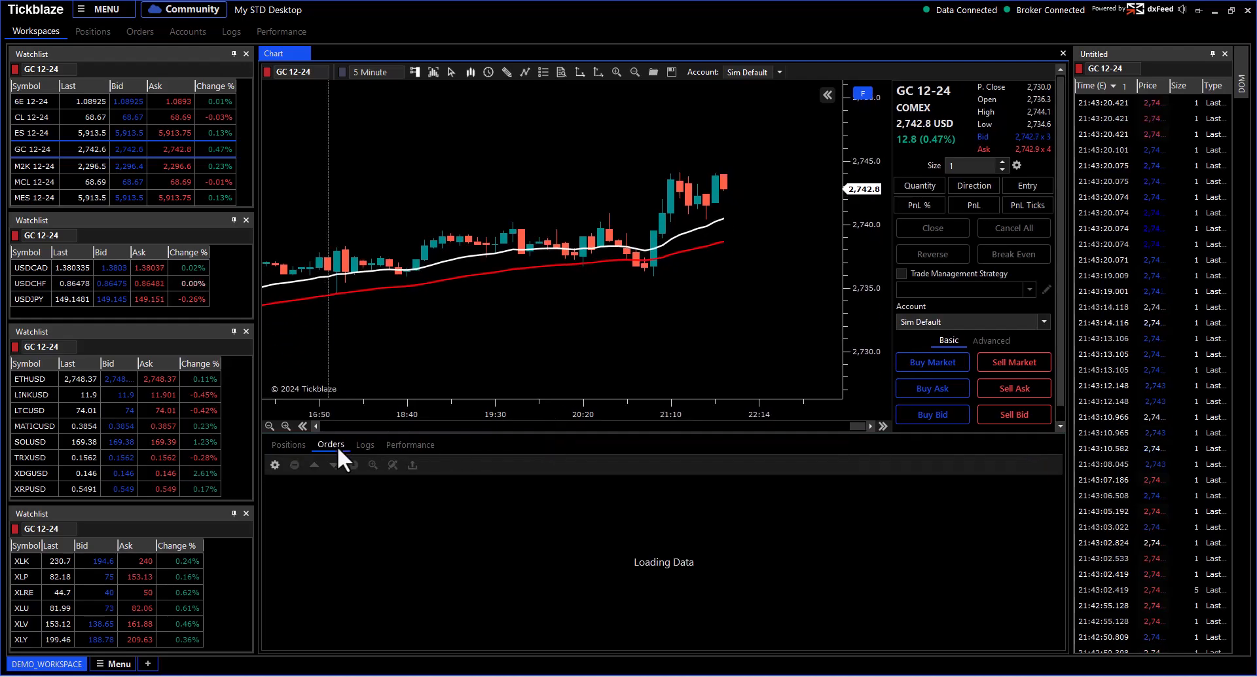
right_click(678, 274)
mouse_move(692, 276)
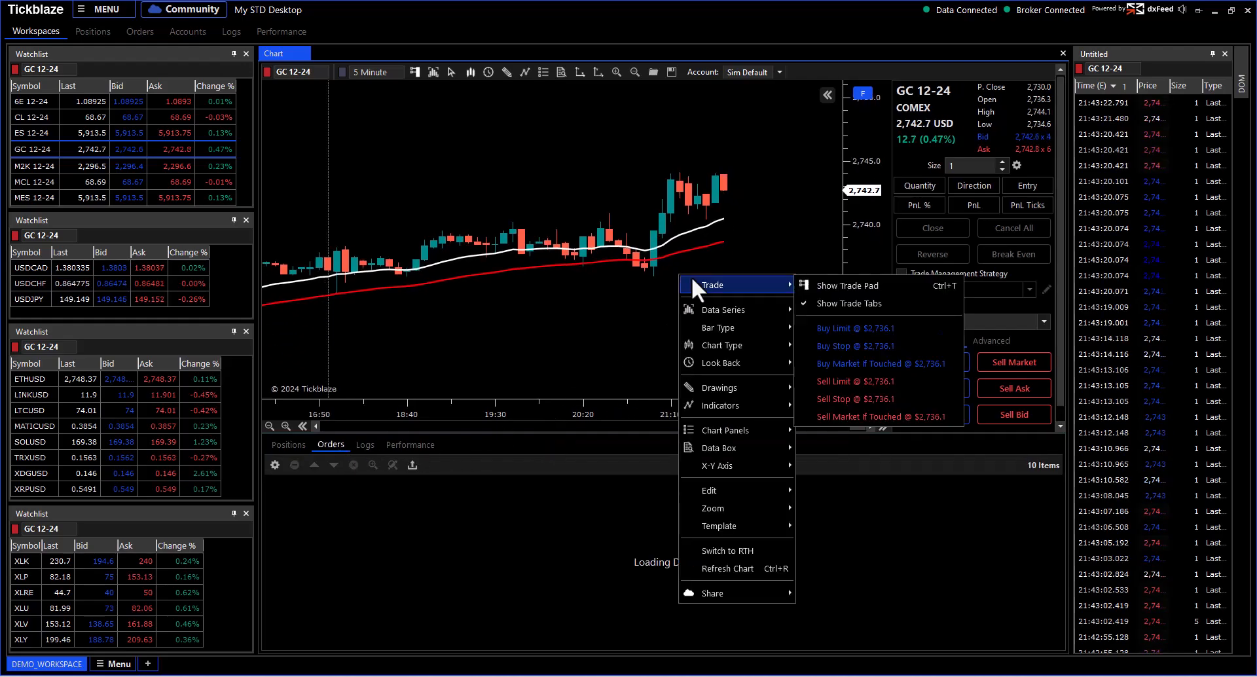
left_click(818, 328)
left_click_drag(657, 277, 657, 301)
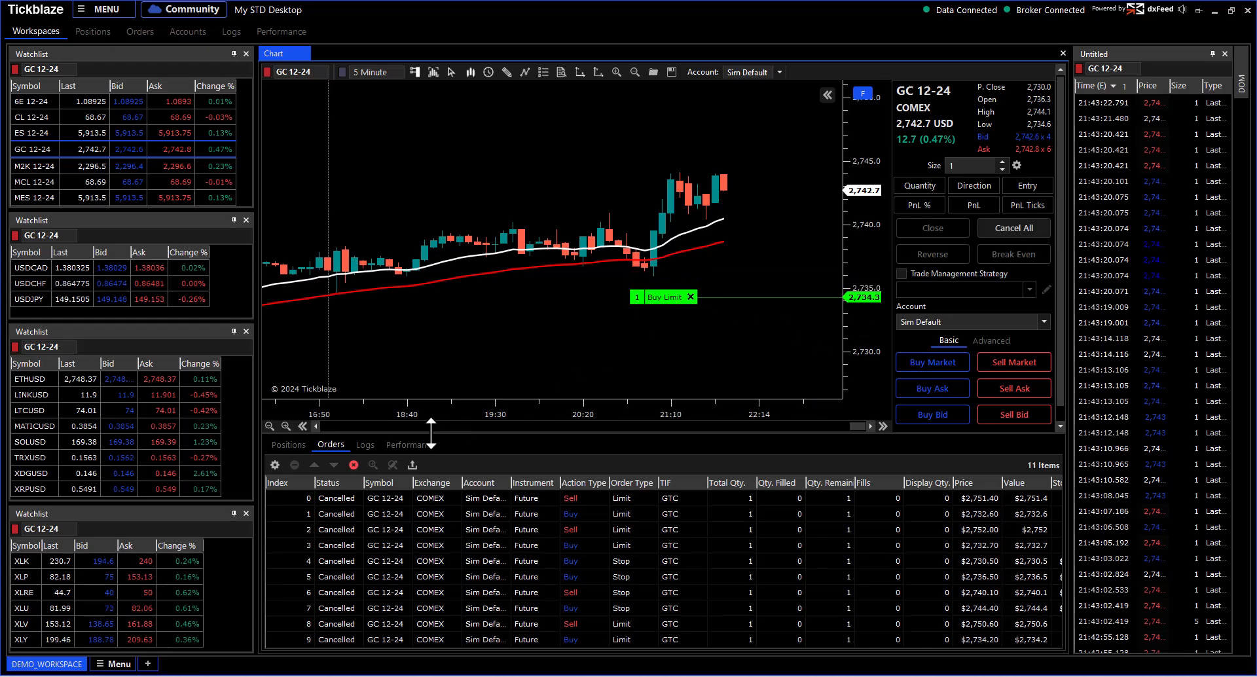
left_click(335, 482)
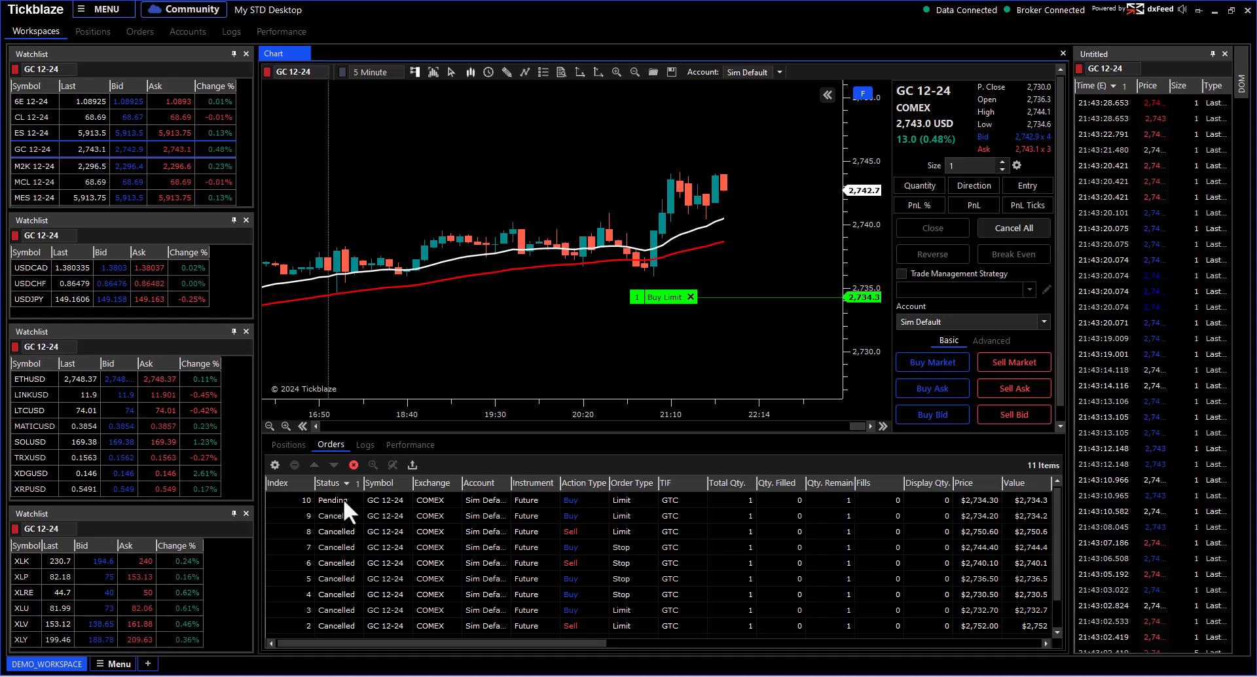
Step: Place a Sell Limit order at 2,749.4 from the chart's Trade menu
right_click(685, 105)
mouse_move(749, 115)
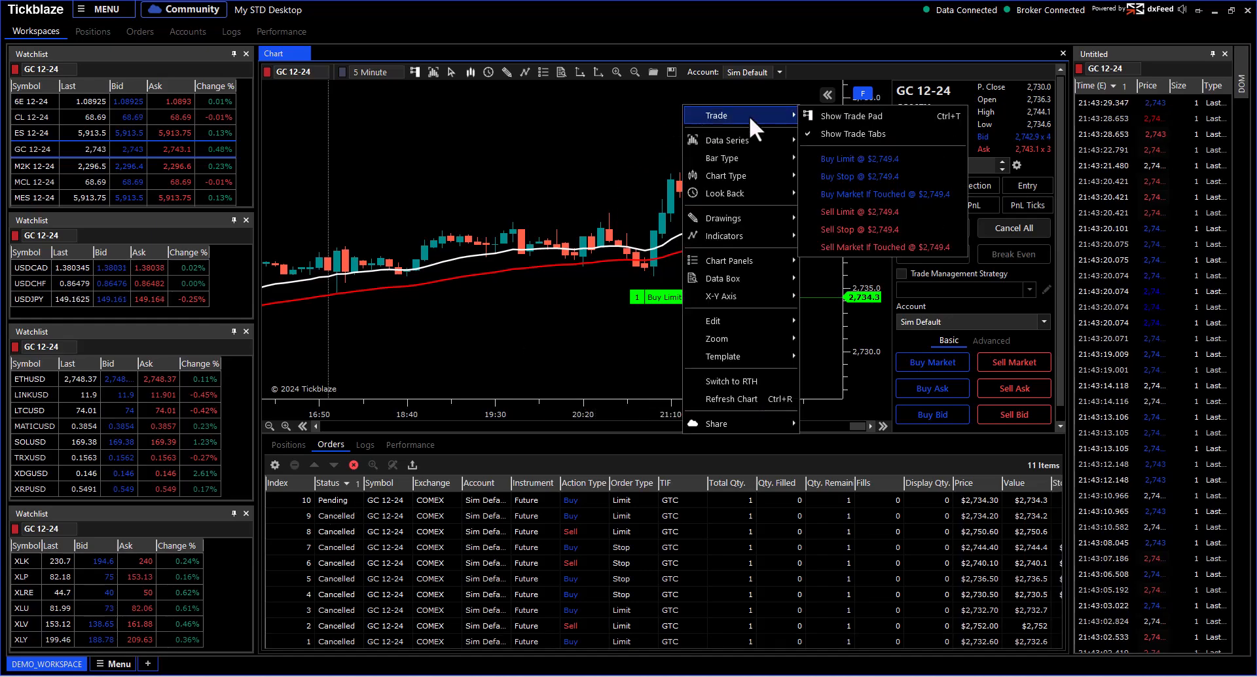
left_click(830, 210)
Step: Re-sort by Status, cancel all pending orders, and make the chart taller than the orders list
left_click(335, 485)
left_click(352, 484)
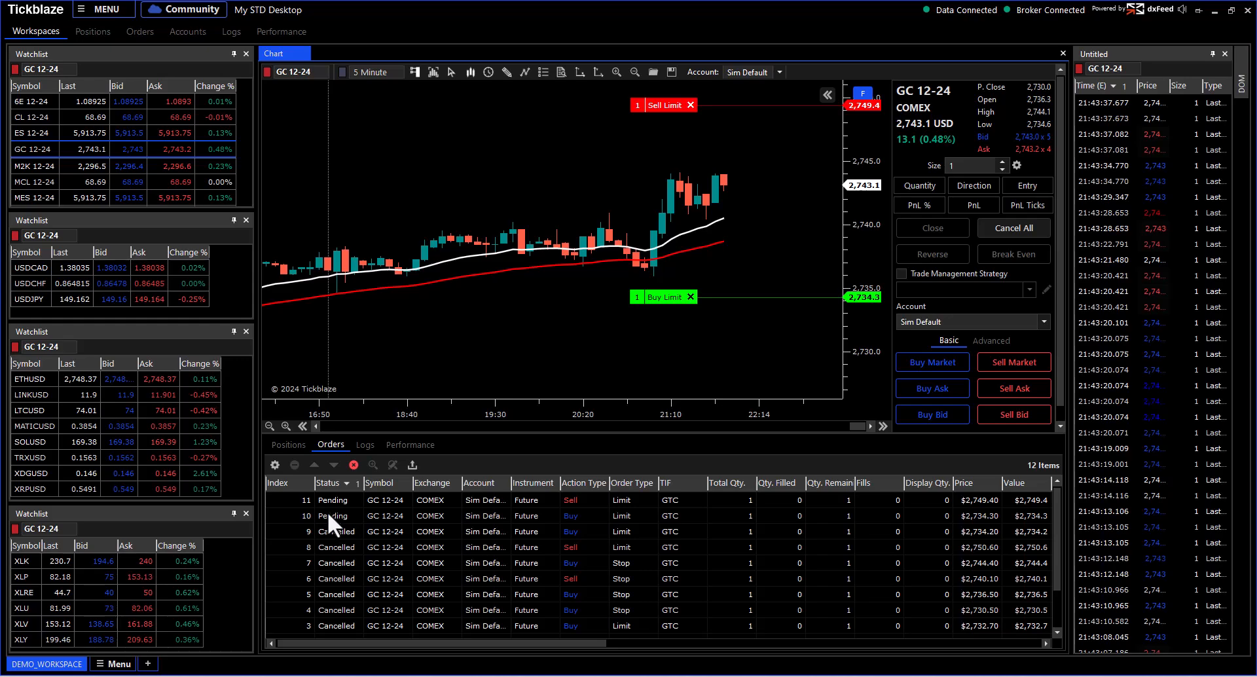
left_click(982, 224)
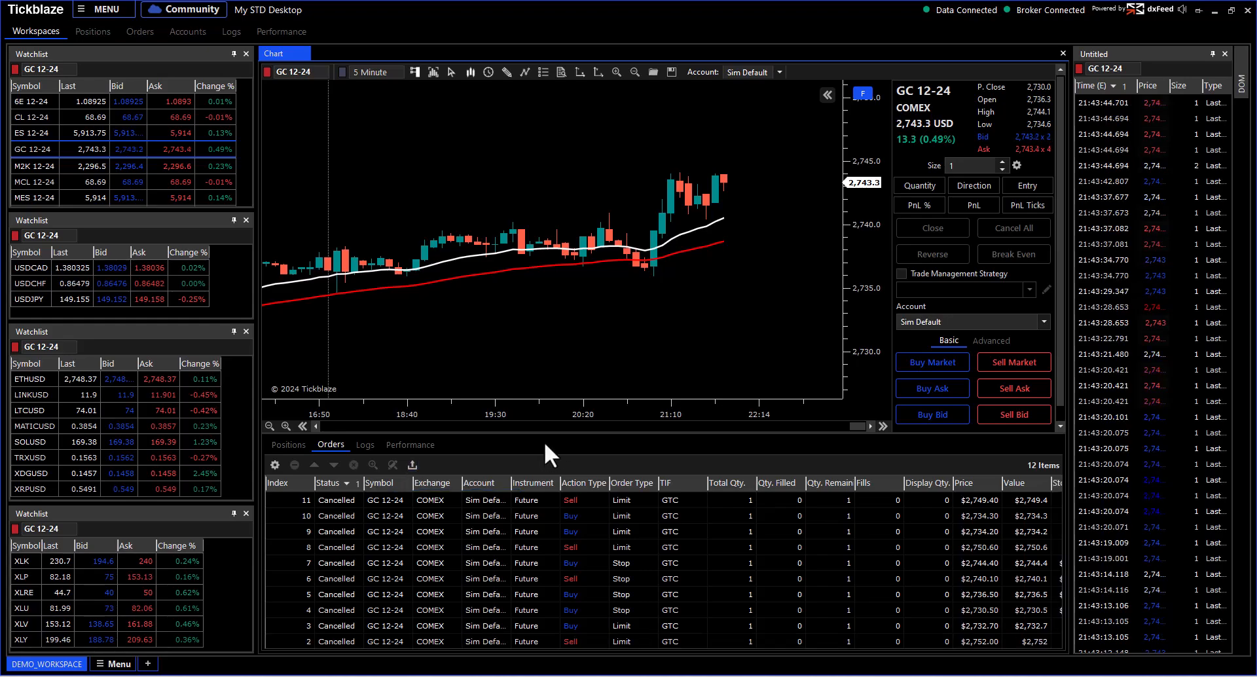
left_click_drag(560, 433, 561, 526)
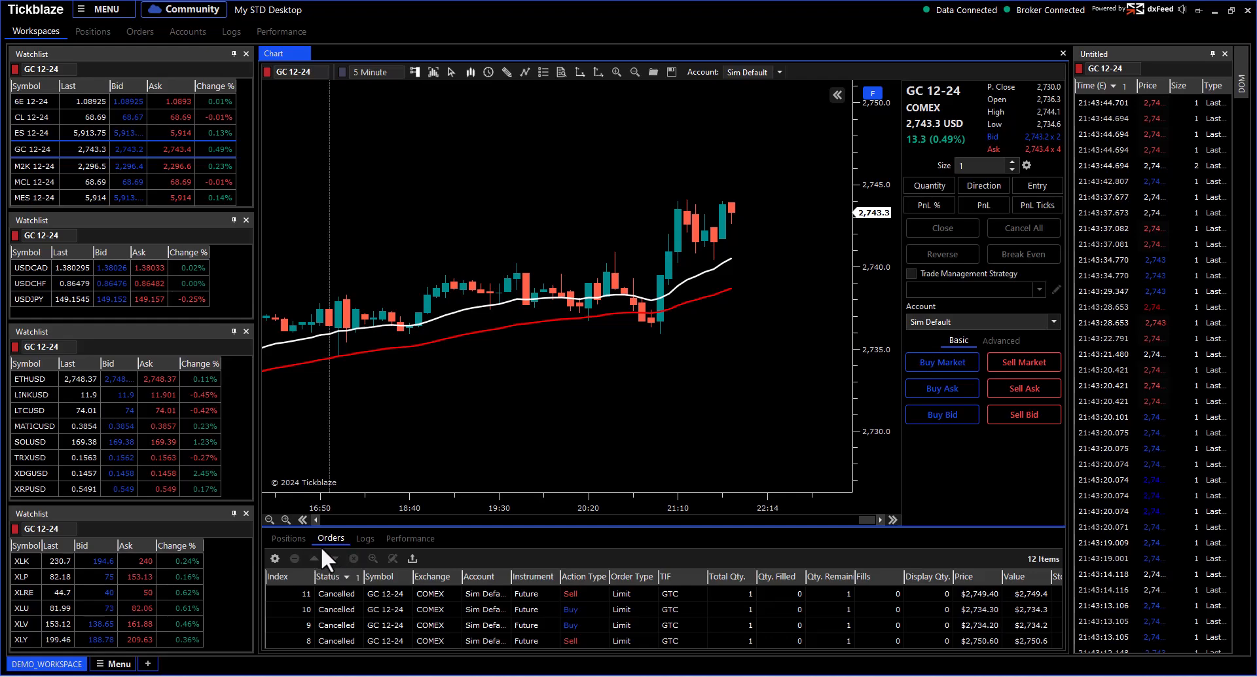
right_click(422, 121)
mouse_move(440, 134)
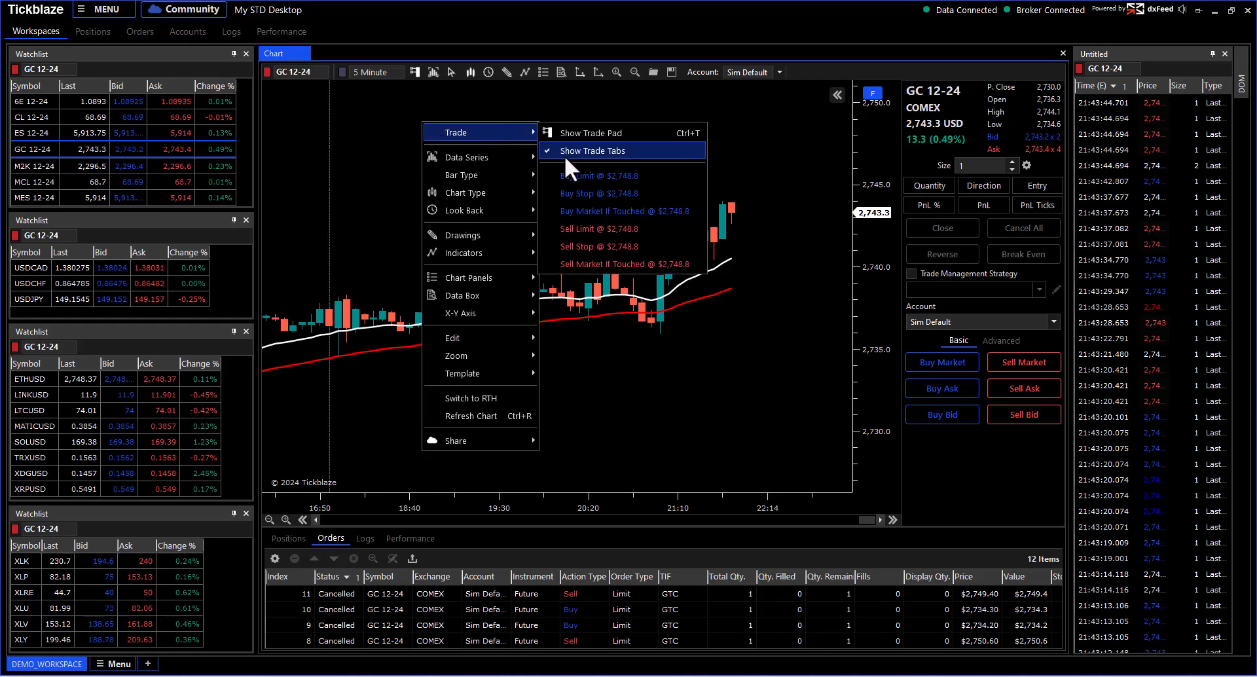
left_click(401, 142)
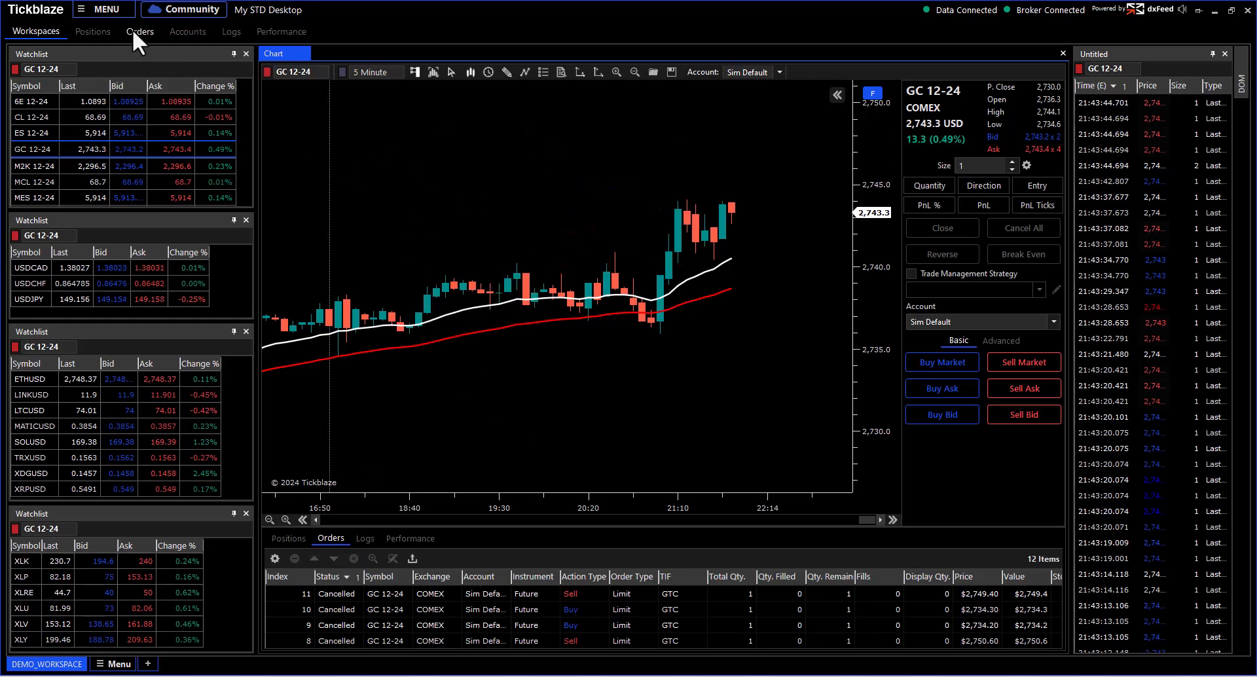
left_click(138, 33)
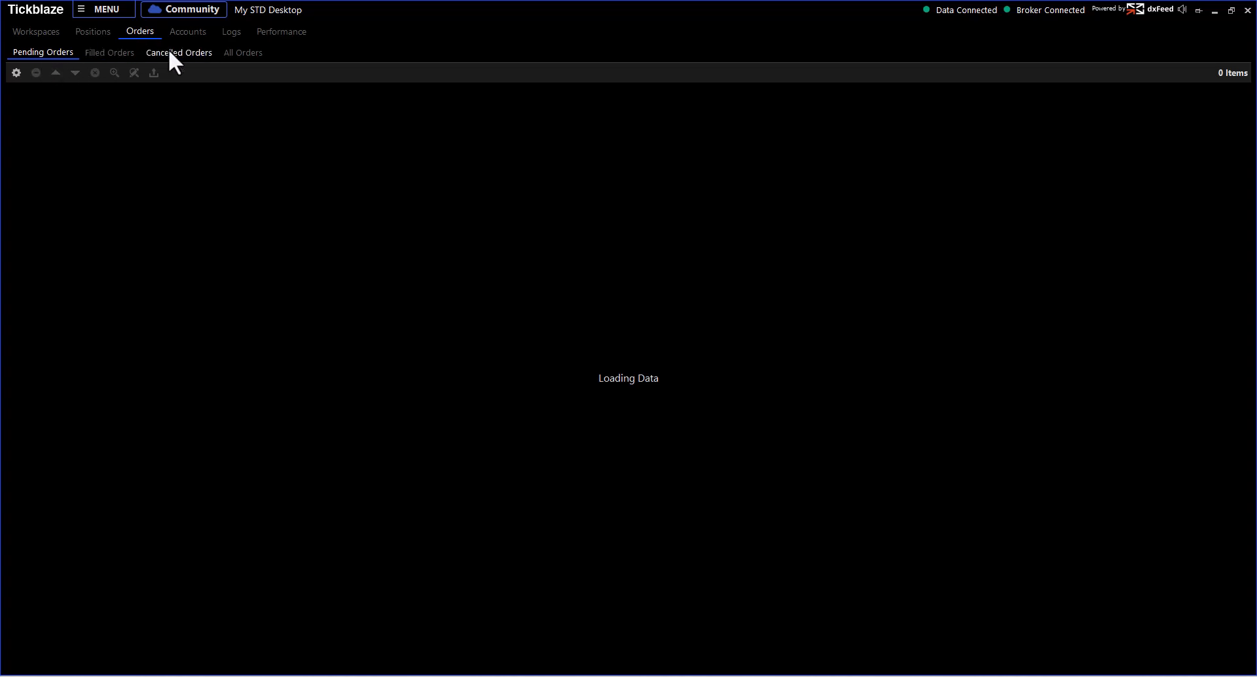
left_click(230, 53)
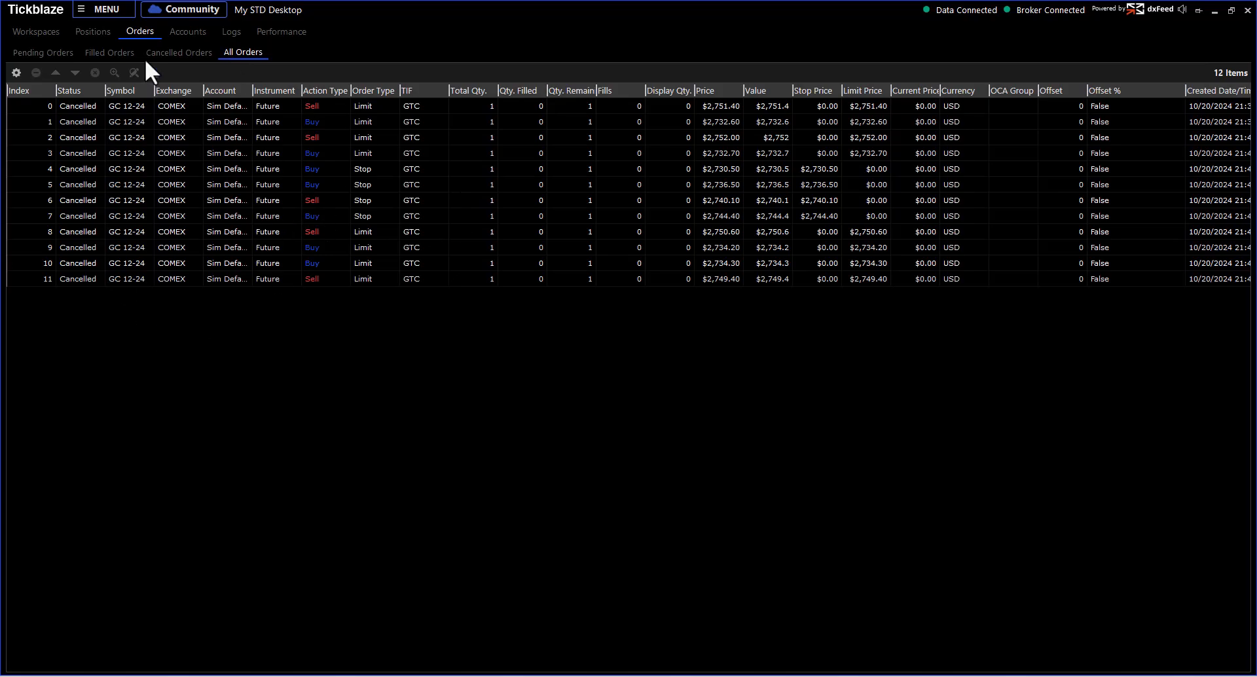
left_click(40, 33)
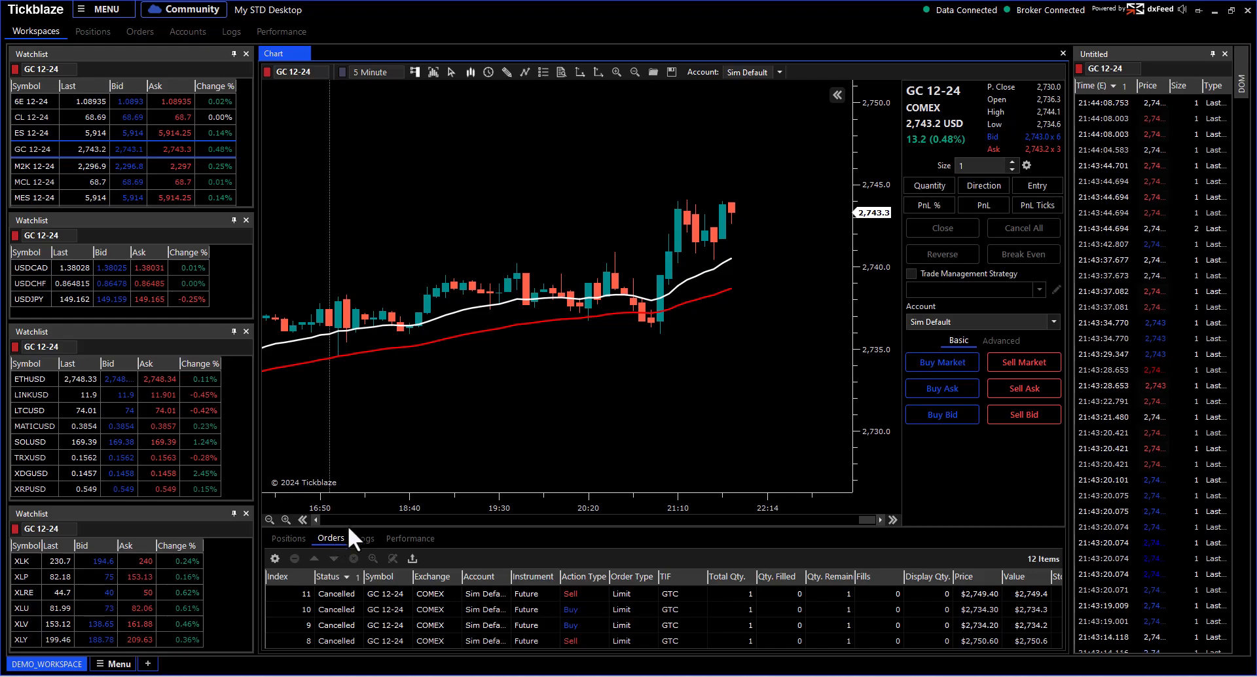
Step: Enlarge the chart and sell one GC 12-24 contract at market, filled at 2,742.7
left_click_drag(348, 527, 348, 627)
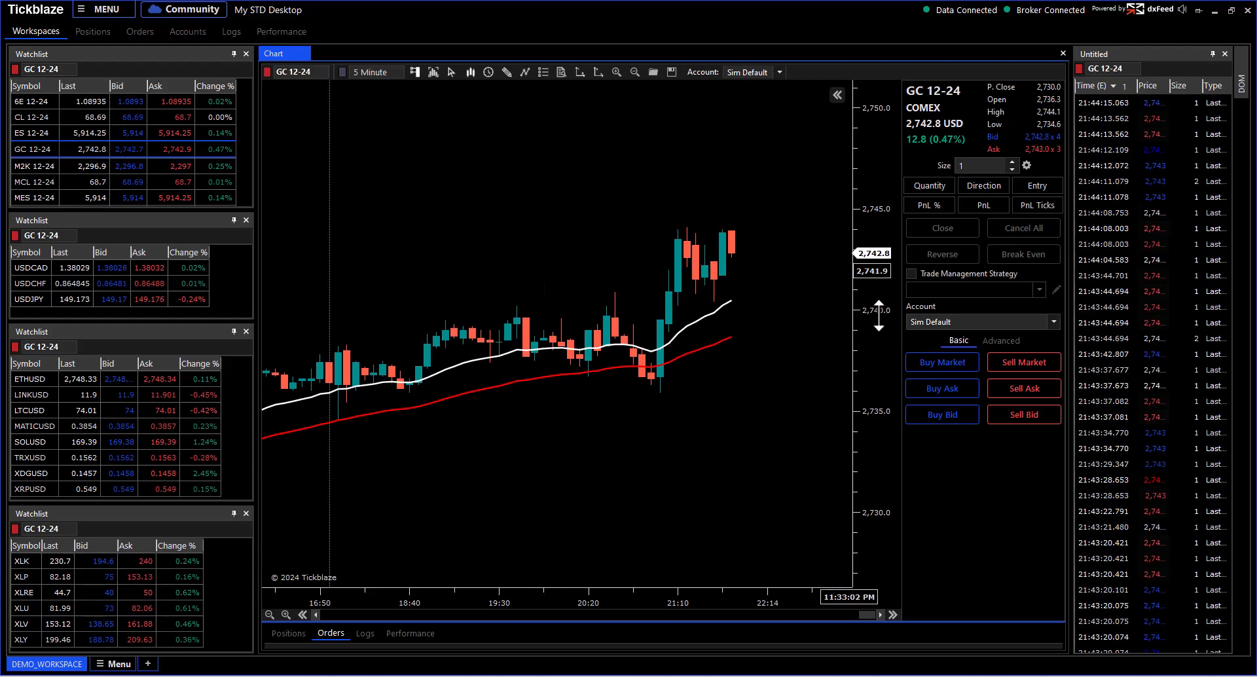
left_click_drag(879, 315, 879, 347)
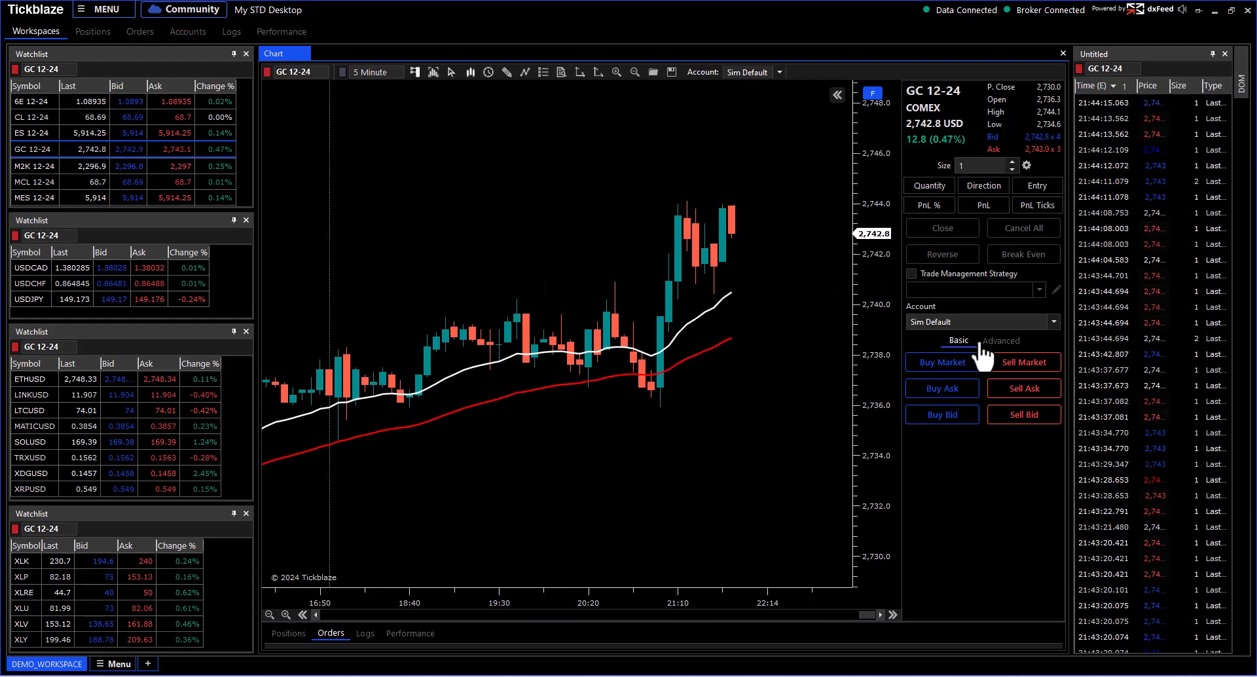
left_click(1021, 365)
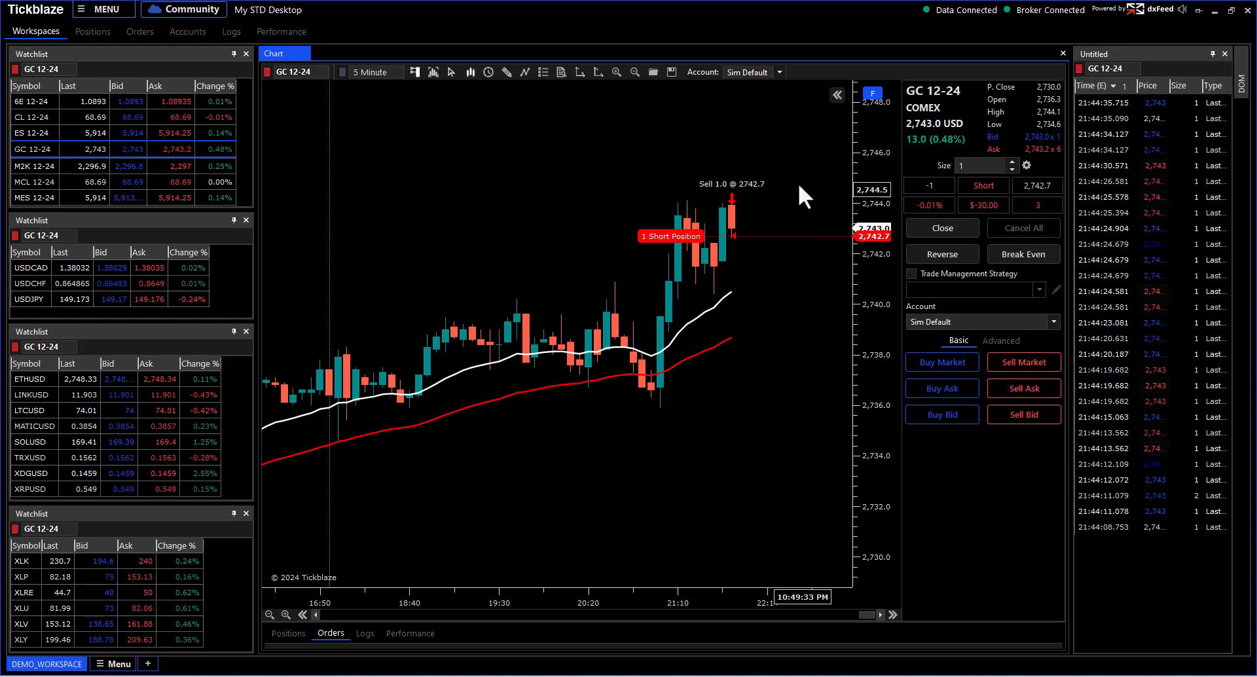
left_click_drag(809, 195, 816, 241)
left_click_drag(887, 349, 888, 258)
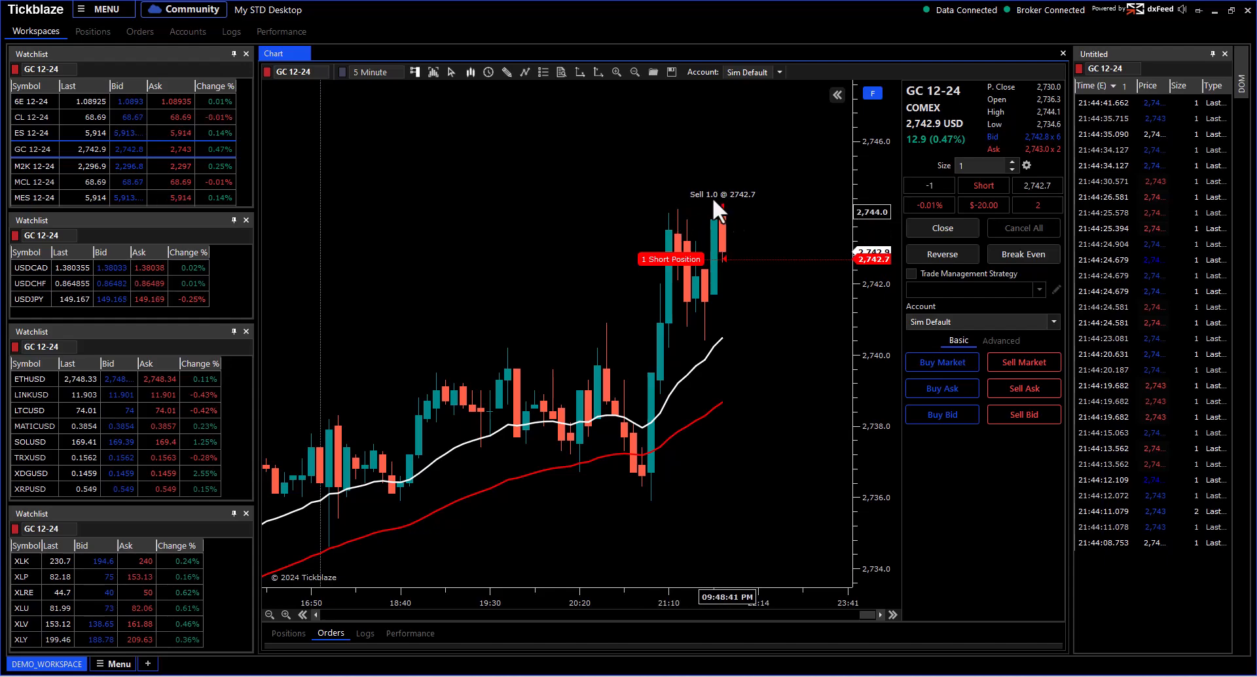
Step: Place a one-lot Buy Stop above price and set it to 2,744.7
right_click(707, 146)
mouse_move(762, 154)
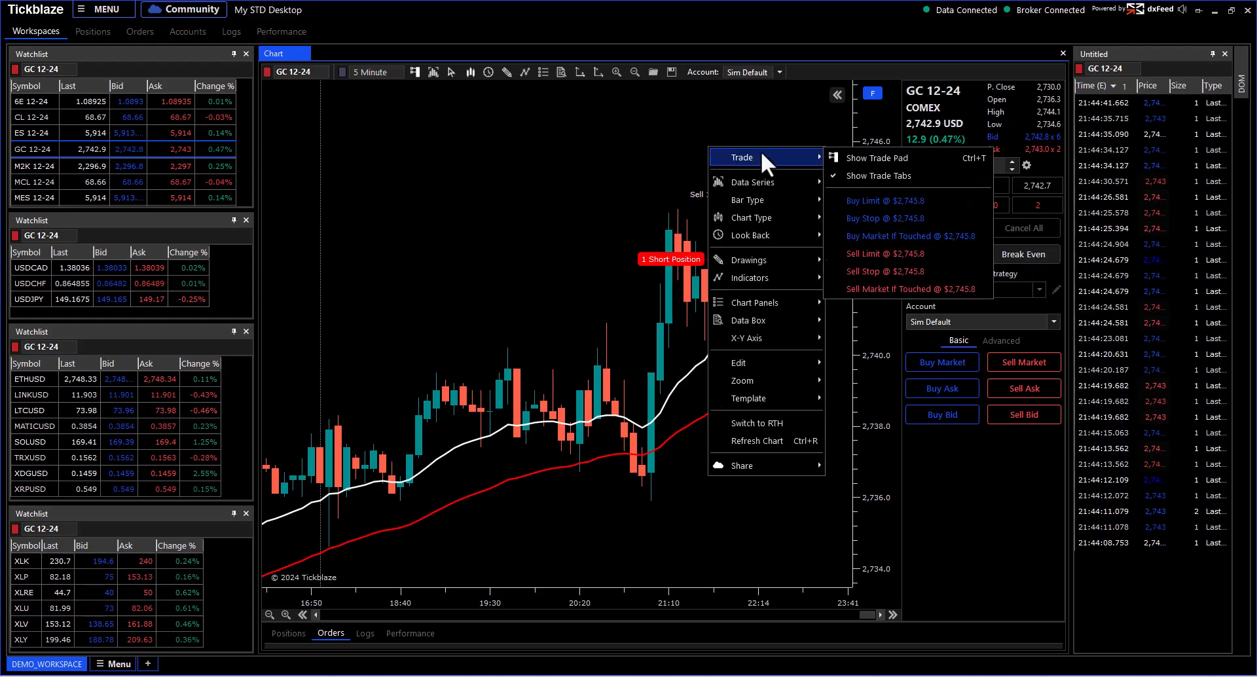
left_click(861, 222)
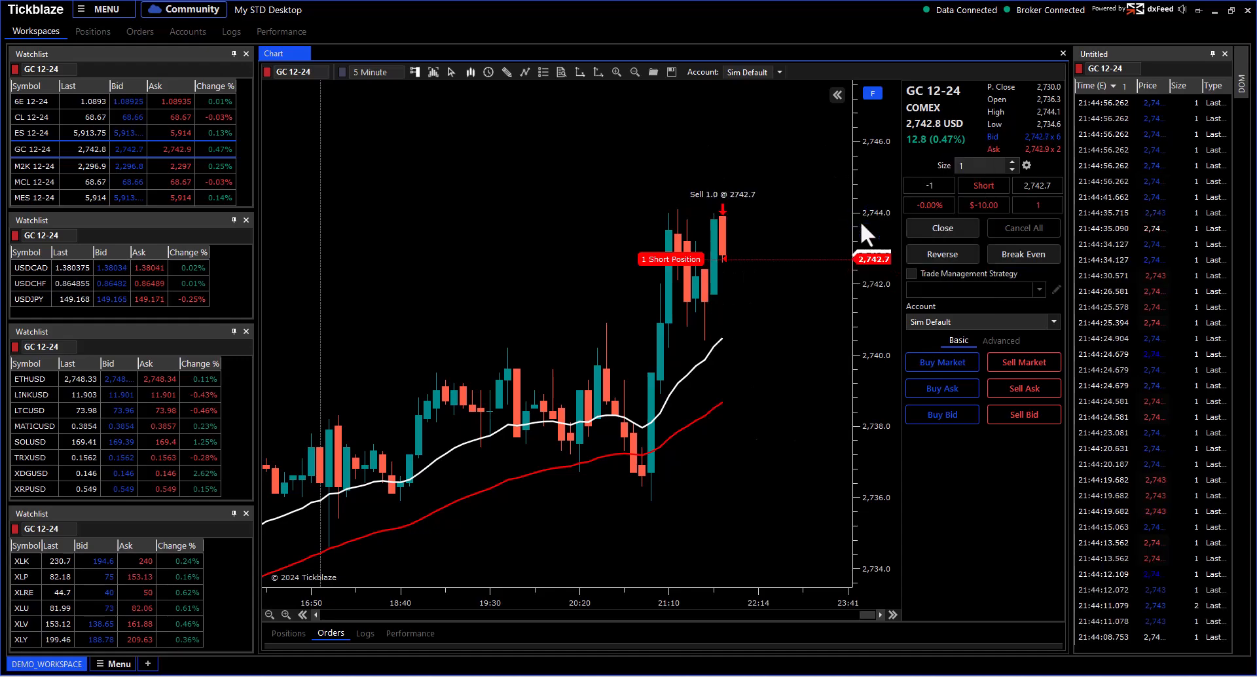
left_click_drag(674, 150, 673, 193)
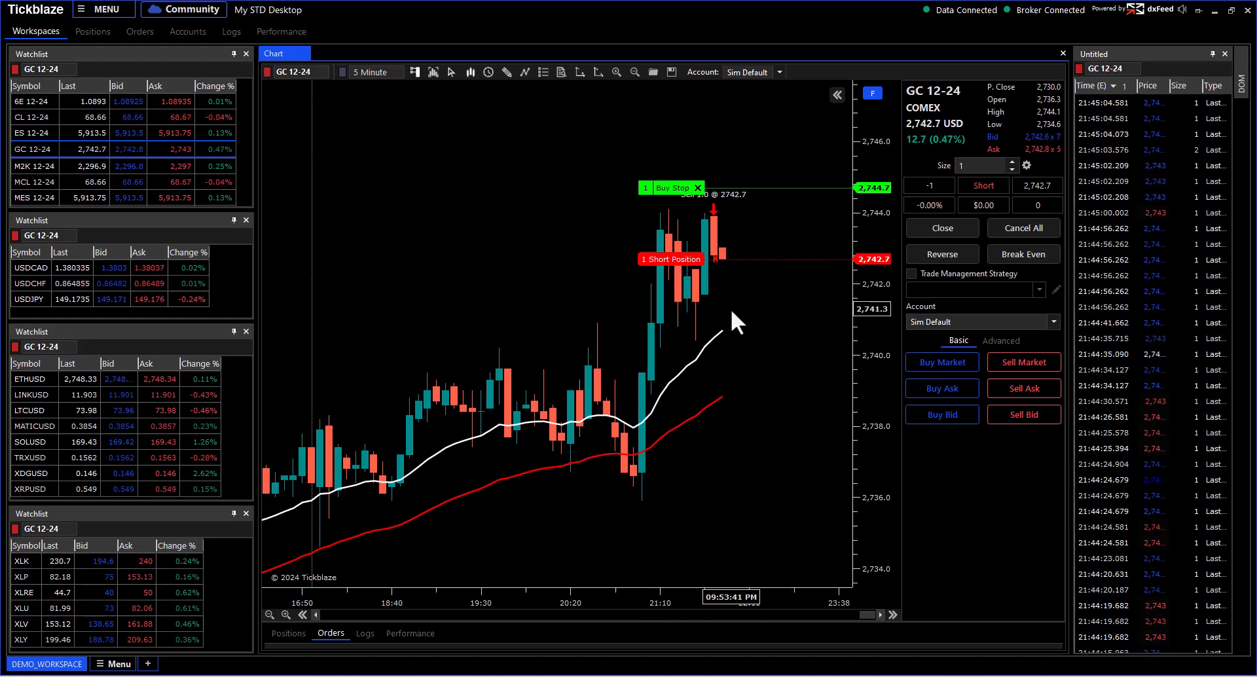
Step: Place a one-lot Buy Limit at 2,740.8 below the short
right_click(724, 324)
mouse_move(756, 332)
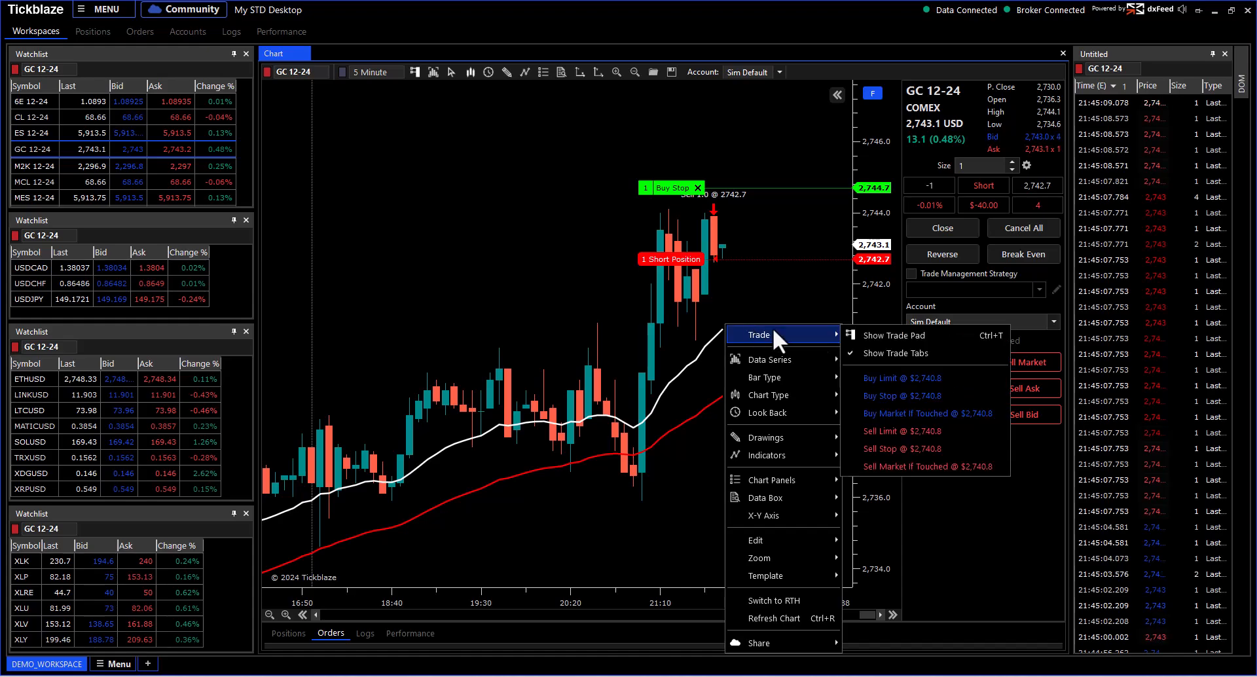
left_click(887, 372)
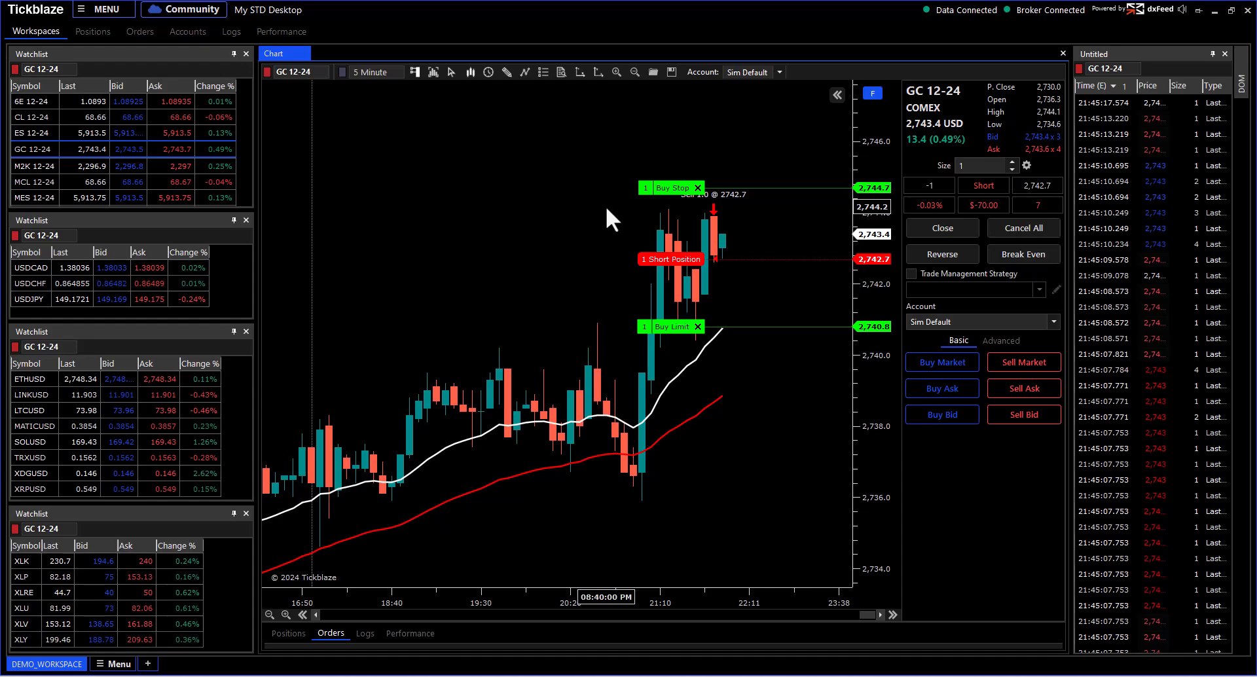
Step: Lower the Buy Limit to 2,740.2 and return the Buy Stop to 2,744.7
left_click_drag(868, 230, 864, 198)
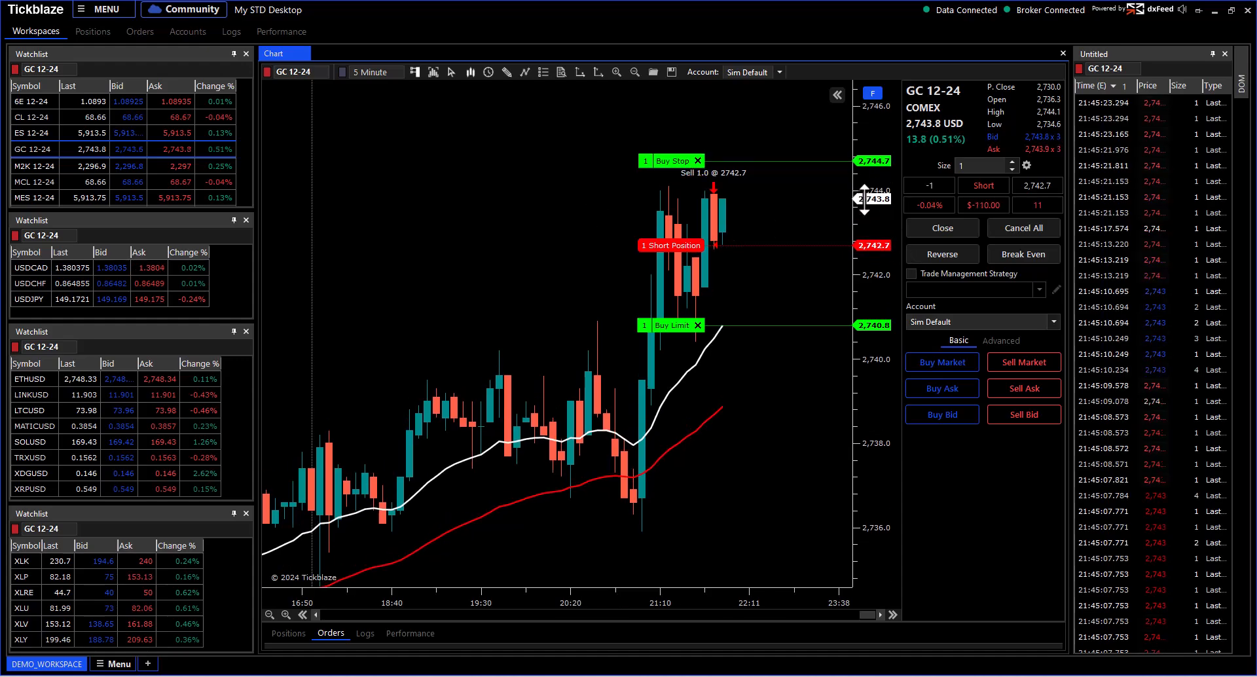
left_click_drag(865, 181, 869, 157)
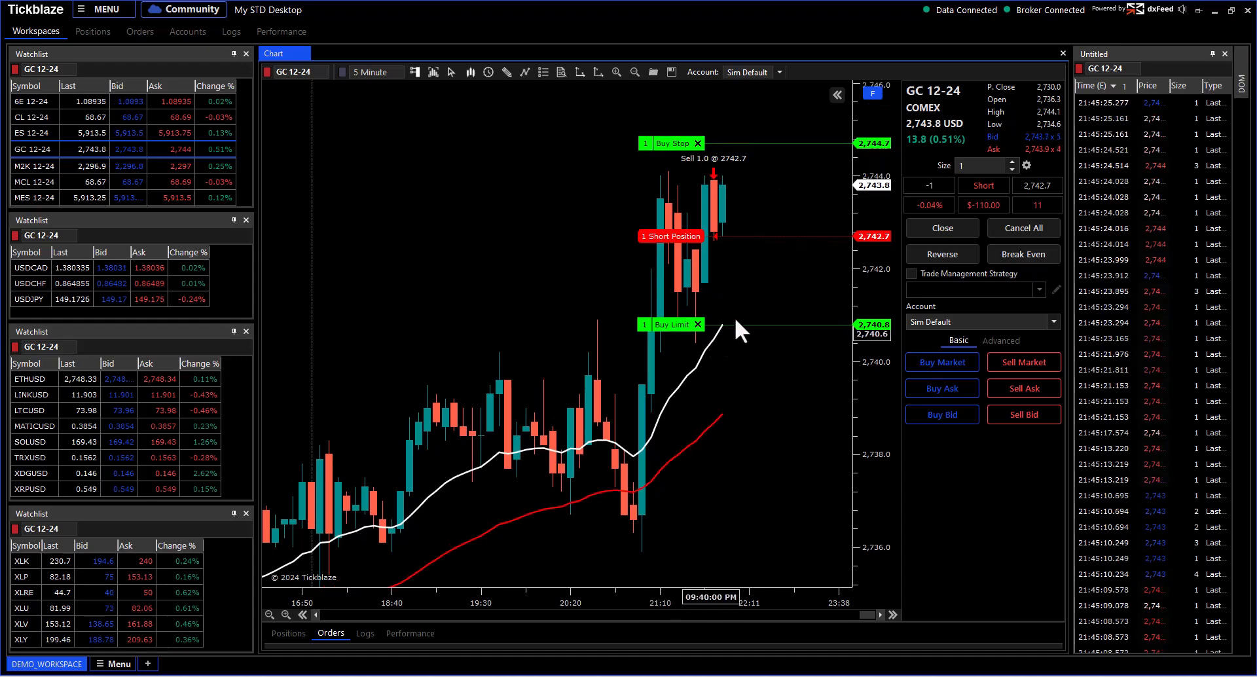
left_click_drag(877, 185, 876, 216)
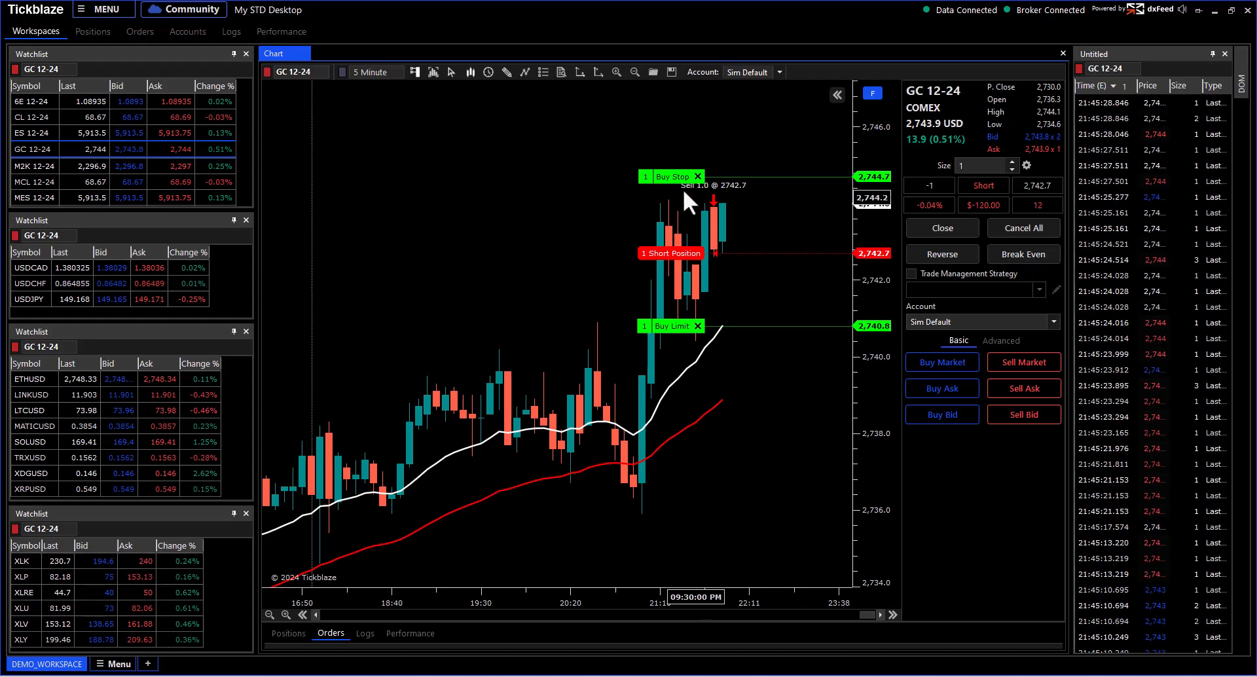
mouse_move(677, 176)
left_mouse_down()
mouse_move(679, 127)
mouse_move(680, 188)
left_mouse_up()
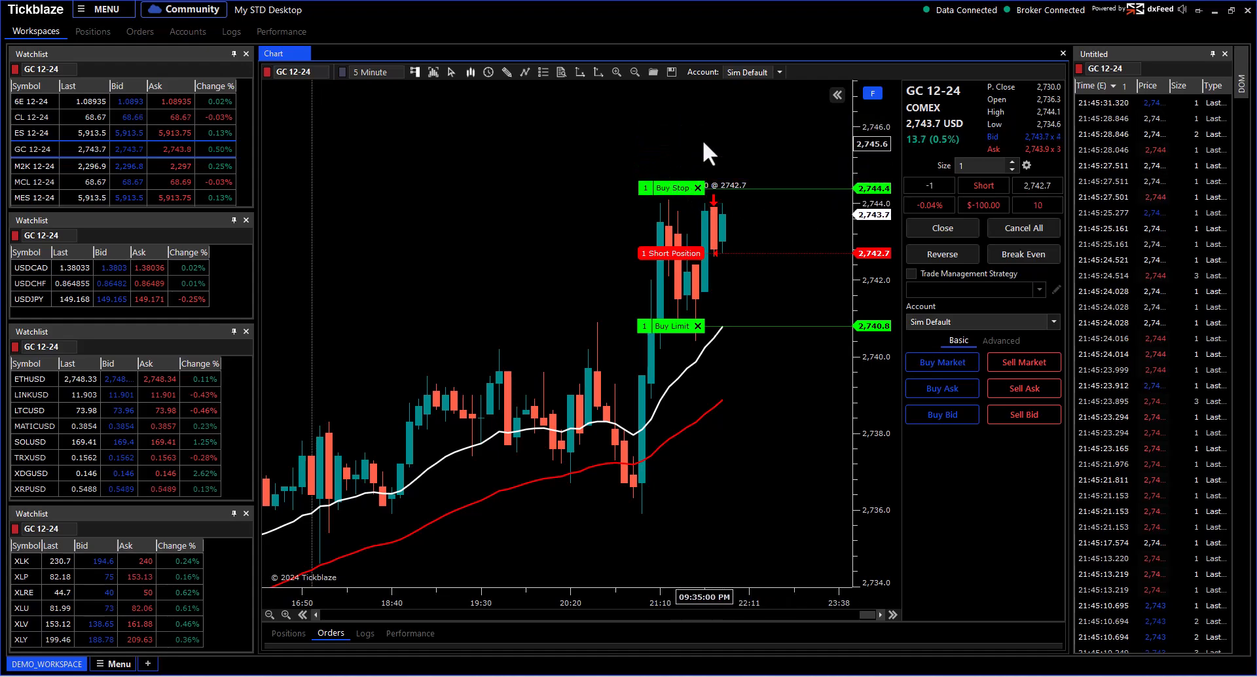
mouse_move(656, 325)
left_mouse_down()
mouse_move(660, 380)
mouse_move(658, 348)
left_mouse_up()
left_click_drag(868, 180, 869, 210)
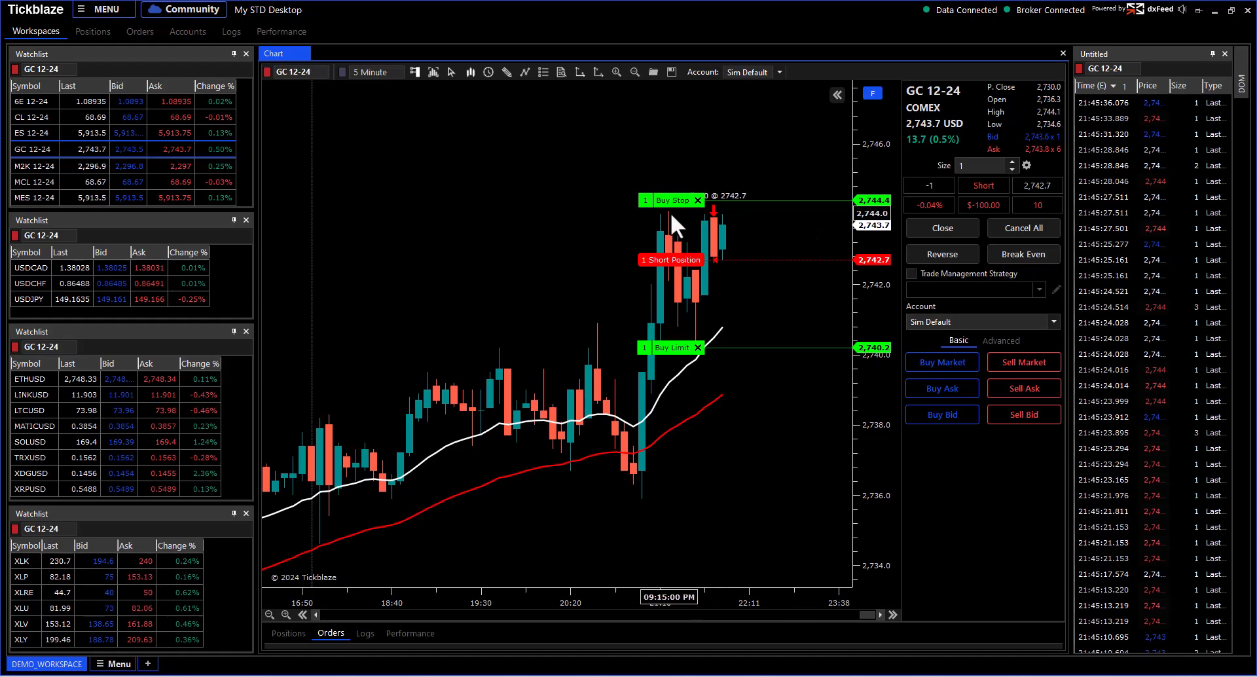
mouse_move(675, 199)
left_mouse_down()
mouse_move(670, 154)
mouse_move(671, 189)
left_mouse_up()
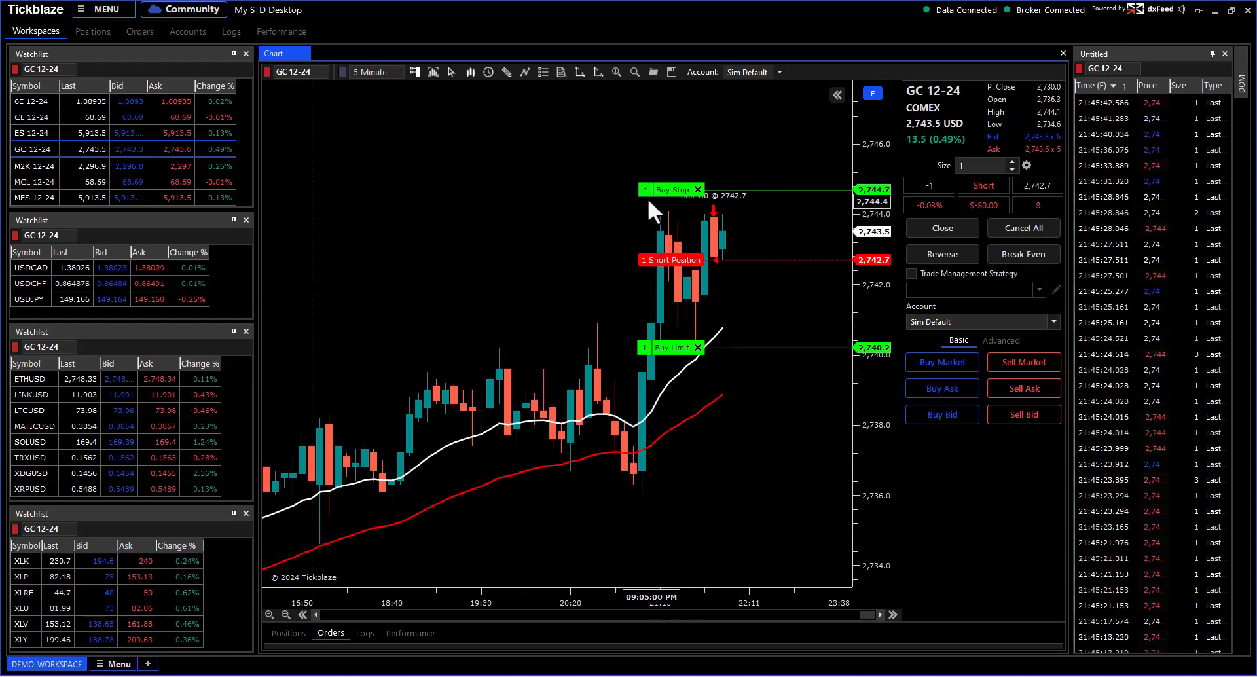
left_click(646, 190)
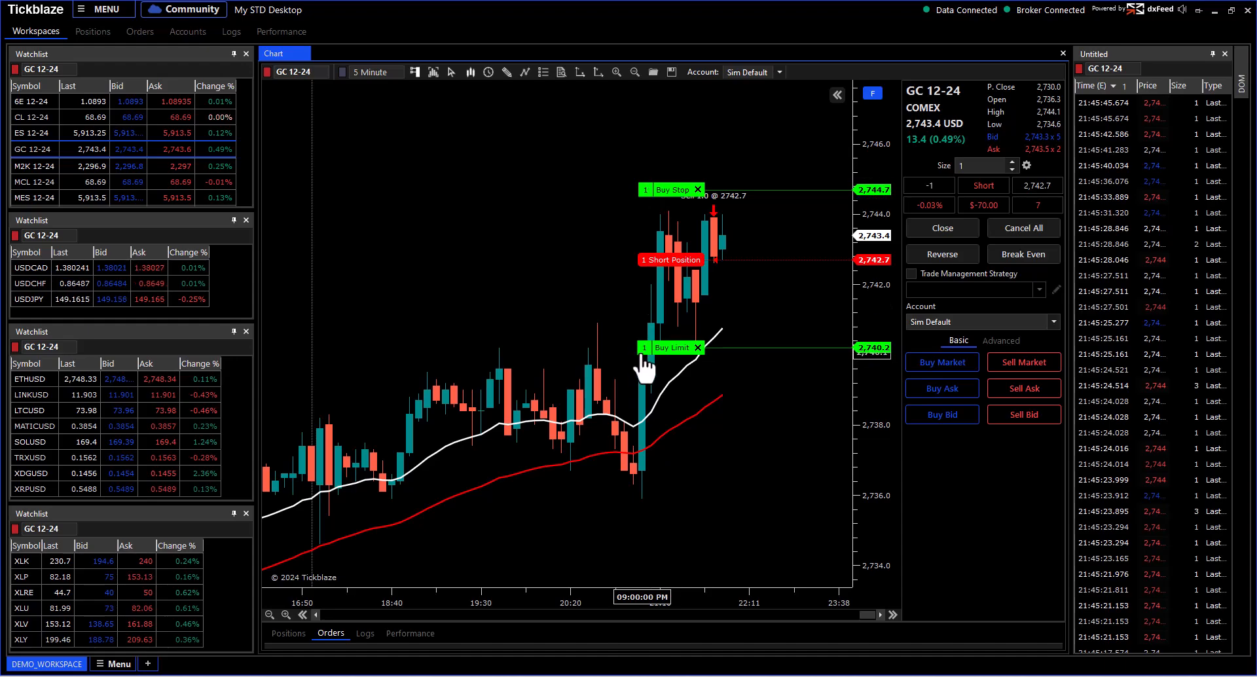
scroll(751, 389, "down", 5)
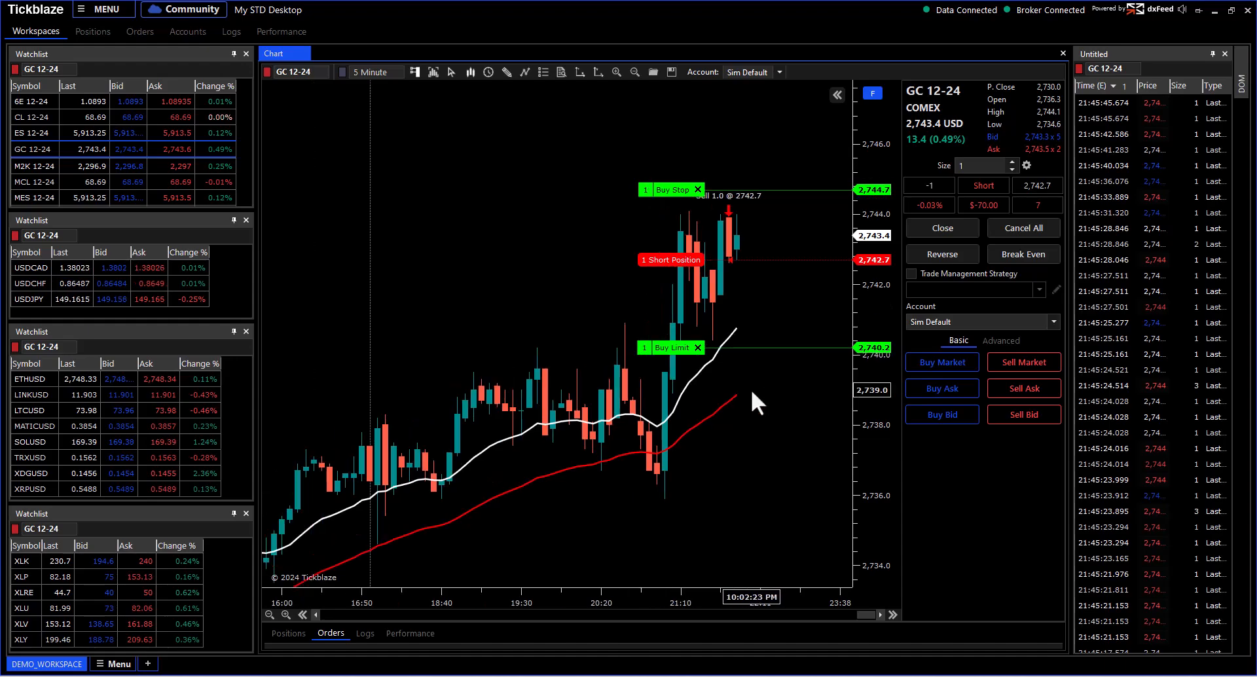
left_click_drag(791, 421, 598, 346)
left_click(644, 191)
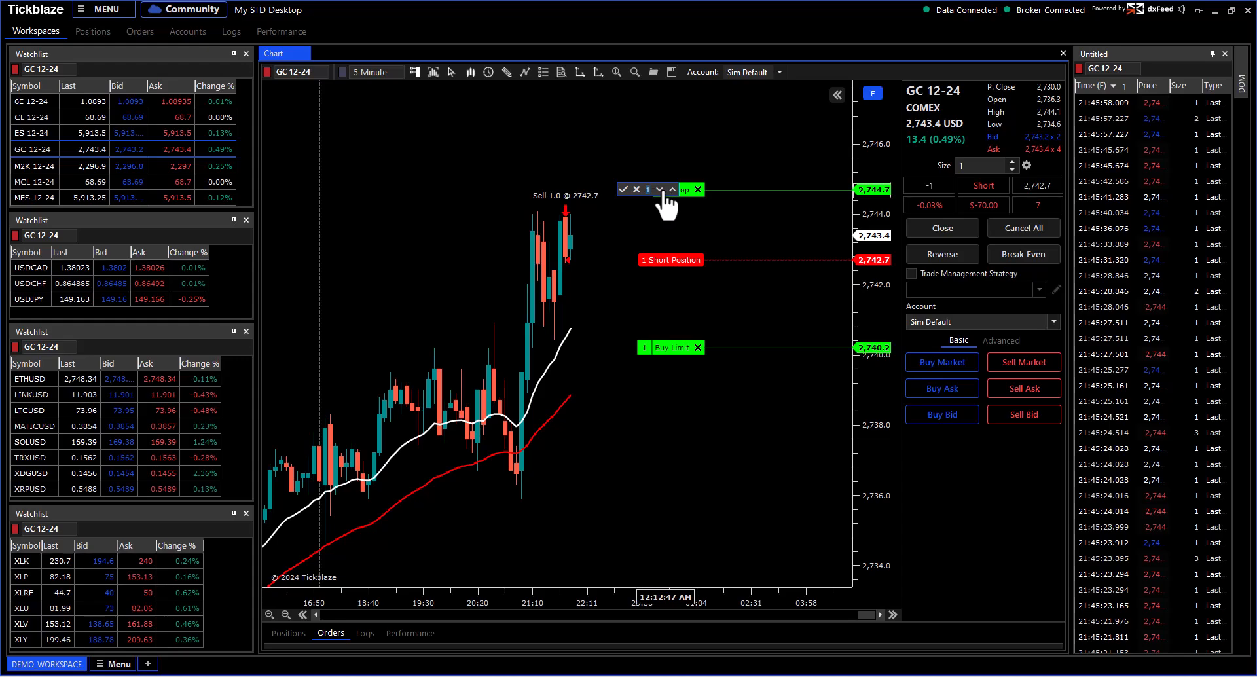
left_click(623, 189)
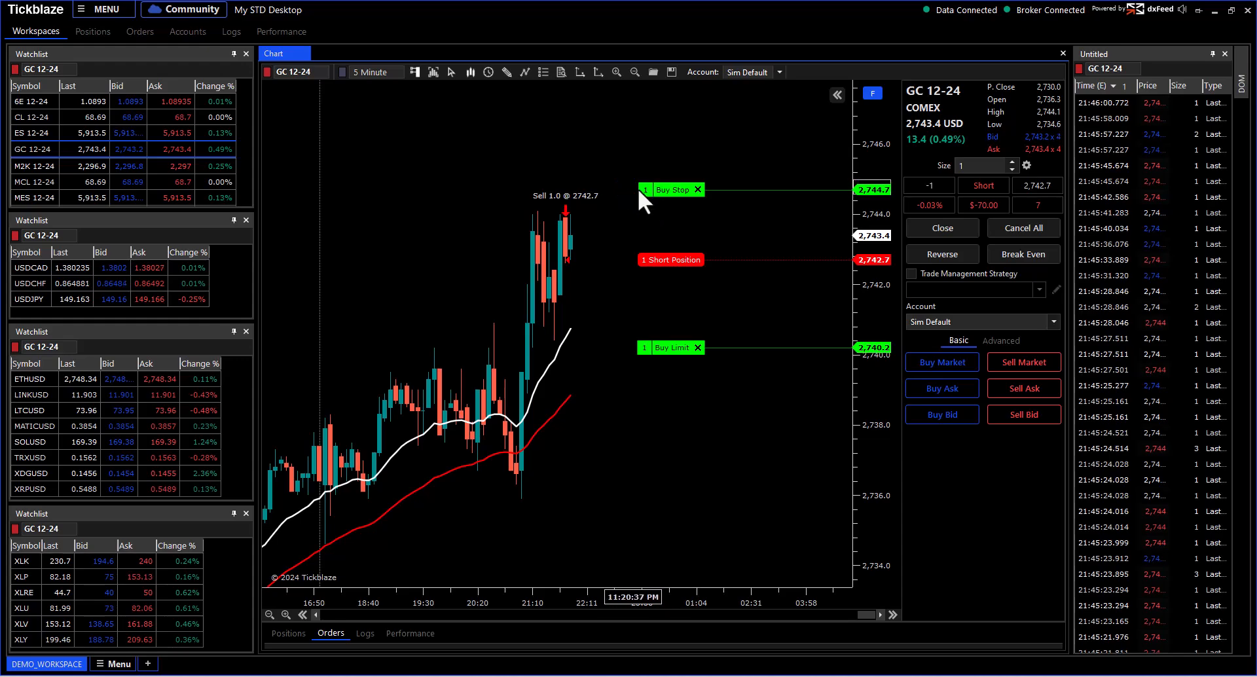
left_click(646, 192)
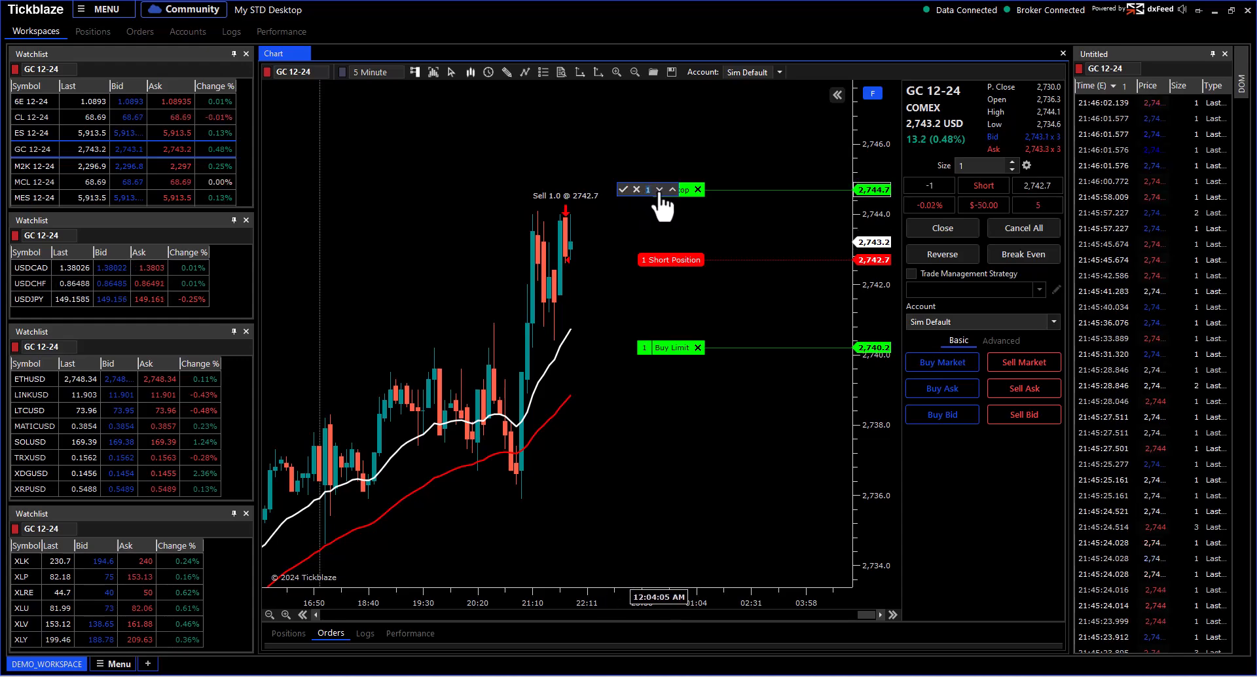
left_click(673, 190)
left_click(672, 190)
left_click(623, 190)
left_click(647, 193)
left_click(660, 190)
left_click(659, 191)
left_click(623, 190)
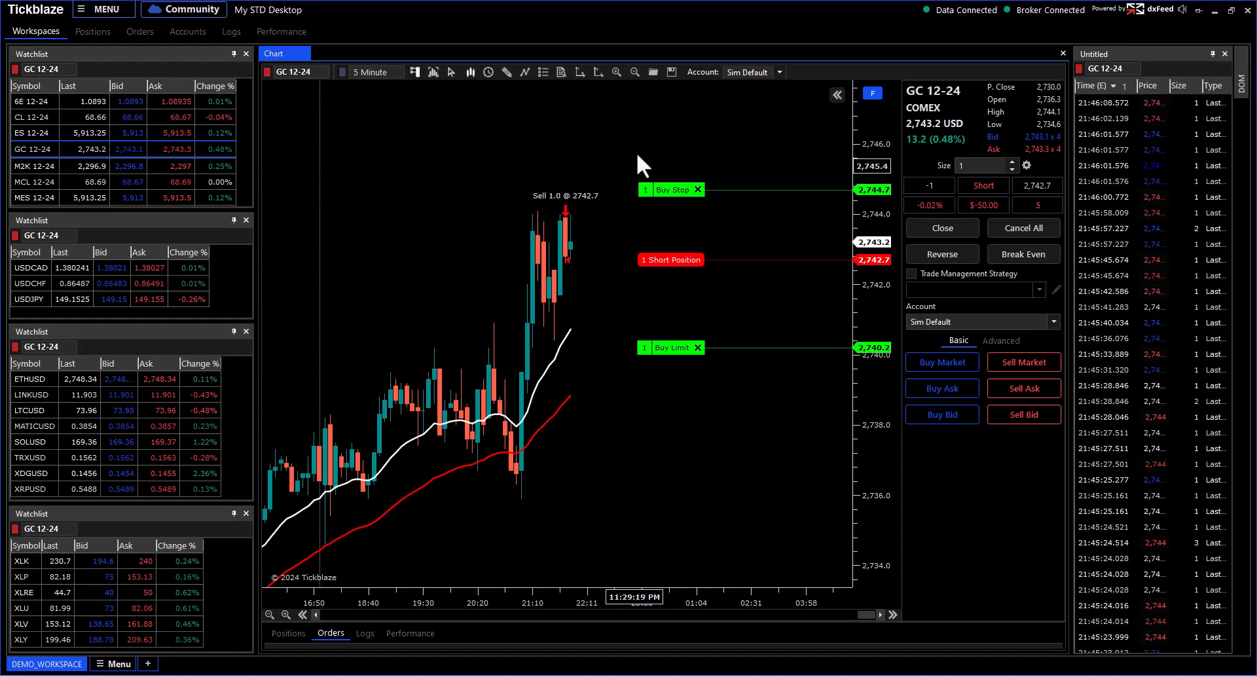
left_click(832, 96)
Step: Pan the candles and rescale the price axis so the latest bars and 2,744.7/2,740.2 orders fit
left_click_drag(788, 146, 497, 115)
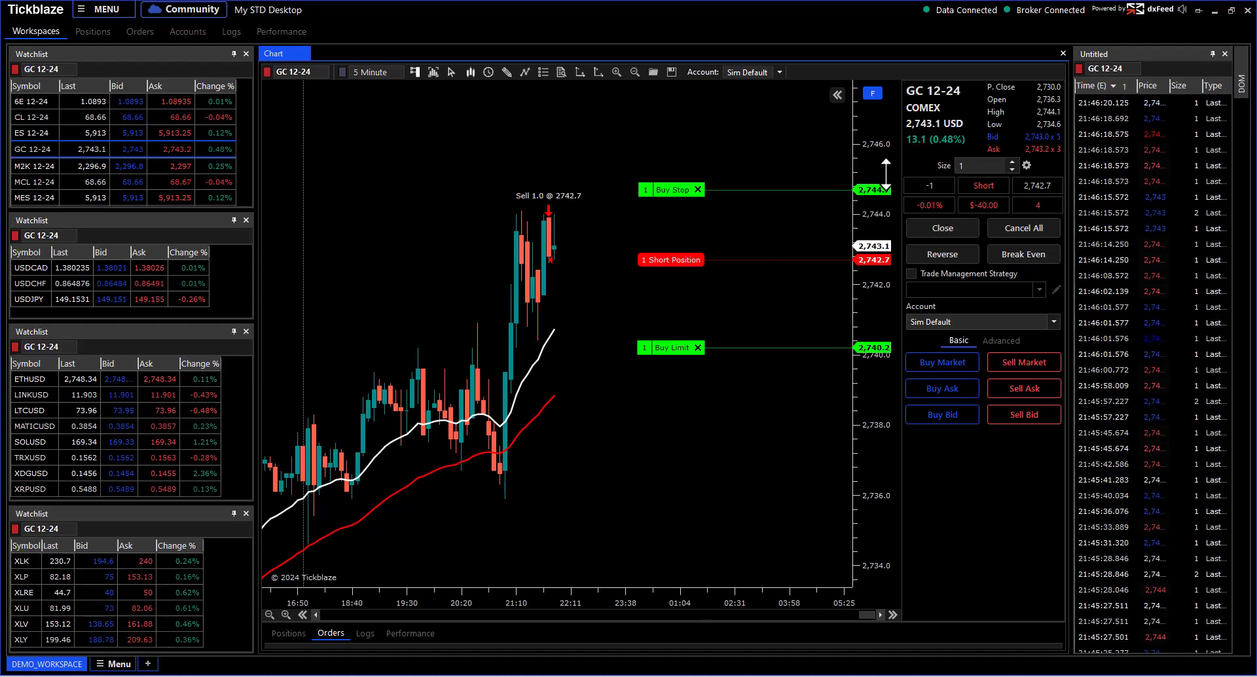
left_click_drag(873, 185, 871, 232)
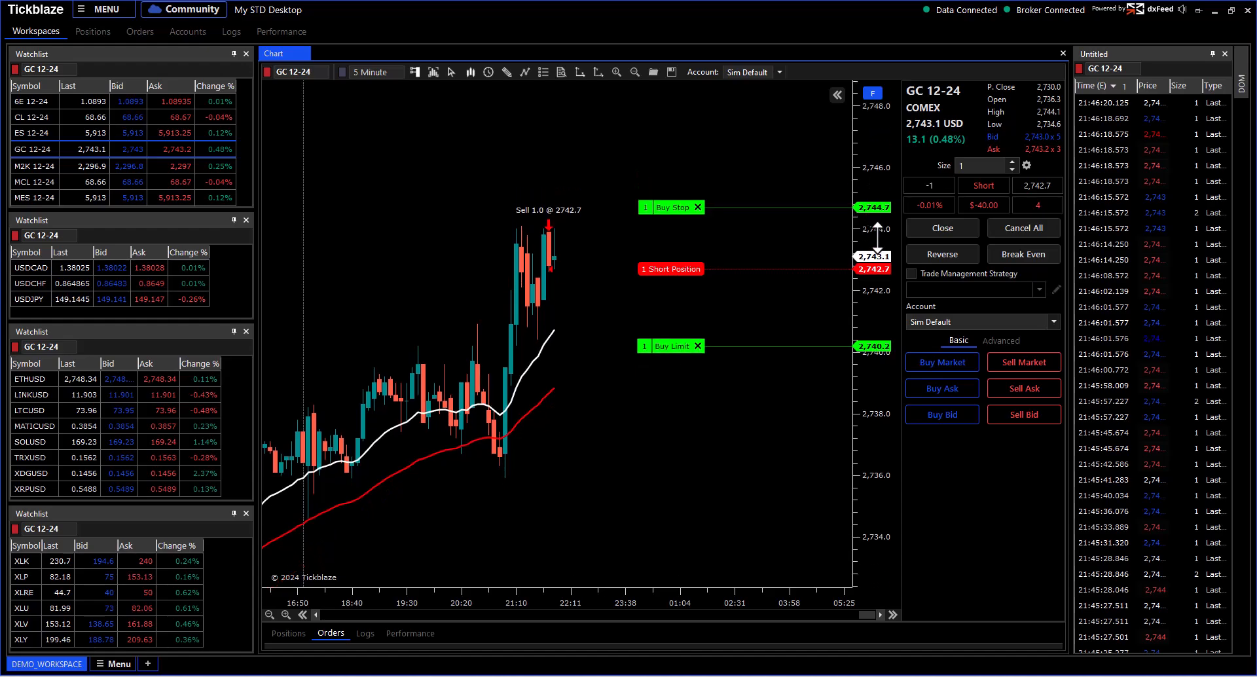
left_click_drag(870, 140, 878, 245)
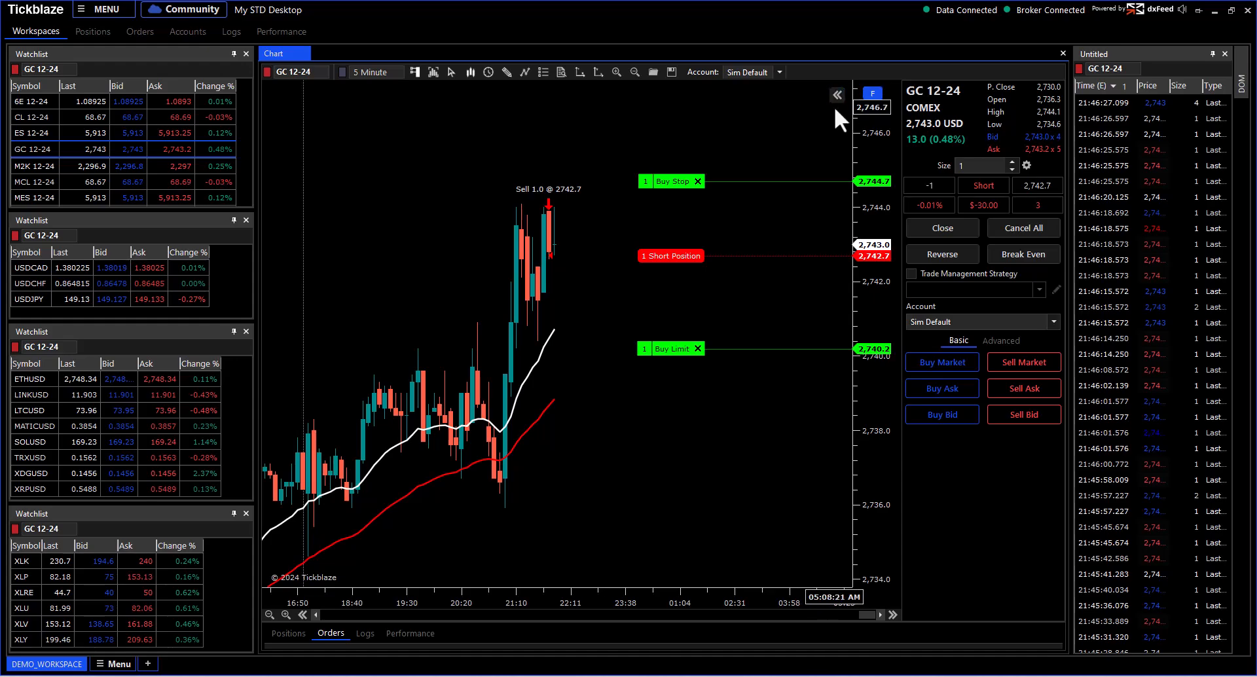
mouse_move(863, 180)
left_mouse_down()
mouse_move(846, 292)
mouse_move(857, 193)
left_mouse_up()
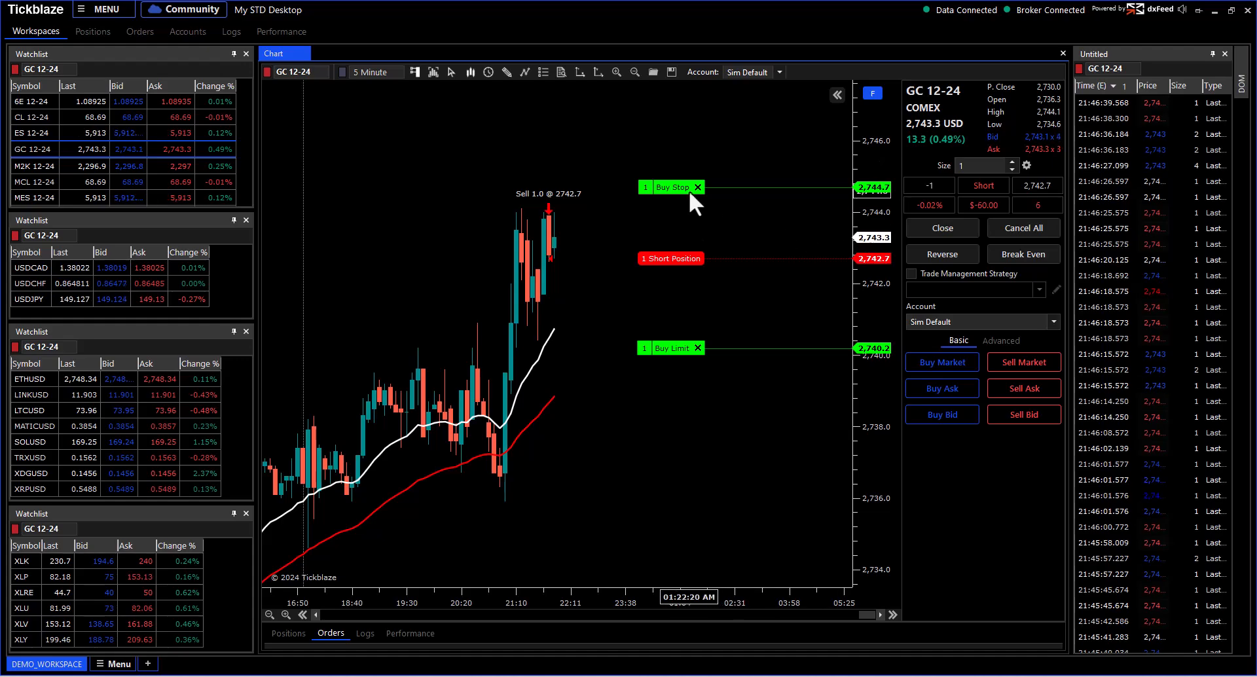
left_click_drag(497, 135, 725, 158)
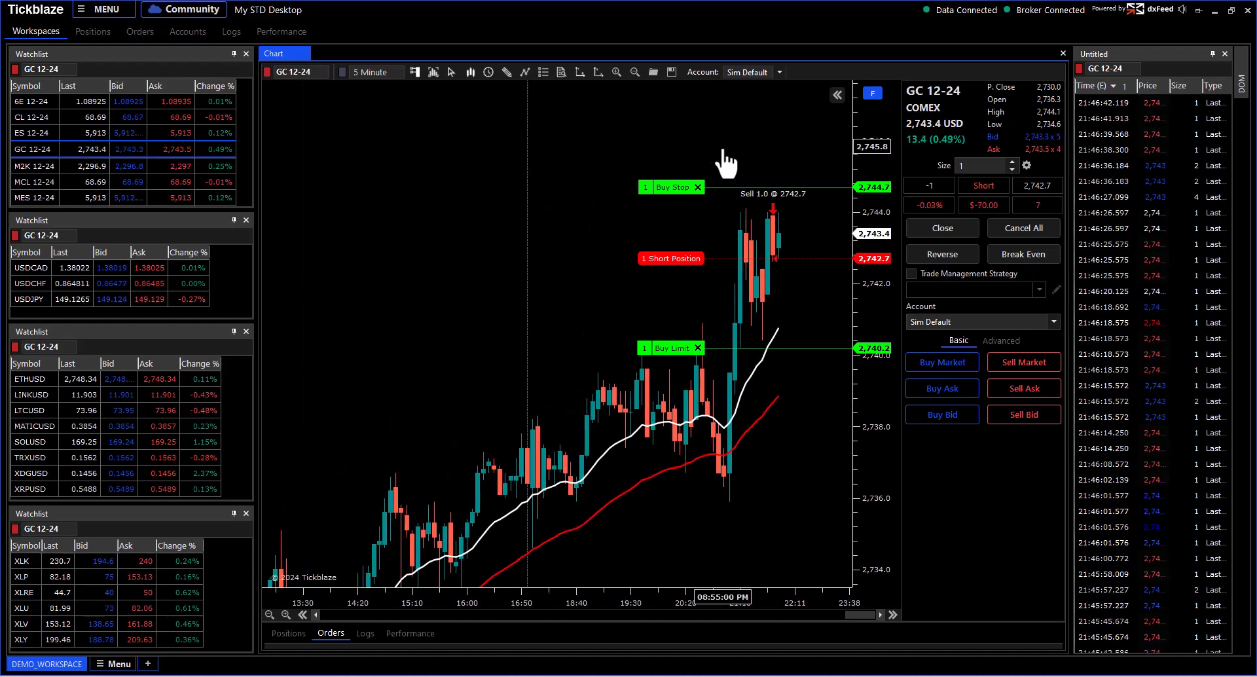
scroll(742, 145, "up", 1)
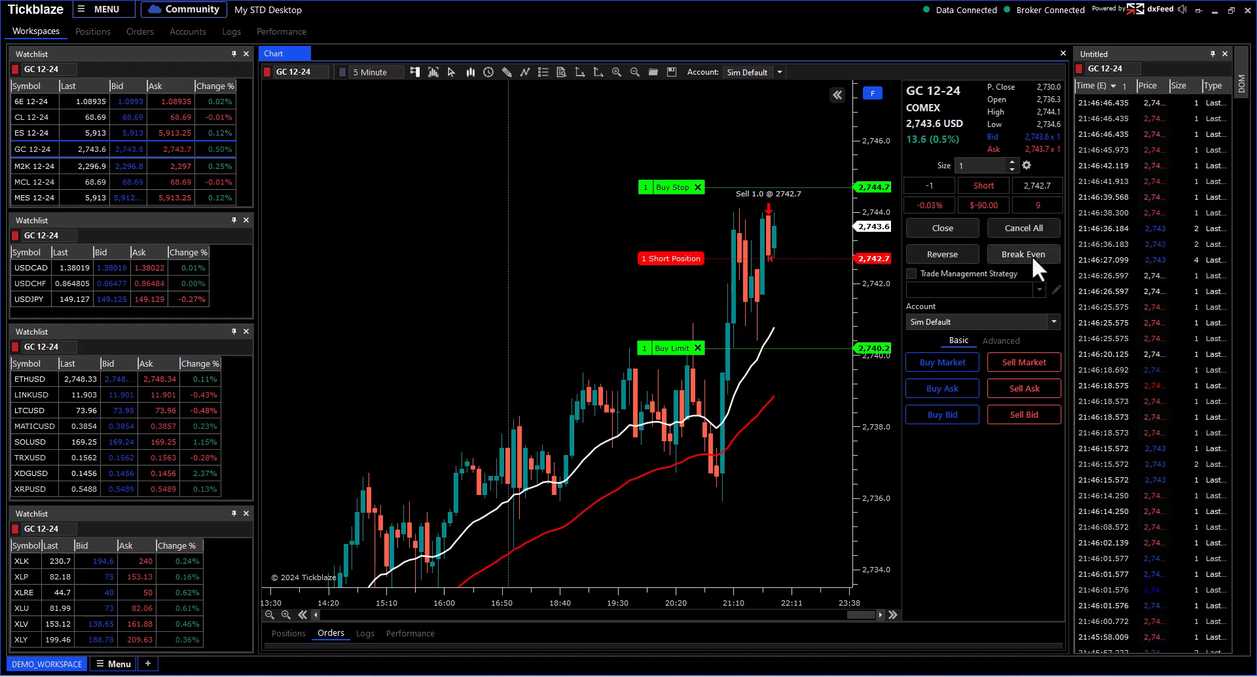
Step: Cover the short at market at 2,743.6 and cancel the remaining Buy Stop and Buy Limit
left_click(947, 229)
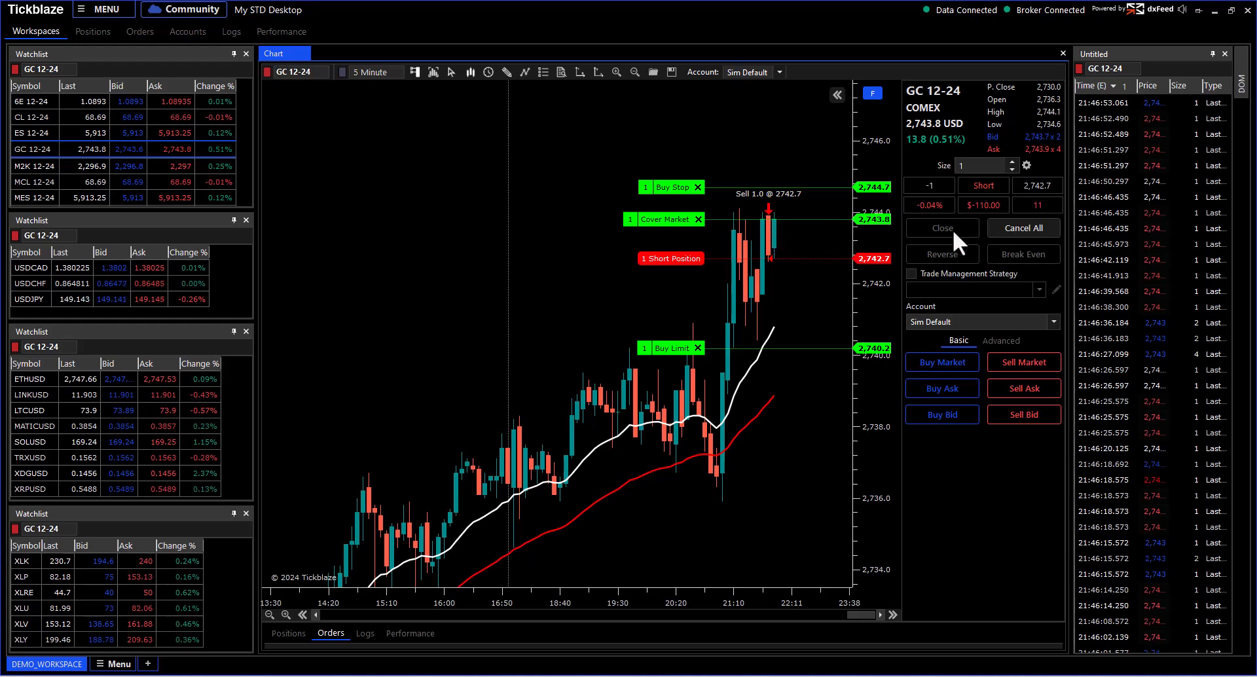
left_click_drag(877, 253, 872, 214)
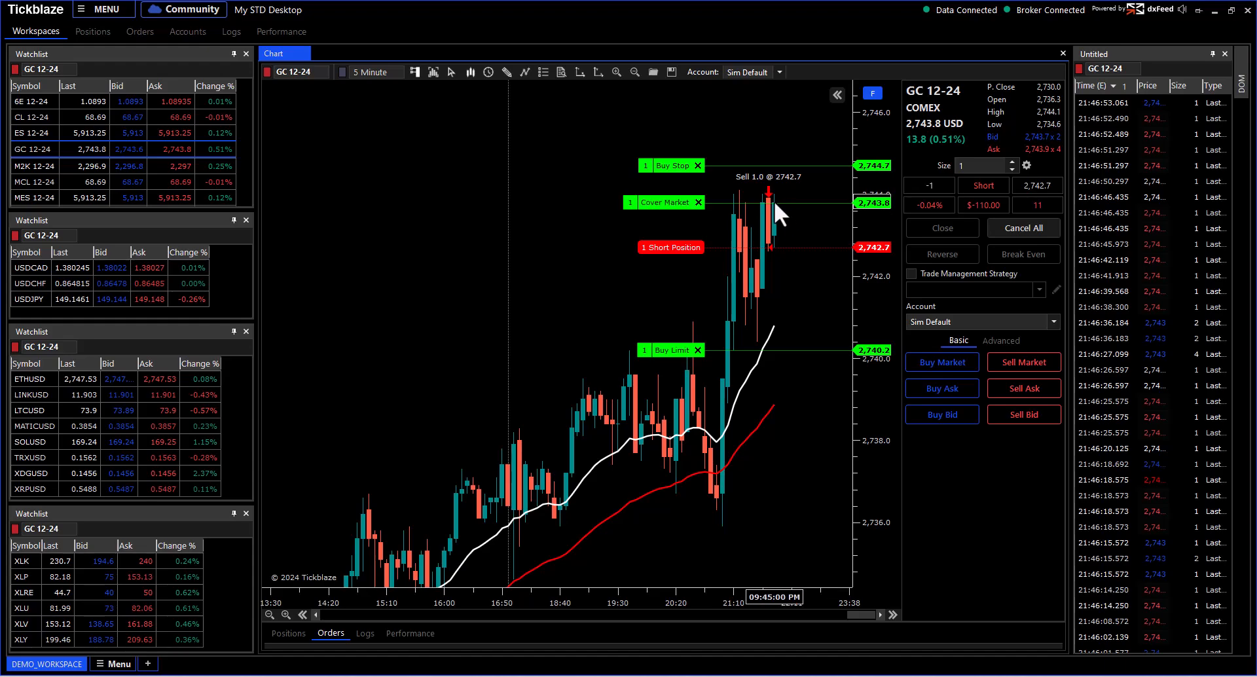
left_click(1026, 226)
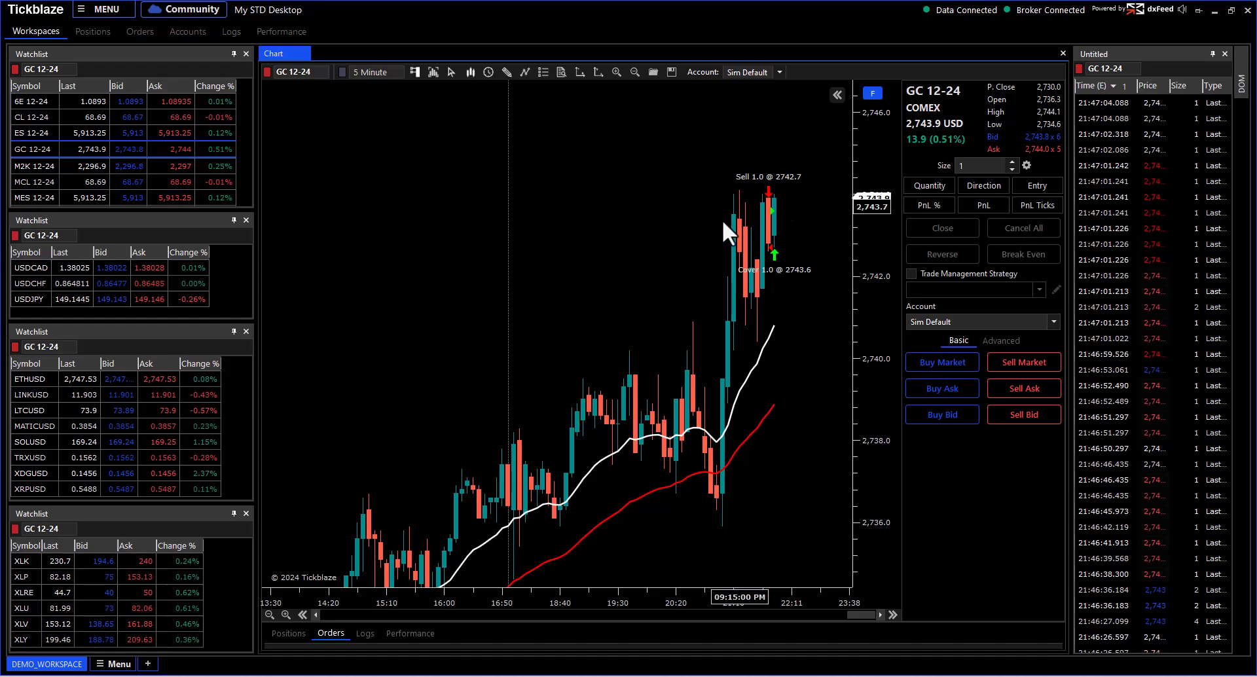
scroll(712, 224, "up", 5)
left_click_drag(714, 233, 669, 234)
mouse_move(590, 211)
left_click_drag(657, 201, 758, 303)
scroll(758, 305, "up", 2)
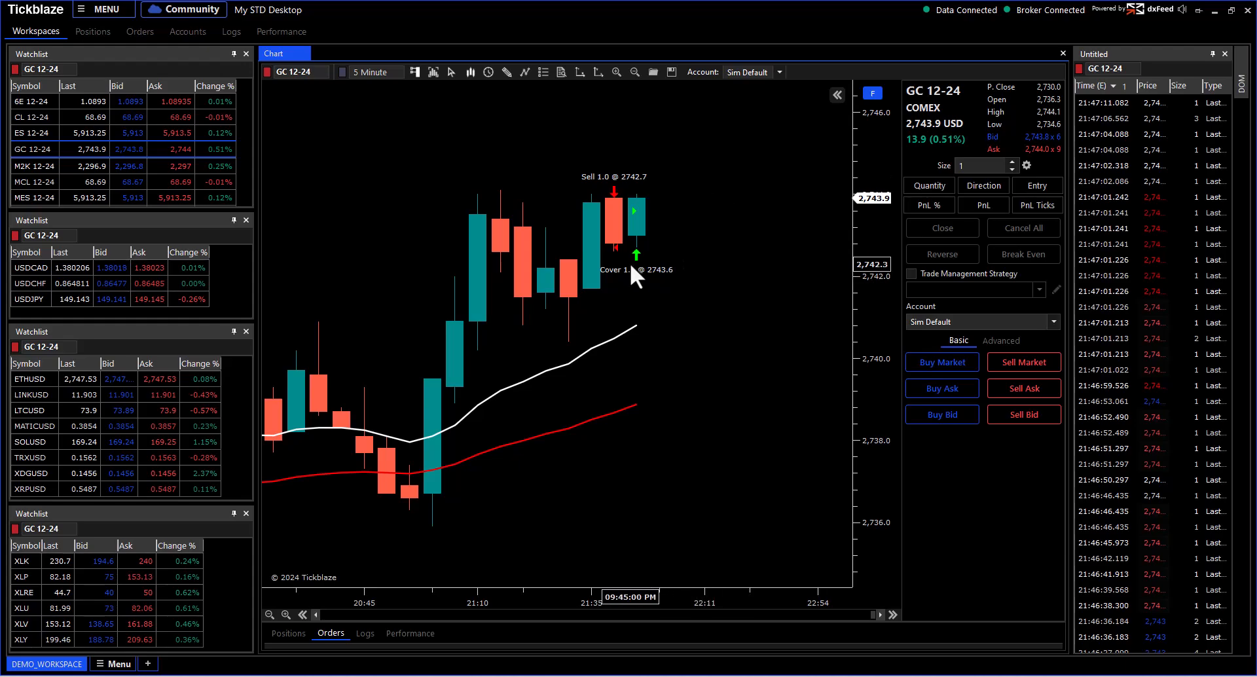
mouse_move(635, 253)
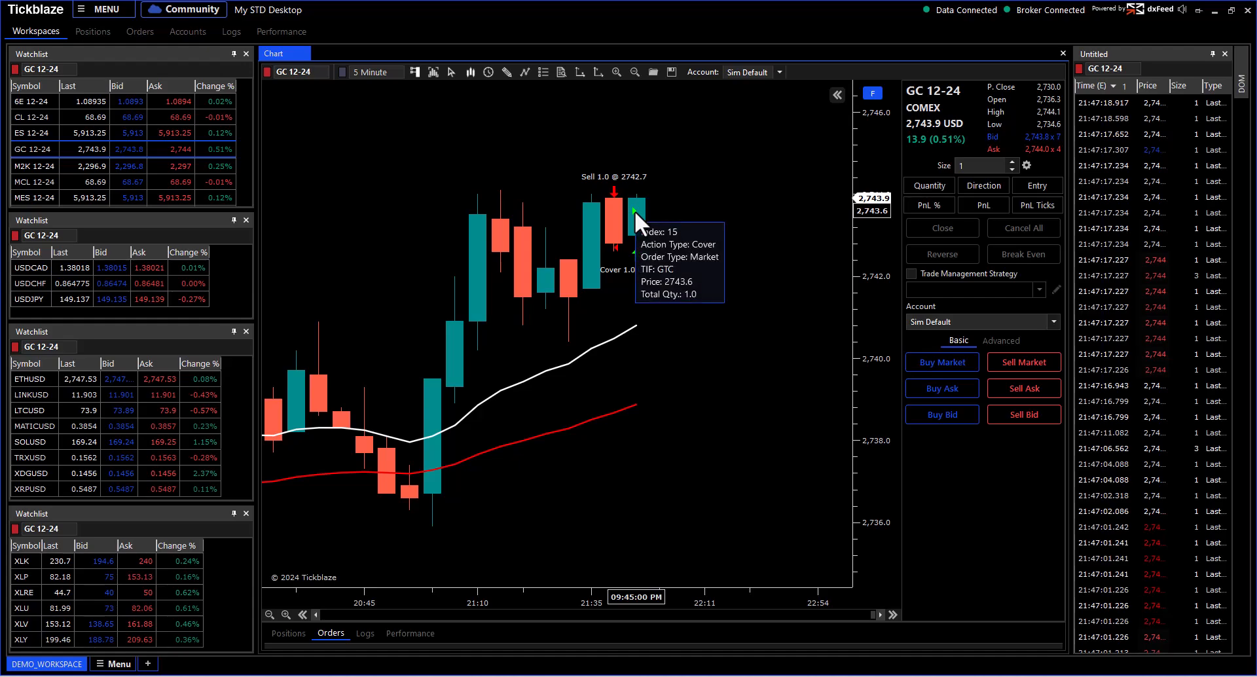
mouse_move(633, 210)
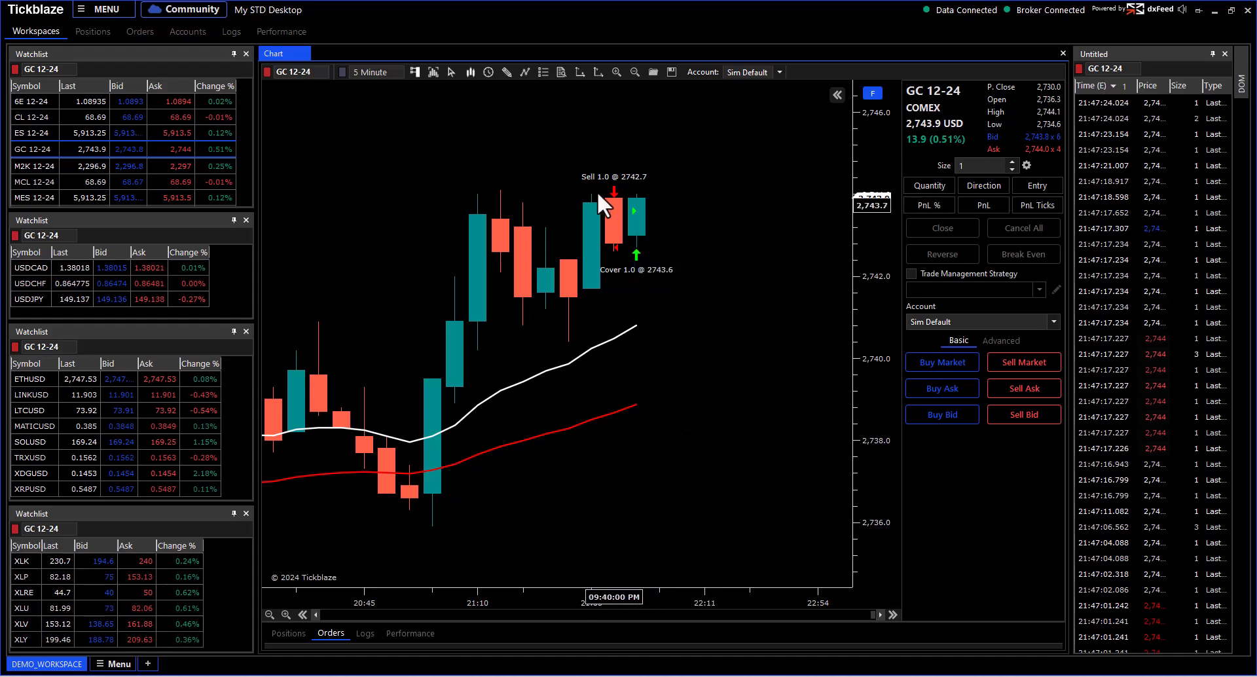
right_click(350, 116)
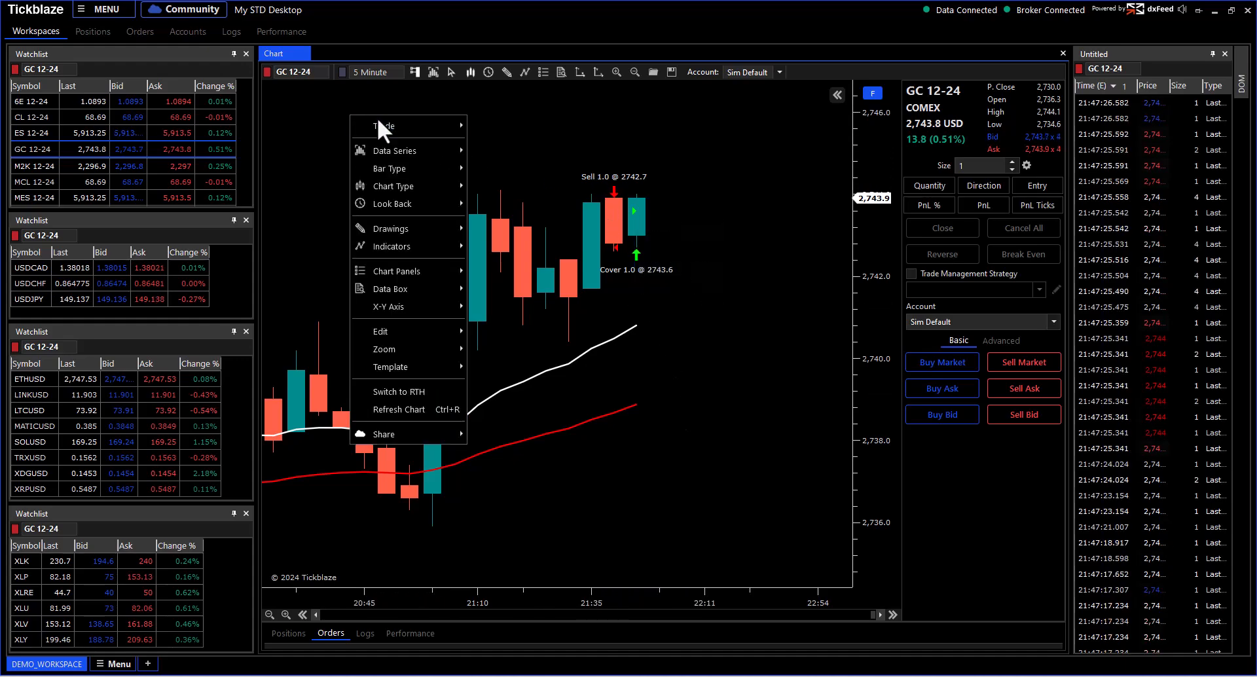
mouse_move(427, 149)
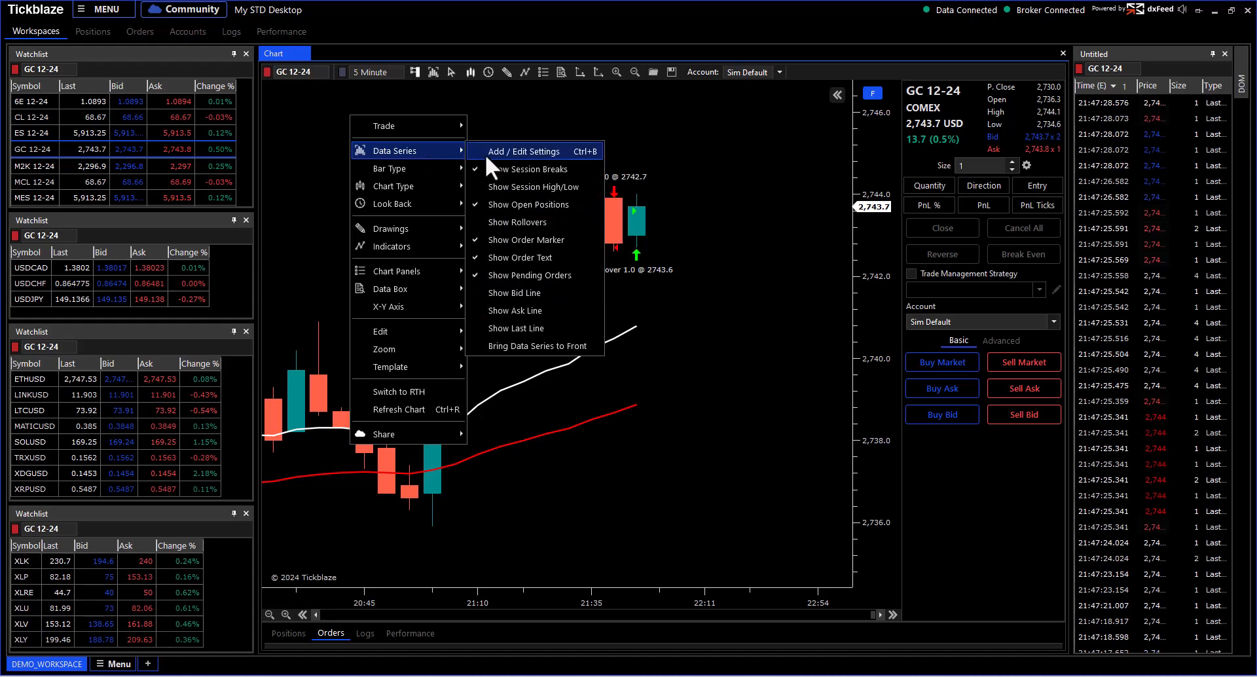
left_click(496, 256)
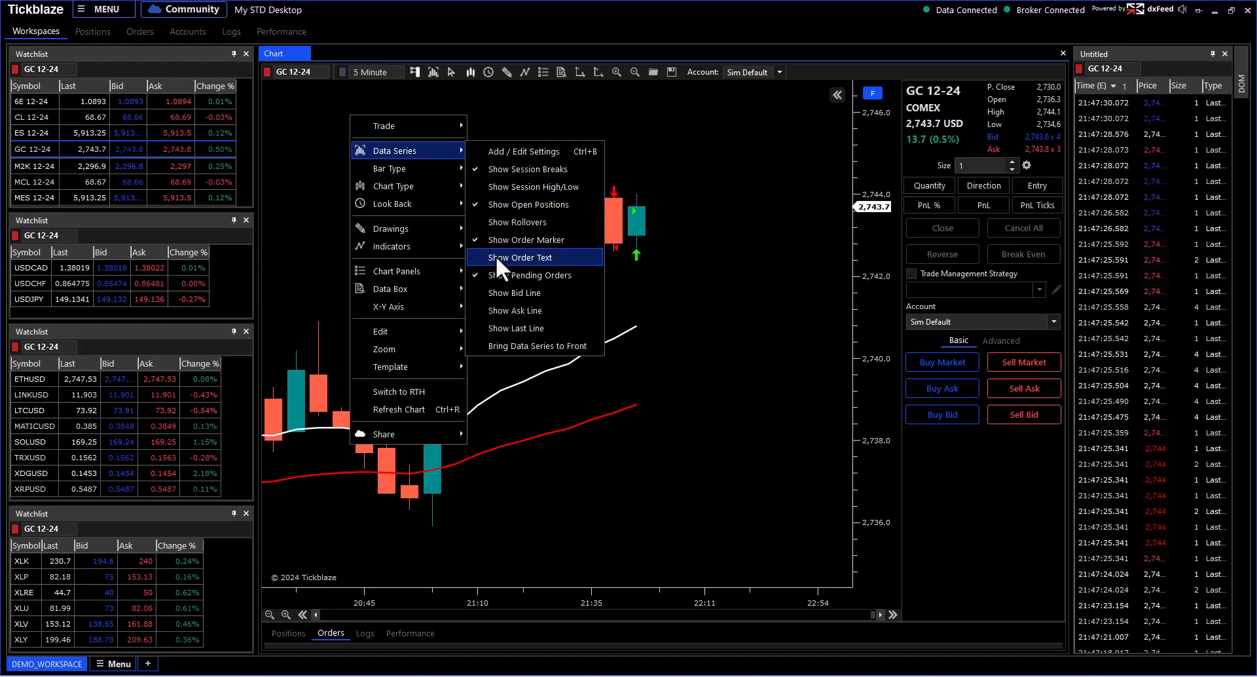
left_click(496, 255)
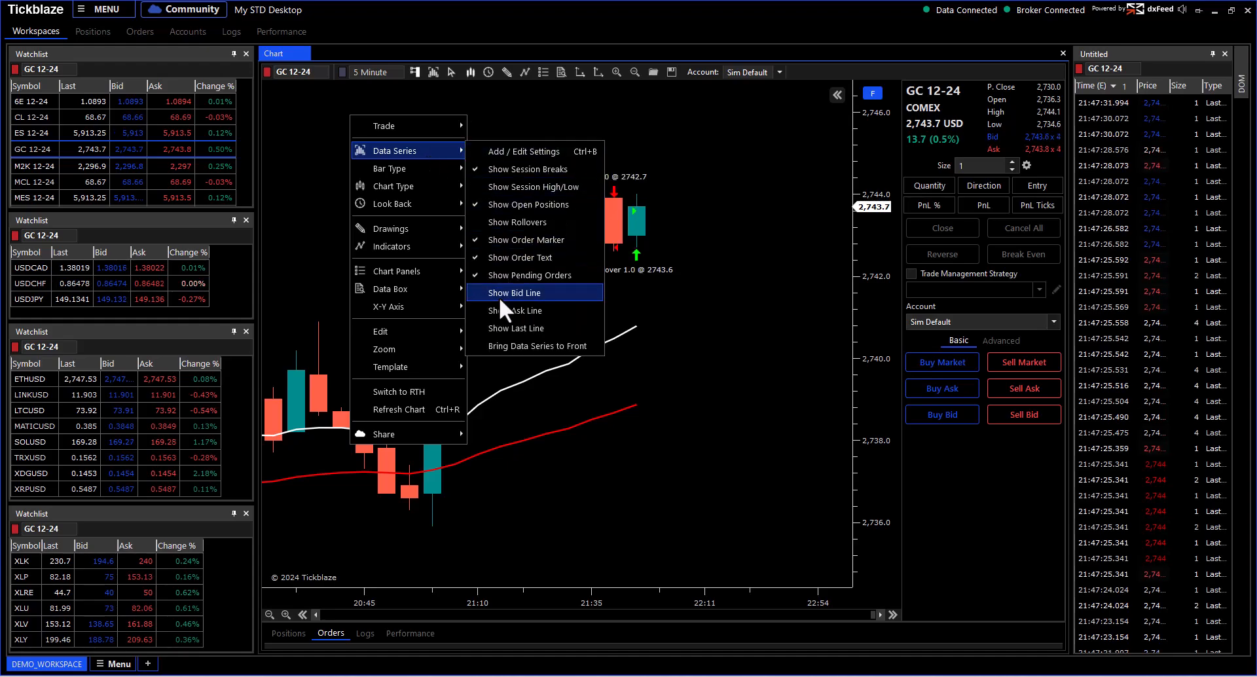
left_click(506, 244)
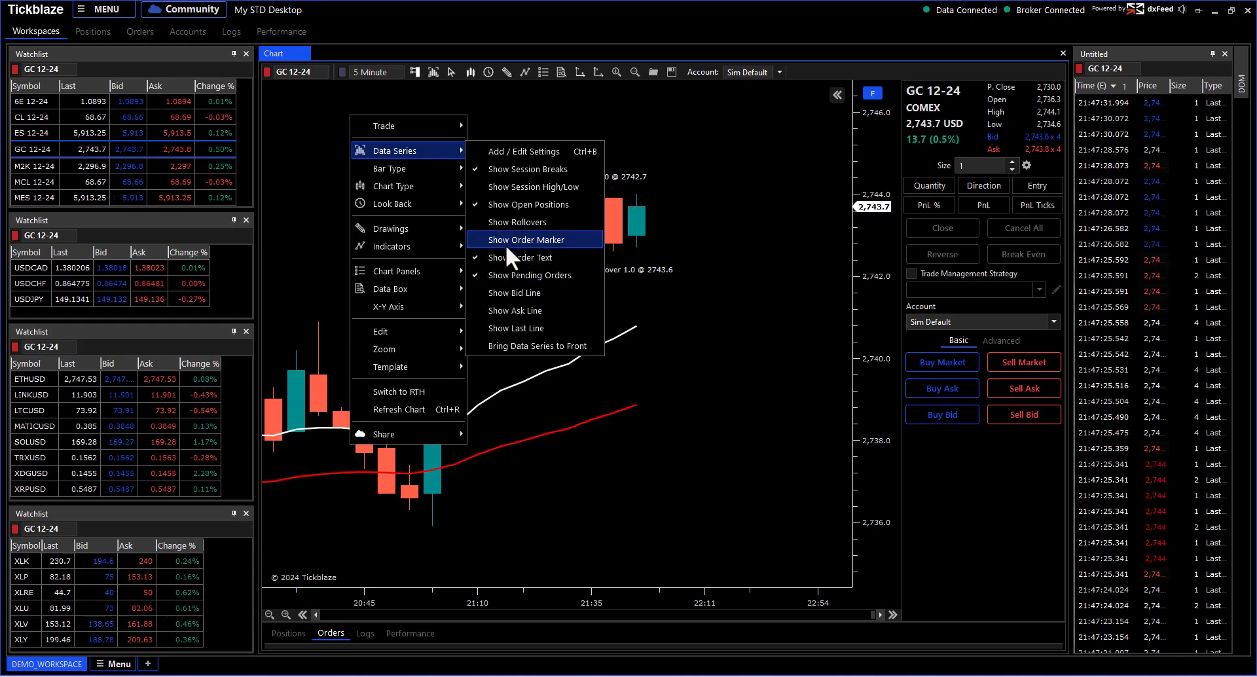
left_click(506, 245)
left_click(506, 256)
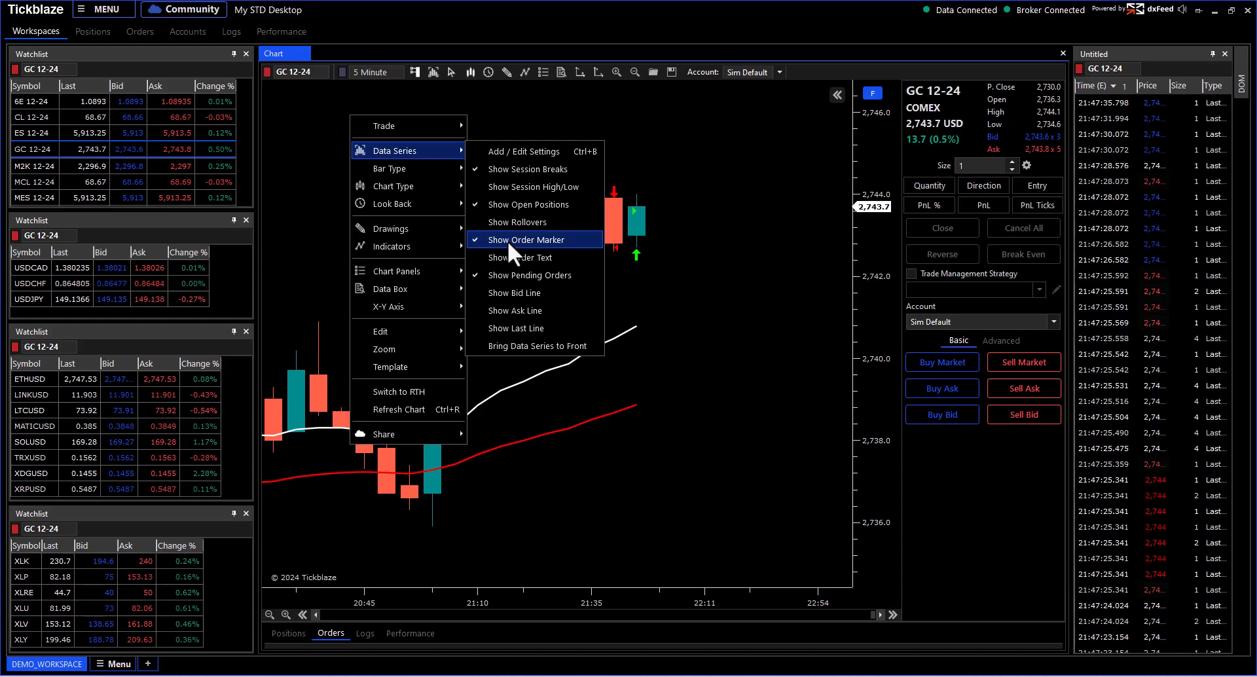
Step: Turn order text labels back on and buy one contract at market, filled at 2,743.8
left_click(508, 252)
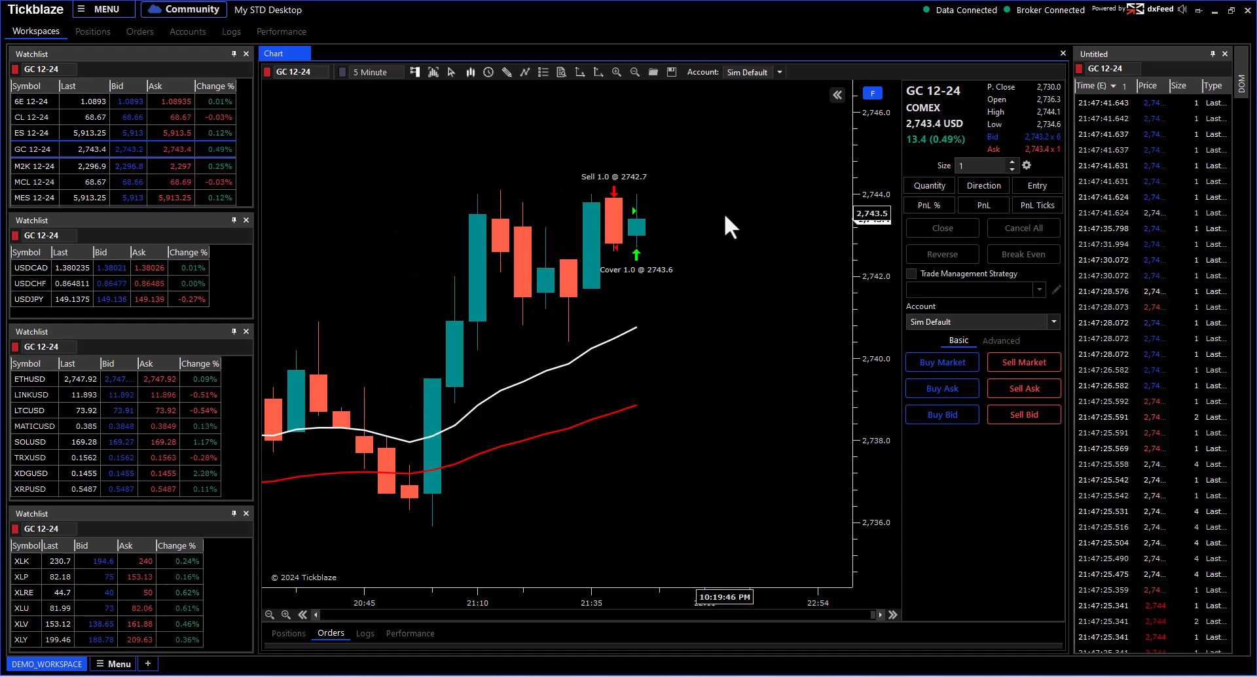
scroll(682, 237, "down", 4)
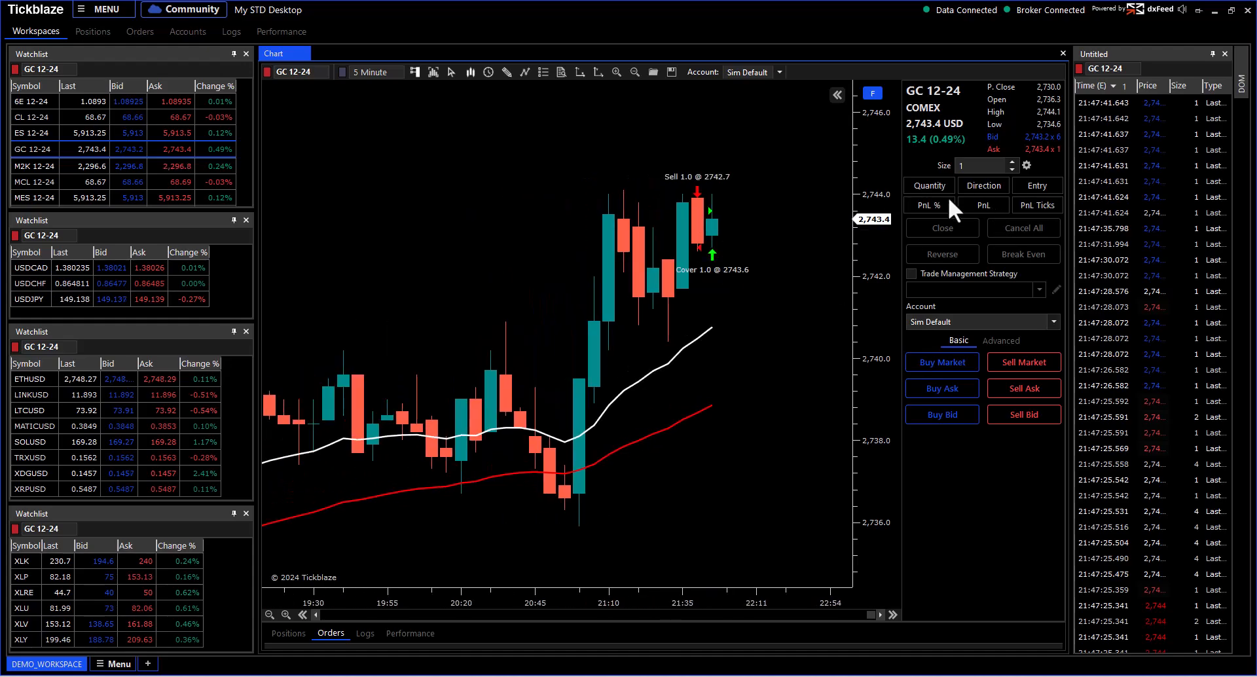
scroll(679, 311, "down", 1)
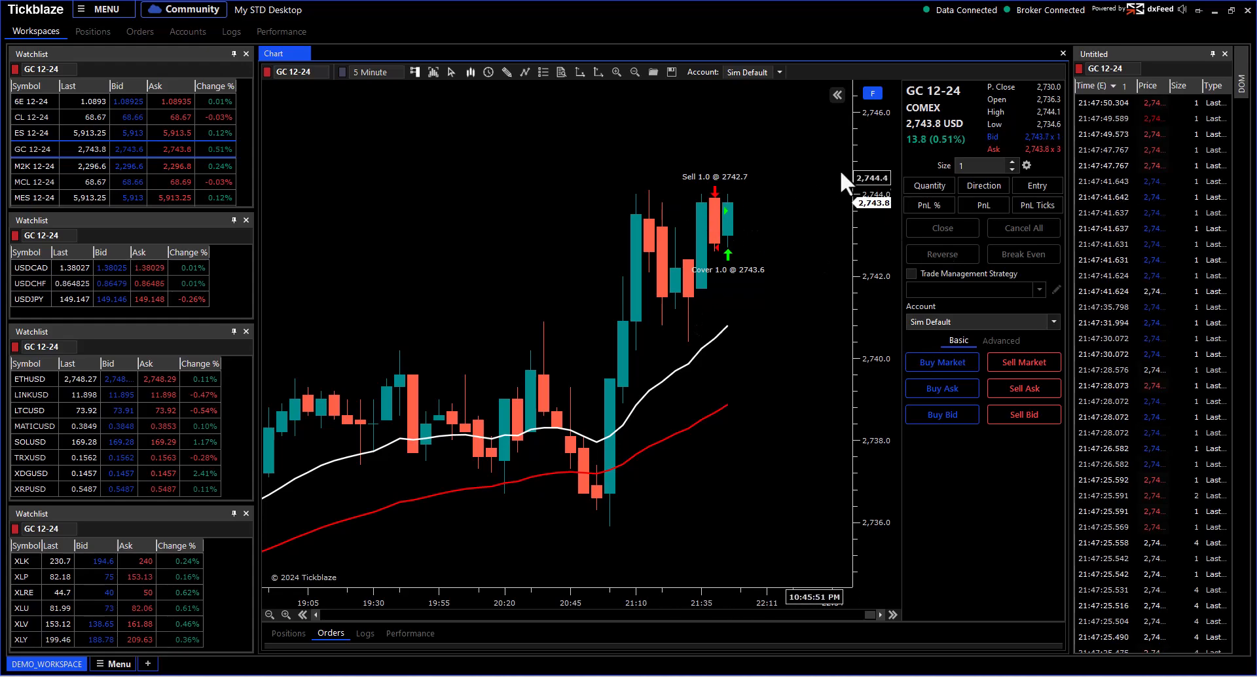
left_click_drag(874, 156, 875, 213)
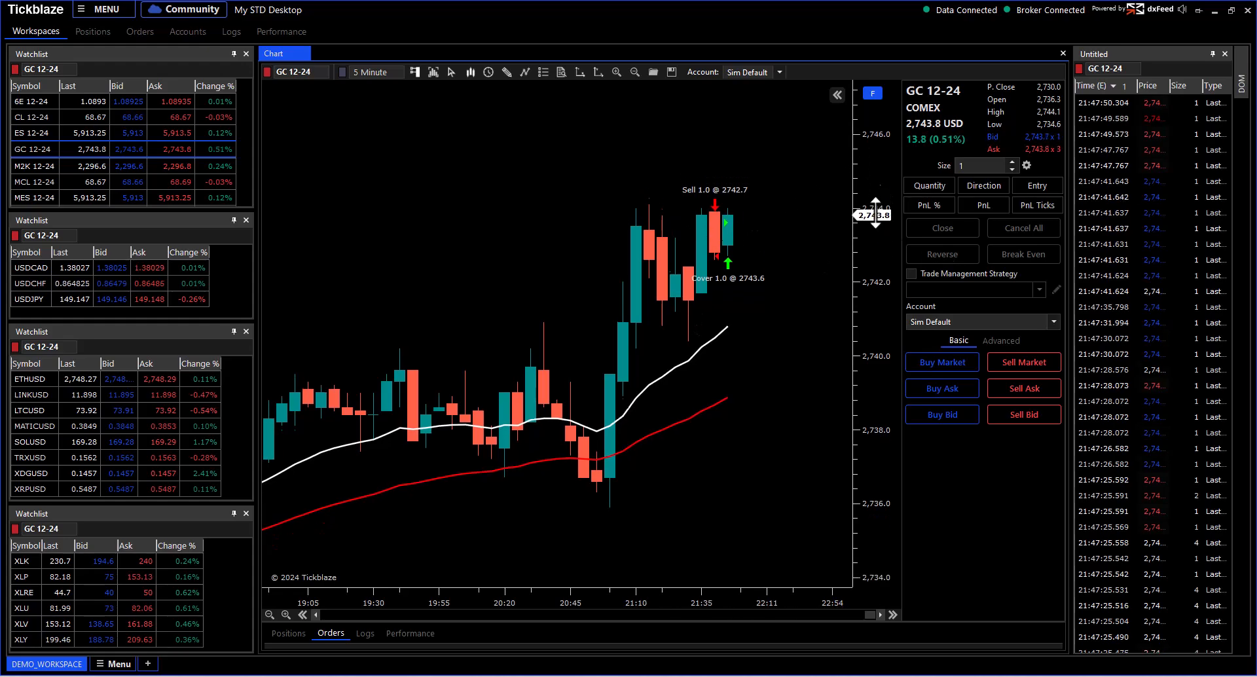
left_click(931, 415)
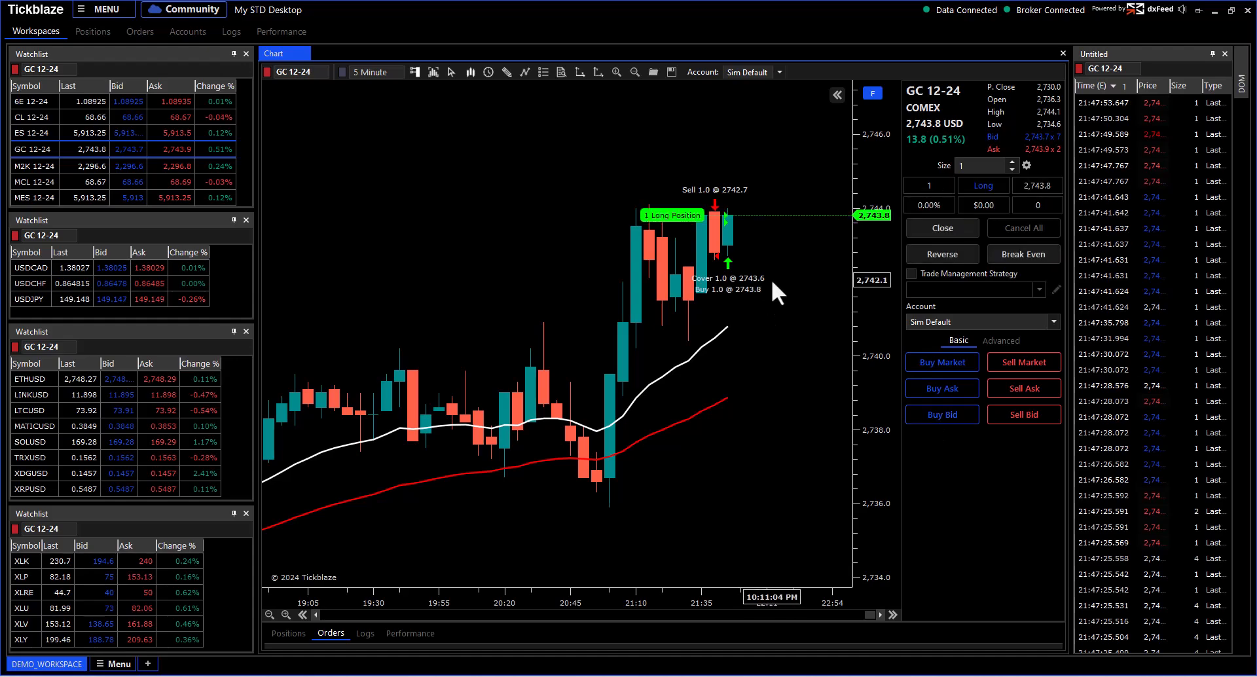
left_click_drag(860, 177, 862, 228)
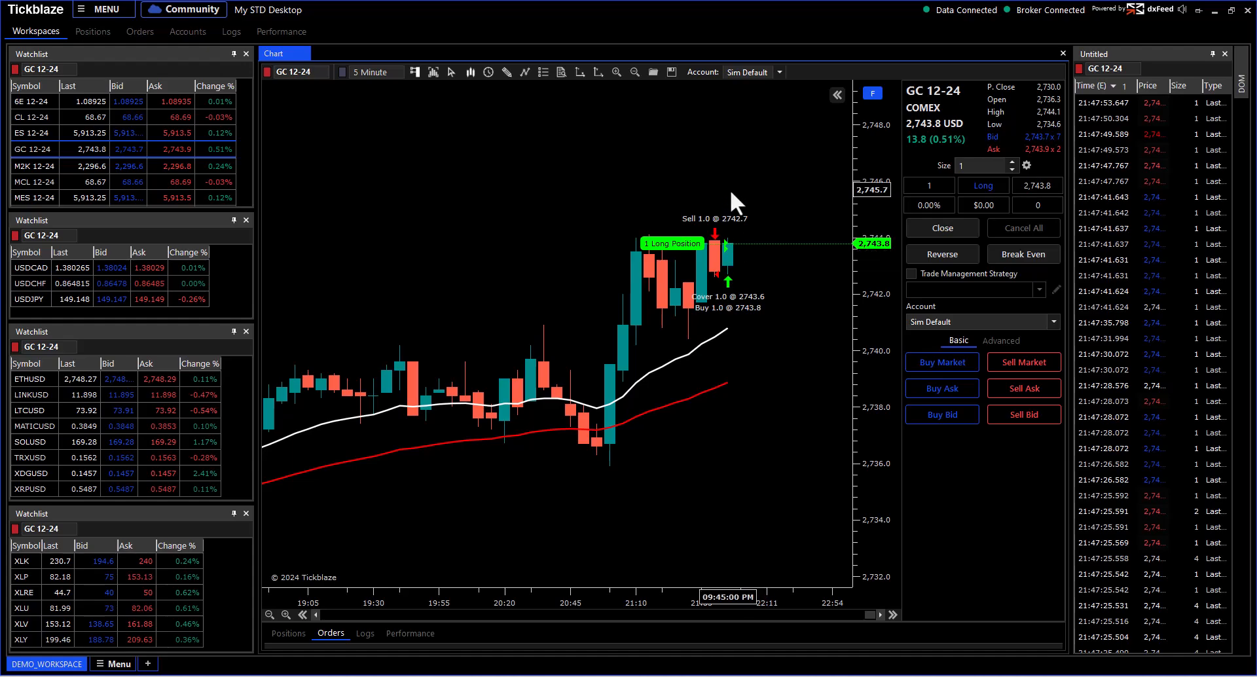
scroll(731, 205, "down", 5)
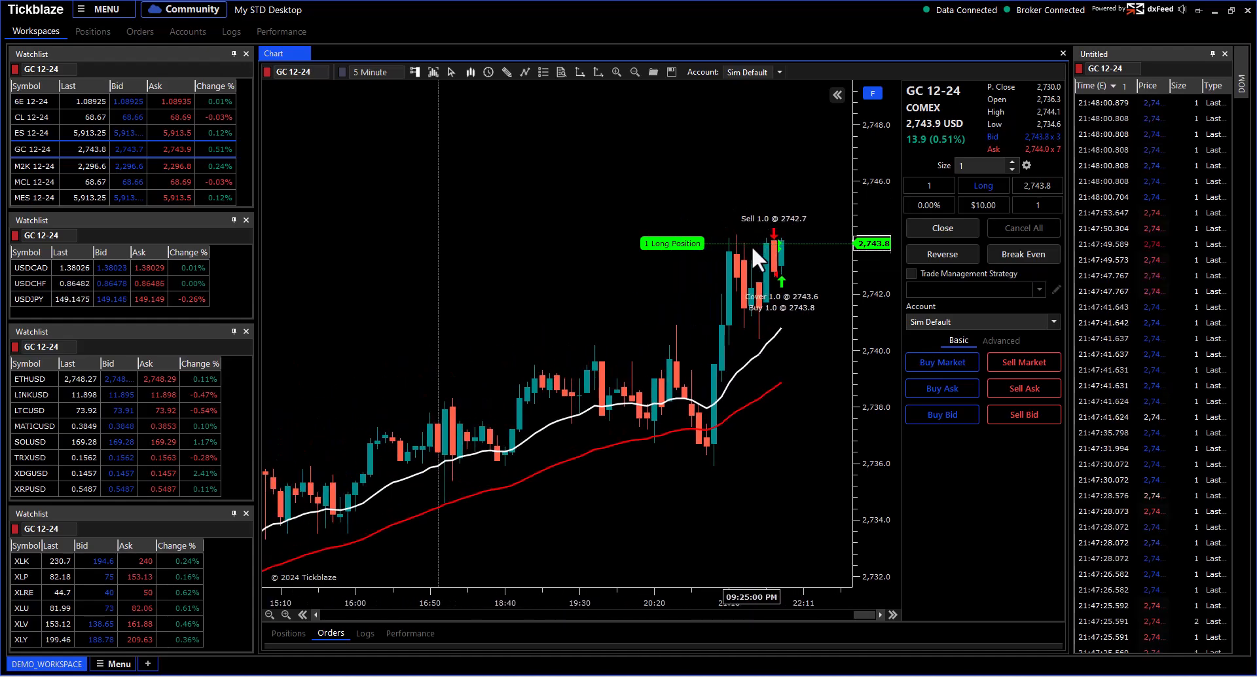
scroll(753, 249, "up", 3)
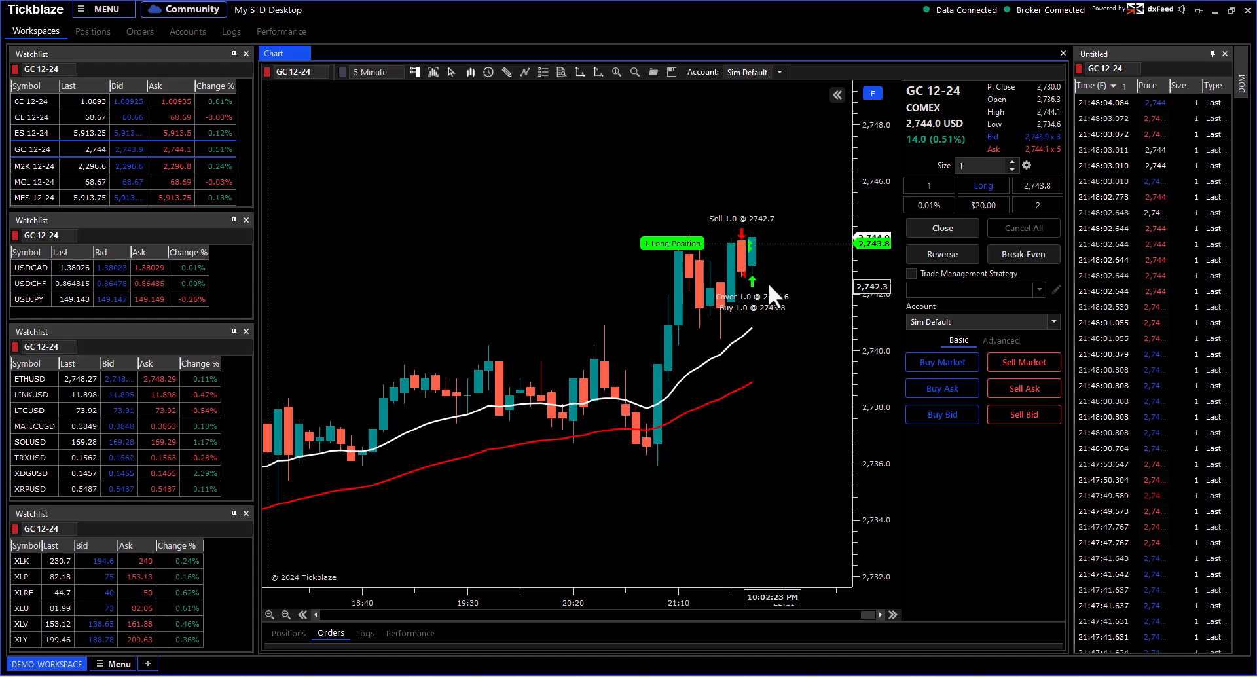
Step: Bracket the one-lot long with a Sell Stop at 2,742.5 and a Sell Limit at 2,745.1
right_click(758, 285)
mouse_move(786, 297)
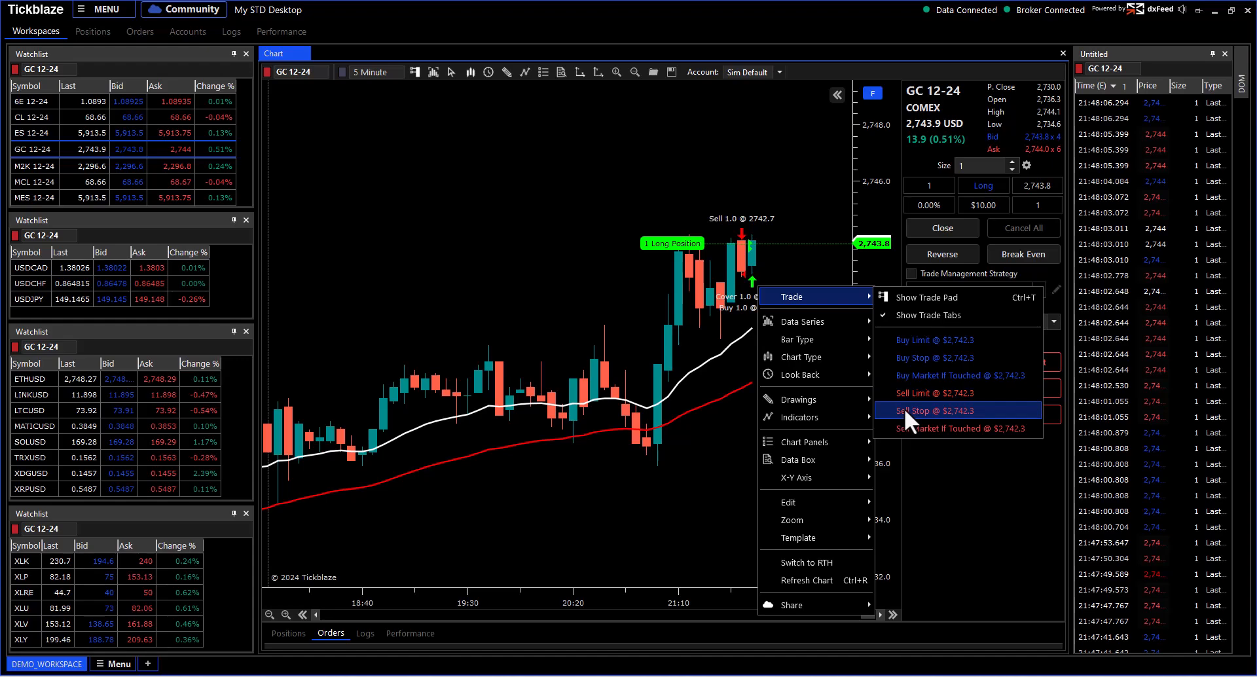
left_click(904, 409)
right_click(761, 197)
mouse_move(774, 207)
left_click(914, 303)
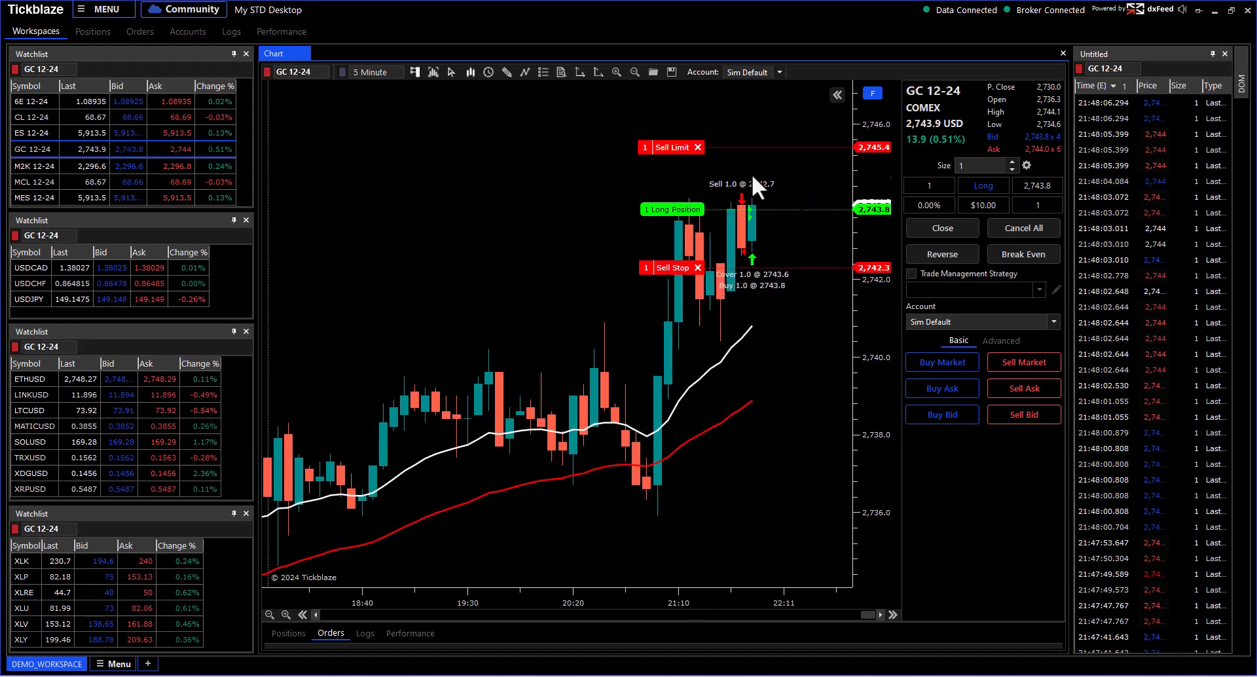
left_click_drag(681, 147, 679, 158)
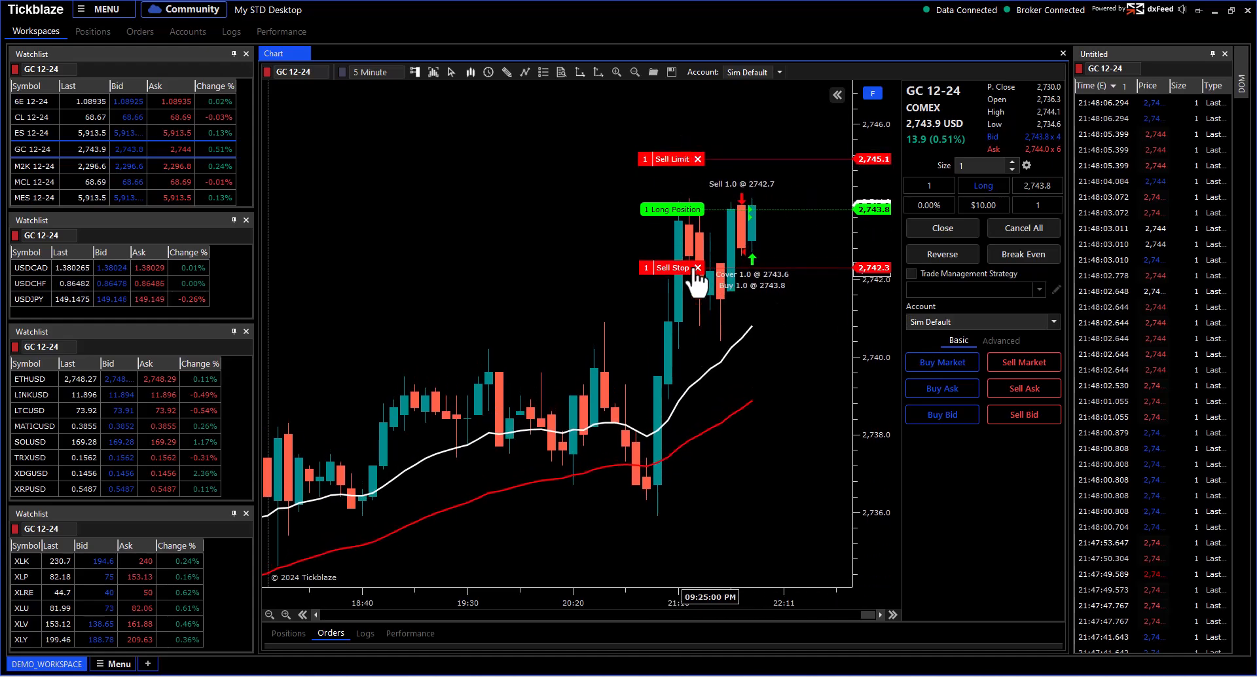
left_click_drag(670, 265, 669, 260)
left_click(806, 321)
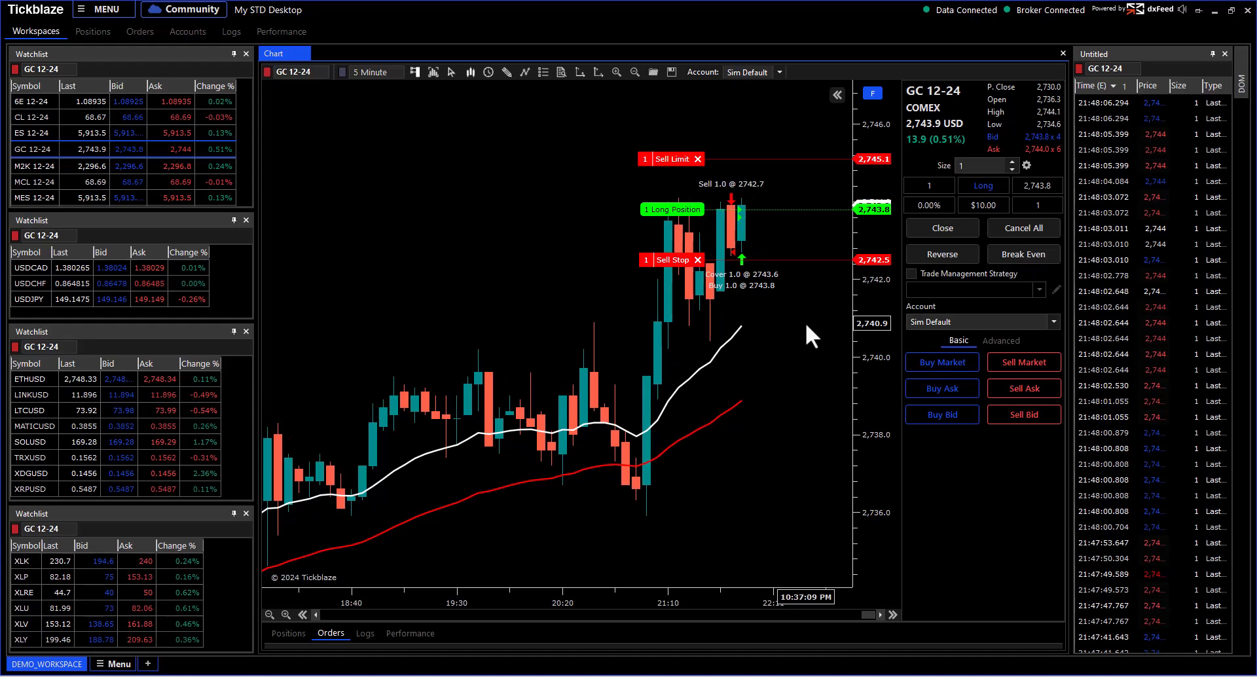
Step: Rescale and pan the chart, return to the latest bars, and leave empty space on the right
left_click(502, 203)
left_click_drag(503, 204, 545, 214)
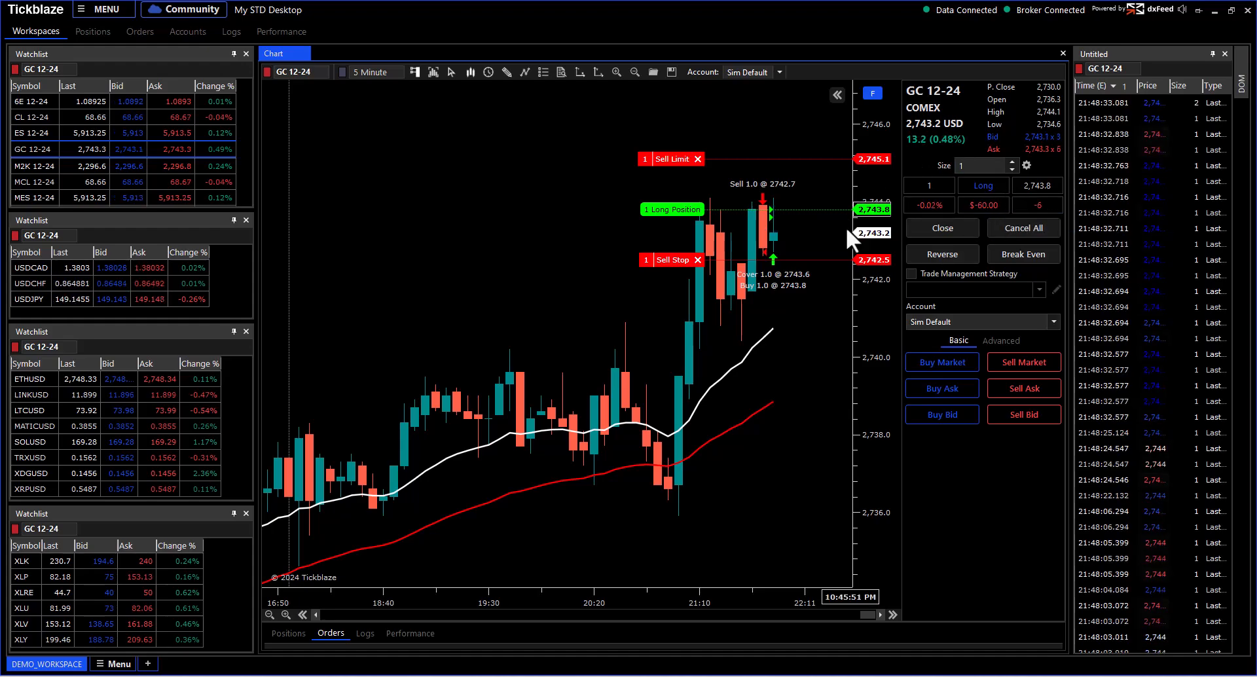
left_click_drag(867, 227, 867, 201)
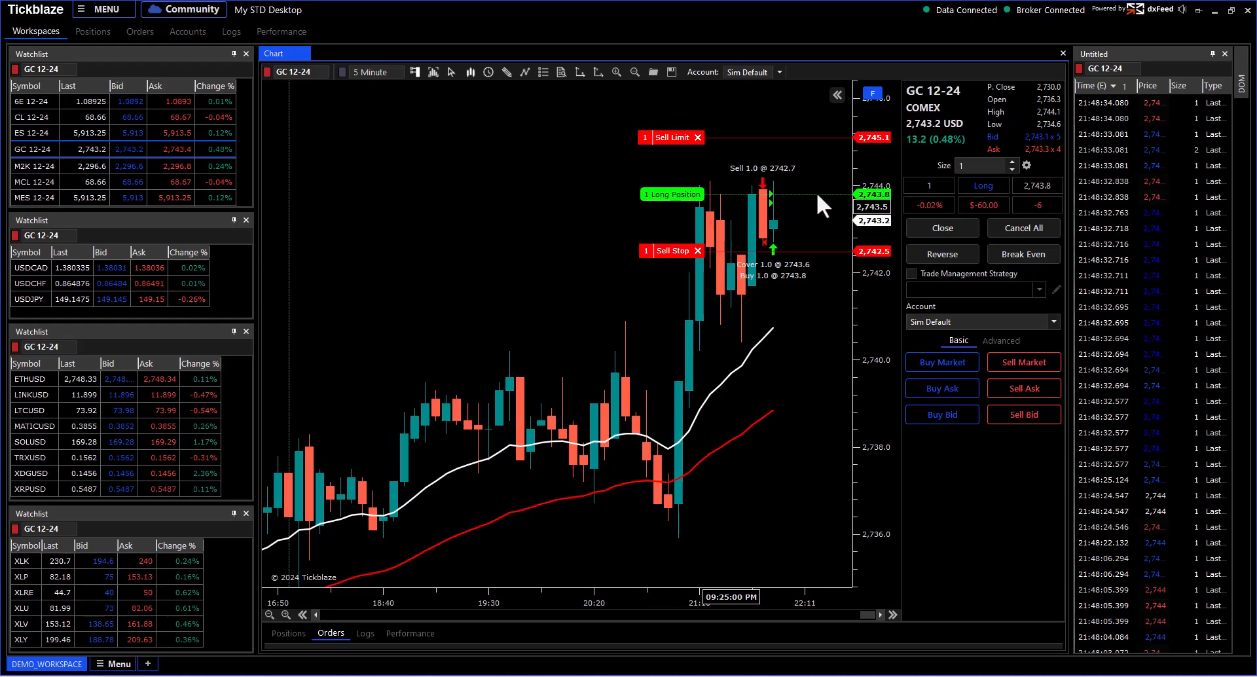
left_click_drag(817, 210, 866, 302)
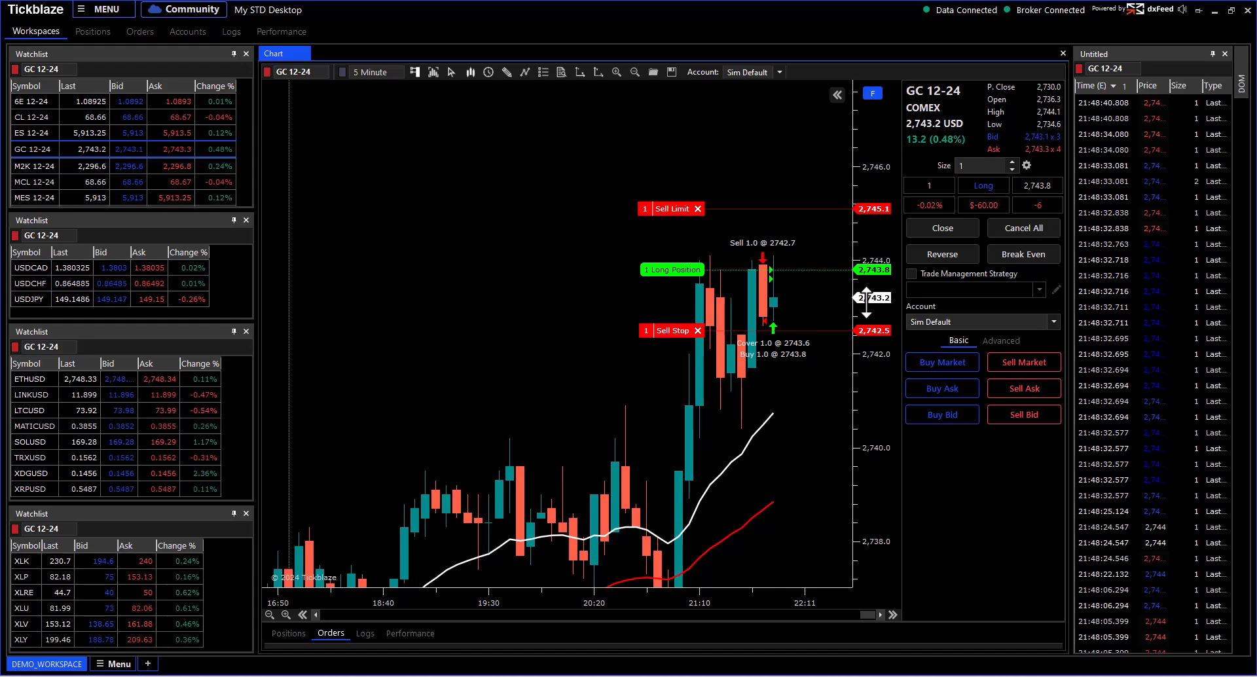
left_click_drag(808, 242, 576, 243)
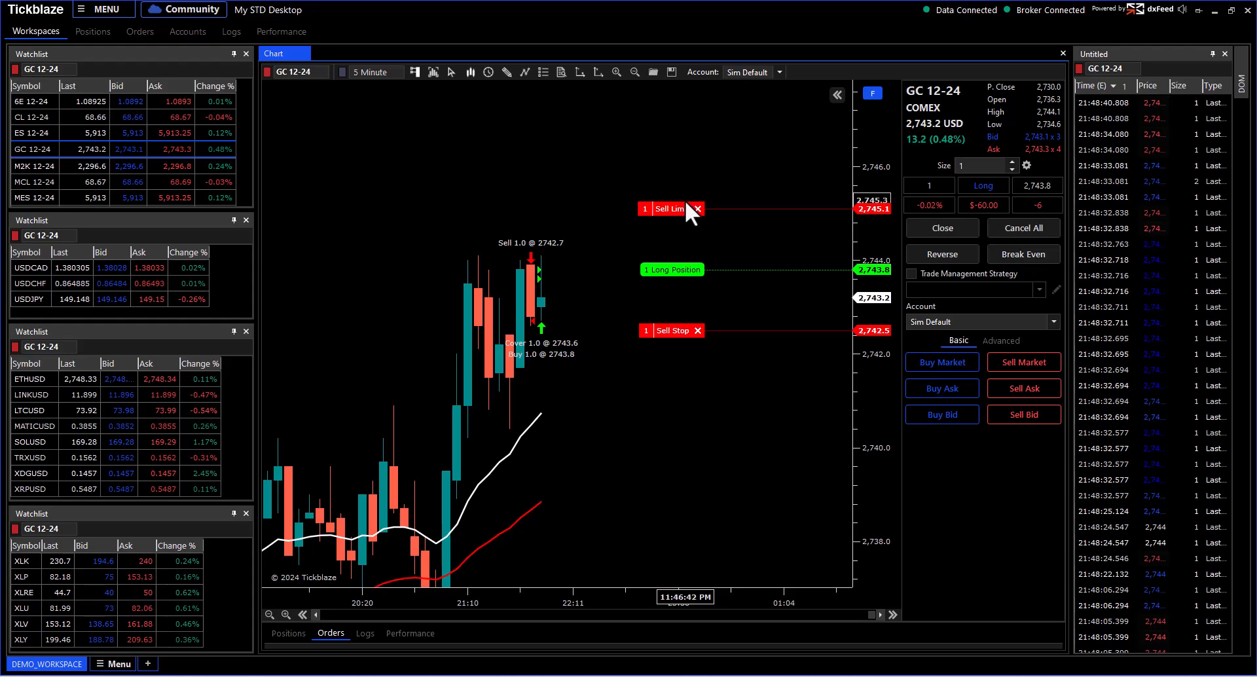
scroll(693, 191, "down", 5)
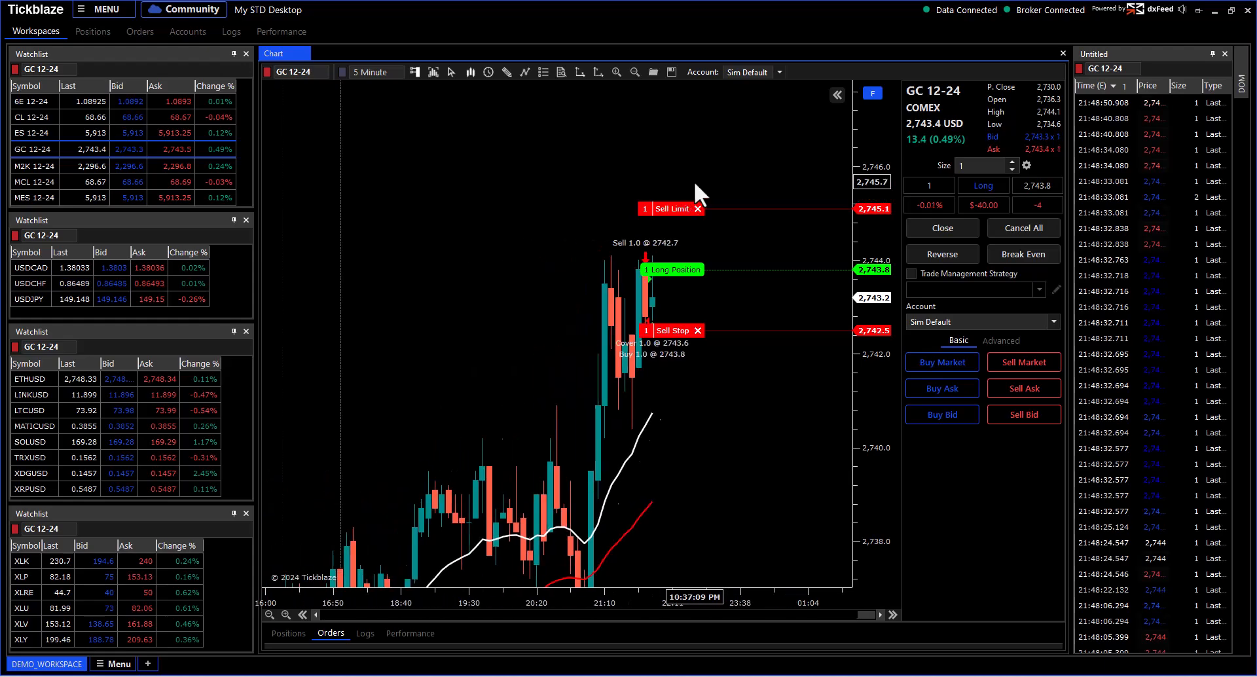
left_click(838, 94)
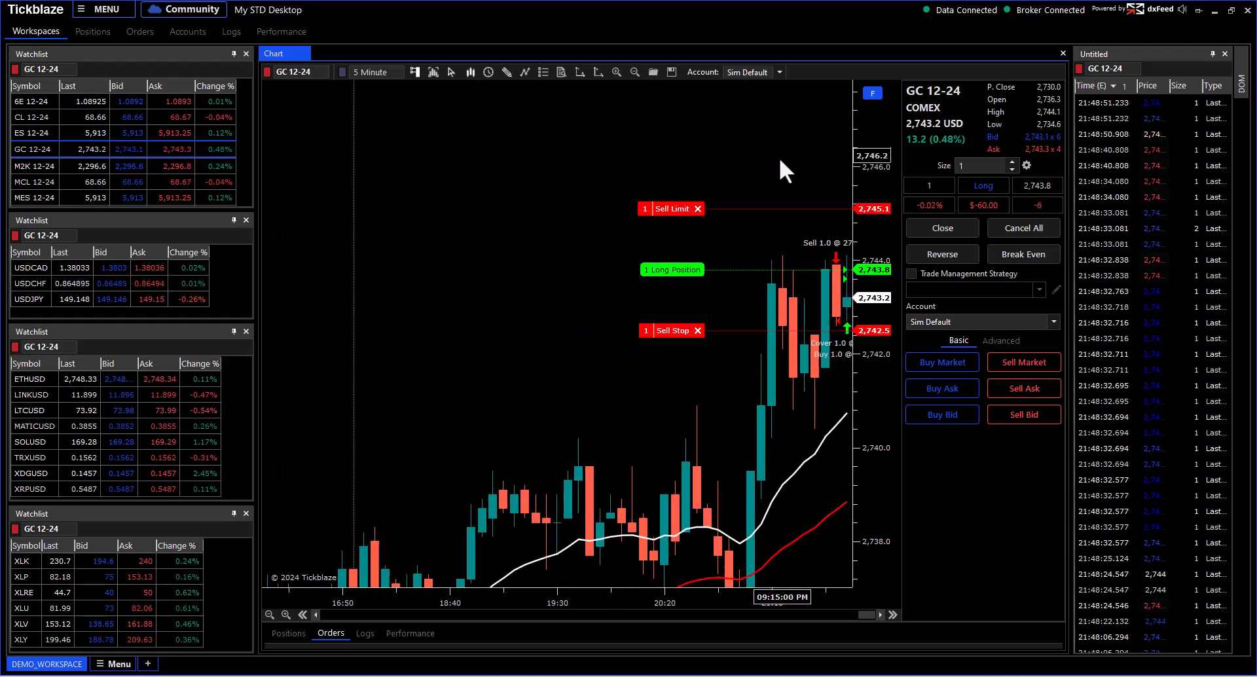
left_click_drag(758, 174, 522, 167)
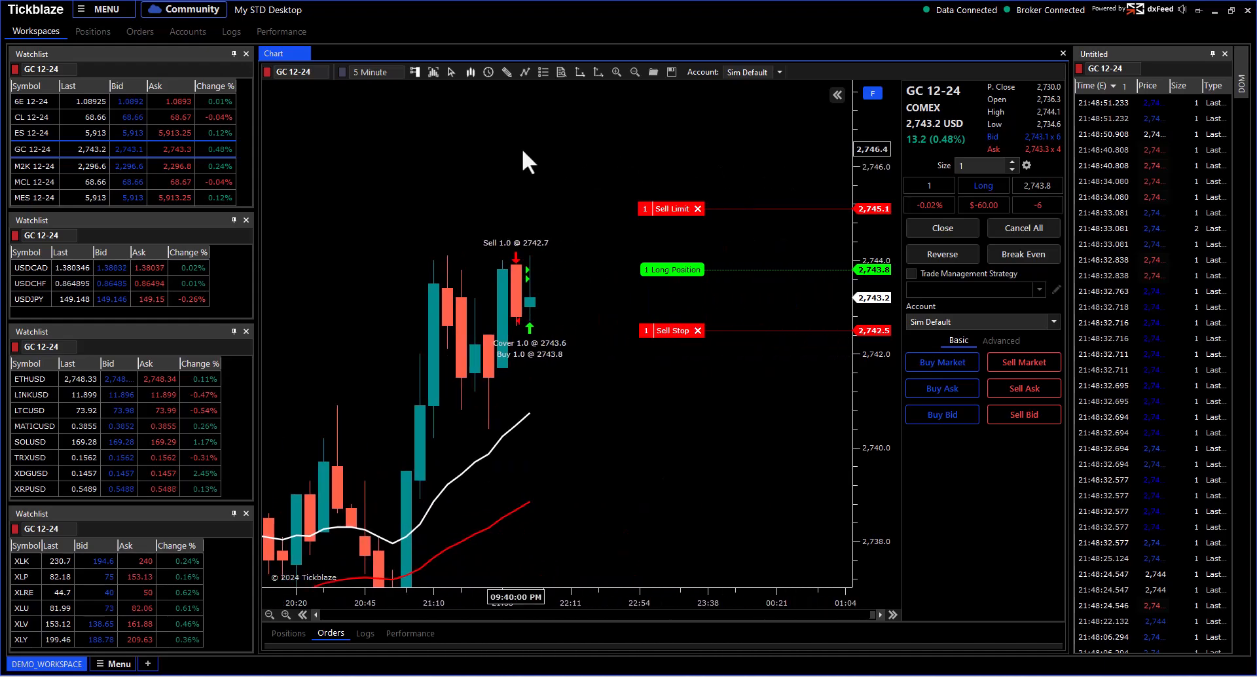
Step: Close the long at market, cancel the leftover Sell Limit and Sell Stop, and compress the price scale
left_click(933, 226)
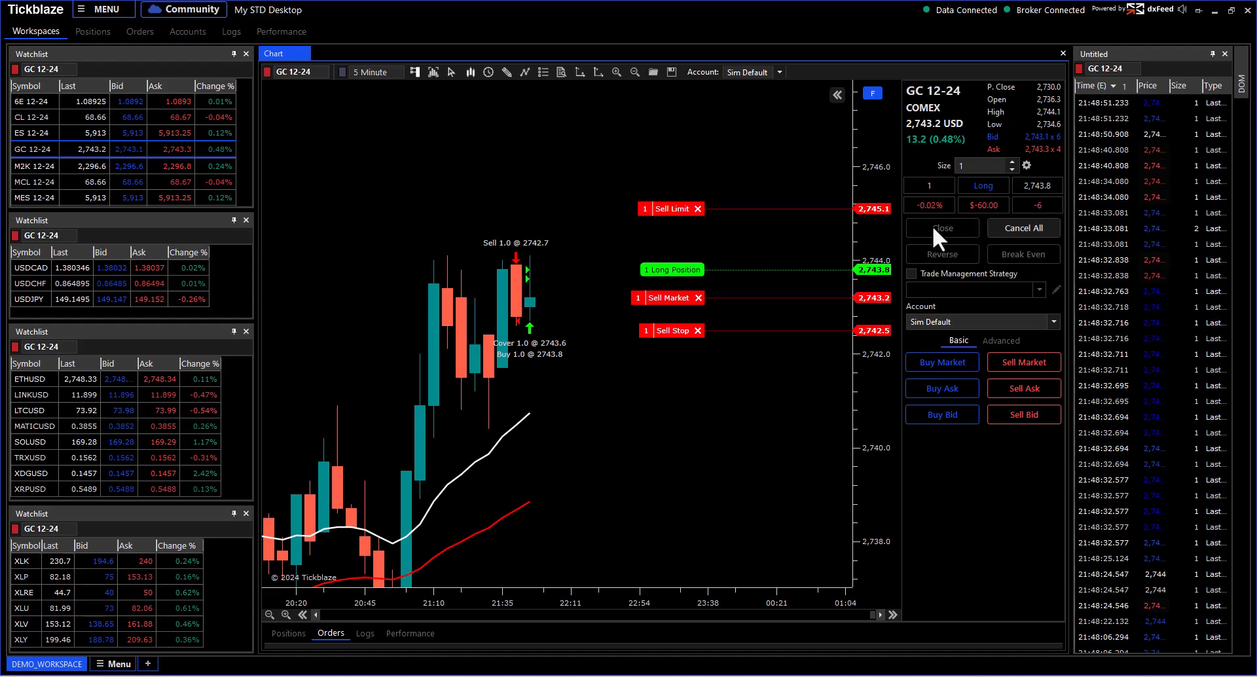
left_click(1024, 229)
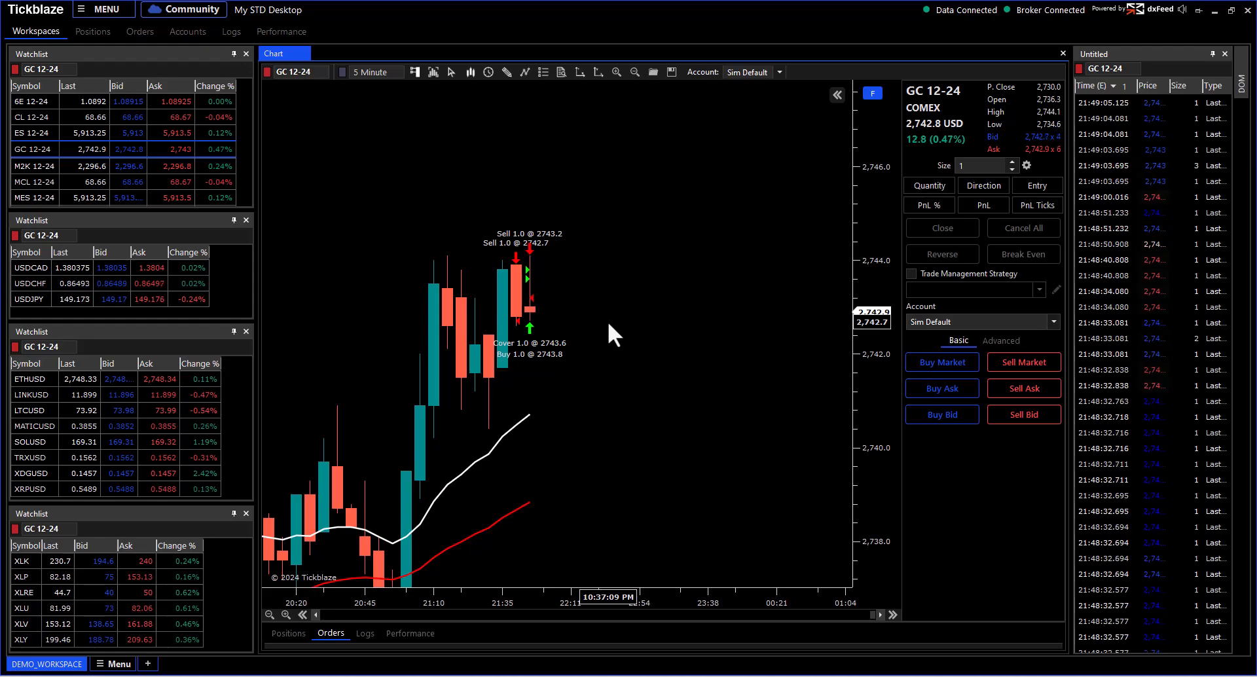
scroll(589, 282, "down", 1)
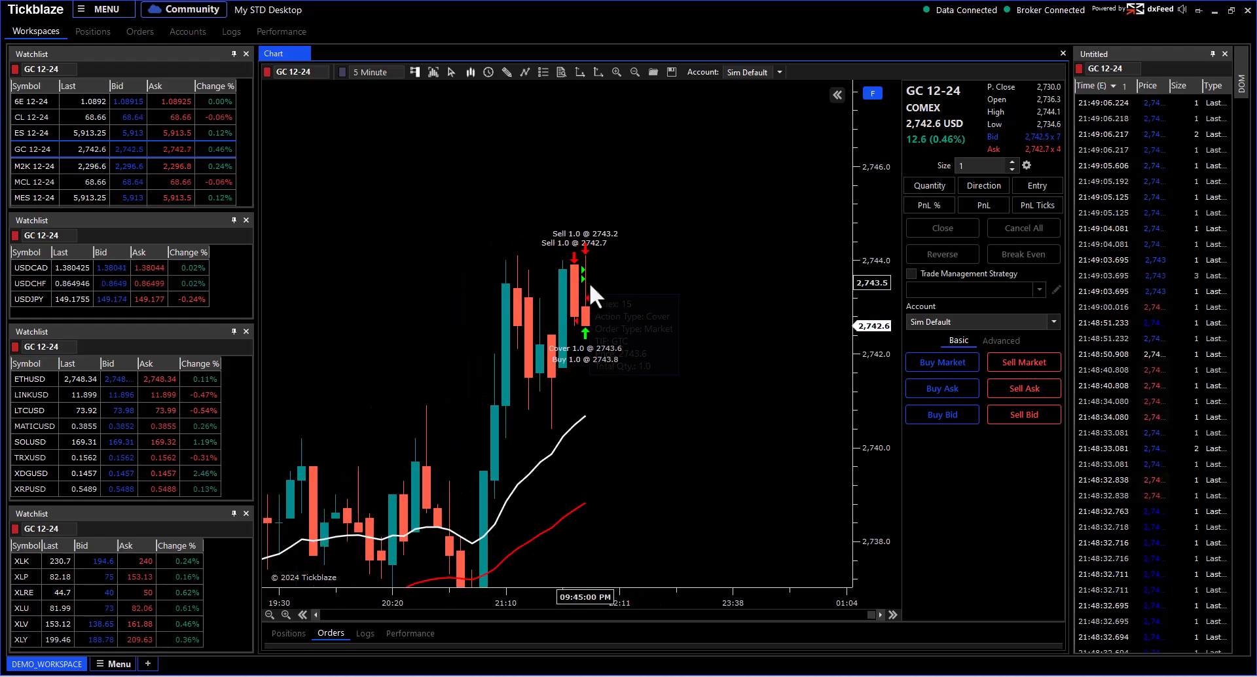
scroll(734, 226, "down", 1)
scroll(740, 268, "down", 1)
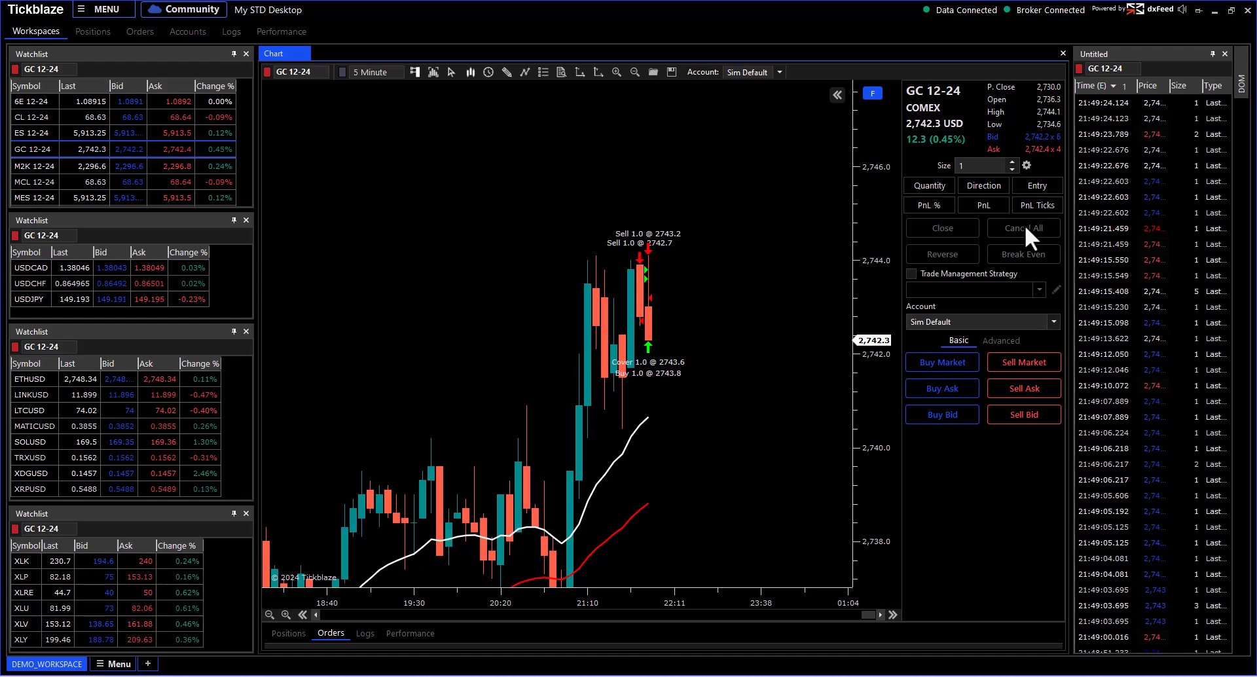
left_click_drag(877, 163, 877, 282)
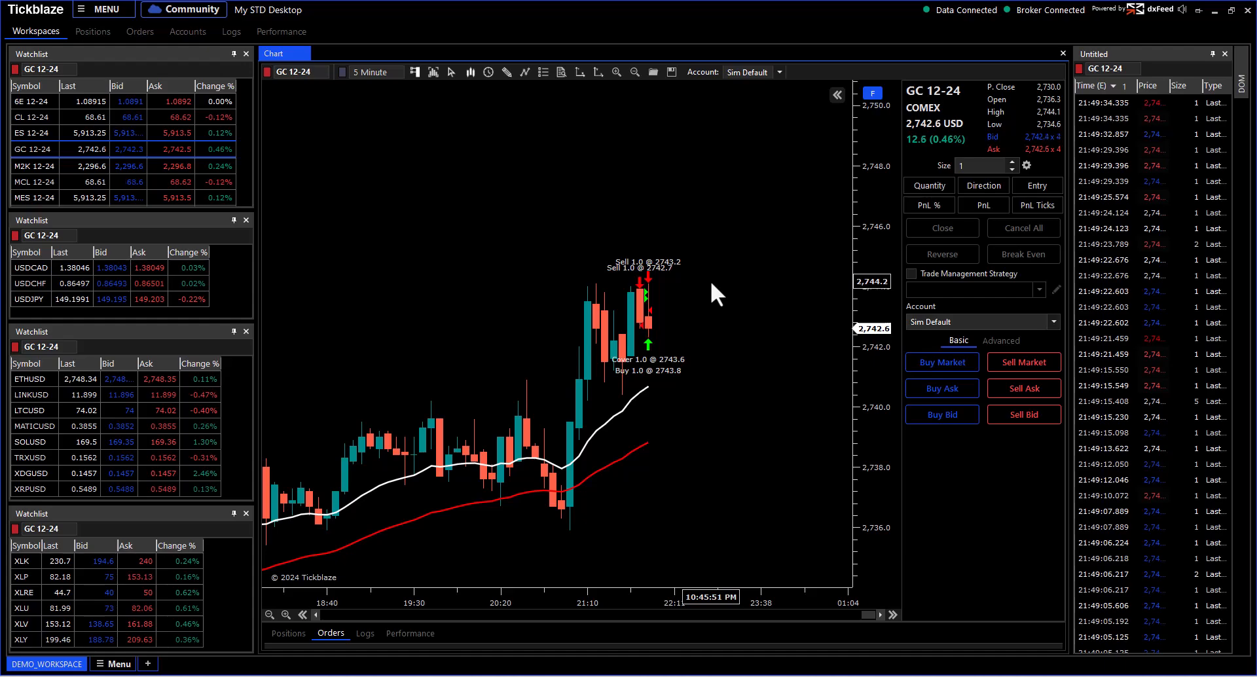
left_click_drag(872, 169, 872, 215)
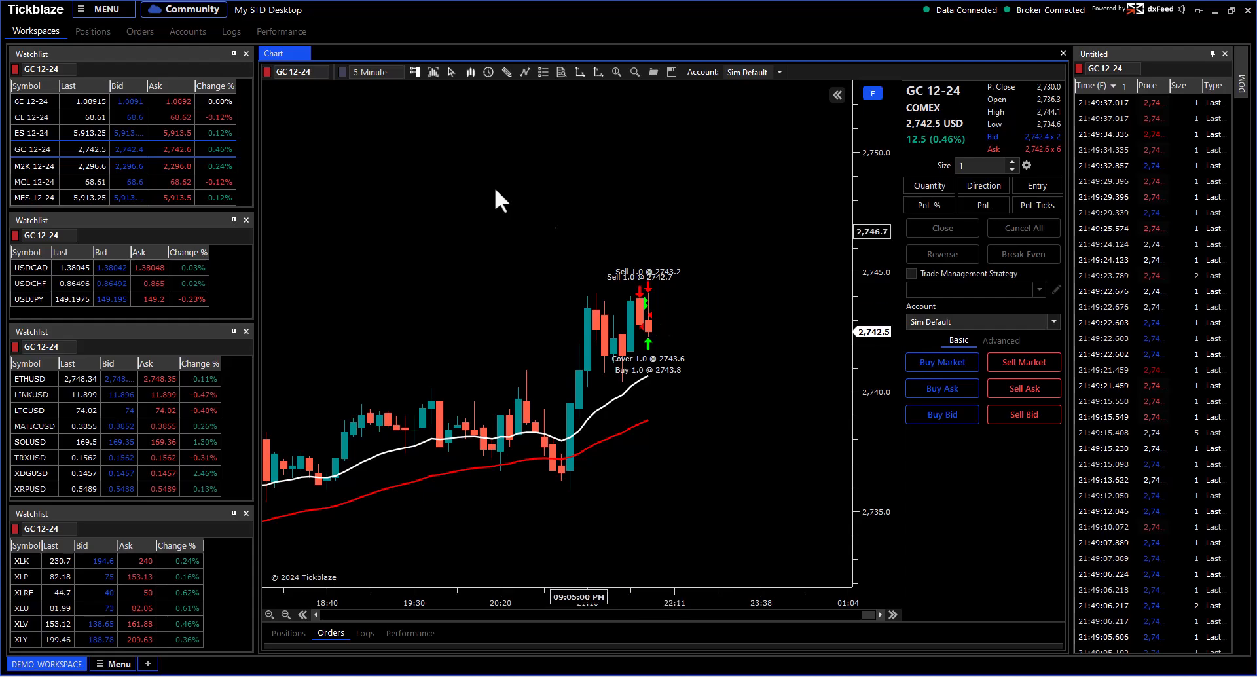
Step: Turn off Show Order Marker and Show Order Text in the chart's Data Series options
right_click(417, 135)
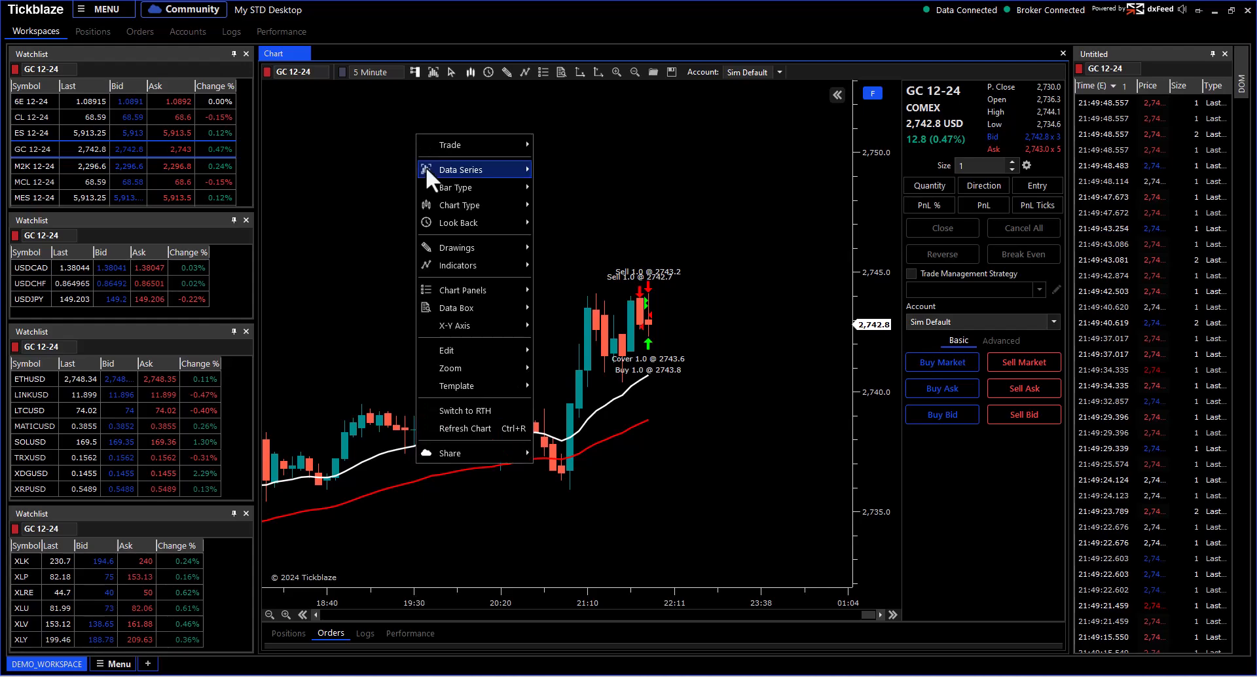
mouse_move(427, 168)
left_click(568, 257)
left_click(600, 274)
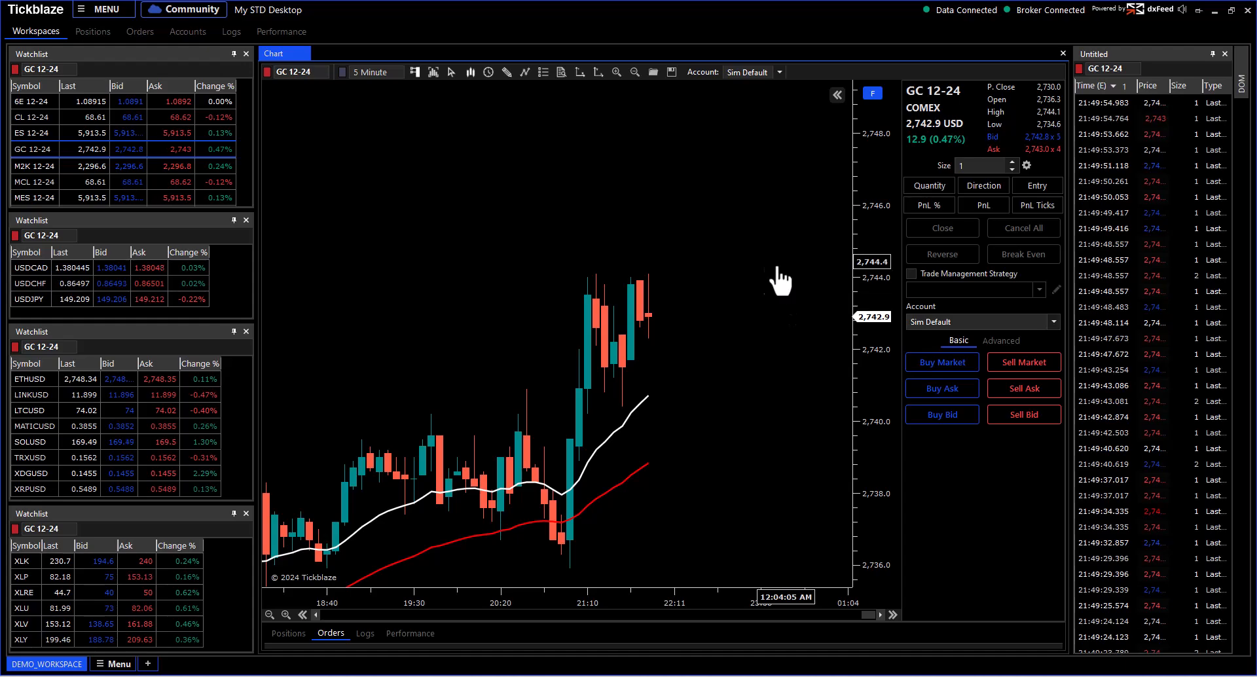
left_click_drag(785, 261, 707, 260)
left_click_drag(722, 367, 644, 286)
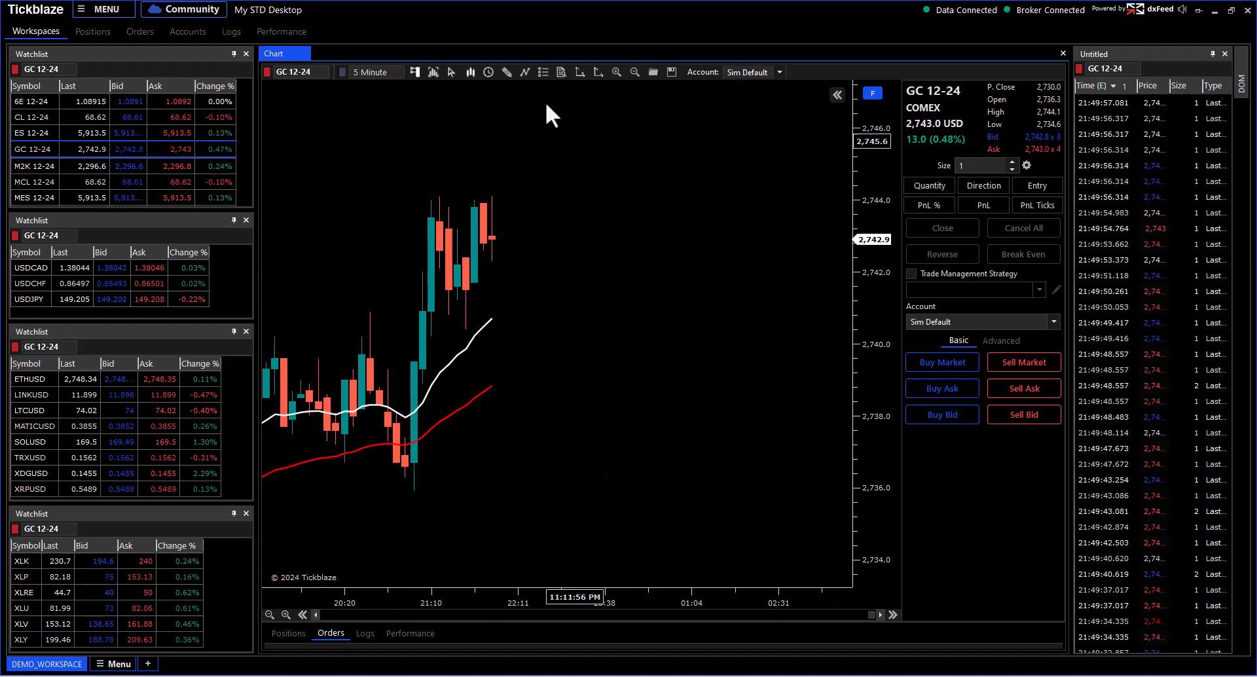
Step: Draw a long Risk Reward setup with entry 2741.0 and stop near 2738.9, extended to the right
left_click(508, 72)
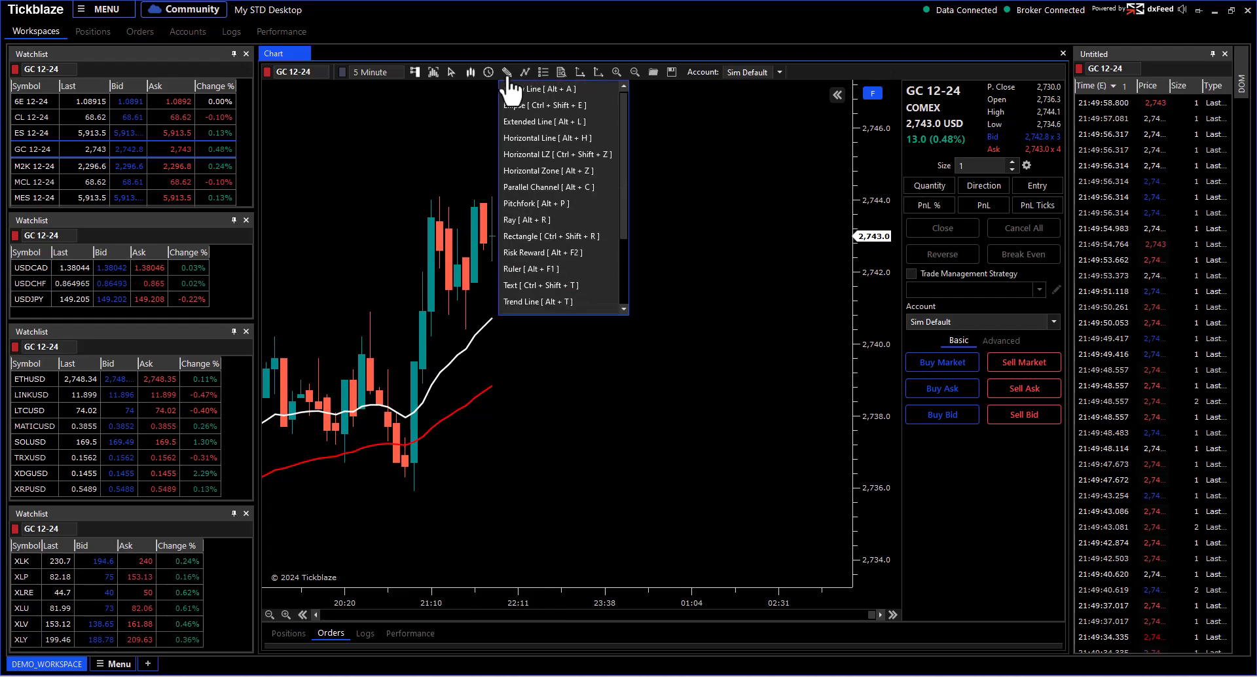
left_click(532, 252)
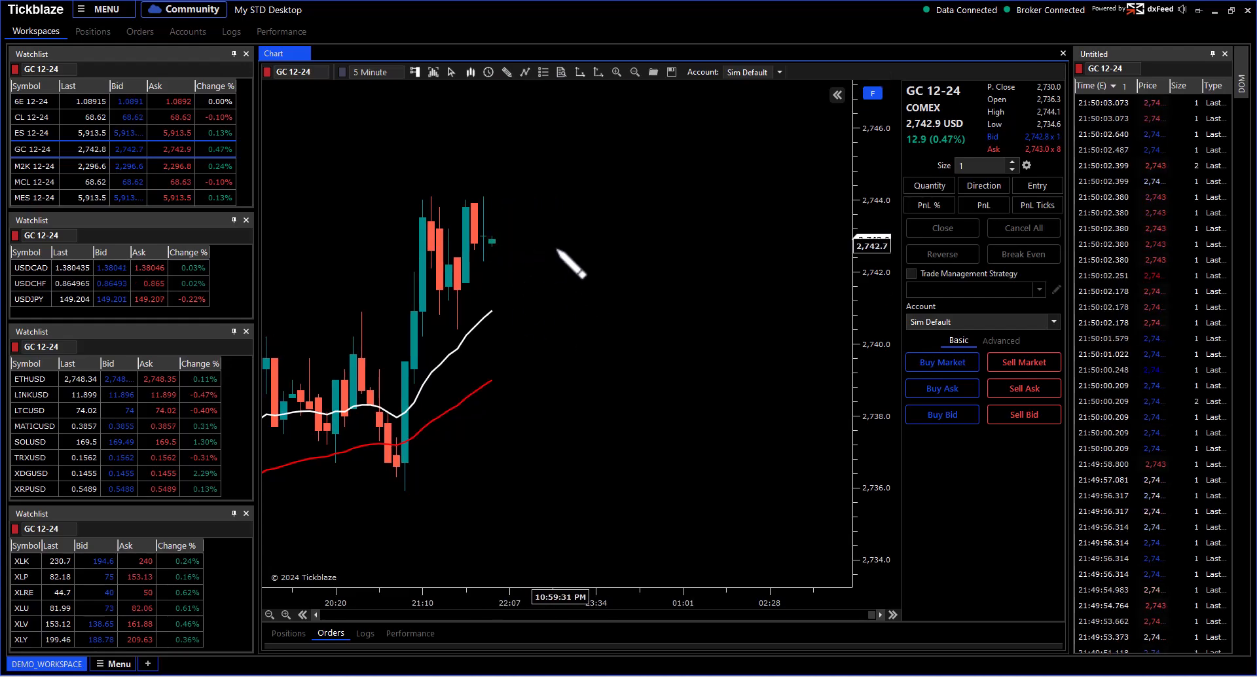
left_click(503, 310)
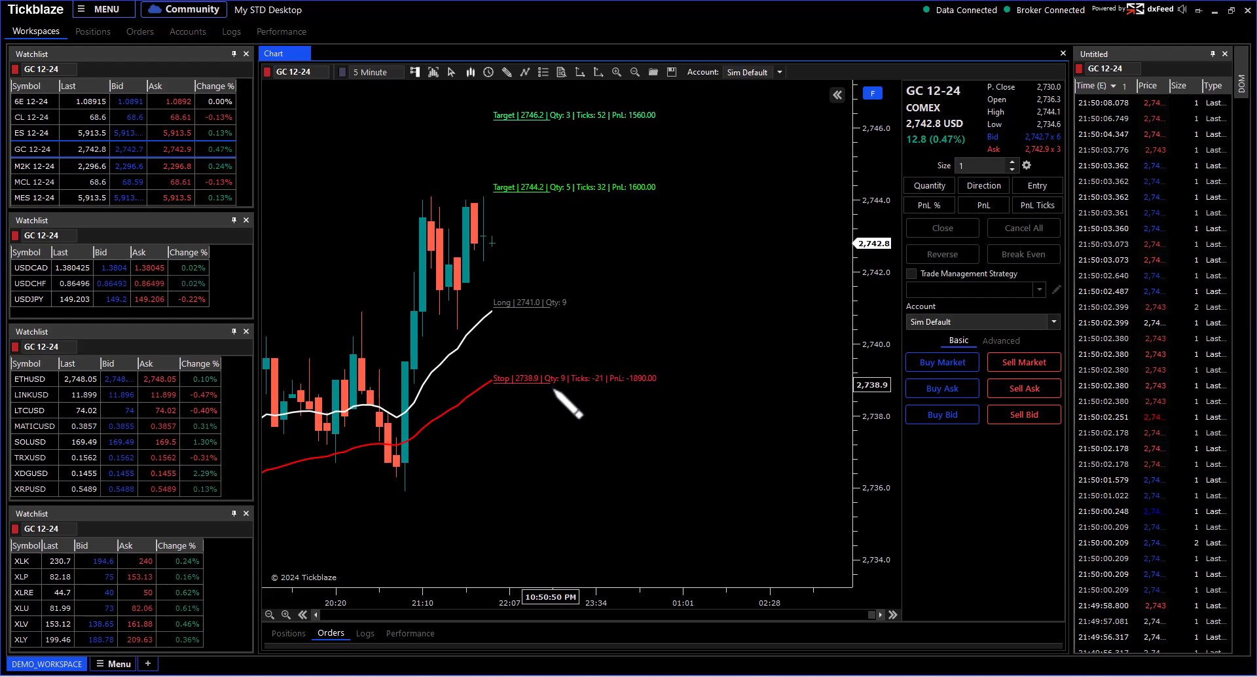
left_click(551, 387)
right_click(571, 253)
left_click(573, 253)
left_click_drag(876, 240, 876, 278)
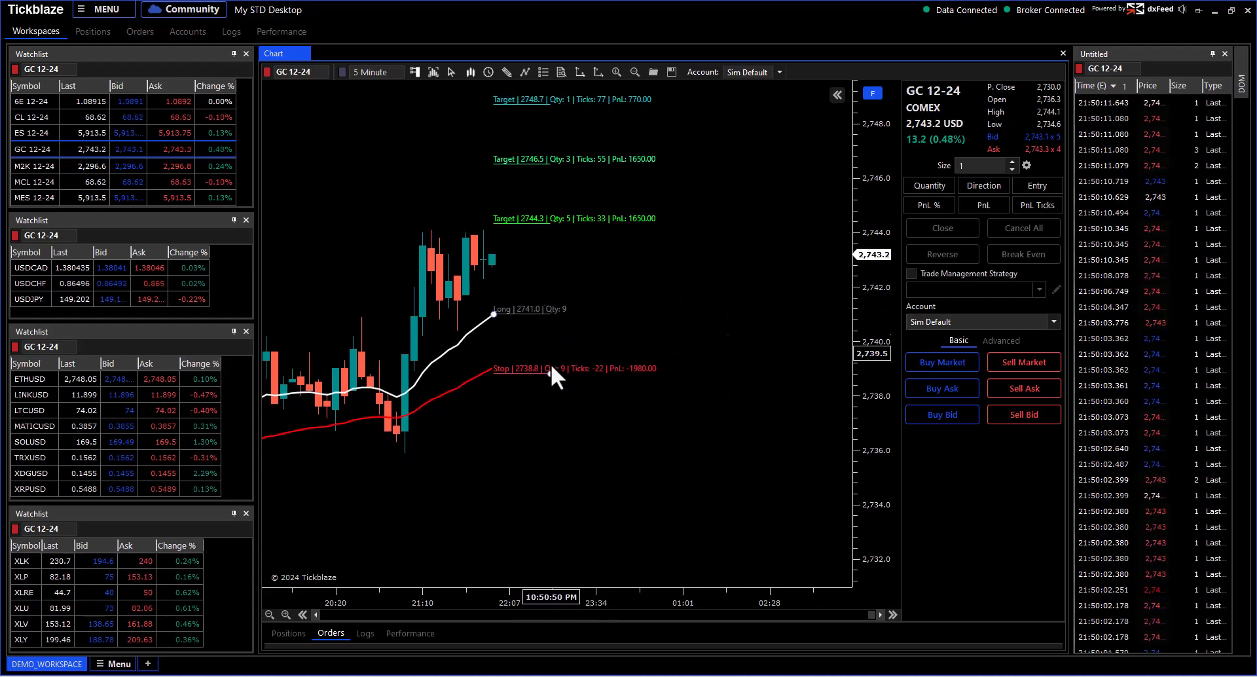
left_click_drag(550, 374, 761, 372)
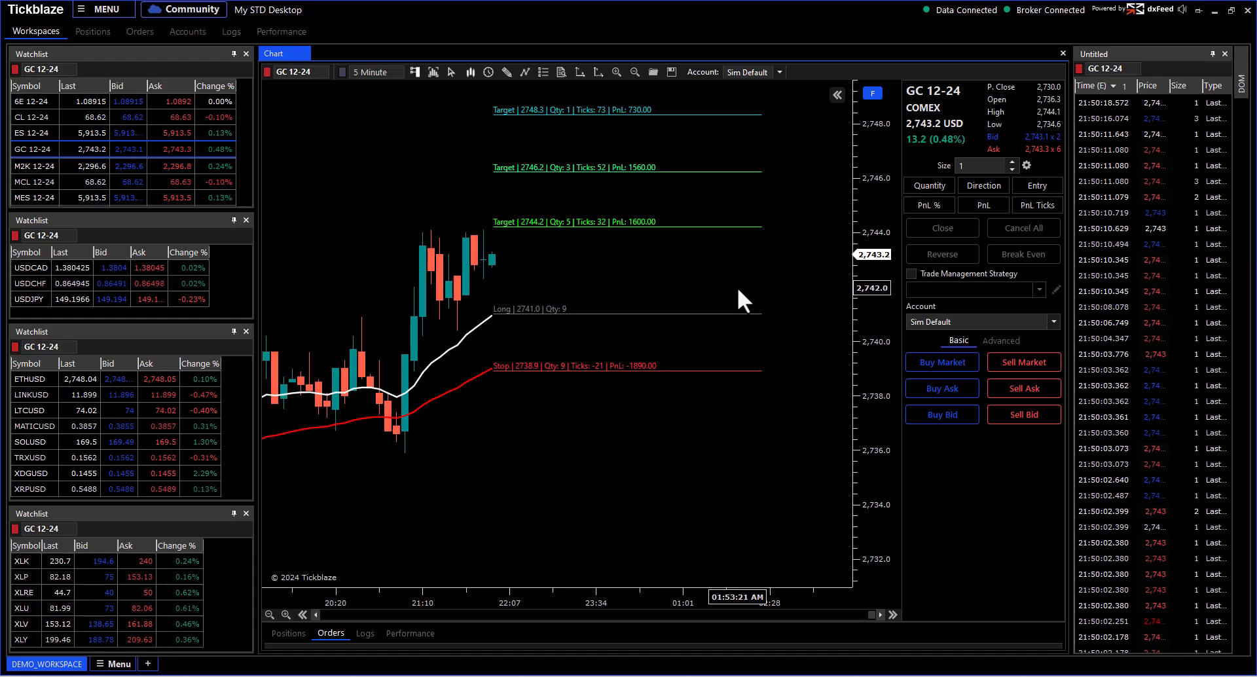
left_click_drag(701, 280, 701, 347)
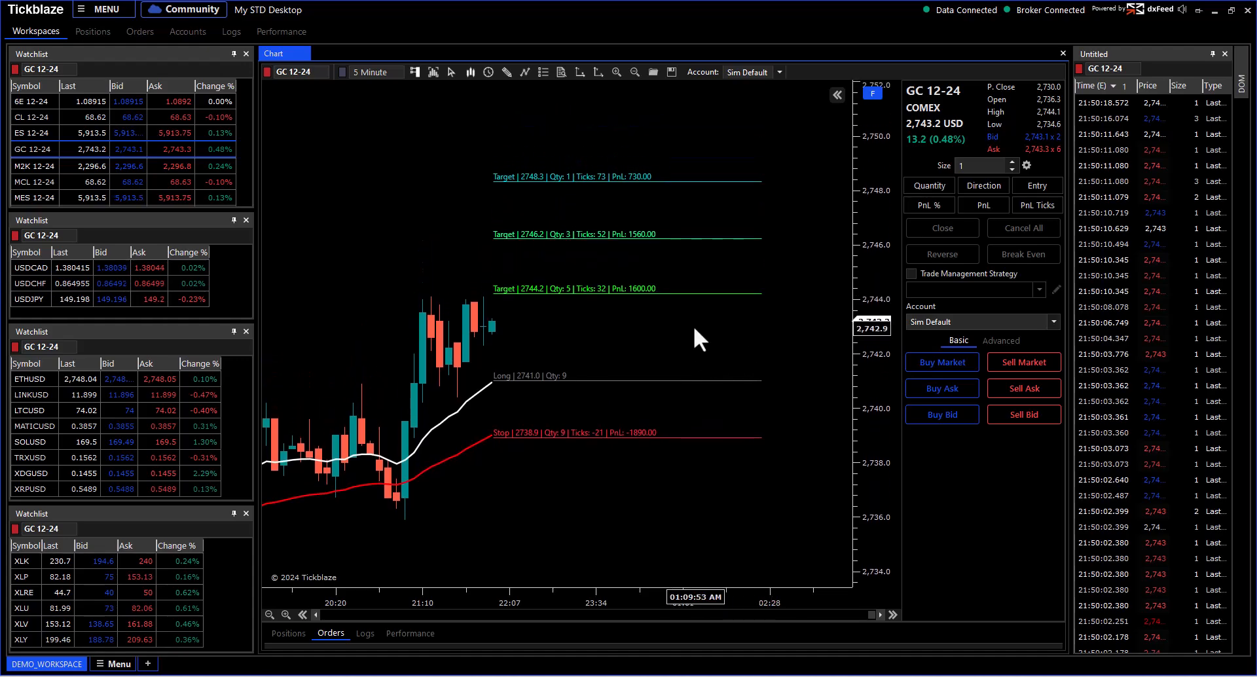
Step: Set the risk-reward drawing's entry line colour to White in its parameters
double_click(550, 380)
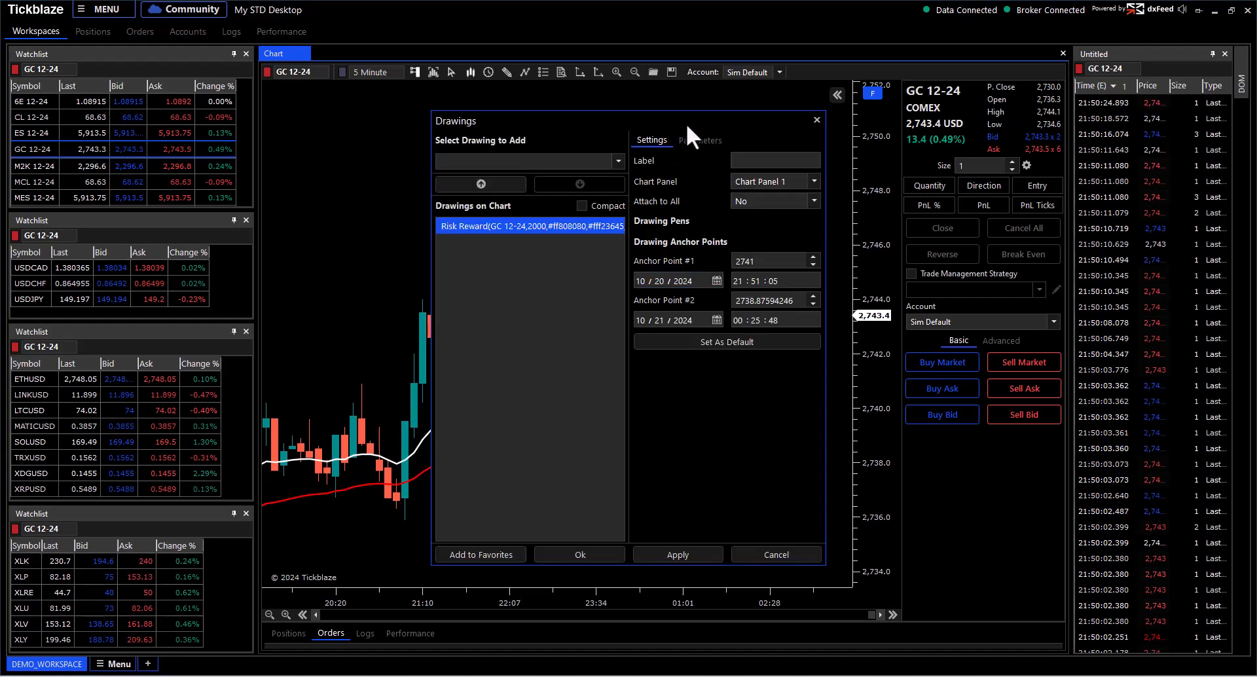
left_click_drag(687, 123, 312, 109)
left_click(313, 127)
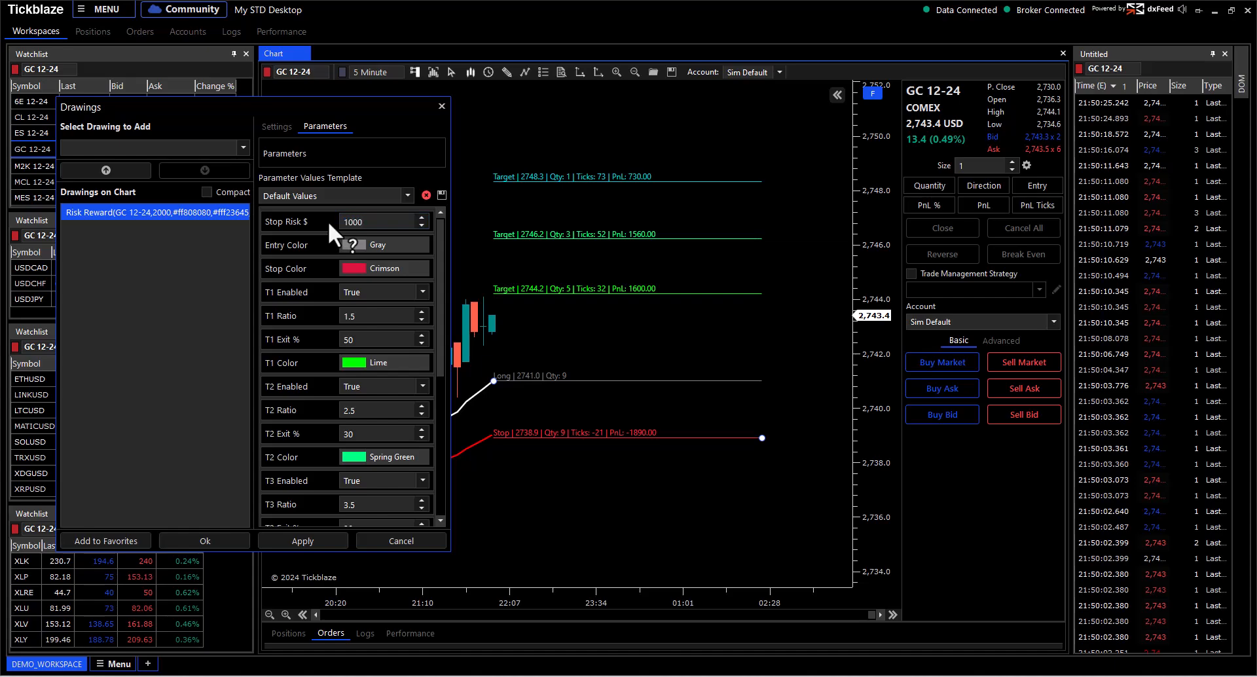
left_click(359, 244)
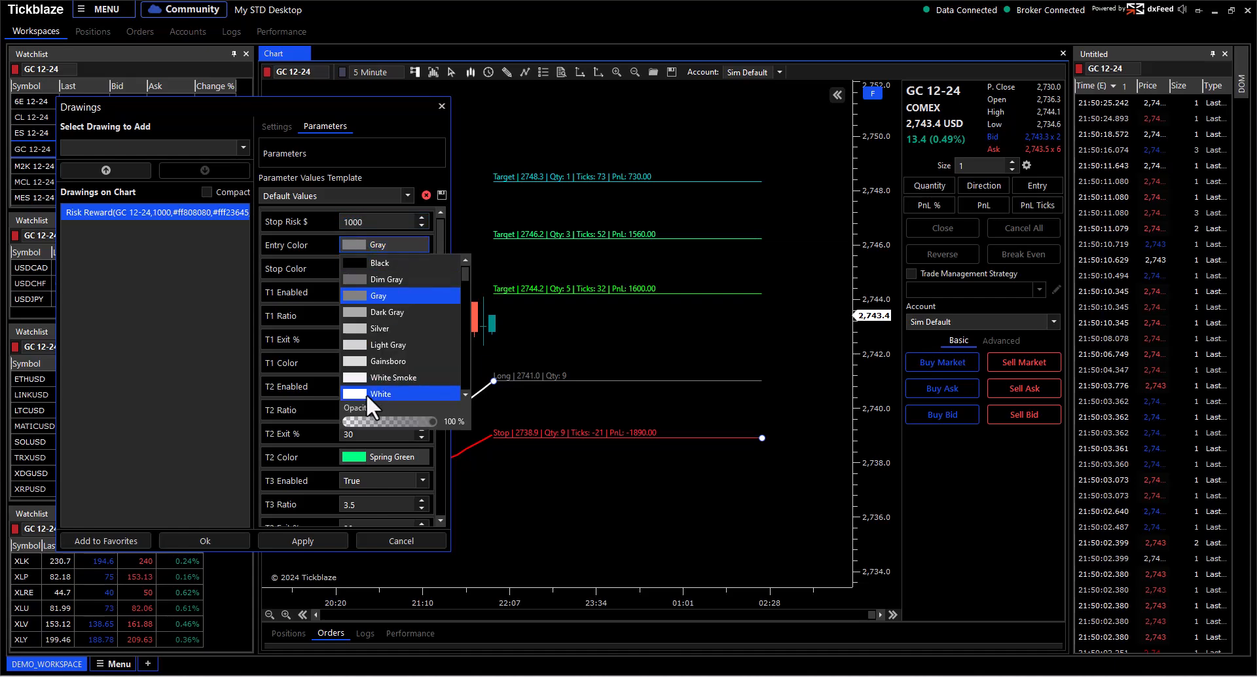
left_click(367, 393)
left_click(431, 175)
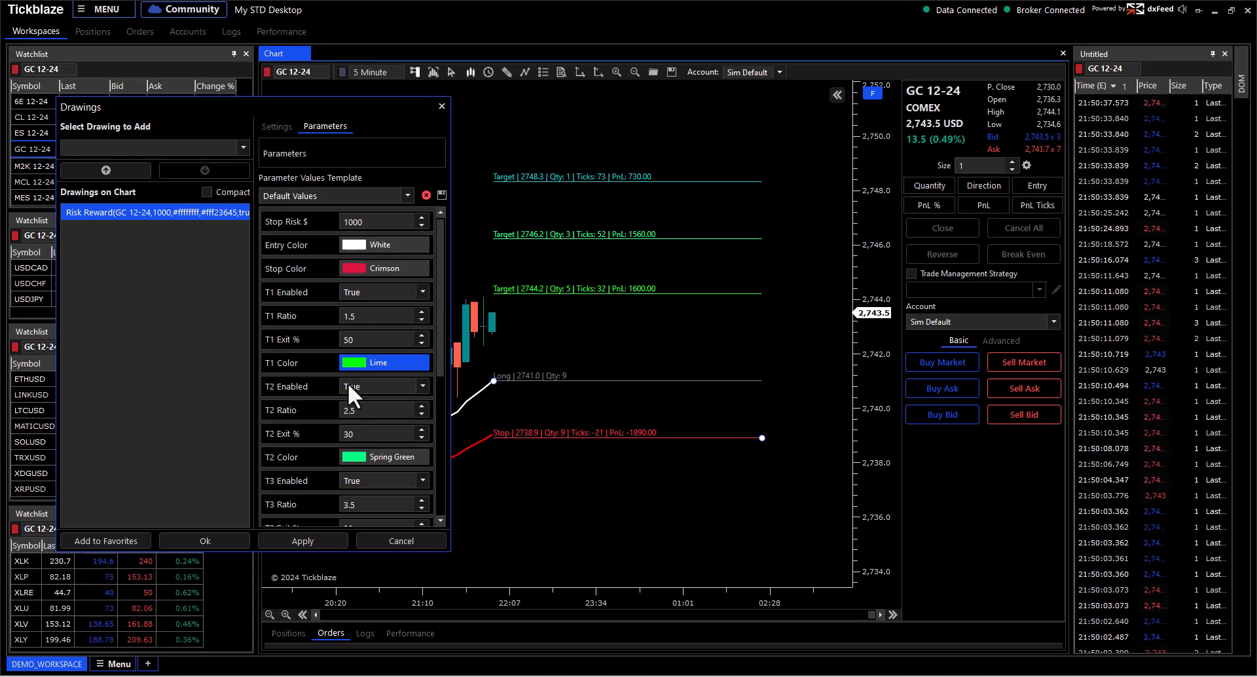
left_click_drag(439, 355, 443, 387)
Step: Disable targets 2 and 3 and apply the change
left_click(386, 338)
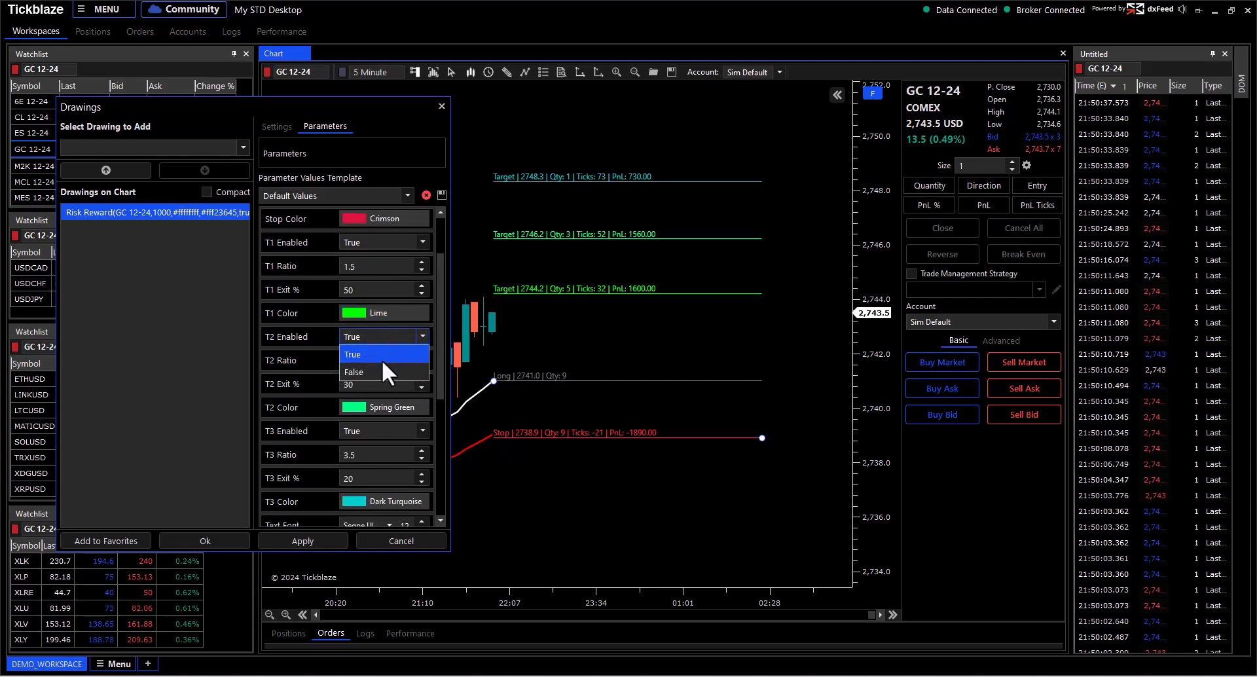
left_click(380, 372)
left_click(376, 429)
left_click(368, 464)
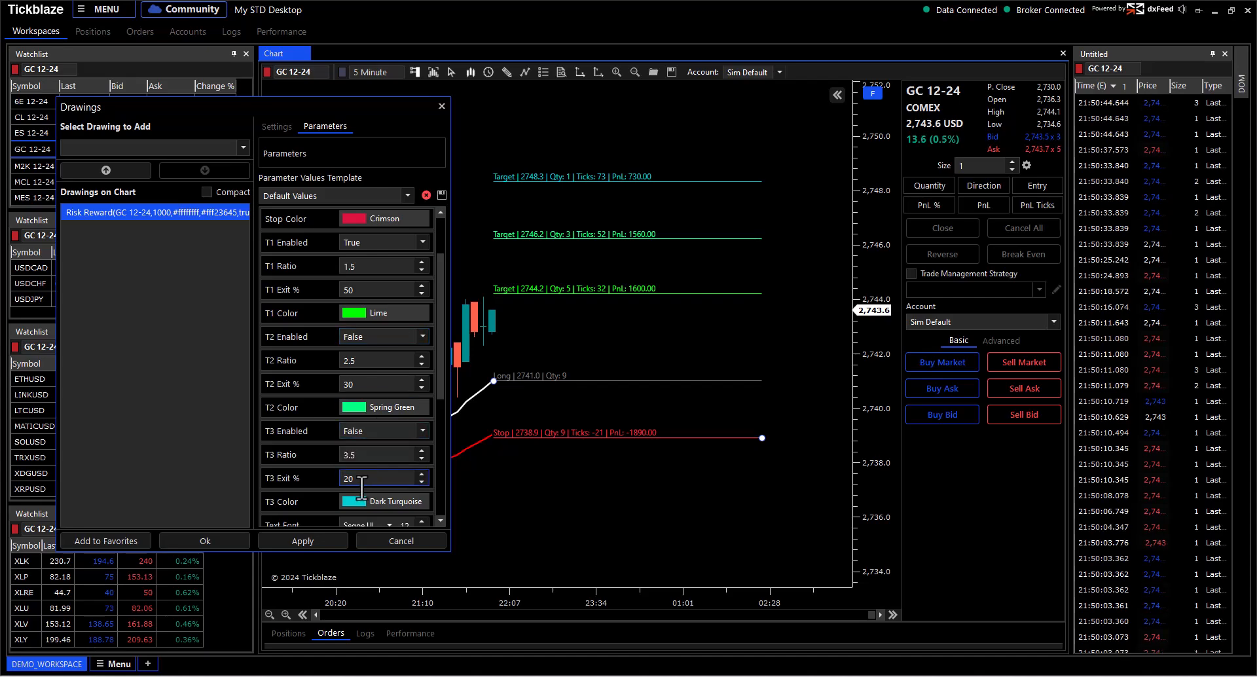
left_click(313, 540)
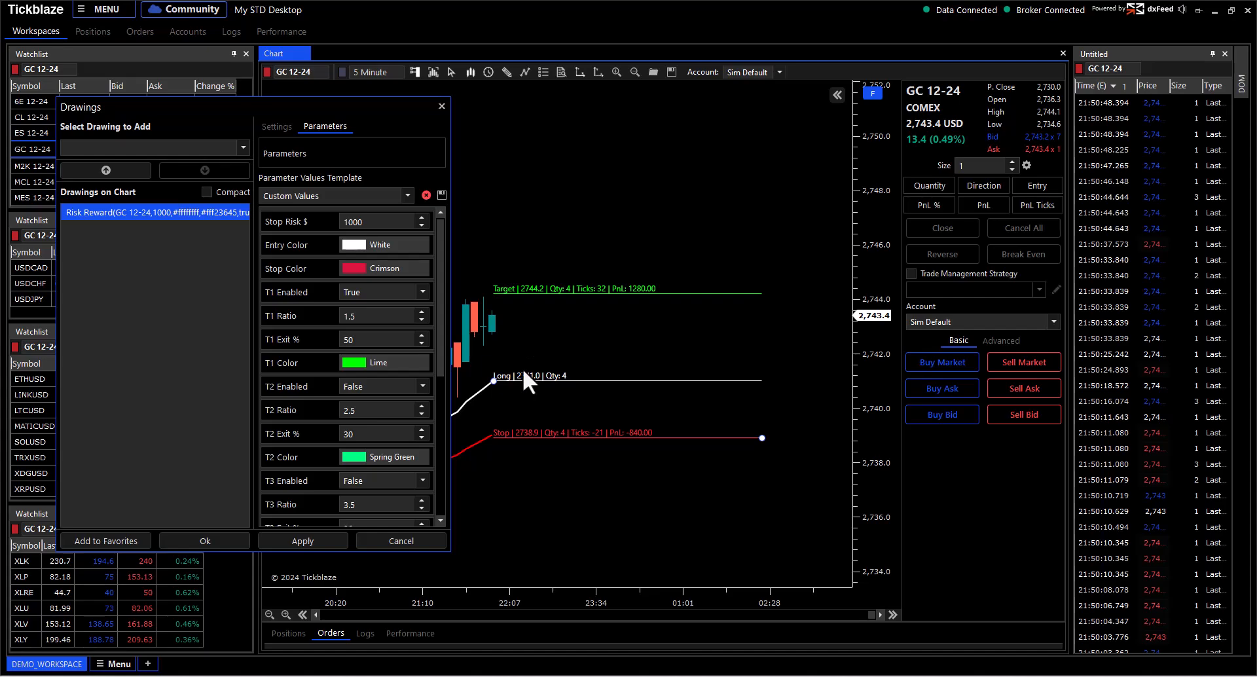
Step: Set T1 Ratio to 1 and T1 Exit to 100%, apply, and close the settings
left_click(358, 315)
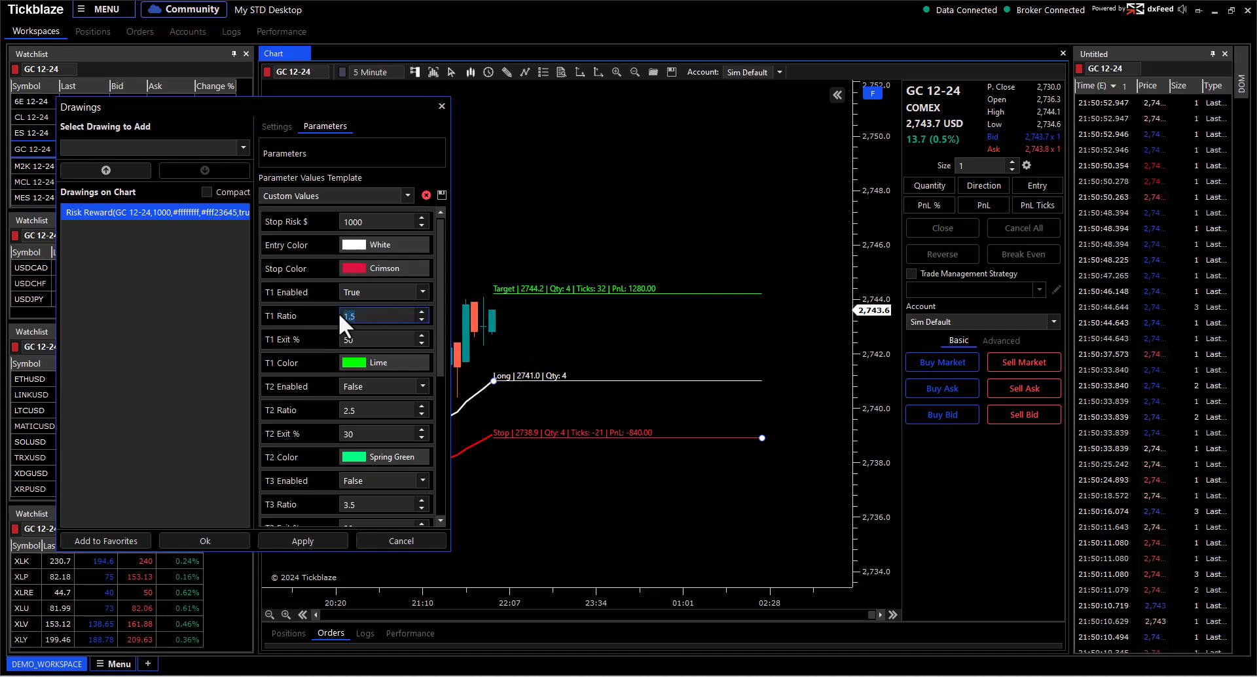
left_click(375, 339)
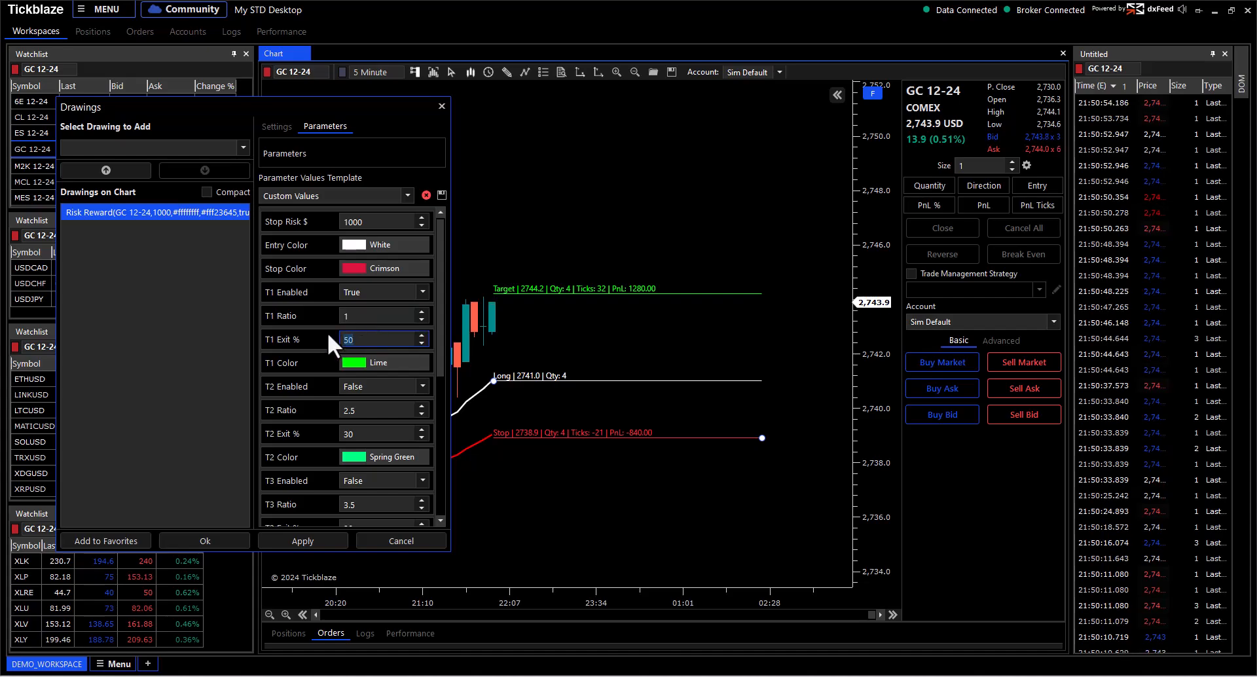
type("100")
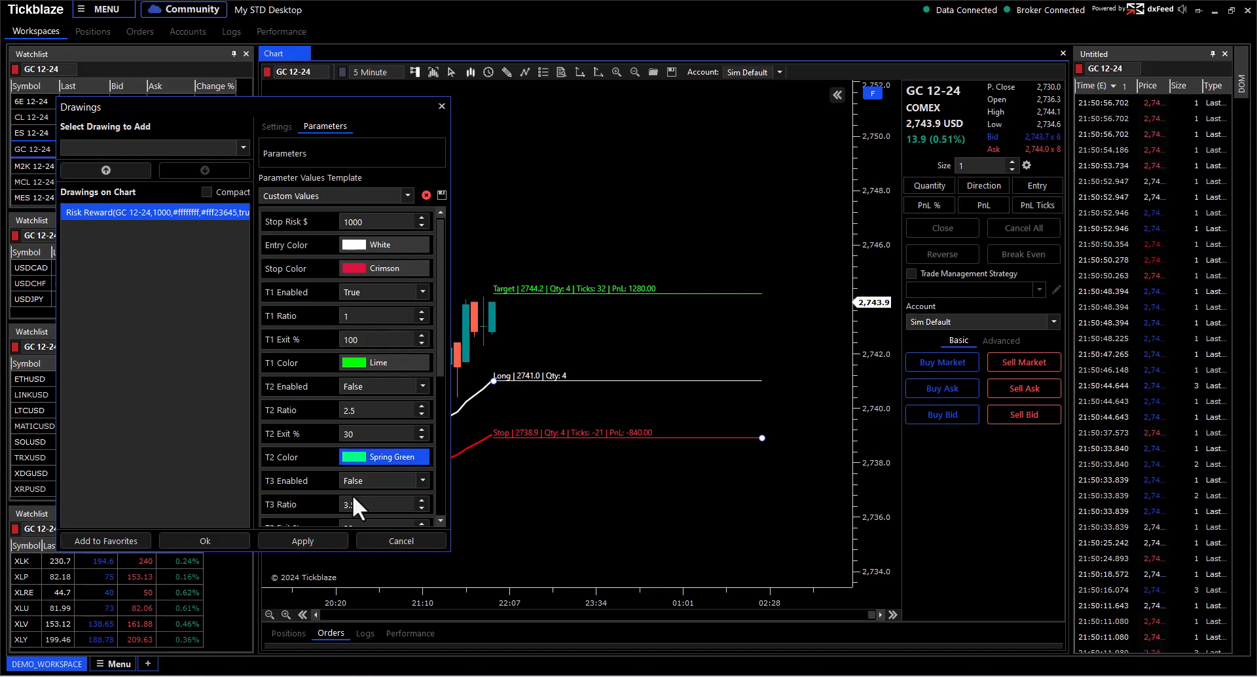
left_click(334, 539)
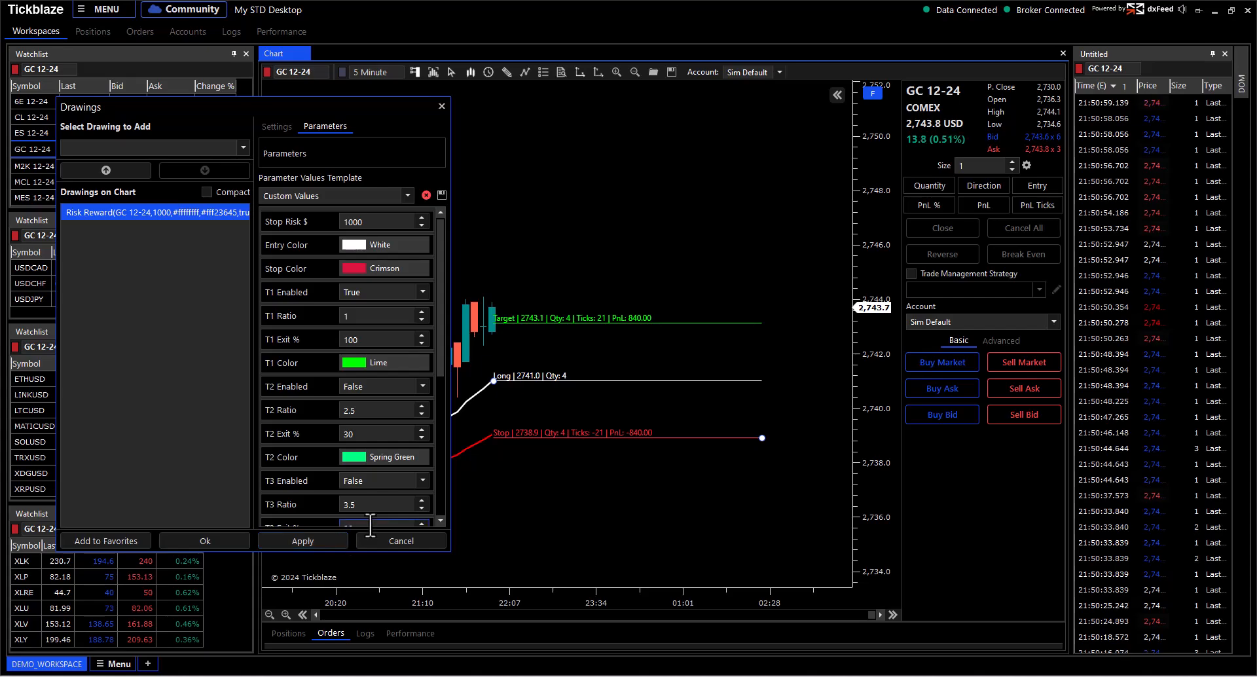
left_click(399, 542)
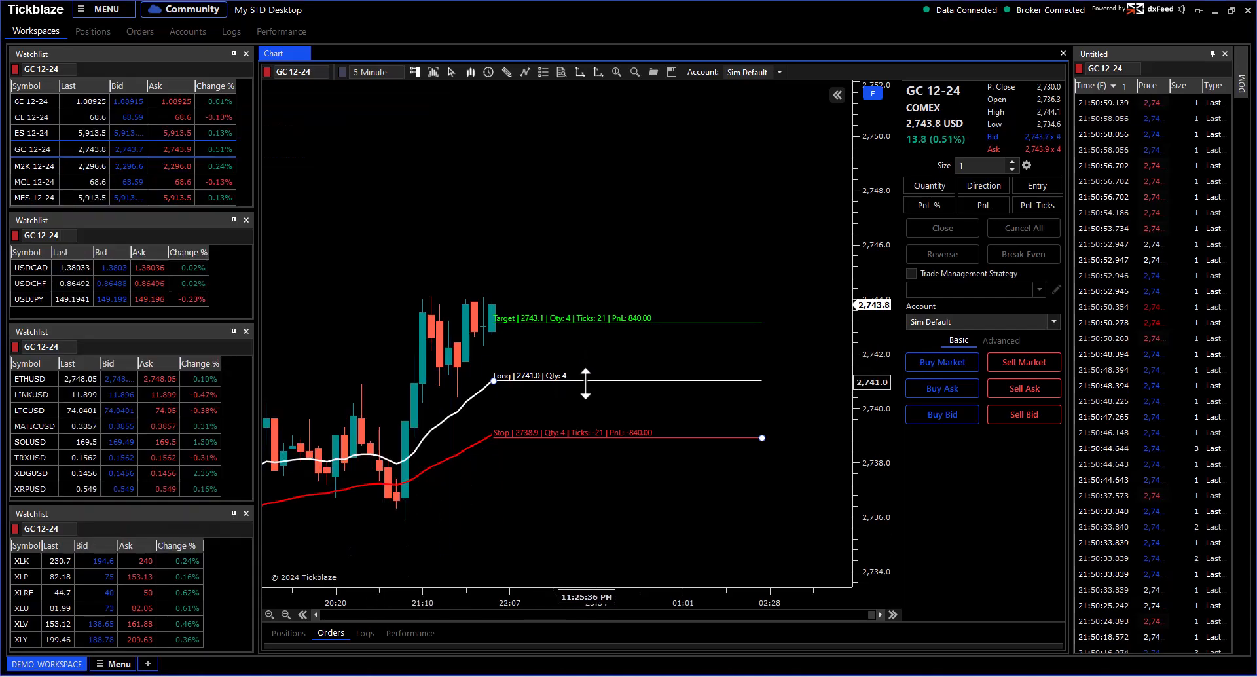
Step: Drag the bracket to entry 2744.1, stop 2740.6 and target 2747.6, sized at 2 contracts
left_click_drag(583, 378, 620, 380)
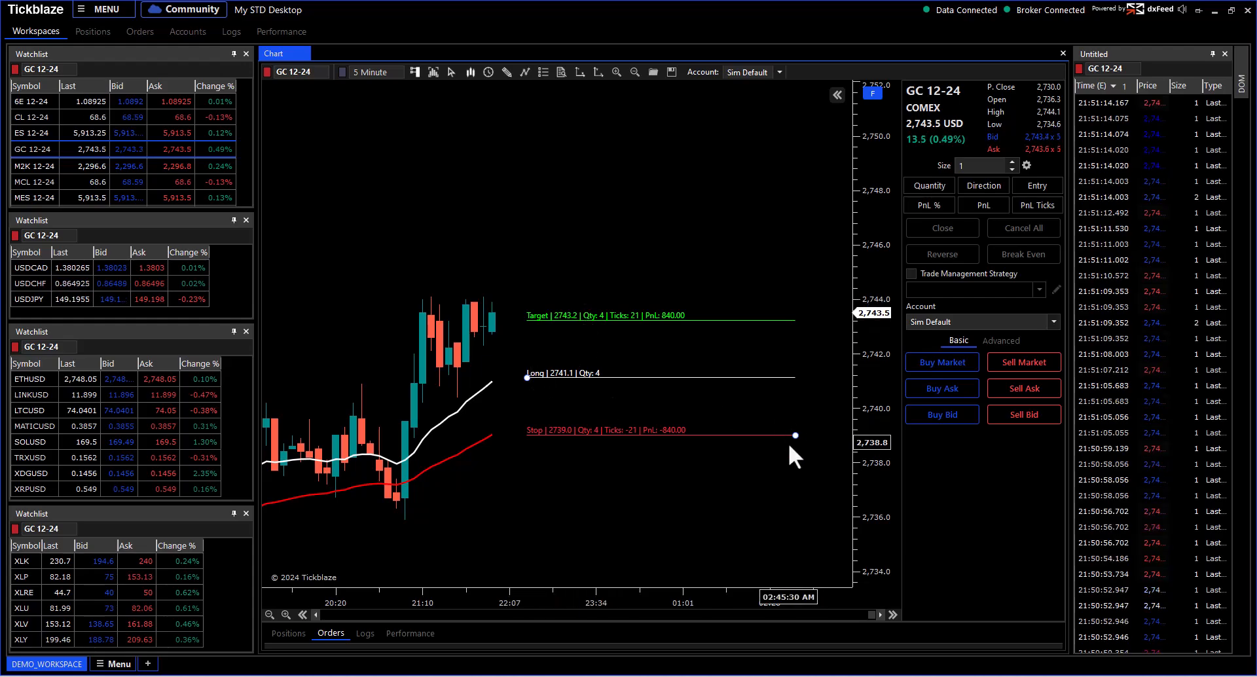
mouse_move(793, 437)
left_mouse_down()
mouse_move(790, 503)
mouse_move(790, 419)
mouse_move(795, 516)
mouse_move(805, 458)
mouse_move(810, 519)
mouse_move(816, 442)
left_mouse_up()
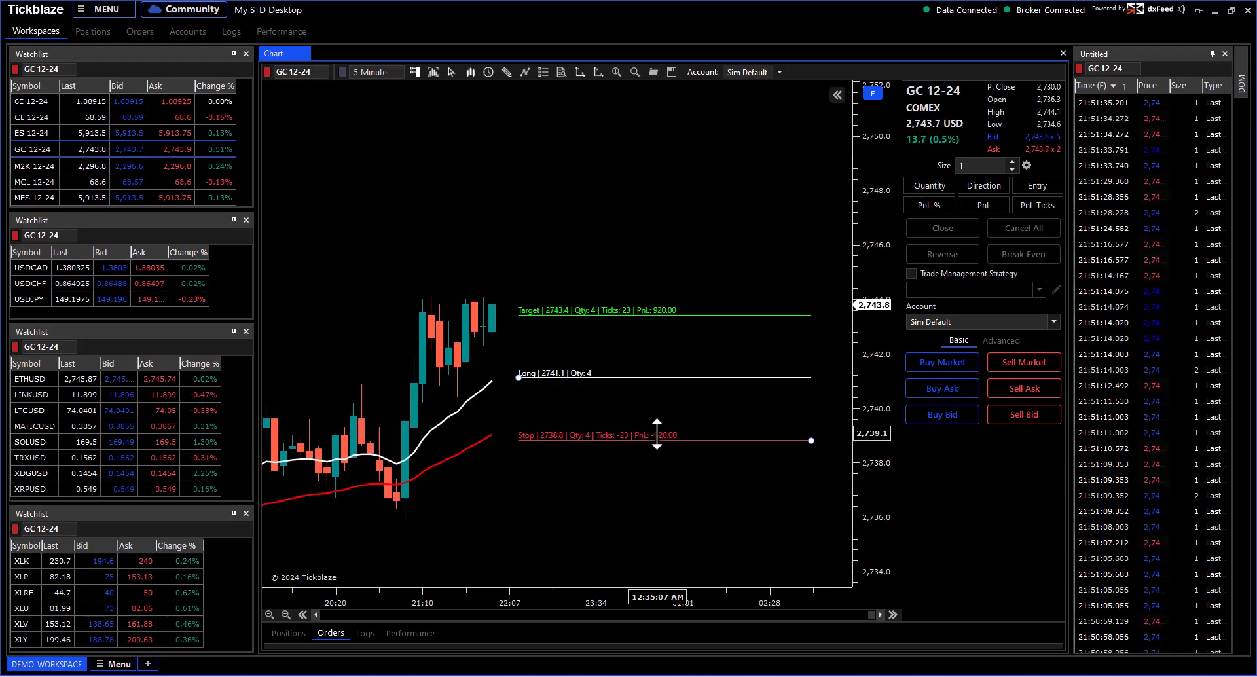
left_click_drag(672, 317, 671, 315)
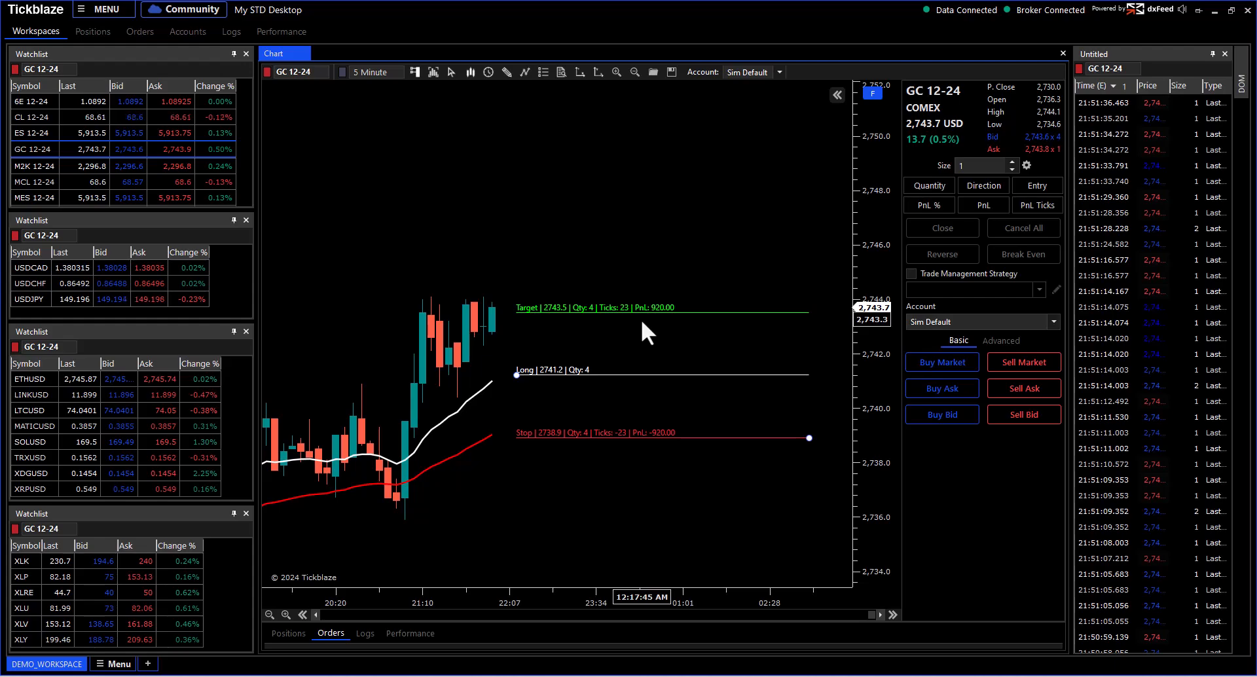
left_click_drag(693, 365, 499, 295)
left_click_drag(699, 357, 715, 391)
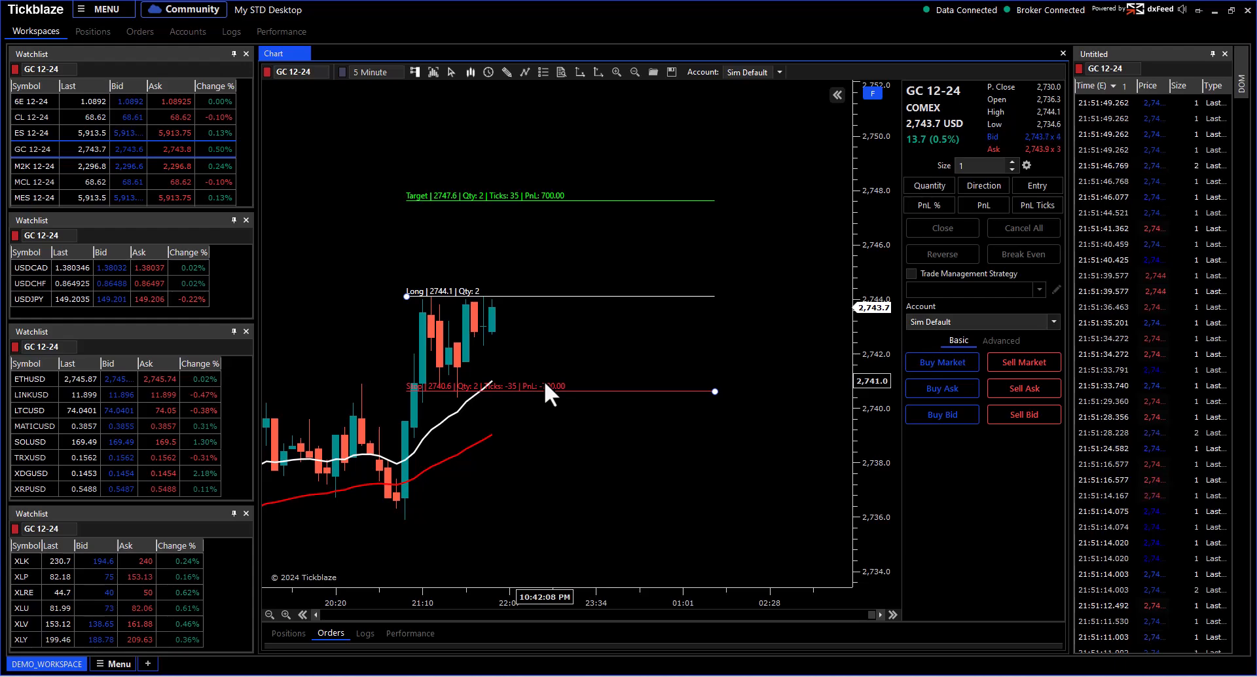
Step: Set order size to 2 and place a Buy Stop aligned with the 2,744.1 entry line
left_click_drag(559, 348, 600, 313)
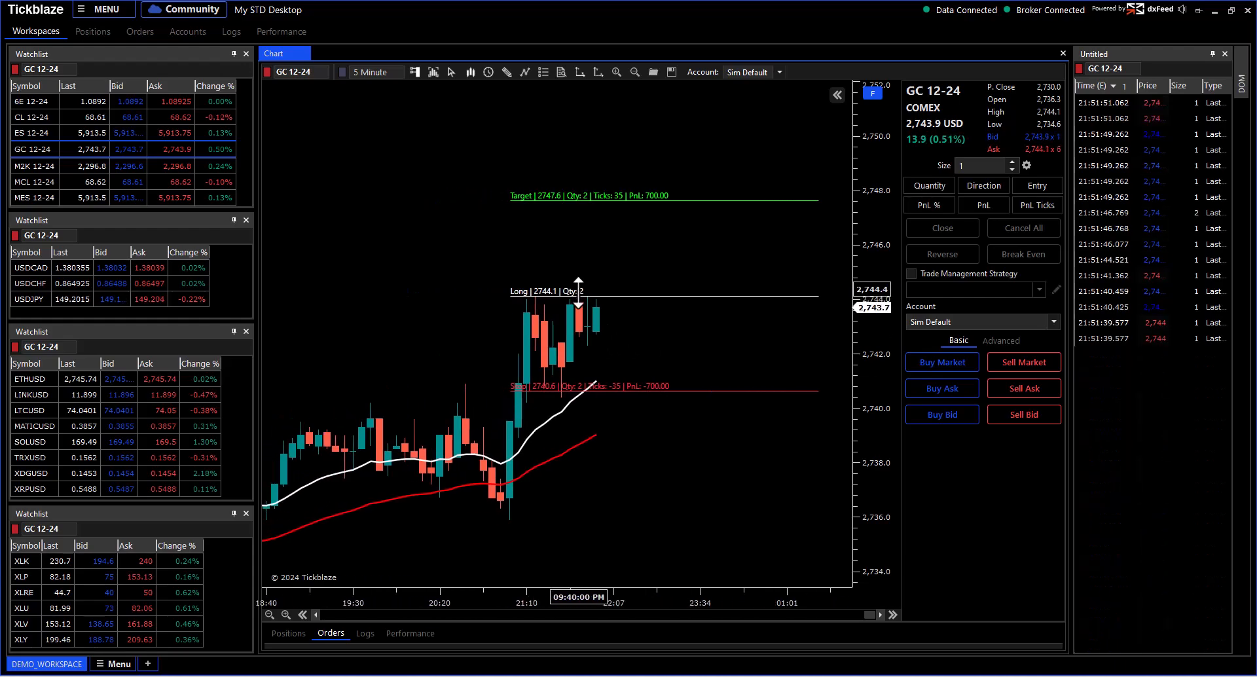
left_click_drag(854, 349, 857, 189)
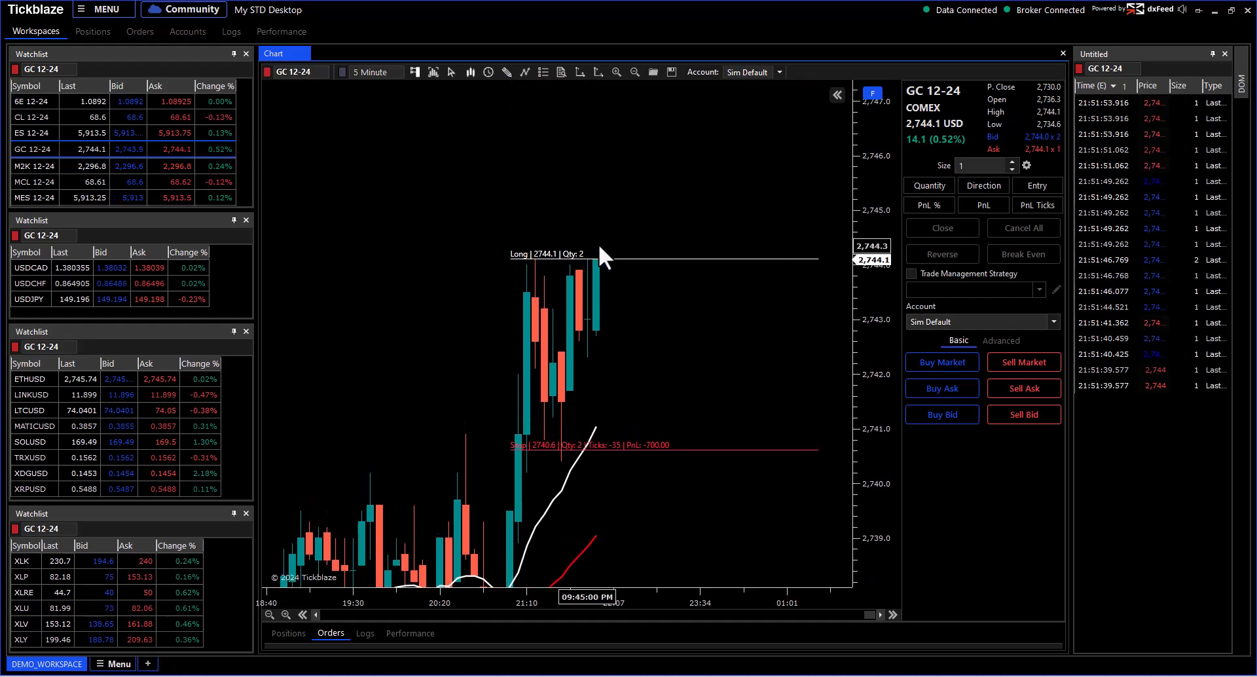
left_click(1013, 161)
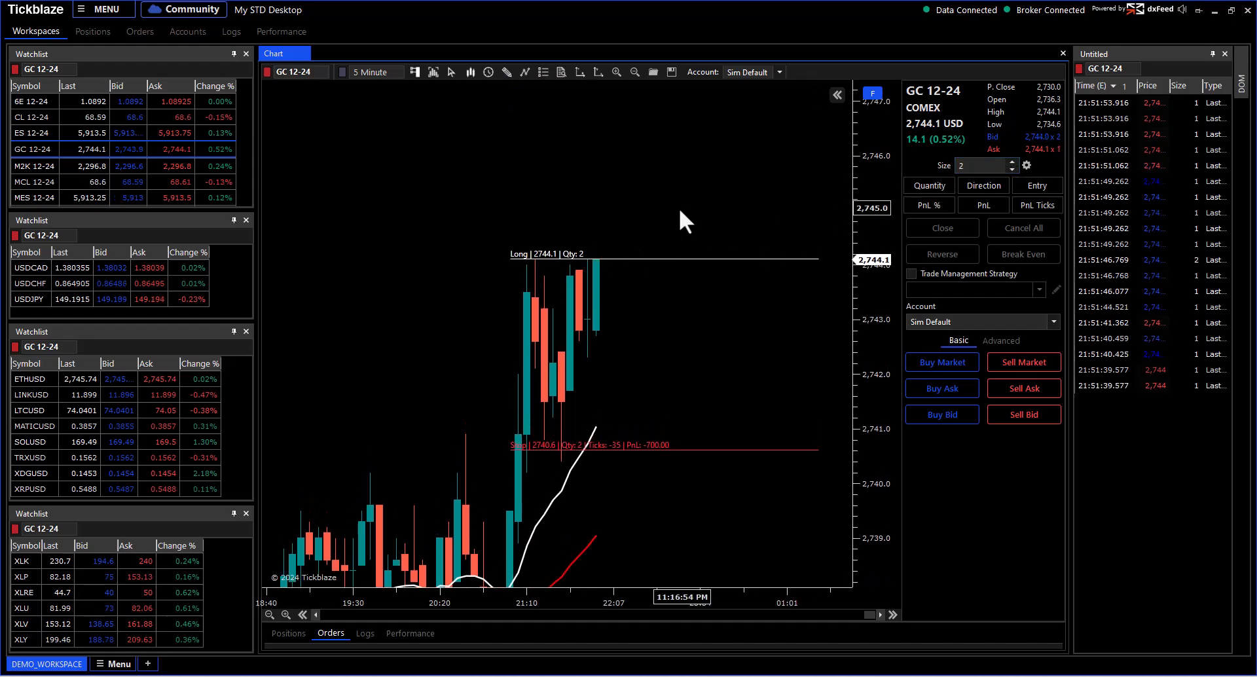
right_click(624, 183)
mouse_move(629, 190)
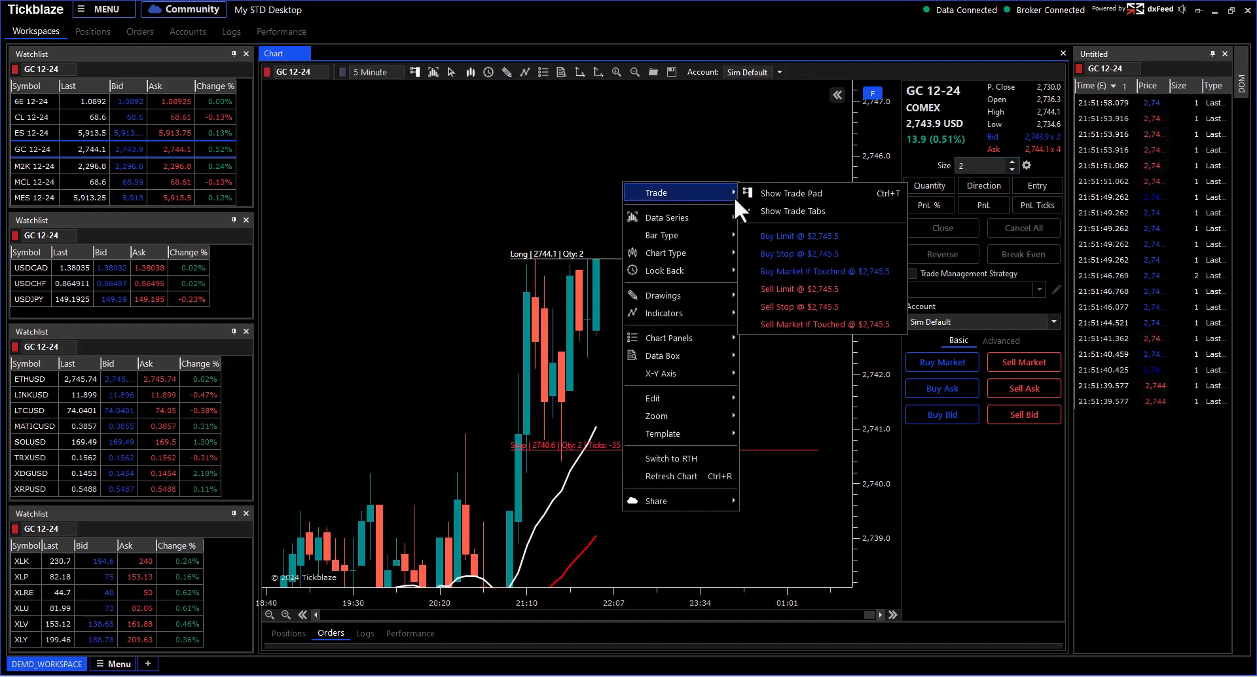
left_click(803, 247)
left_click_drag(677, 184, 677, 247)
left_click_drag(602, 188, 681, 262)
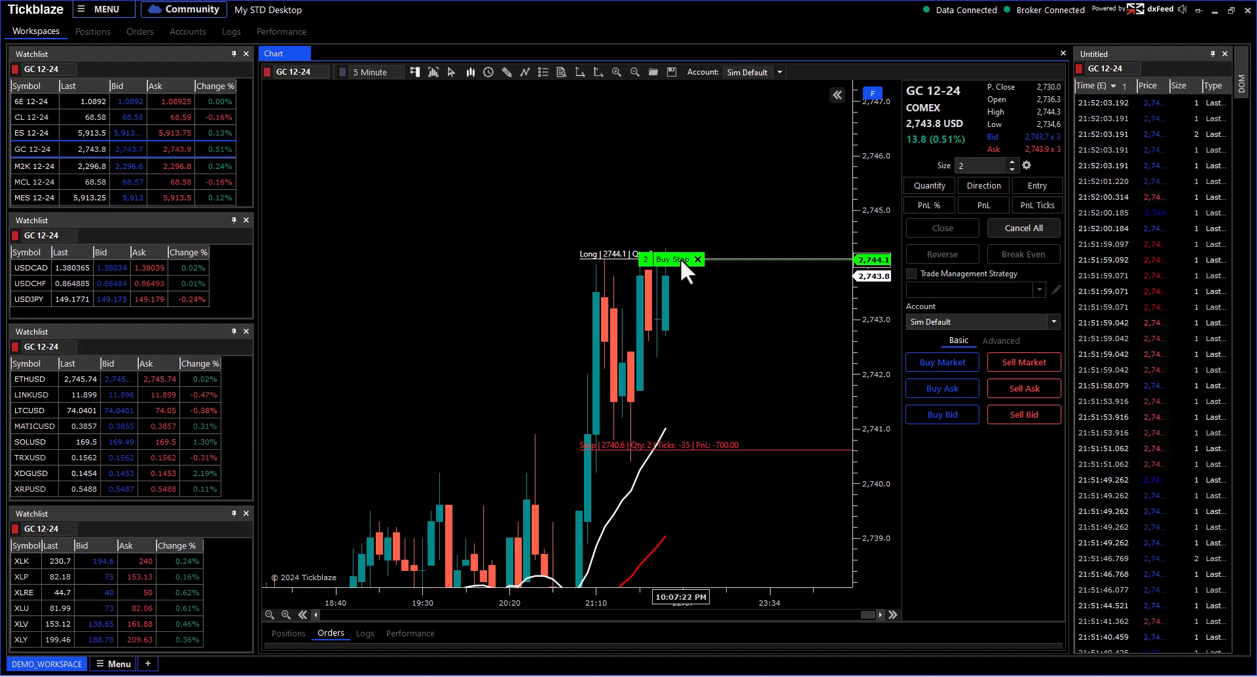
Step: Place a 2-lot Sell Stop at 2,740.5 and a Sell Limit at 2,747.6
left_click_drag(877, 208, 878, 328)
right_click(758, 403)
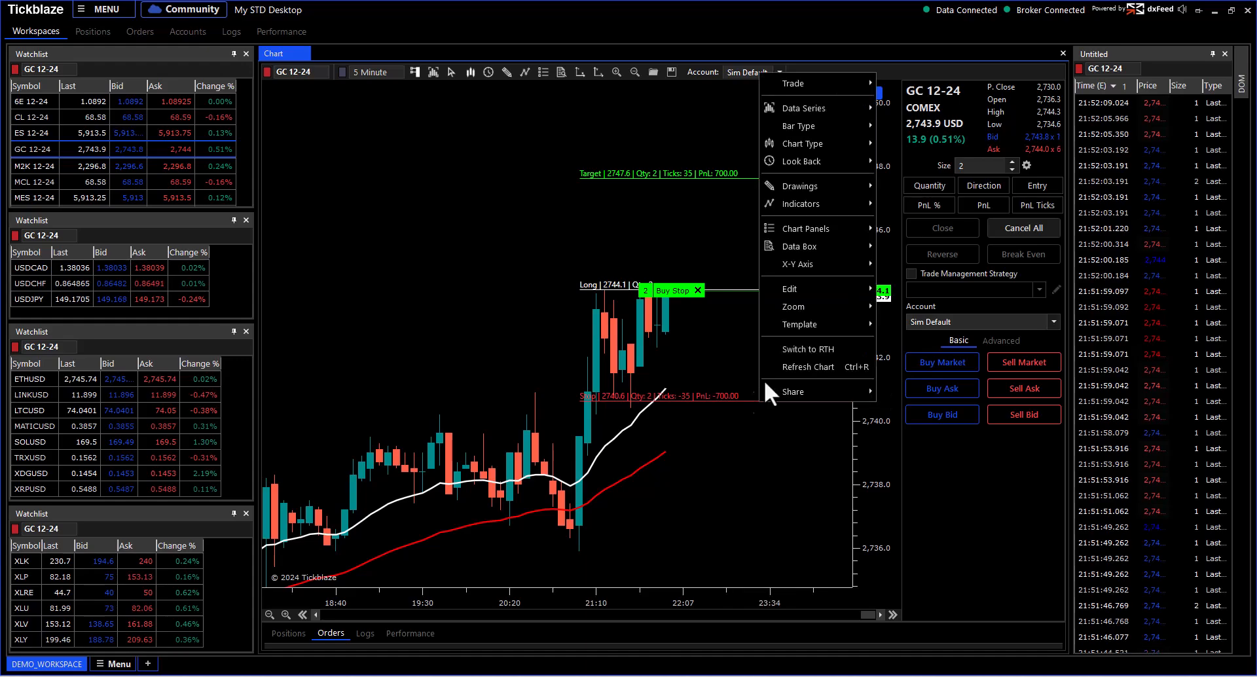
mouse_move(791, 80)
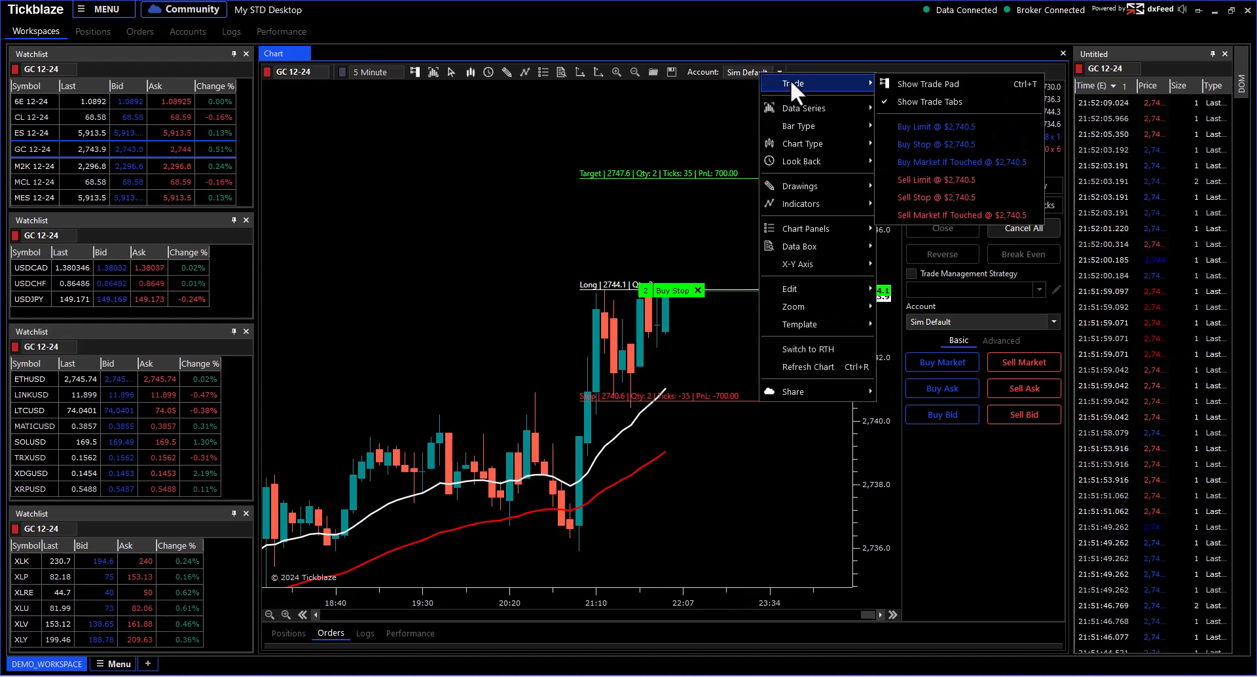
left_click(904, 194)
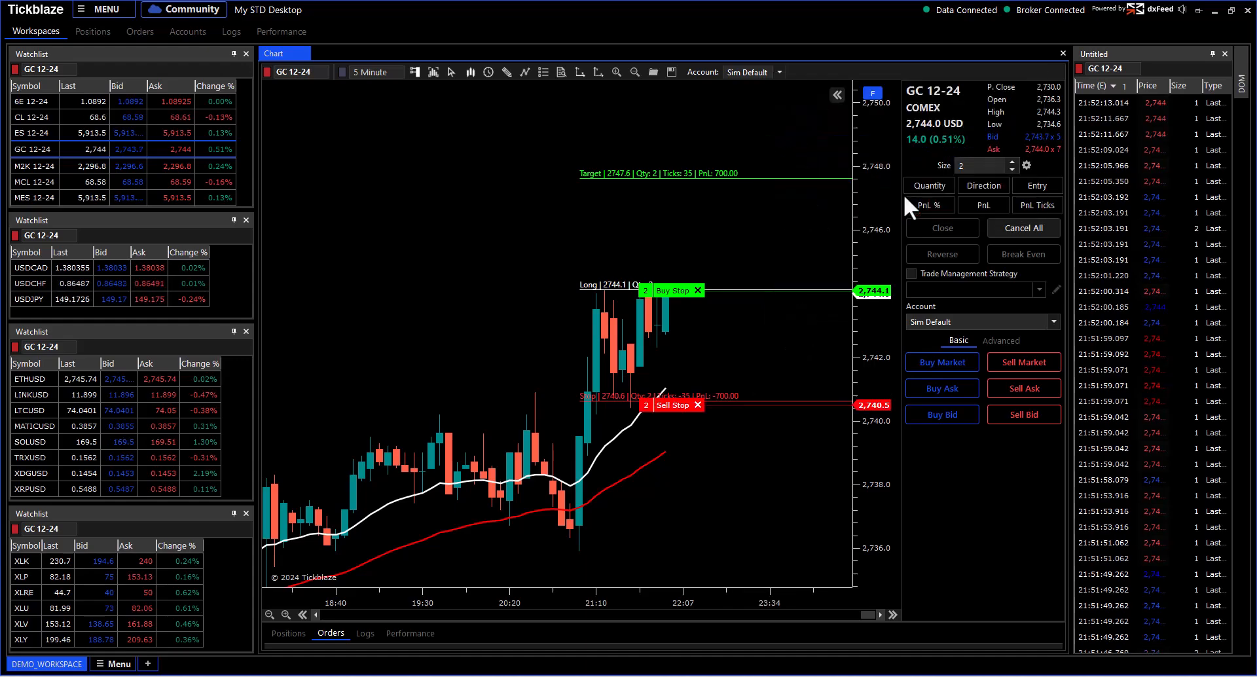
right_click(746, 178)
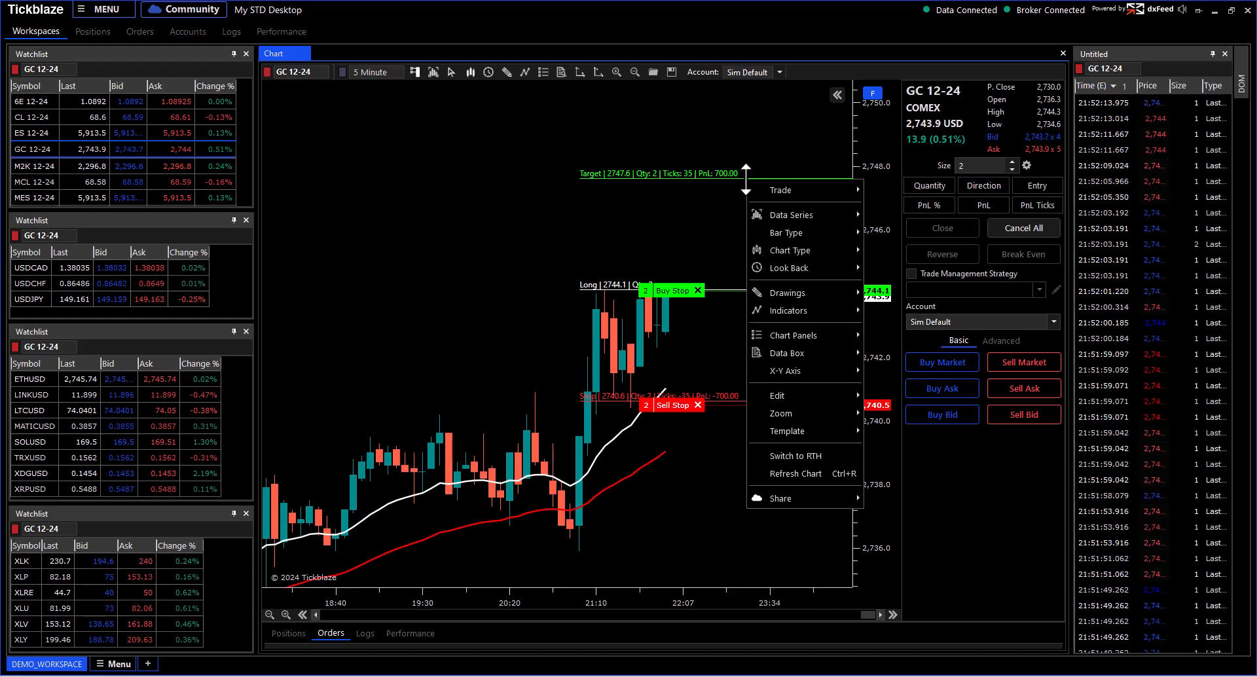
mouse_move(768, 189)
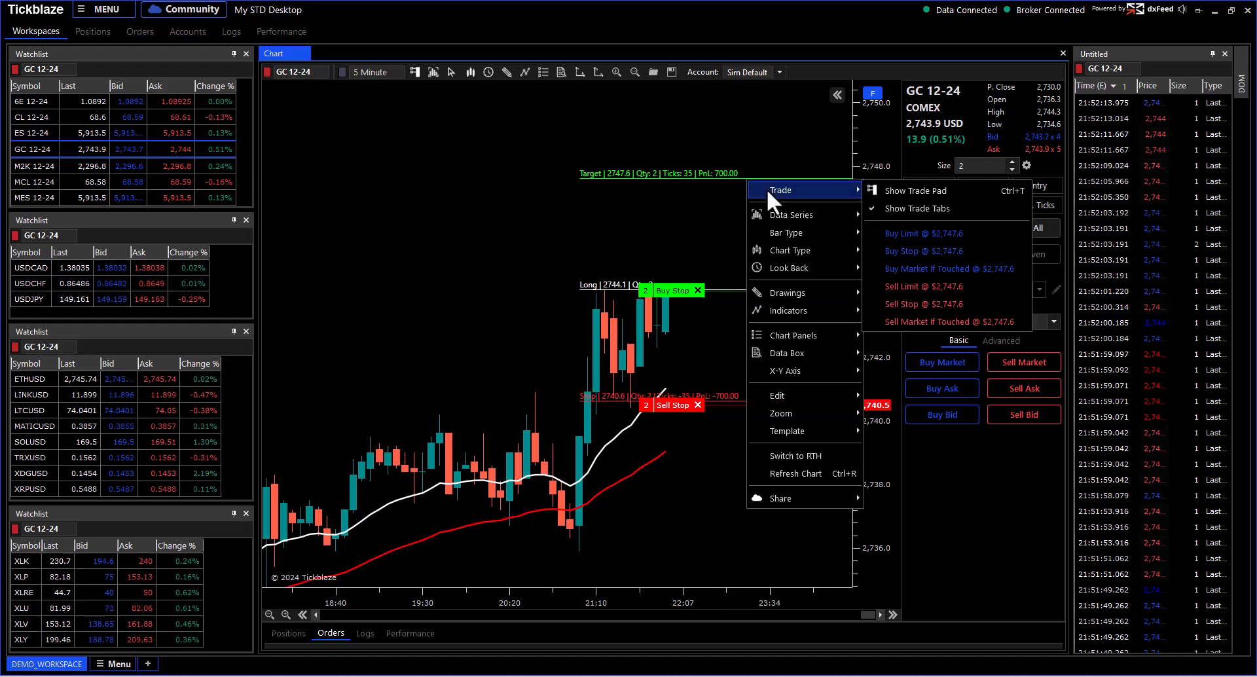
left_click(908, 286)
left_click_drag(747, 217, 656, 237)
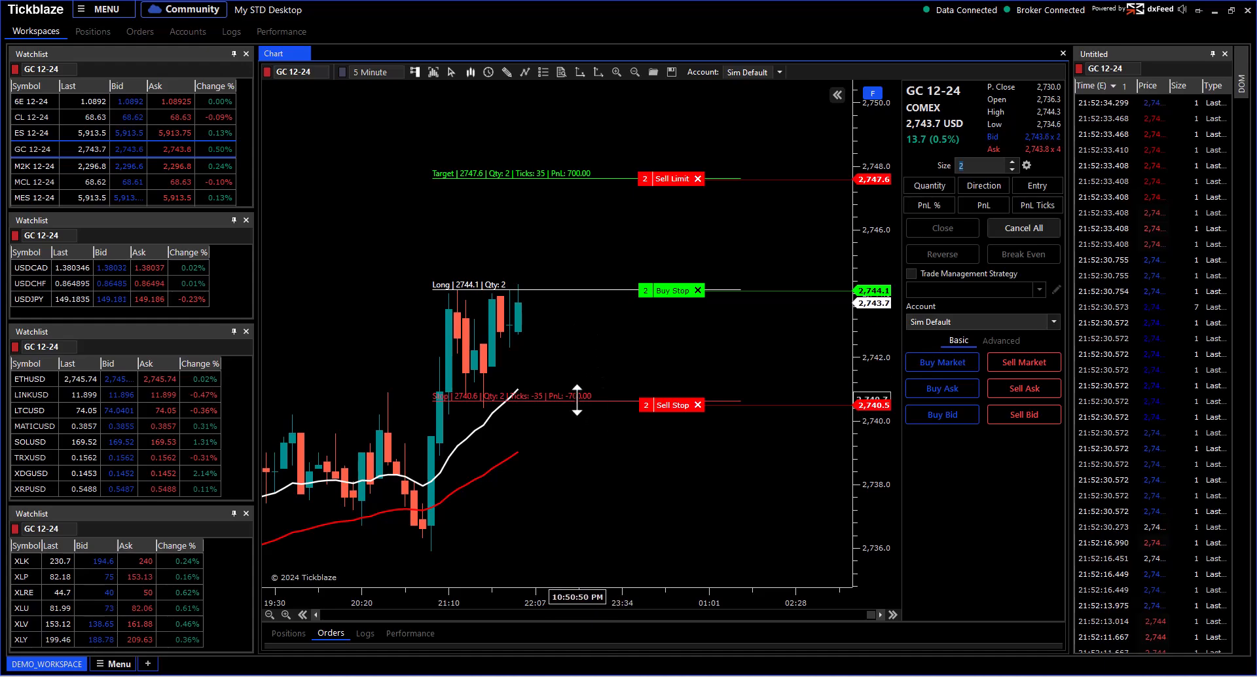
Step: Cancel all three 2-lot working orders: Buy Stop, Sell Stop and Sell Limit
scroll(583, 389, "down", 3)
scroll(638, 372, "down", 2)
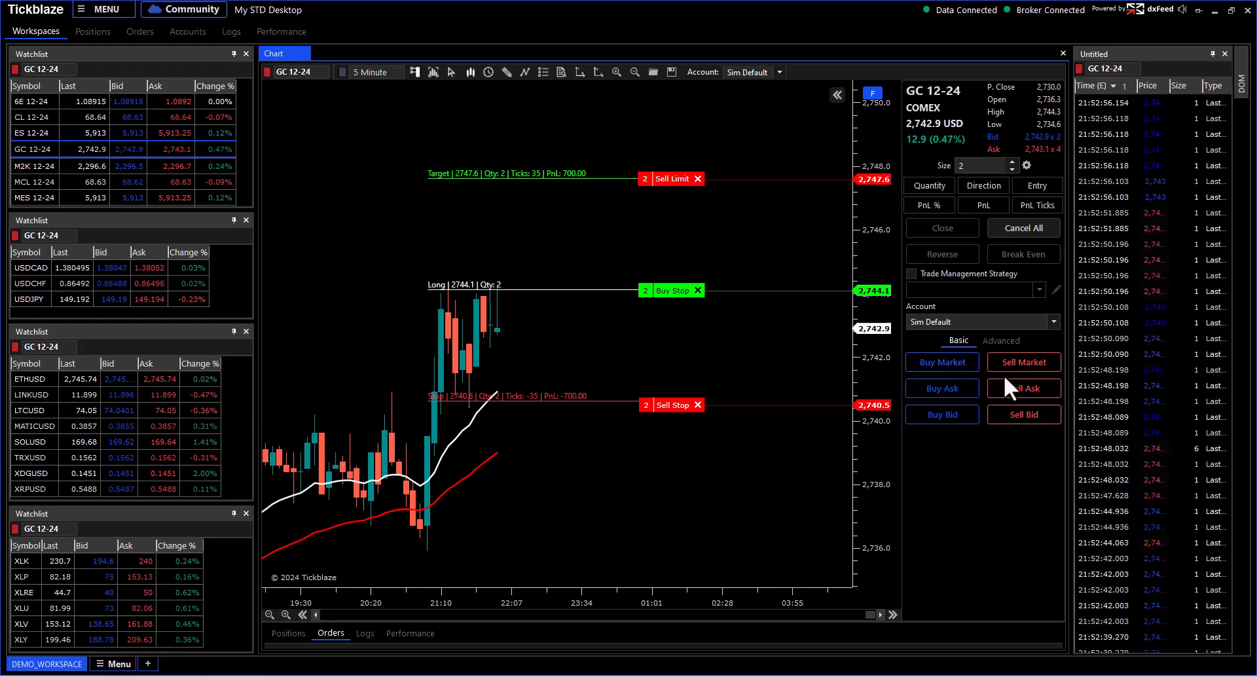
left_click(1027, 226)
scroll(598, 236, "down", 3)
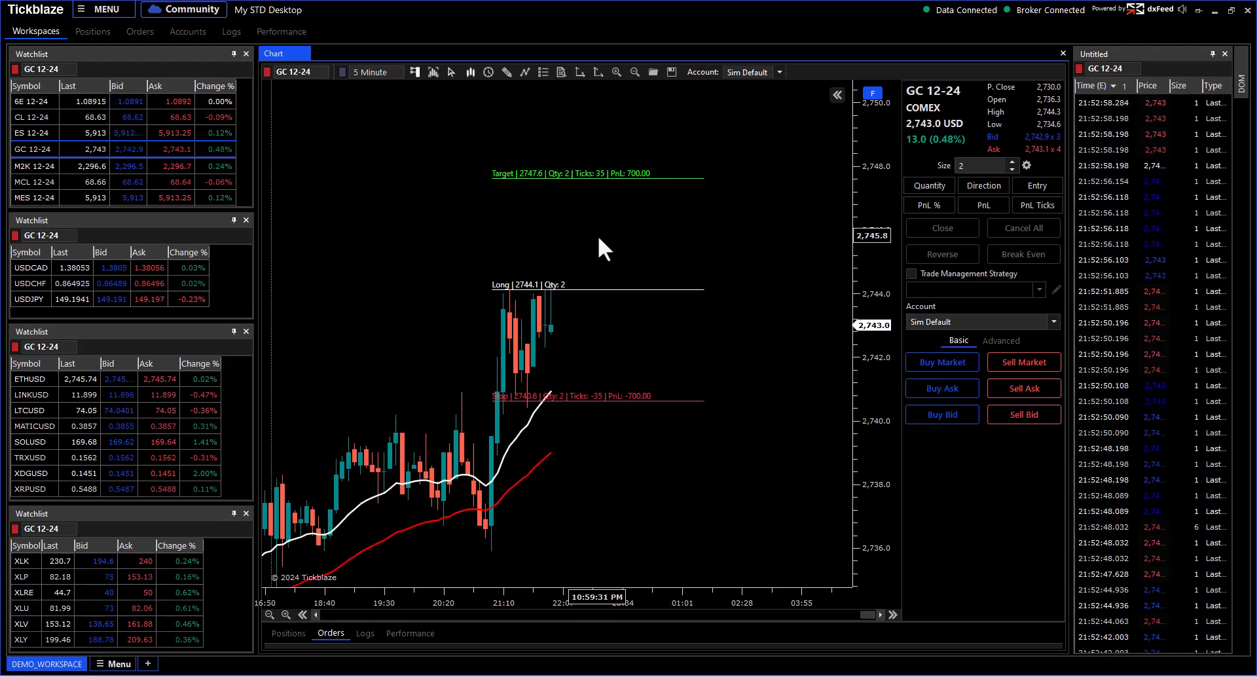
Step: Shift the risk-reward drawing to entry 2,744.3, target 2,747.8, stop 2,740.8, toggling trade management on and off
left_click(509, 75)
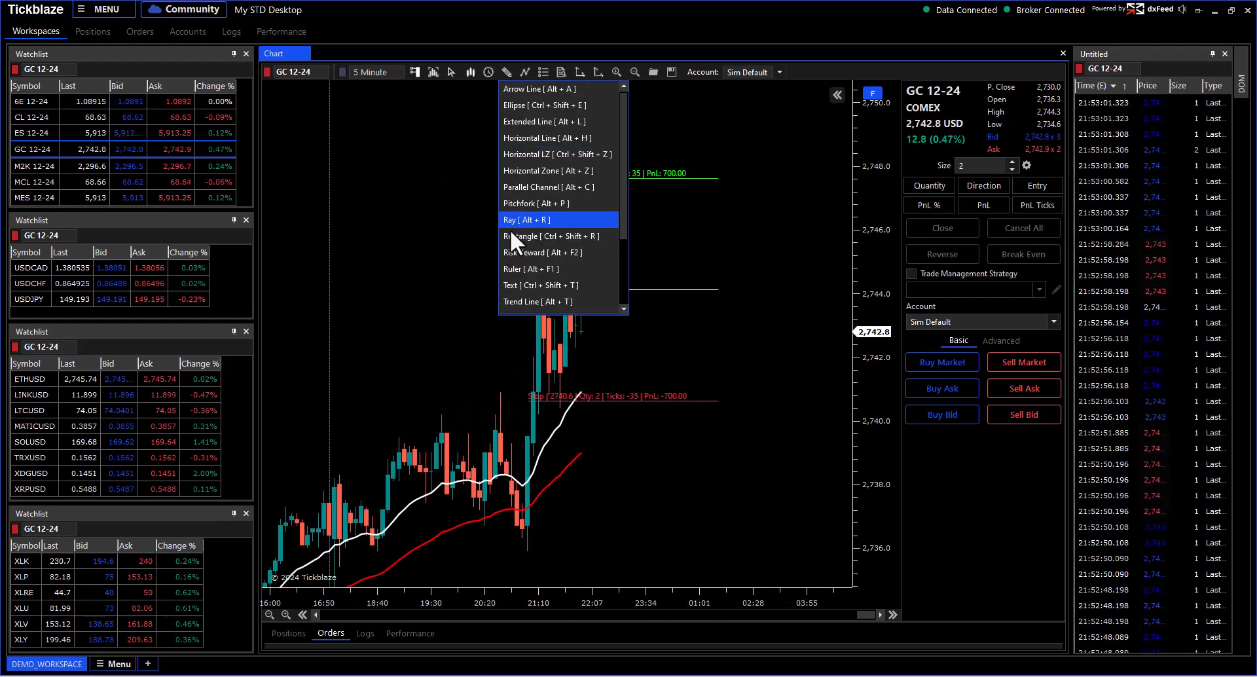
left_click(464, 230)
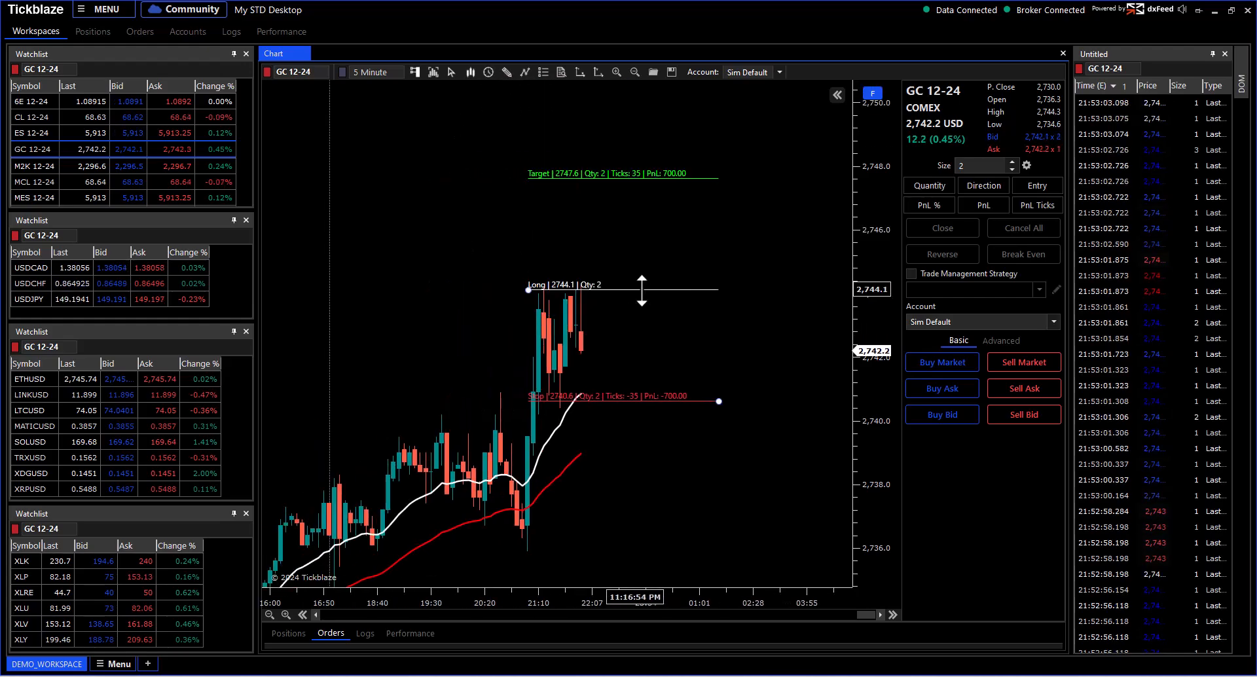
left_click_drag(636, 290, 704, 291)
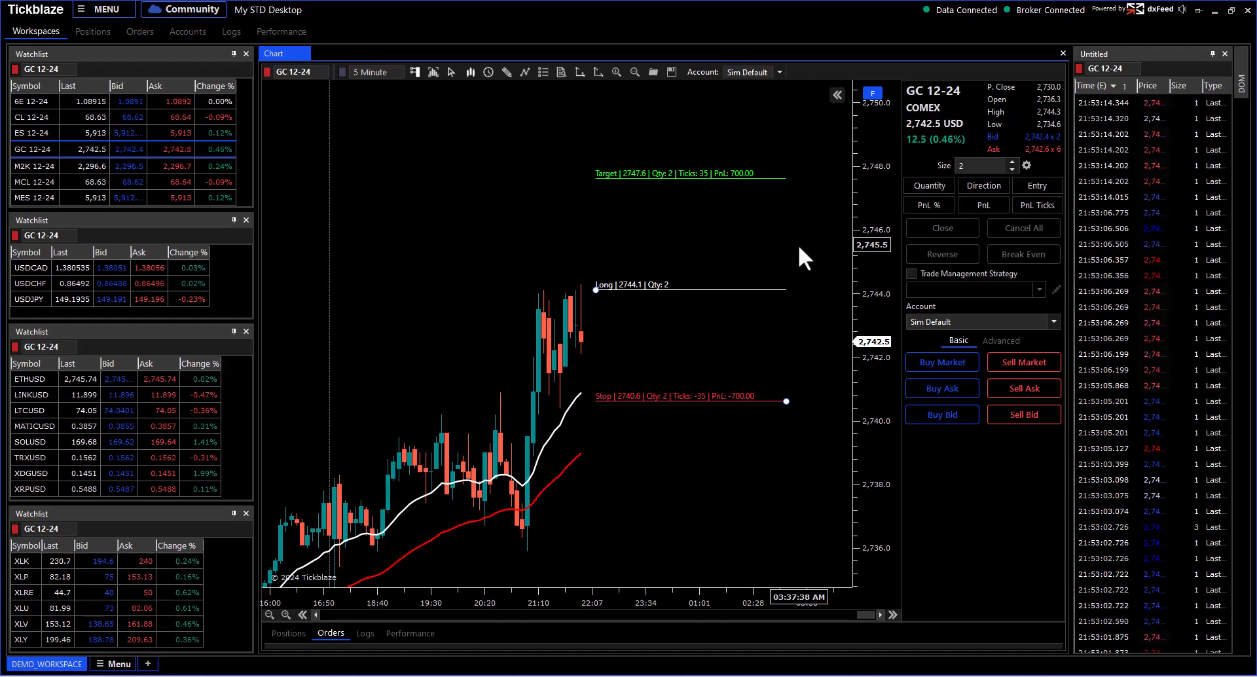
left_click(911, 274)
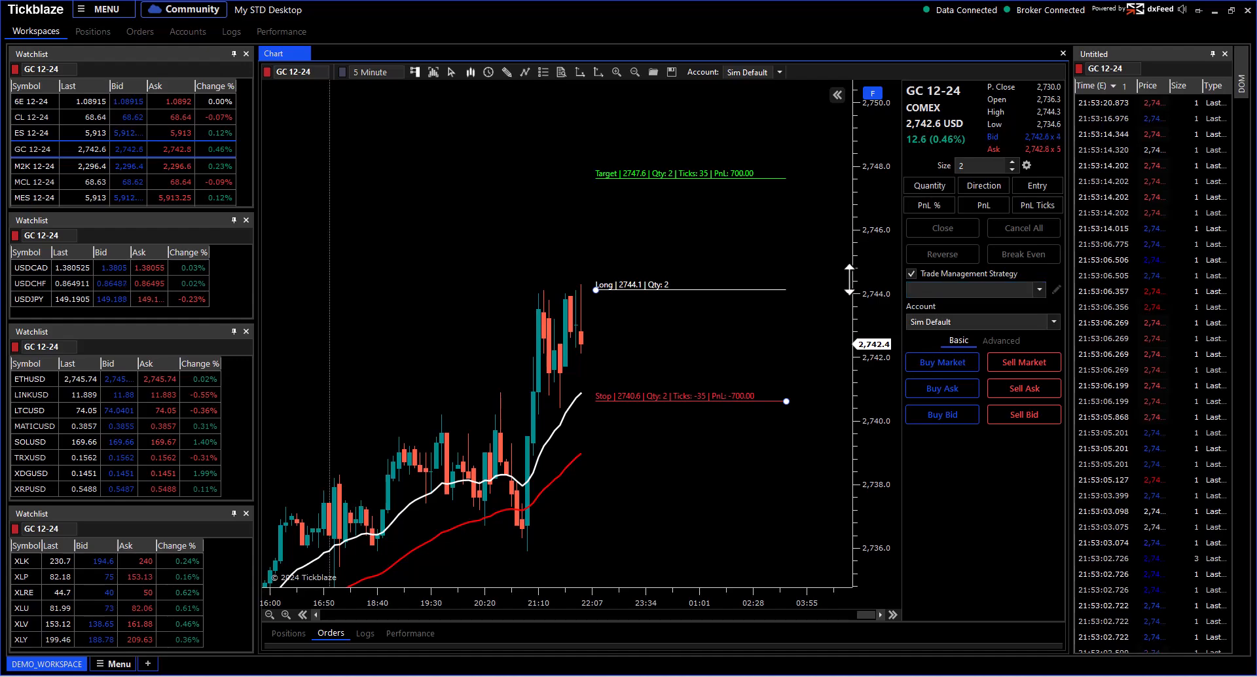
mouse_move(716, 283)
left_mouse_down()
mouse_move(702, 260)
mouse_move(721, 280)
left_mouse_up()
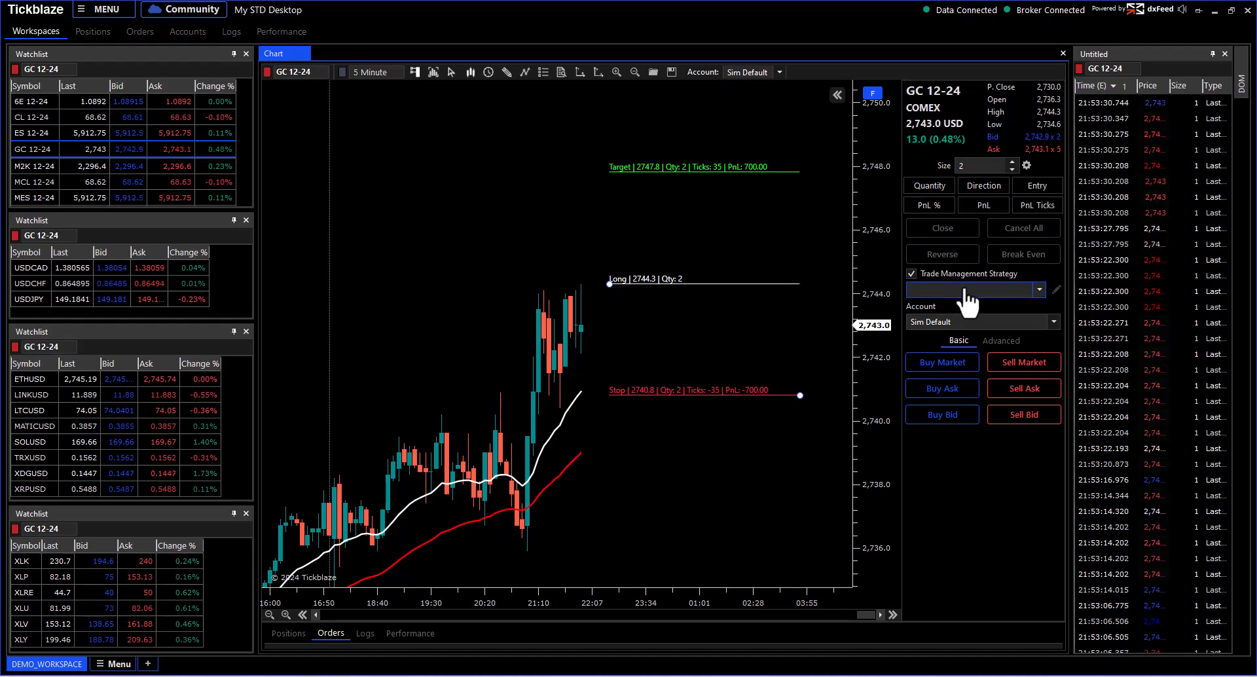
left_click(910, 274)
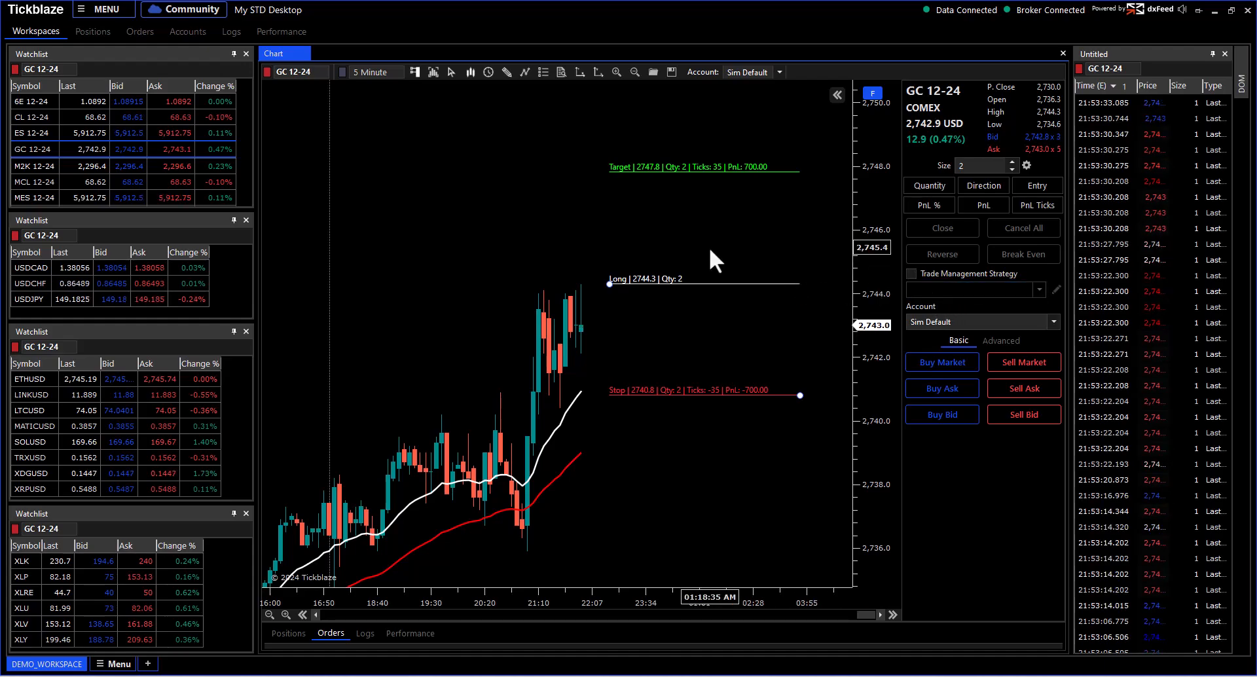
scroll(709, 246, "down", 1)
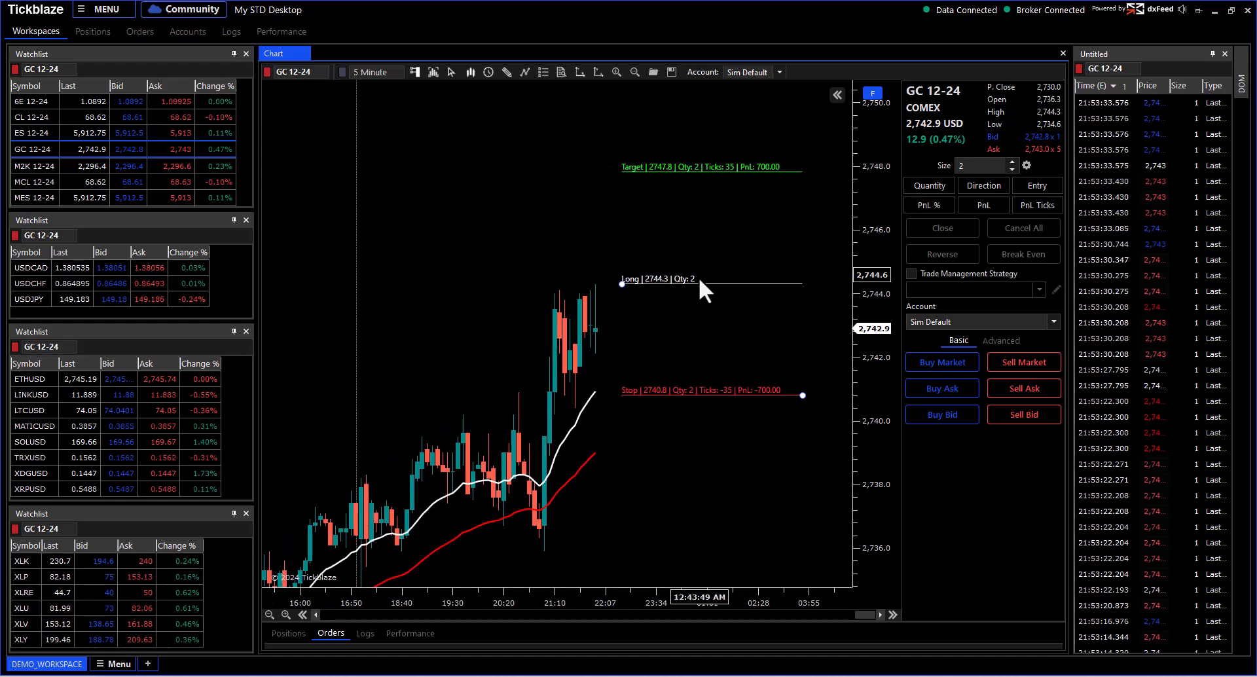
key("Delete")
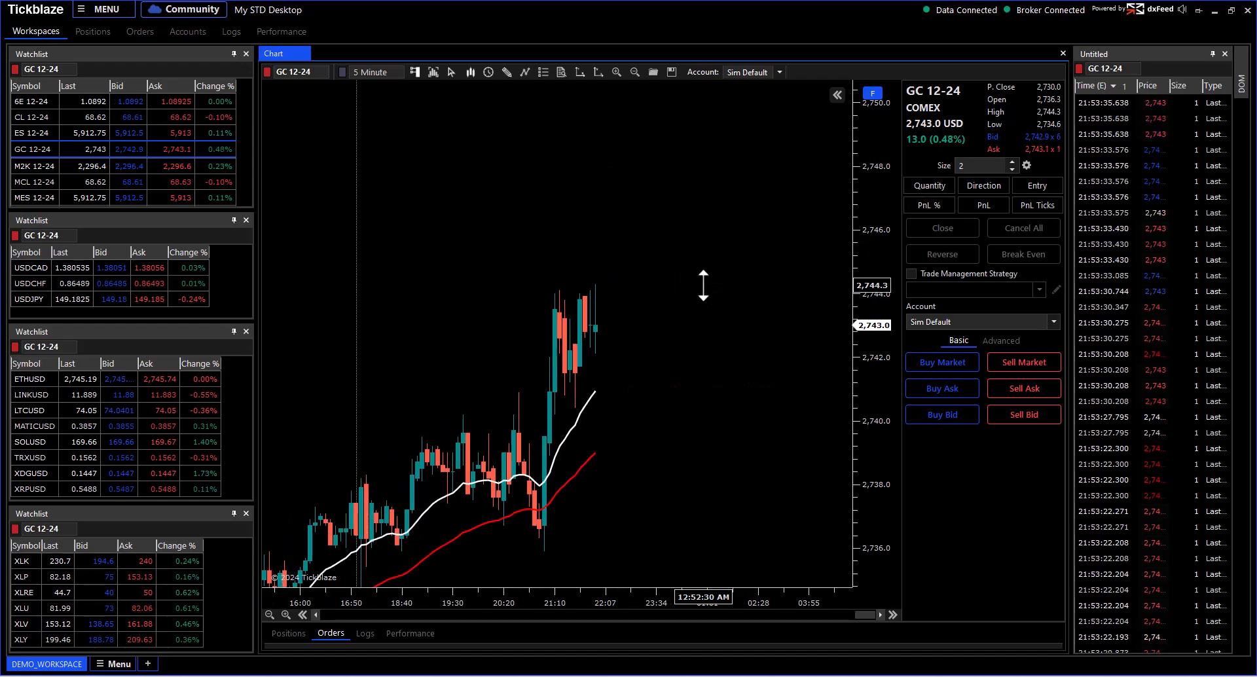
left_click(873, 93)
left_click_drag(655, 163, 780, 190)
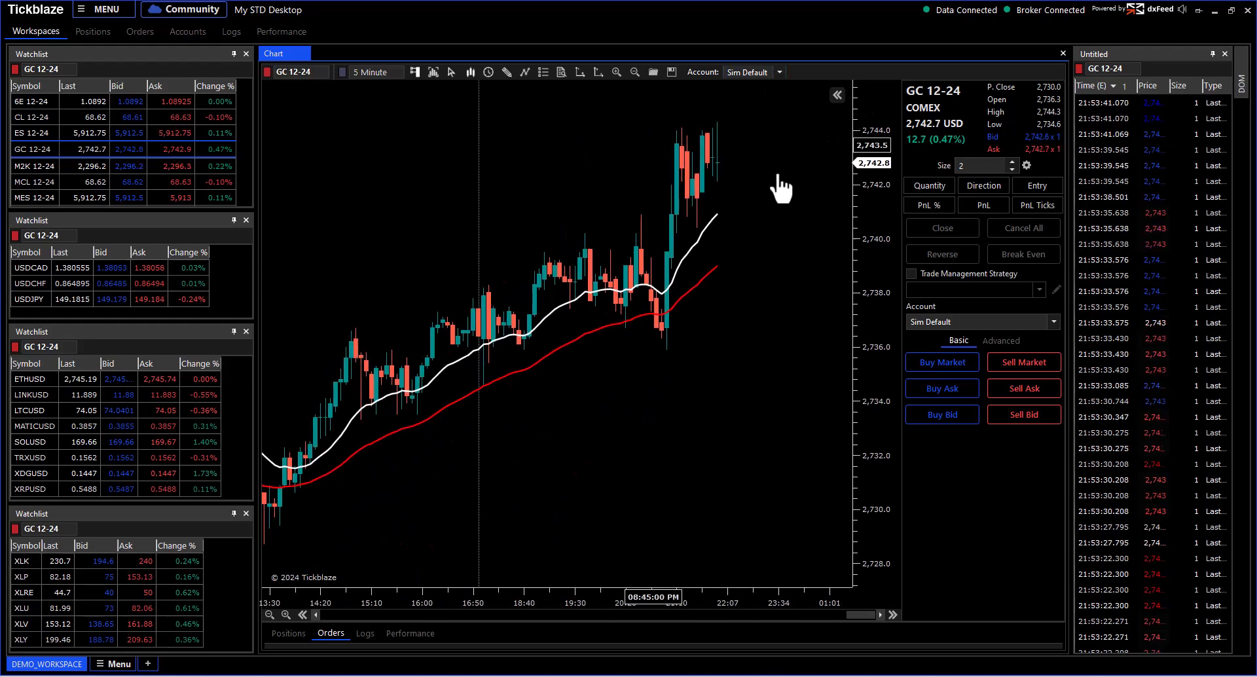
scroll(709, 371, "up", 3)
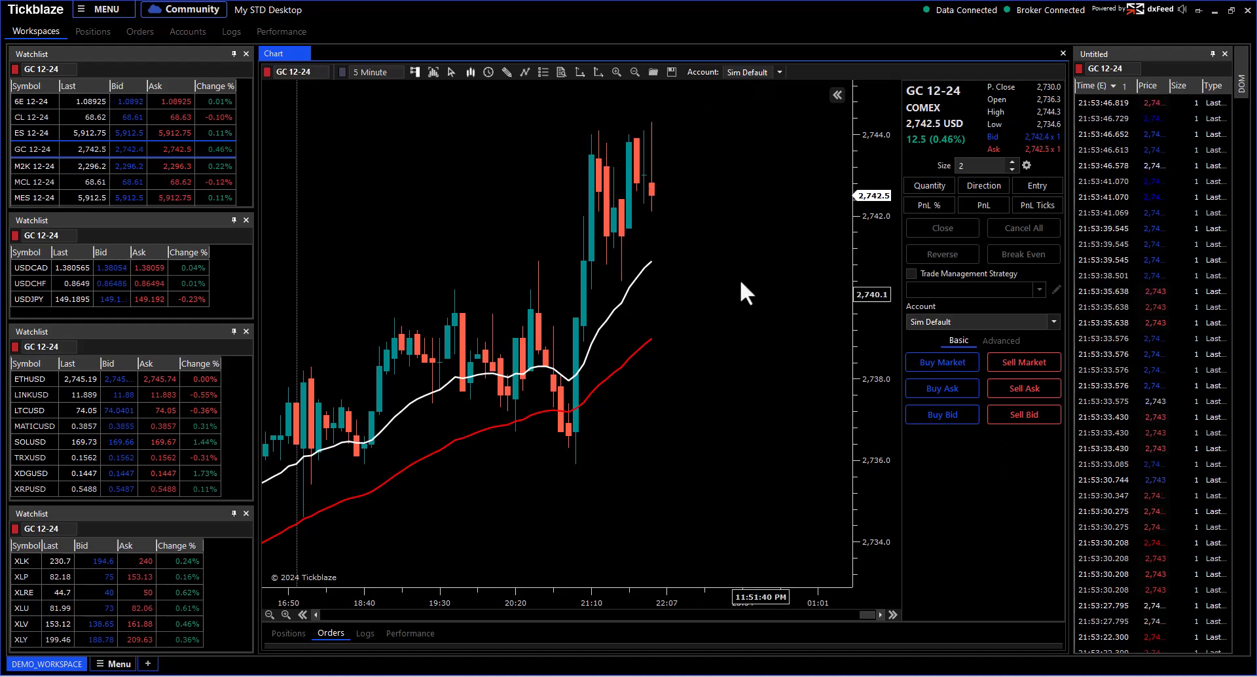
right_click(677, 230)
mouse_move(723, 234)
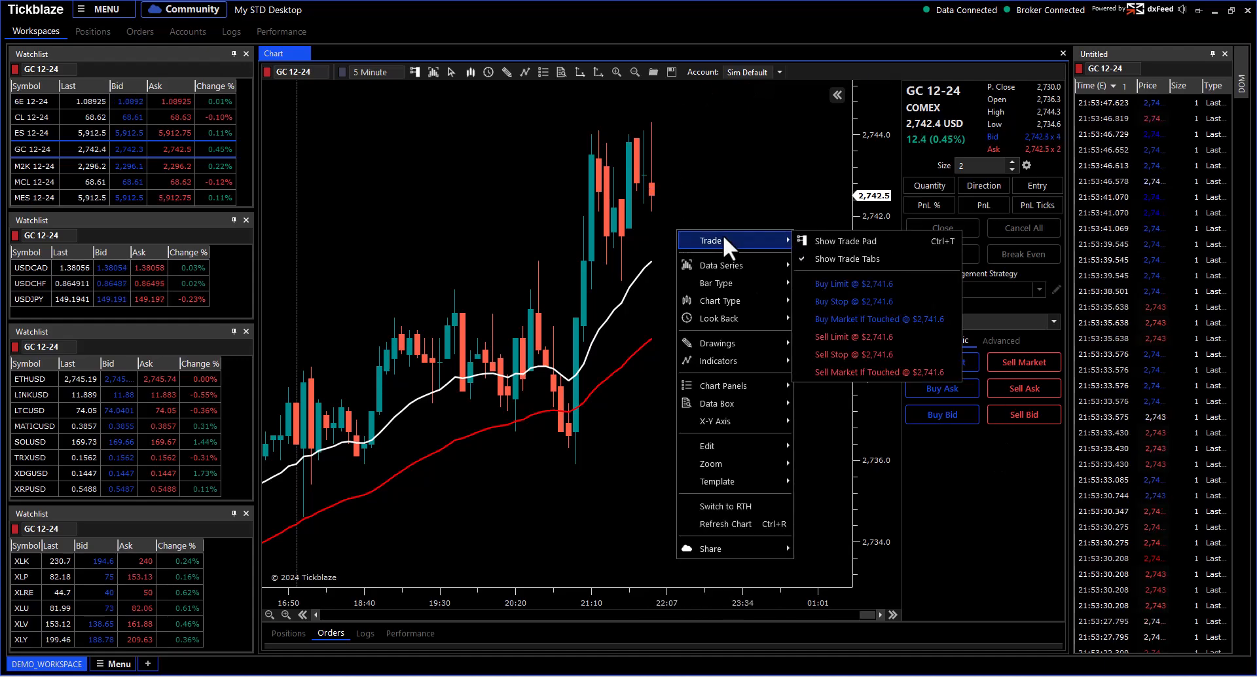
left_click(809, 187)
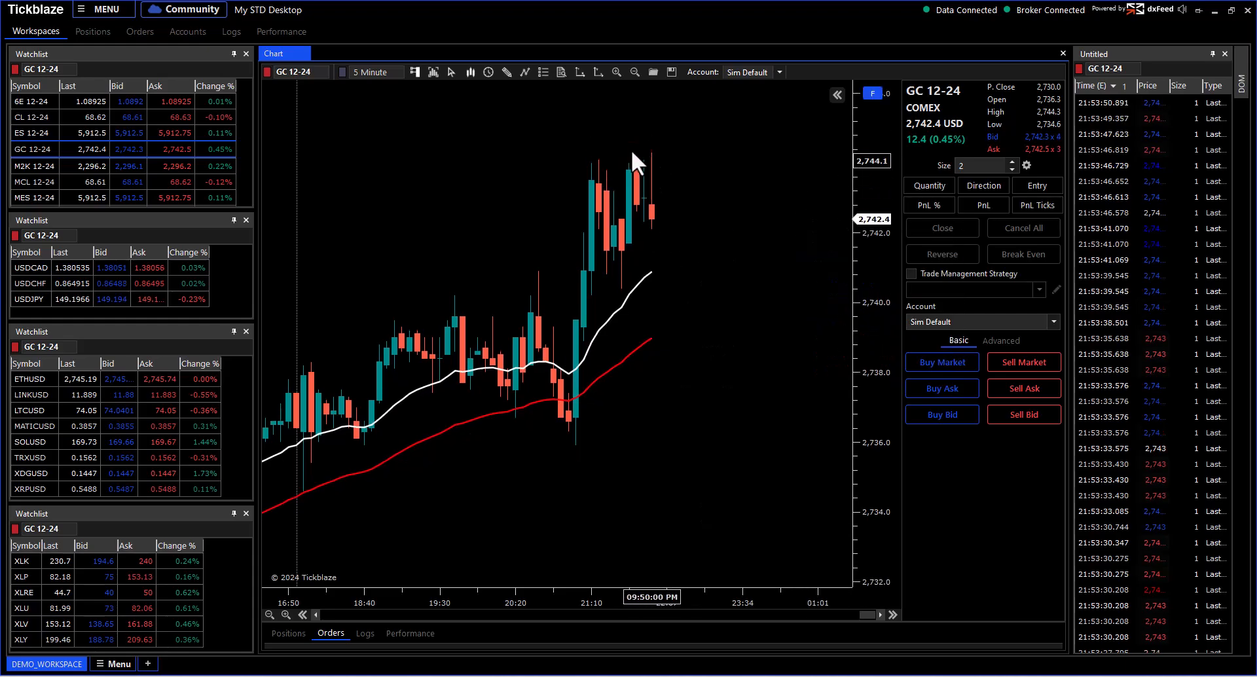
left_click_drag(871, 203, 873, 253)
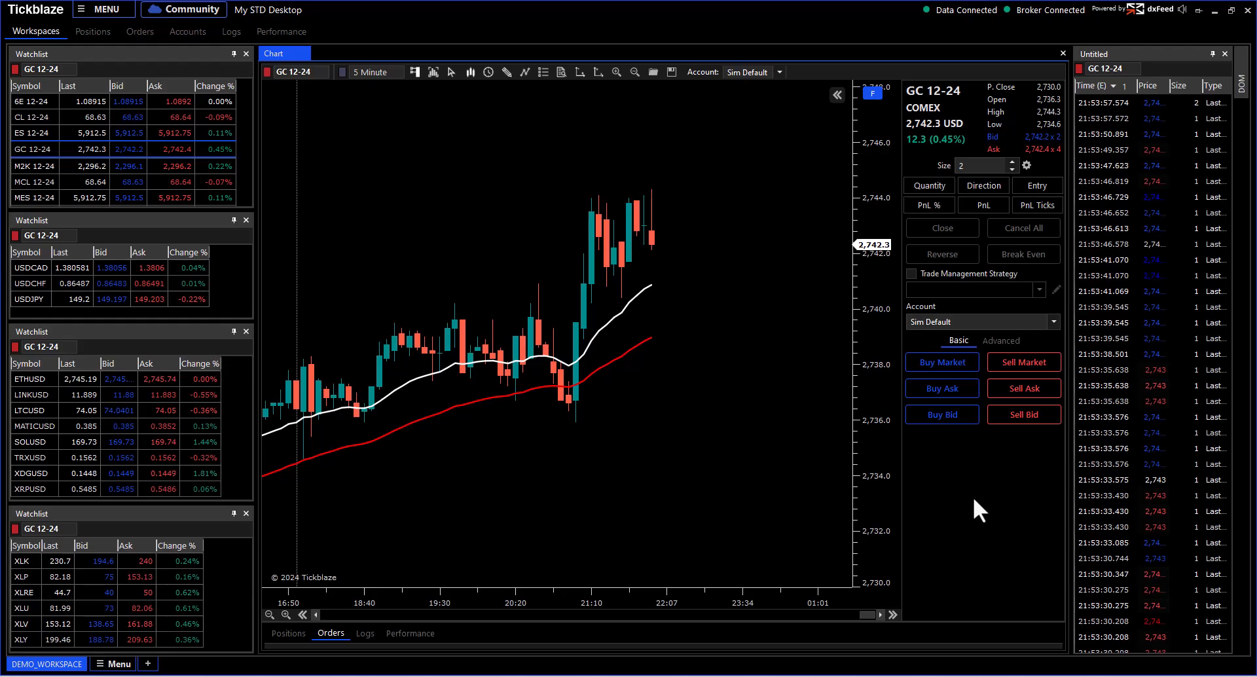
left_click(836, 95)
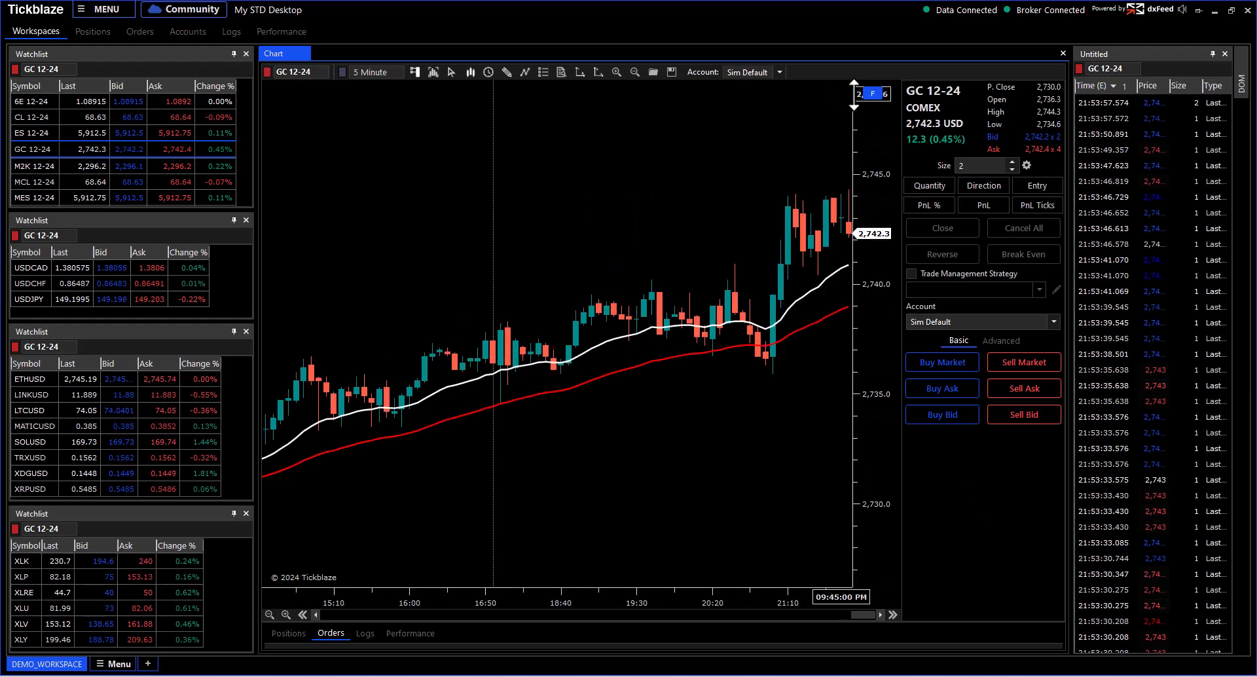